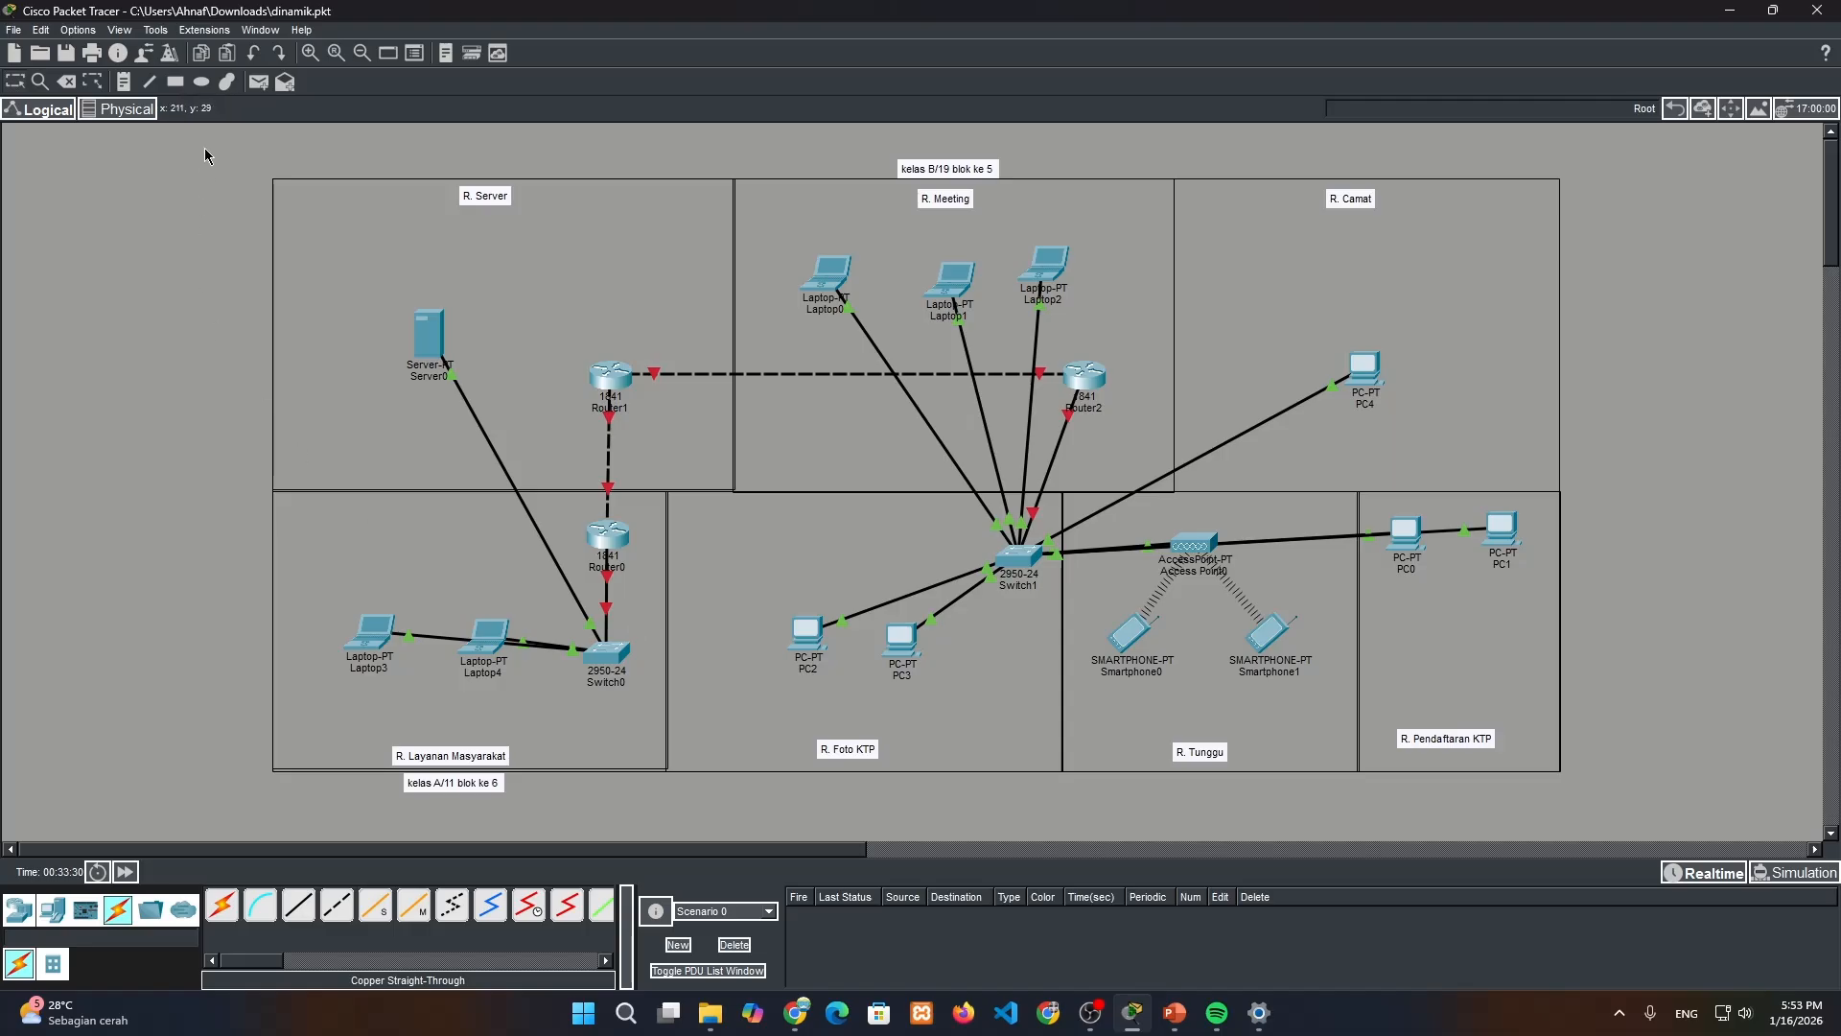
Place a note reading 3.163.2.4 beside the link between Router0 and Switch0
click(123, 84)
click(631, 587)
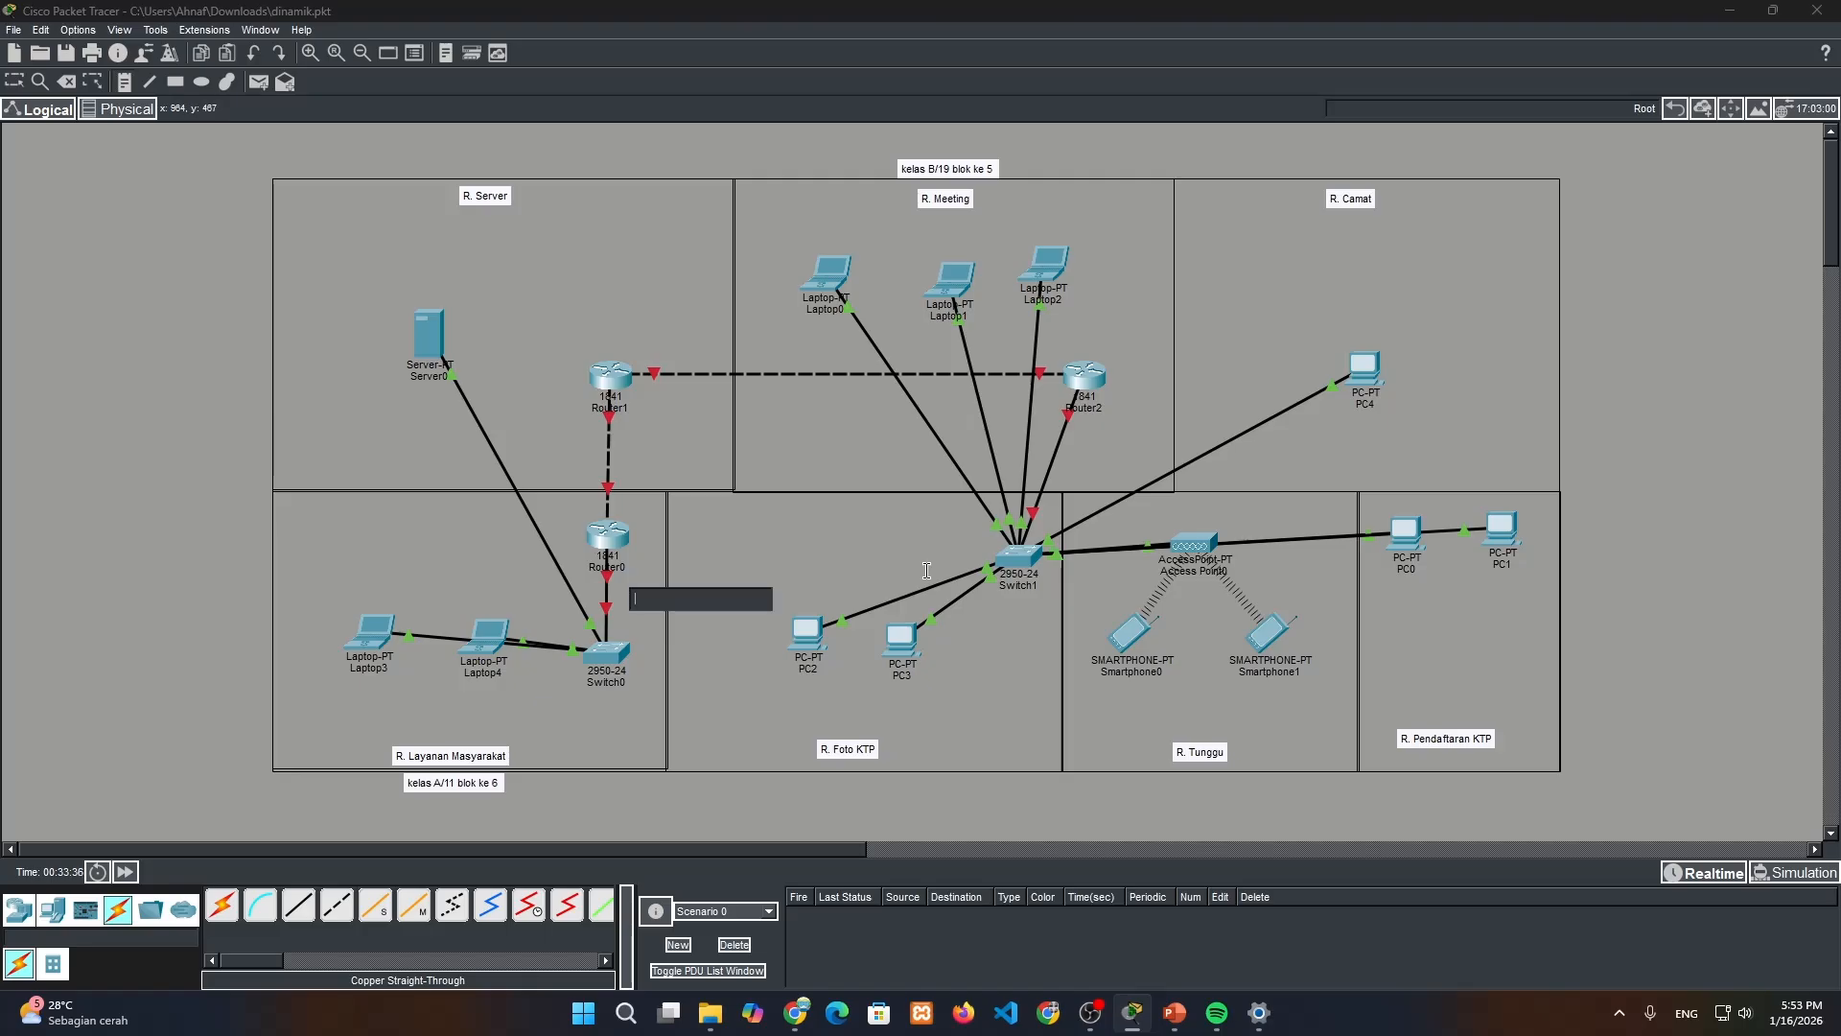
text(3.)
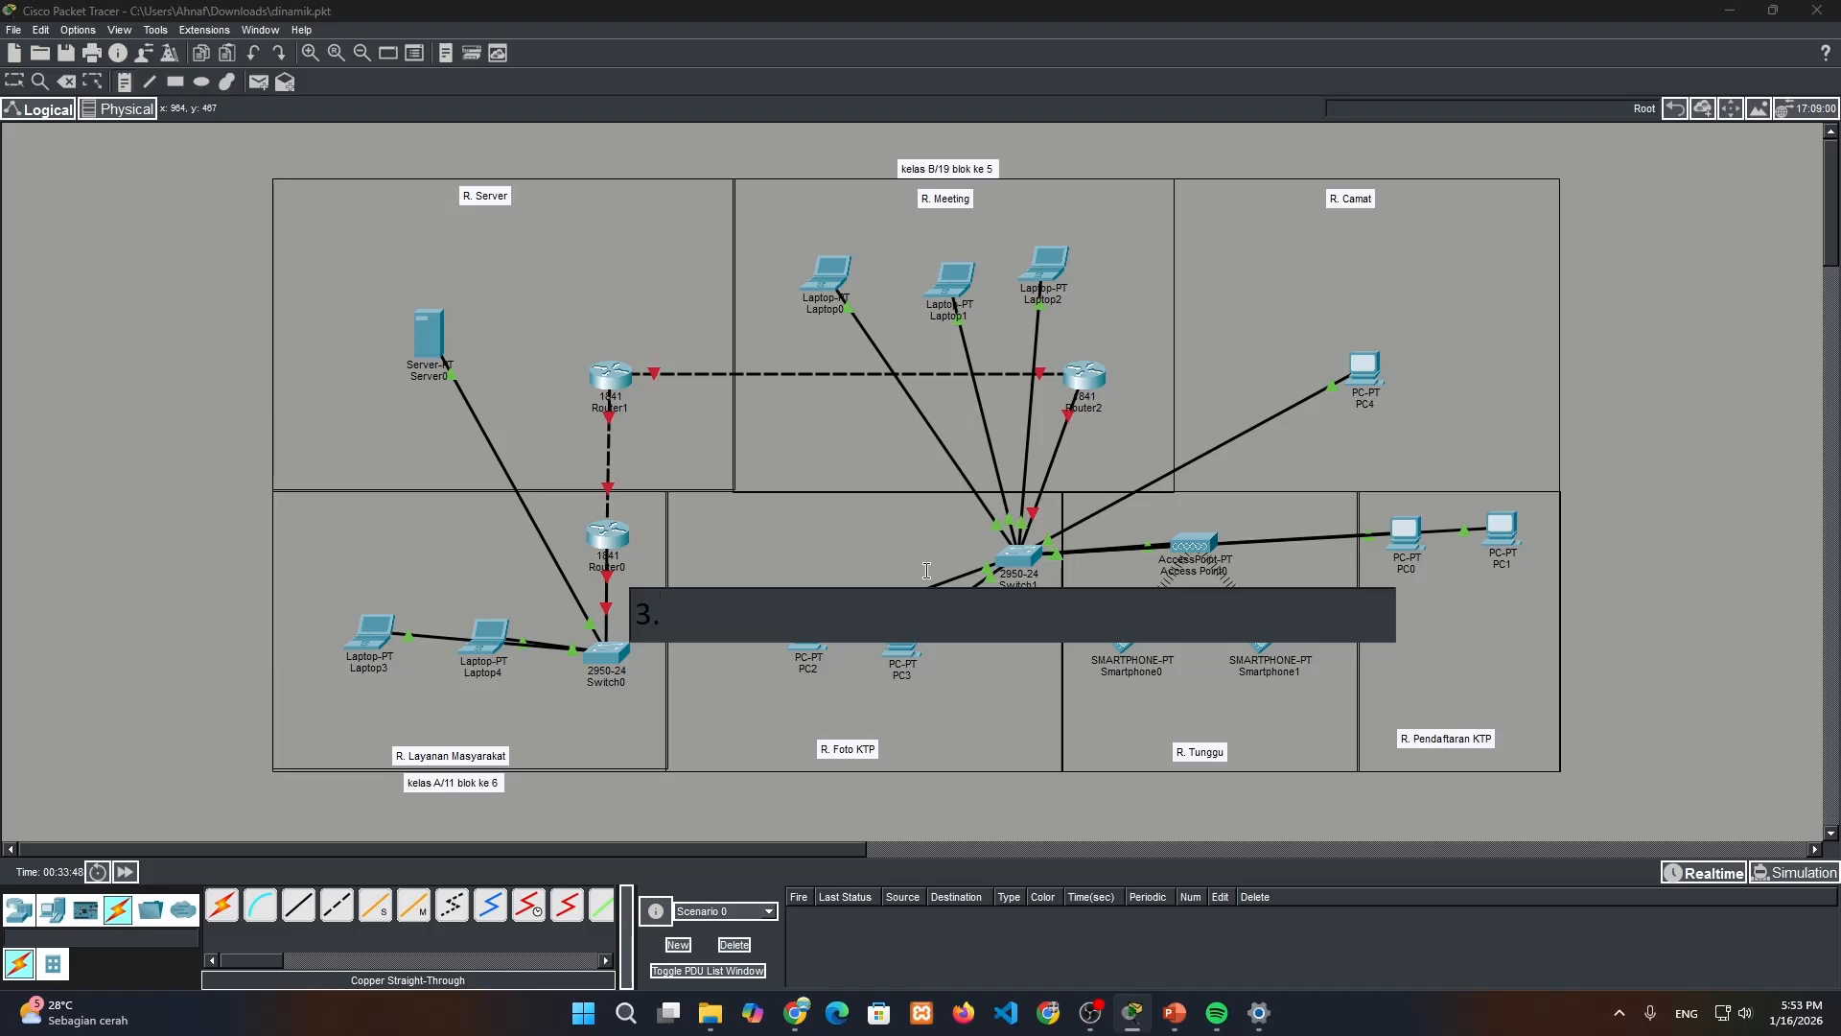
text(163.)
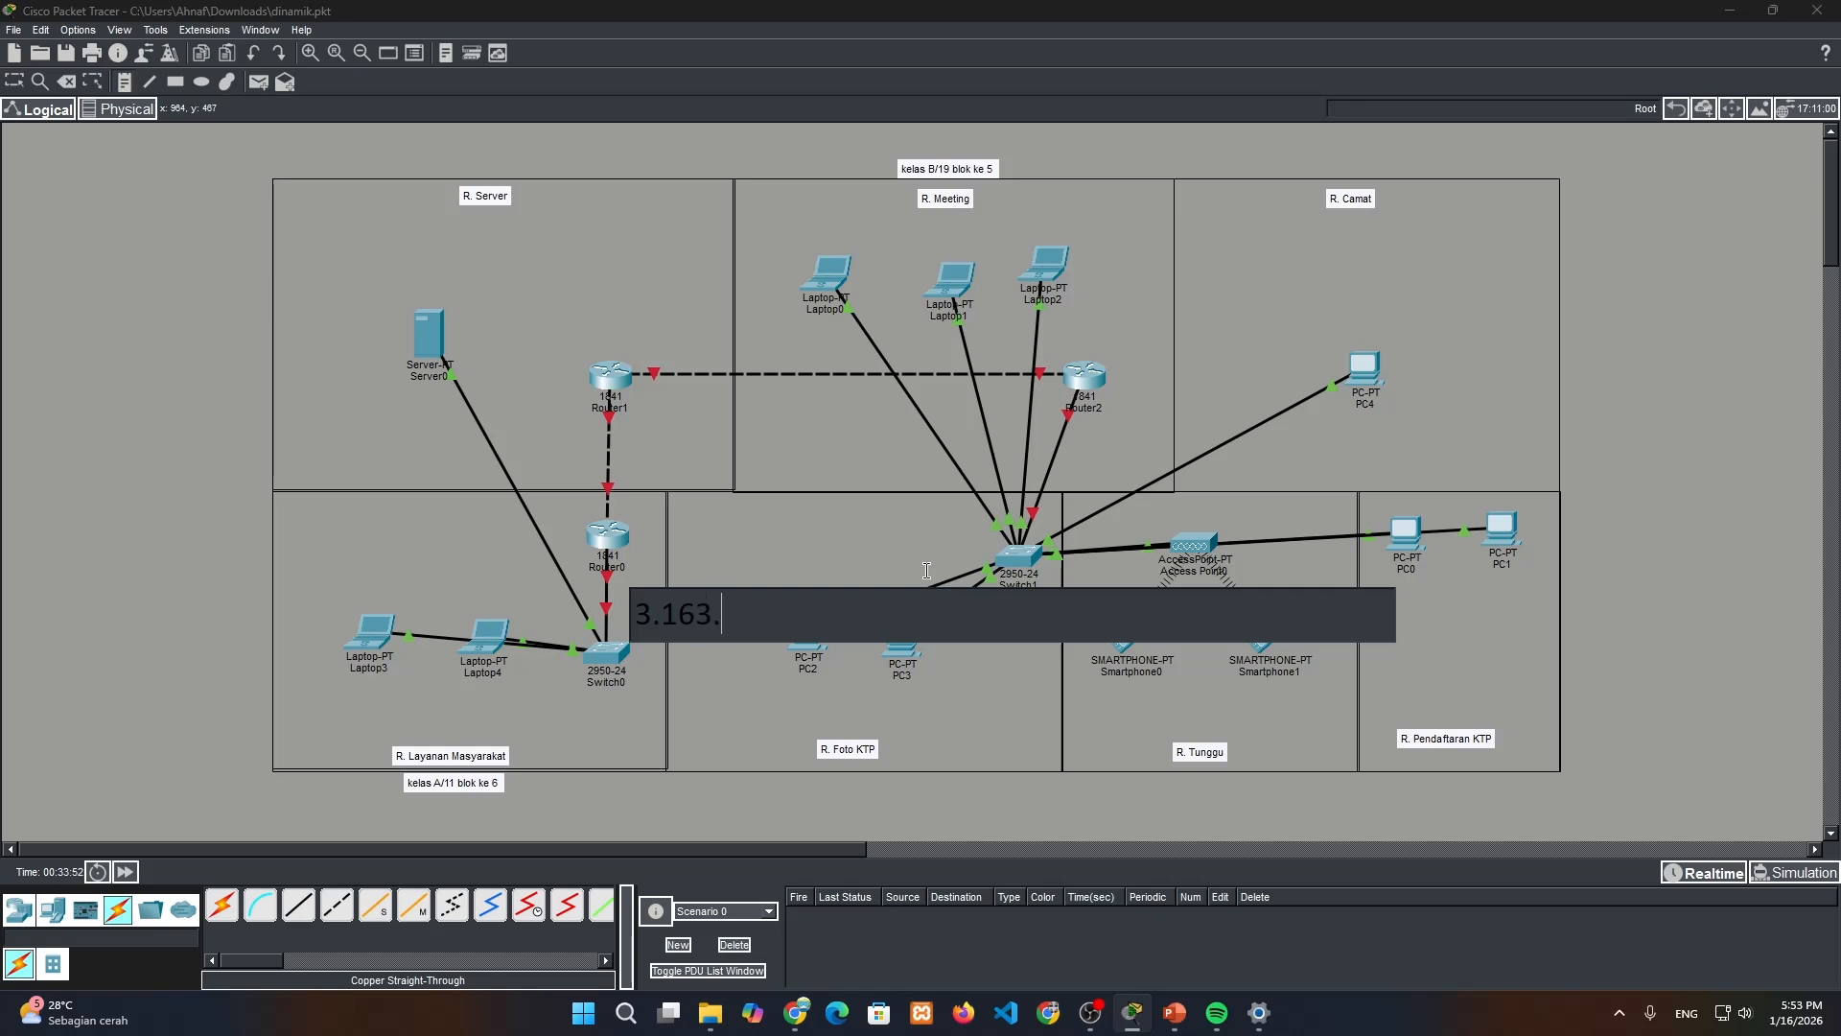
text(2.4)
Label the Router0–Router1 link with notes reading 170.10.1.2 at the Router0 end and 170.10.6.9 at the Router1 end
click(638, 493)
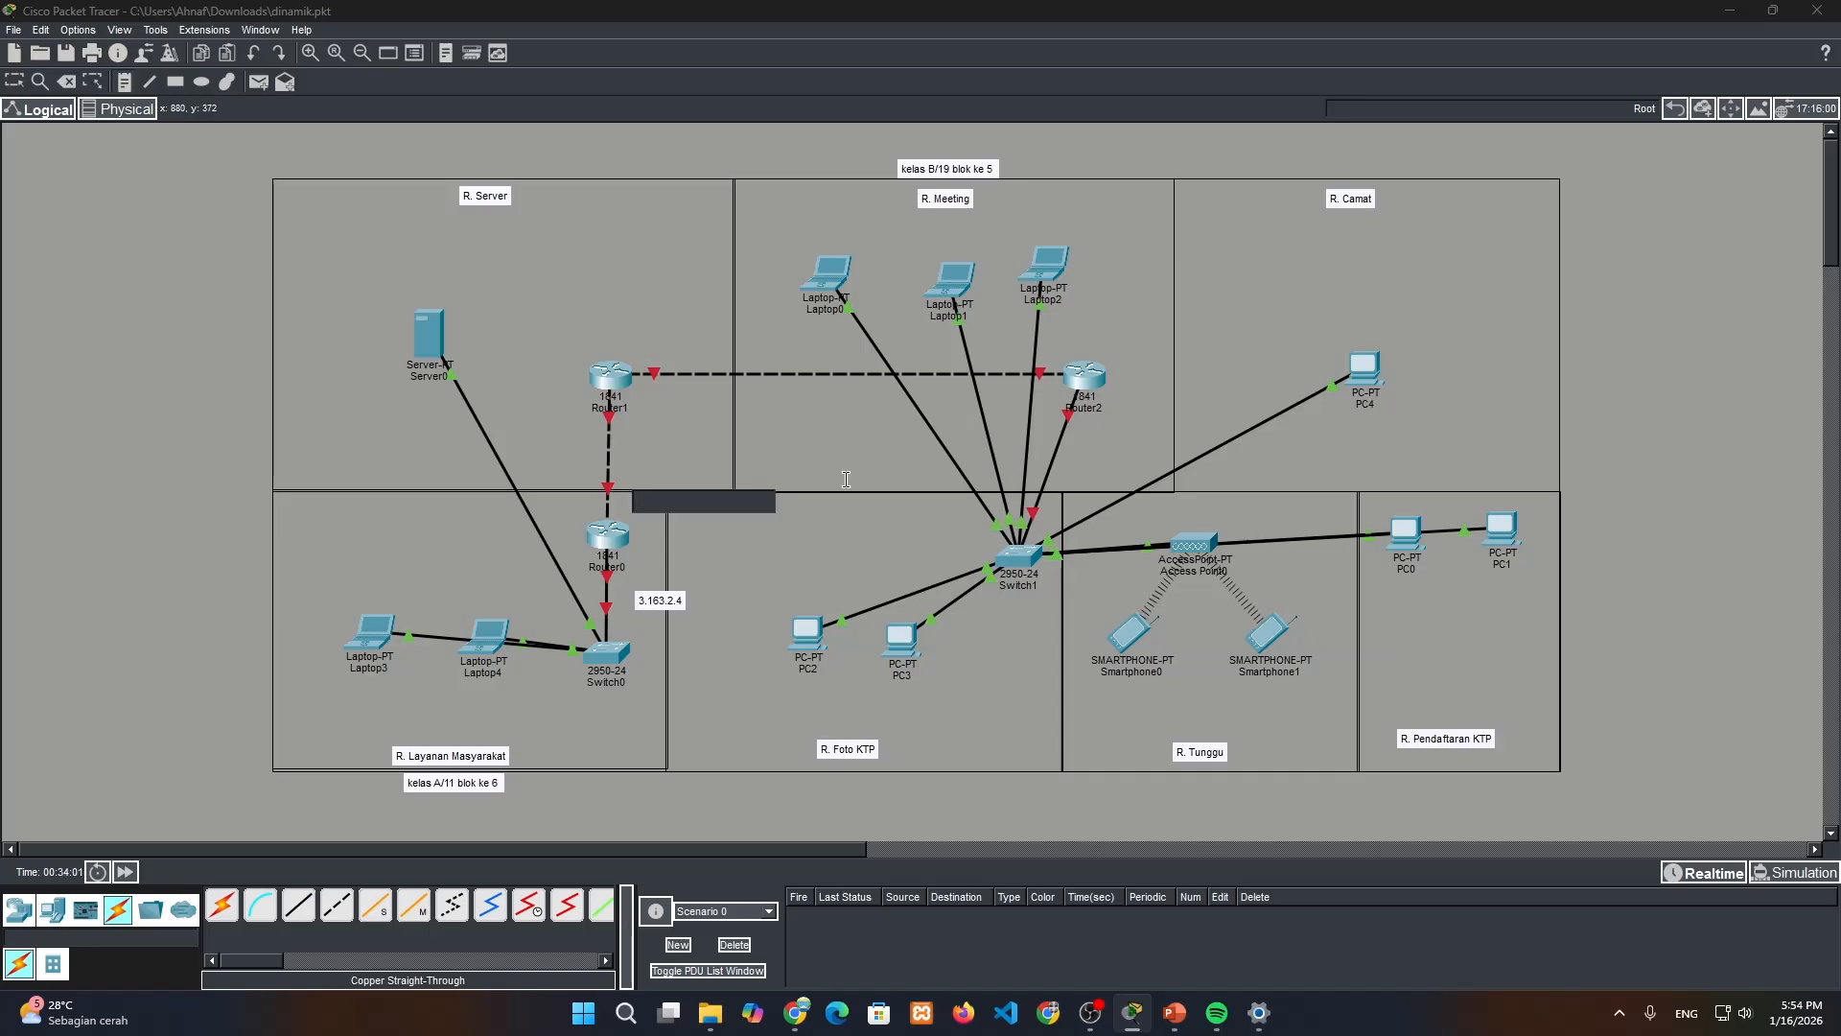
text(170)
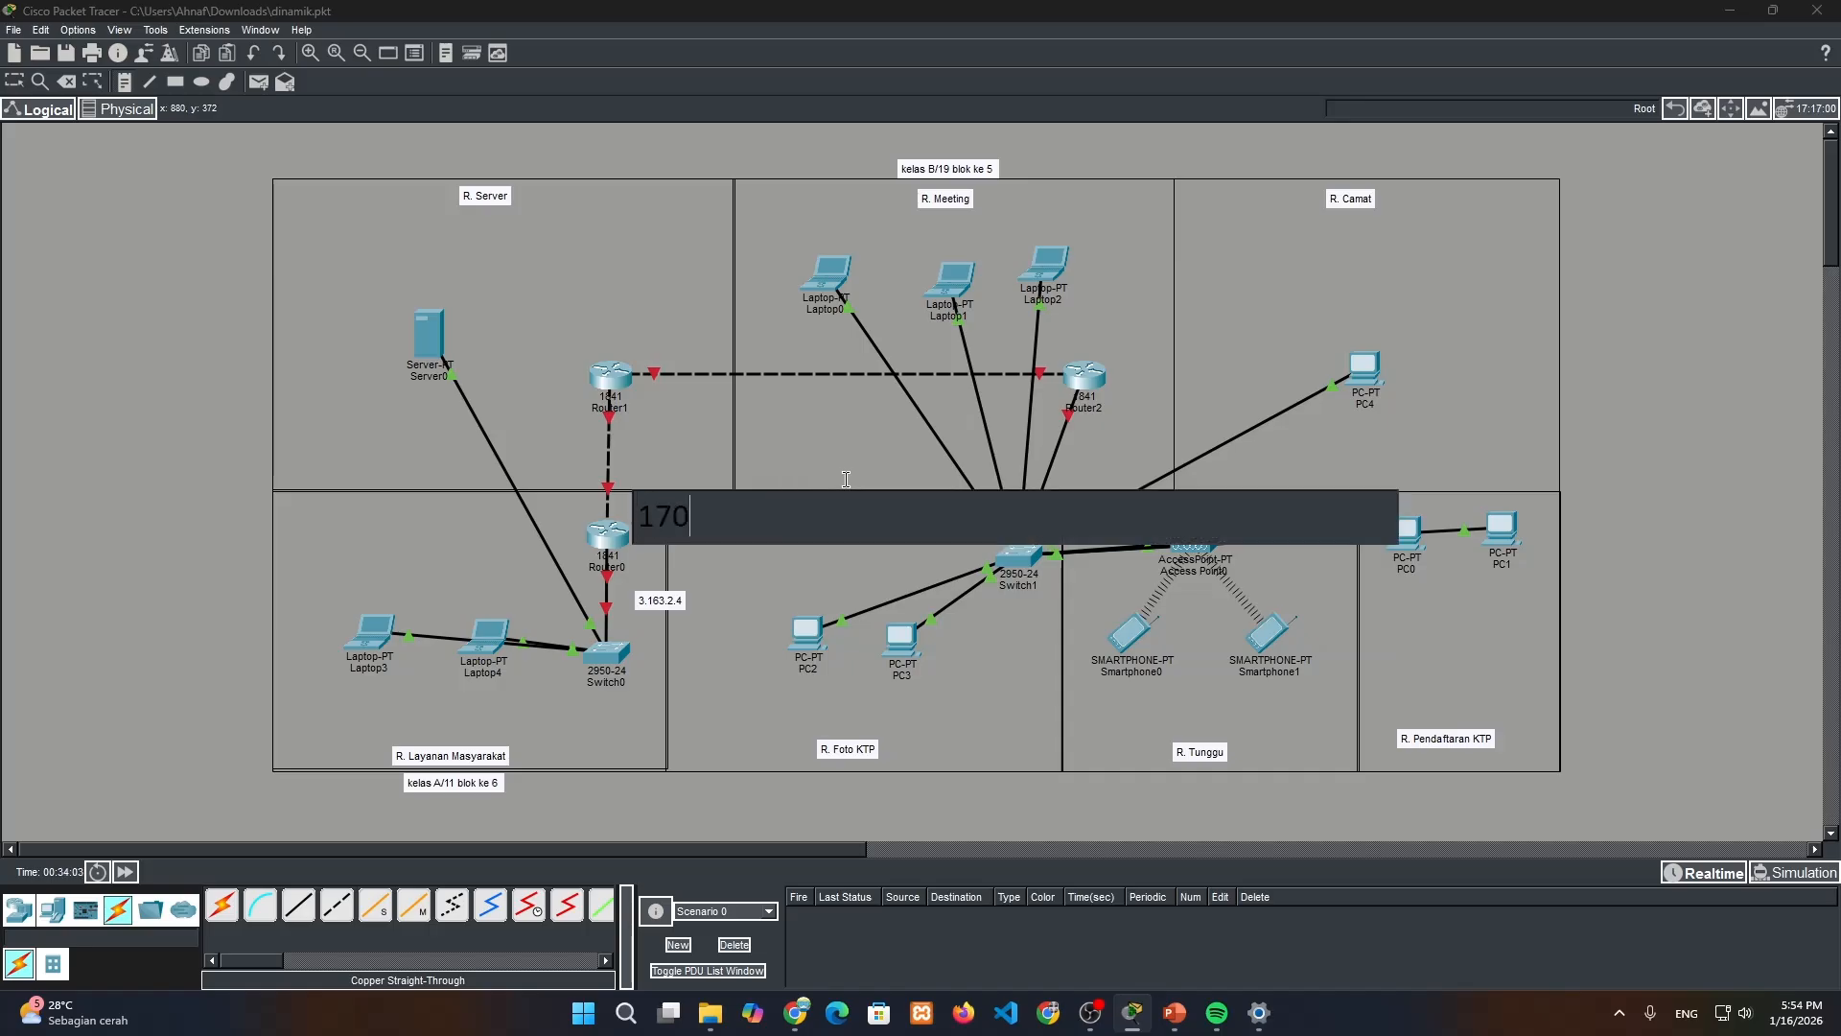
text(.10.1.2)
click(638, 416)
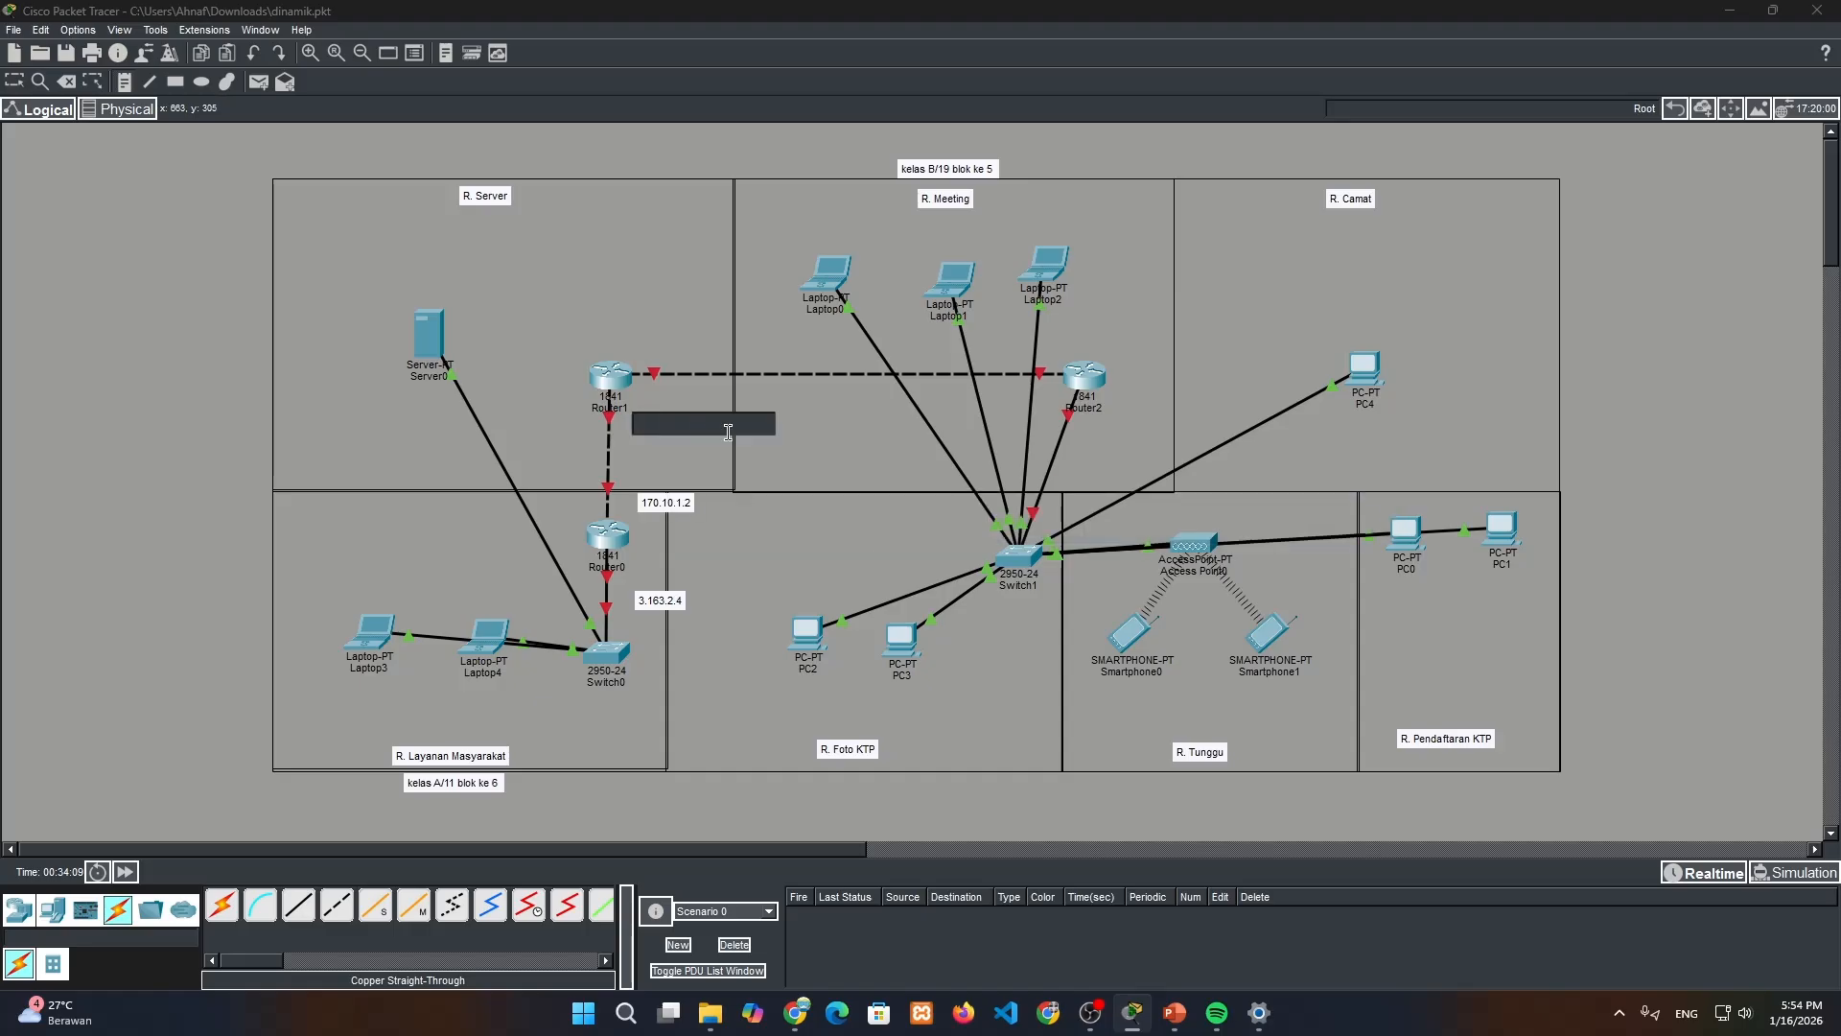
text(170.)
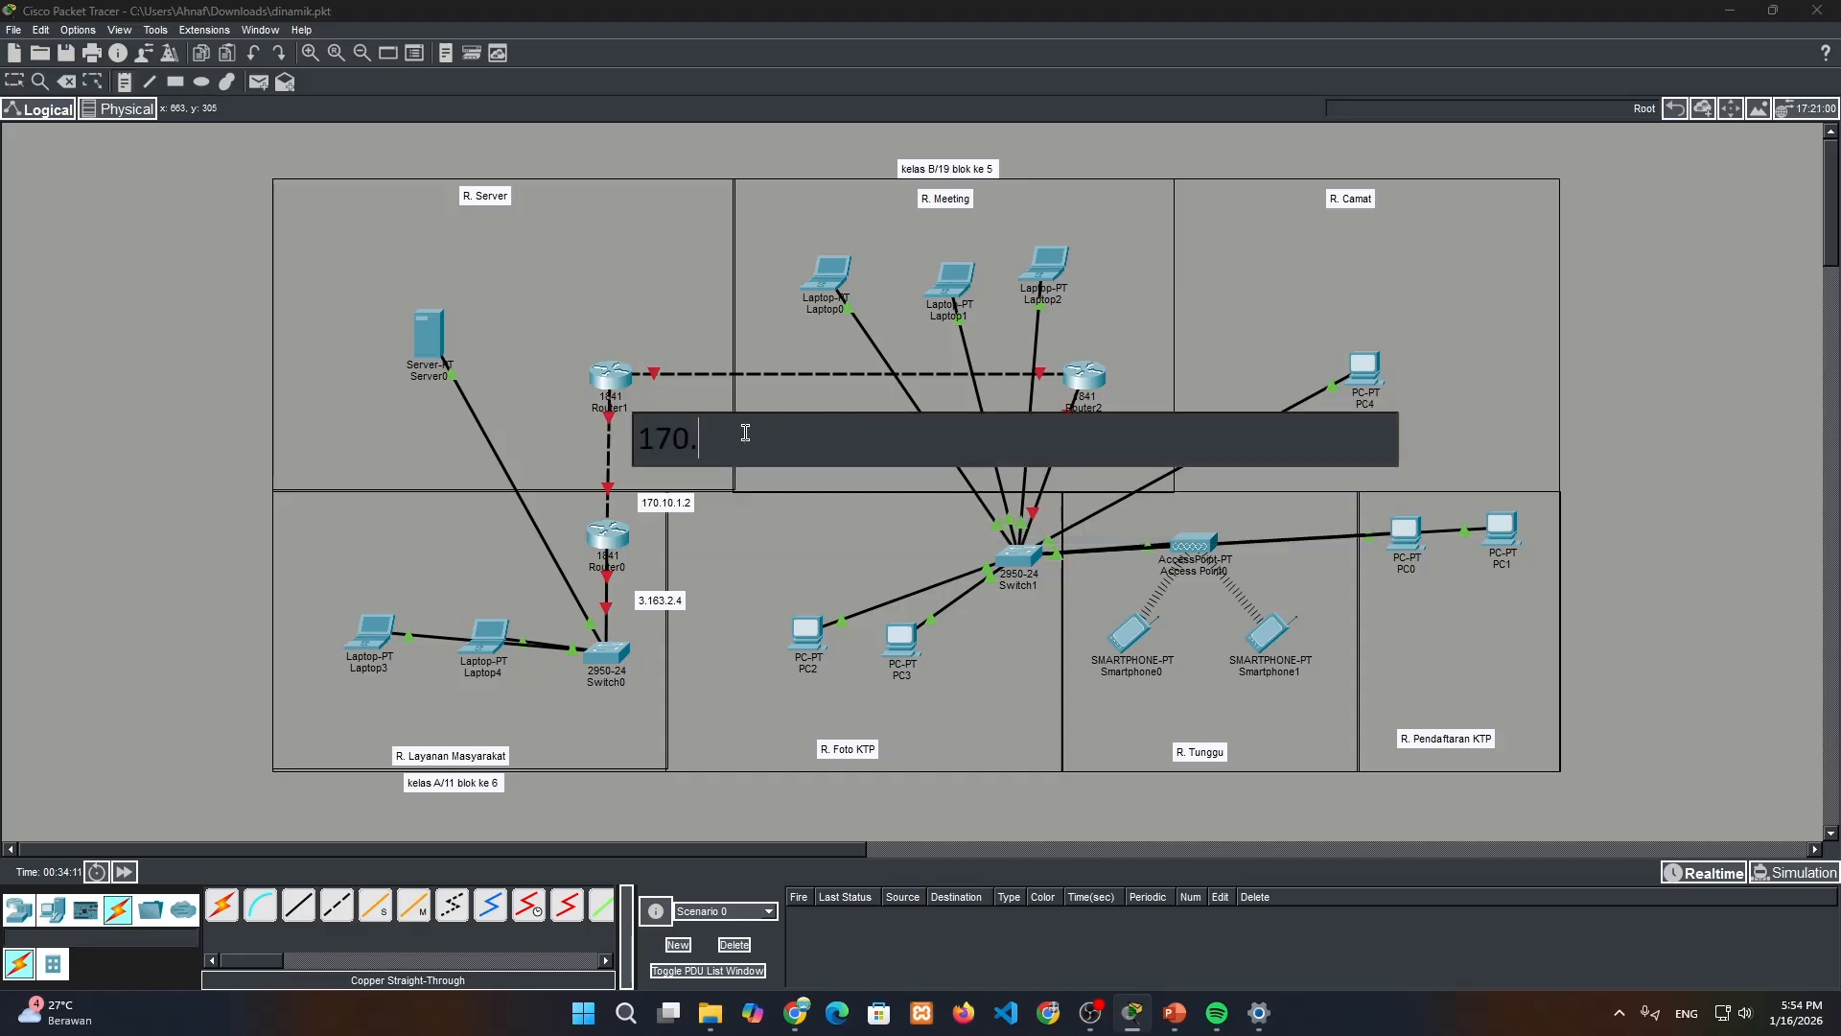
text(10.6.9)
Label the Router1–Router2 link with notes reading 192.168.10.1 above Router1 and 192.168.10.3 above Router2
click(629, 341)
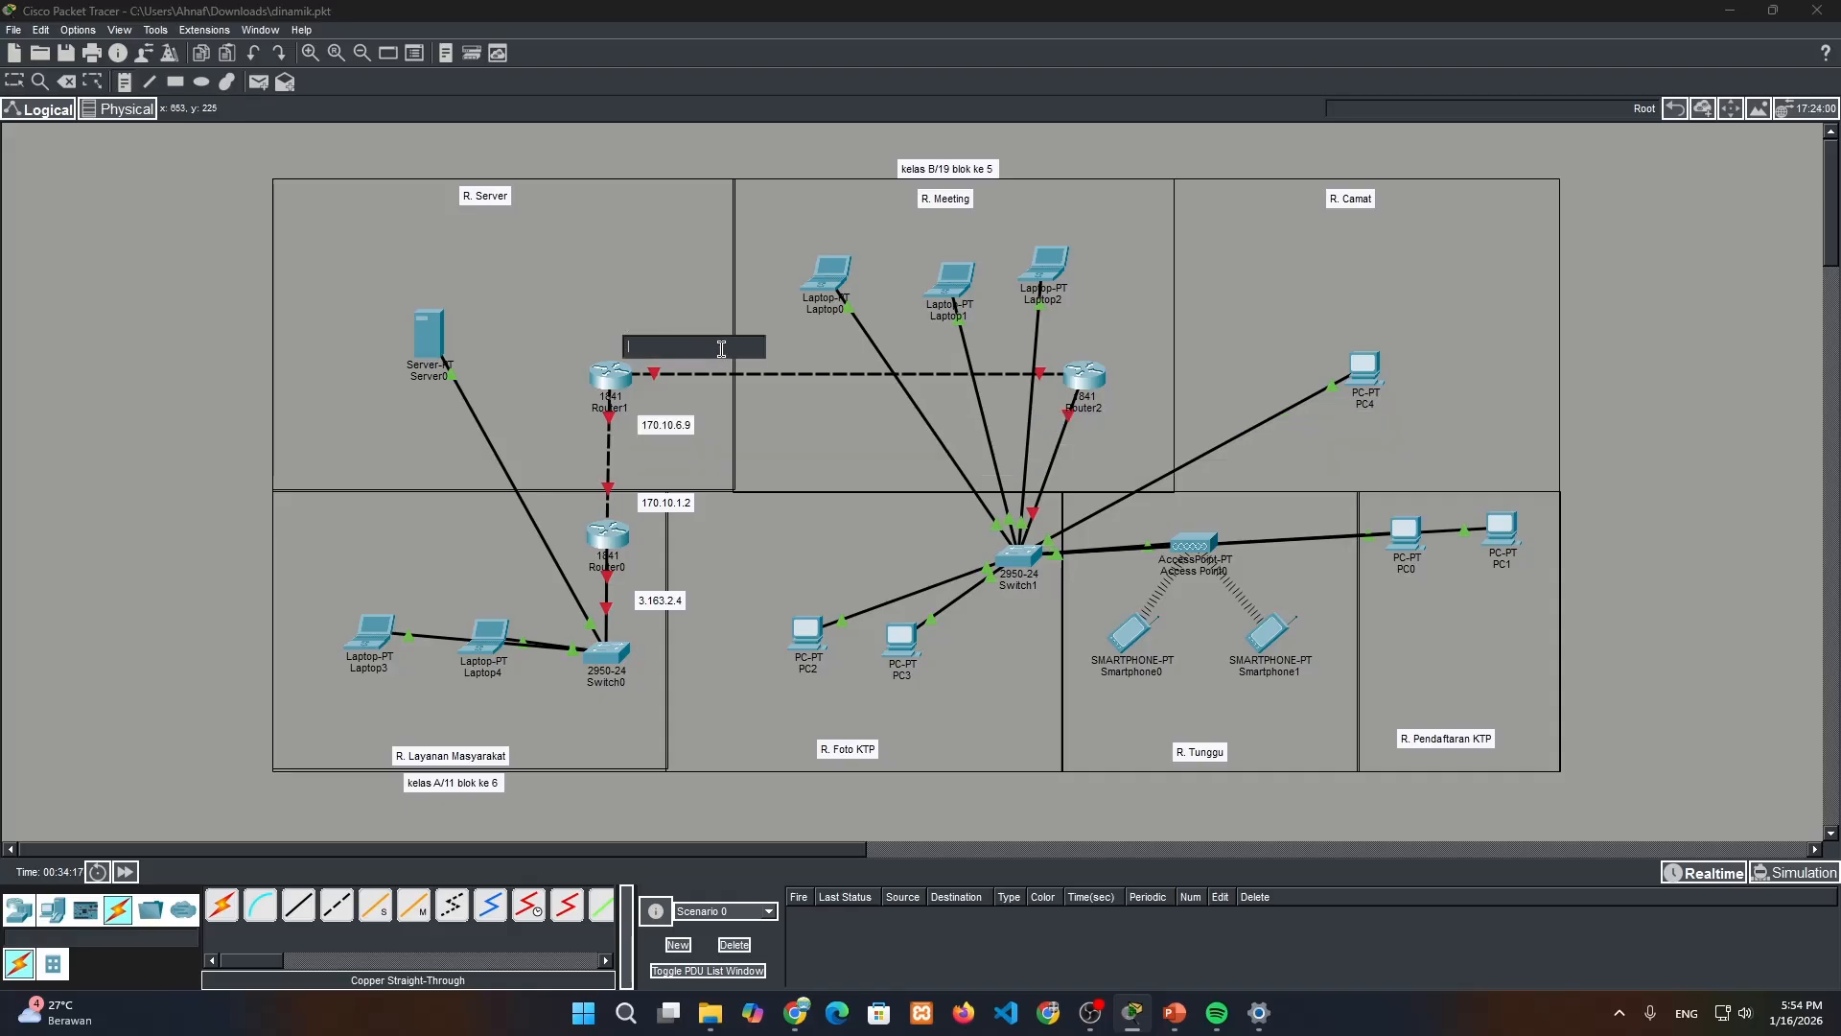
text(1)
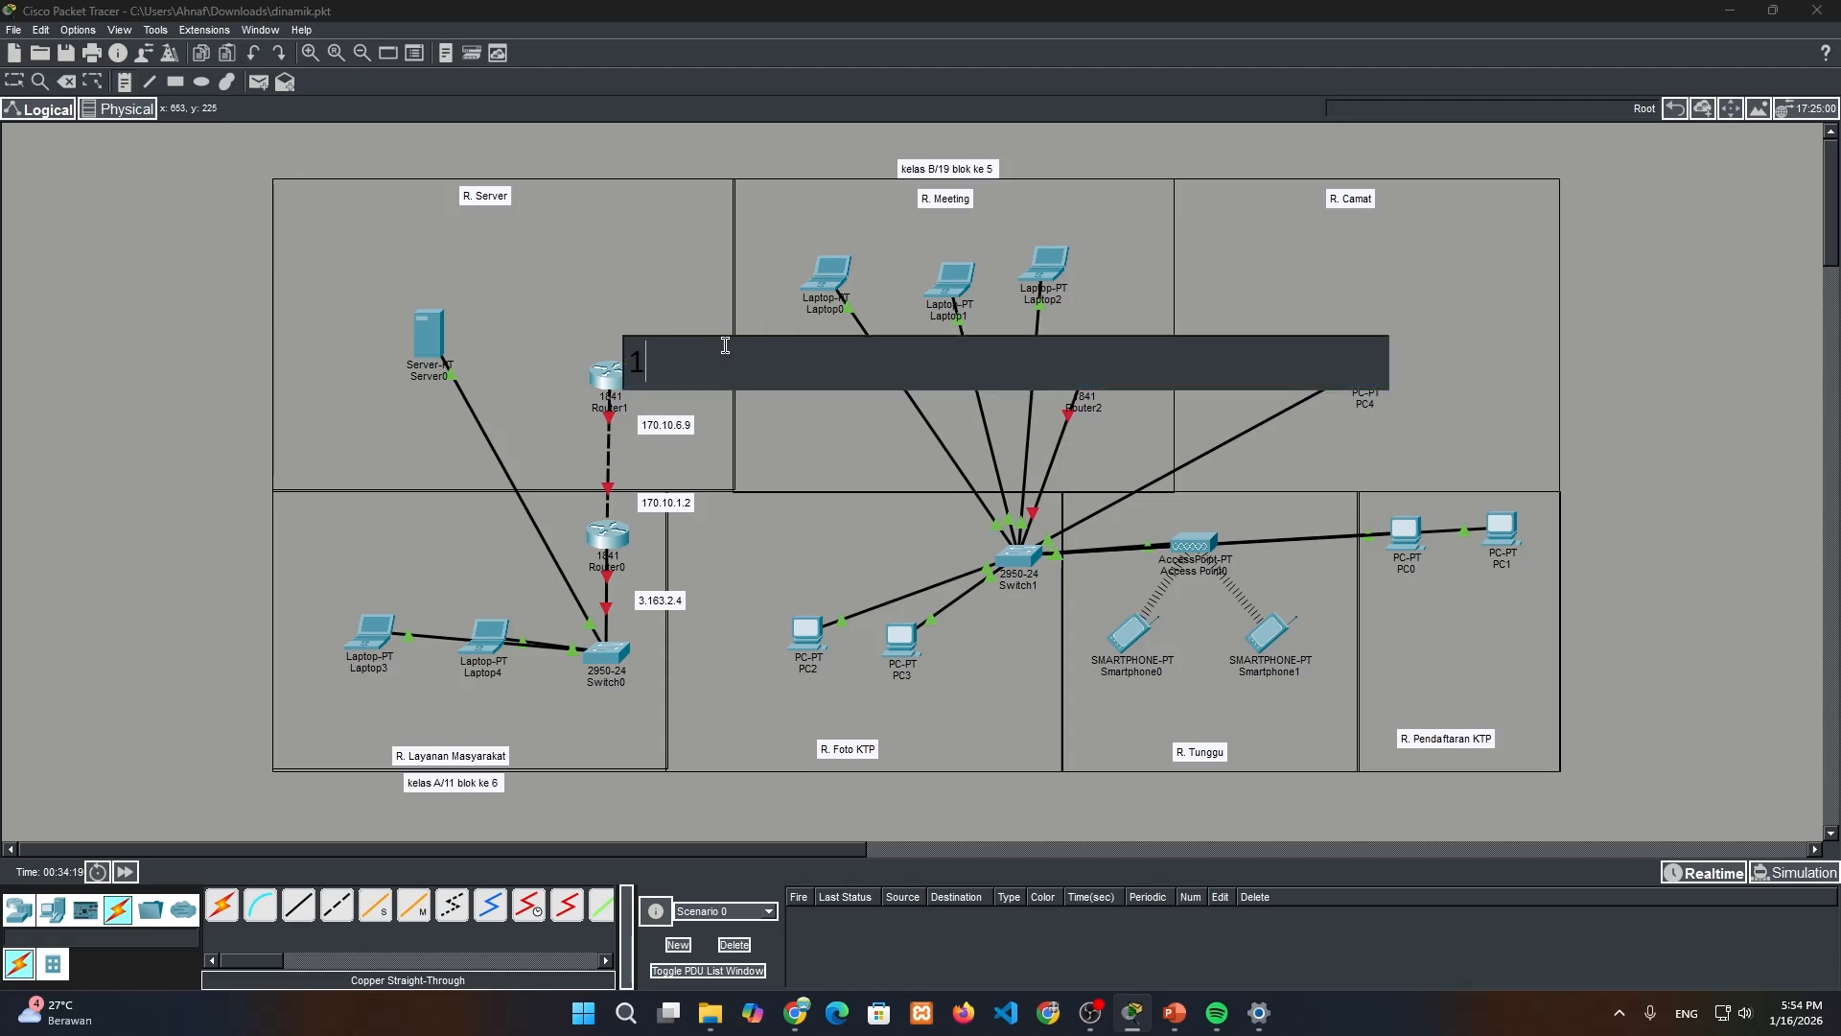
text(92.168.10.1)
click(1134, 335)
text(19)
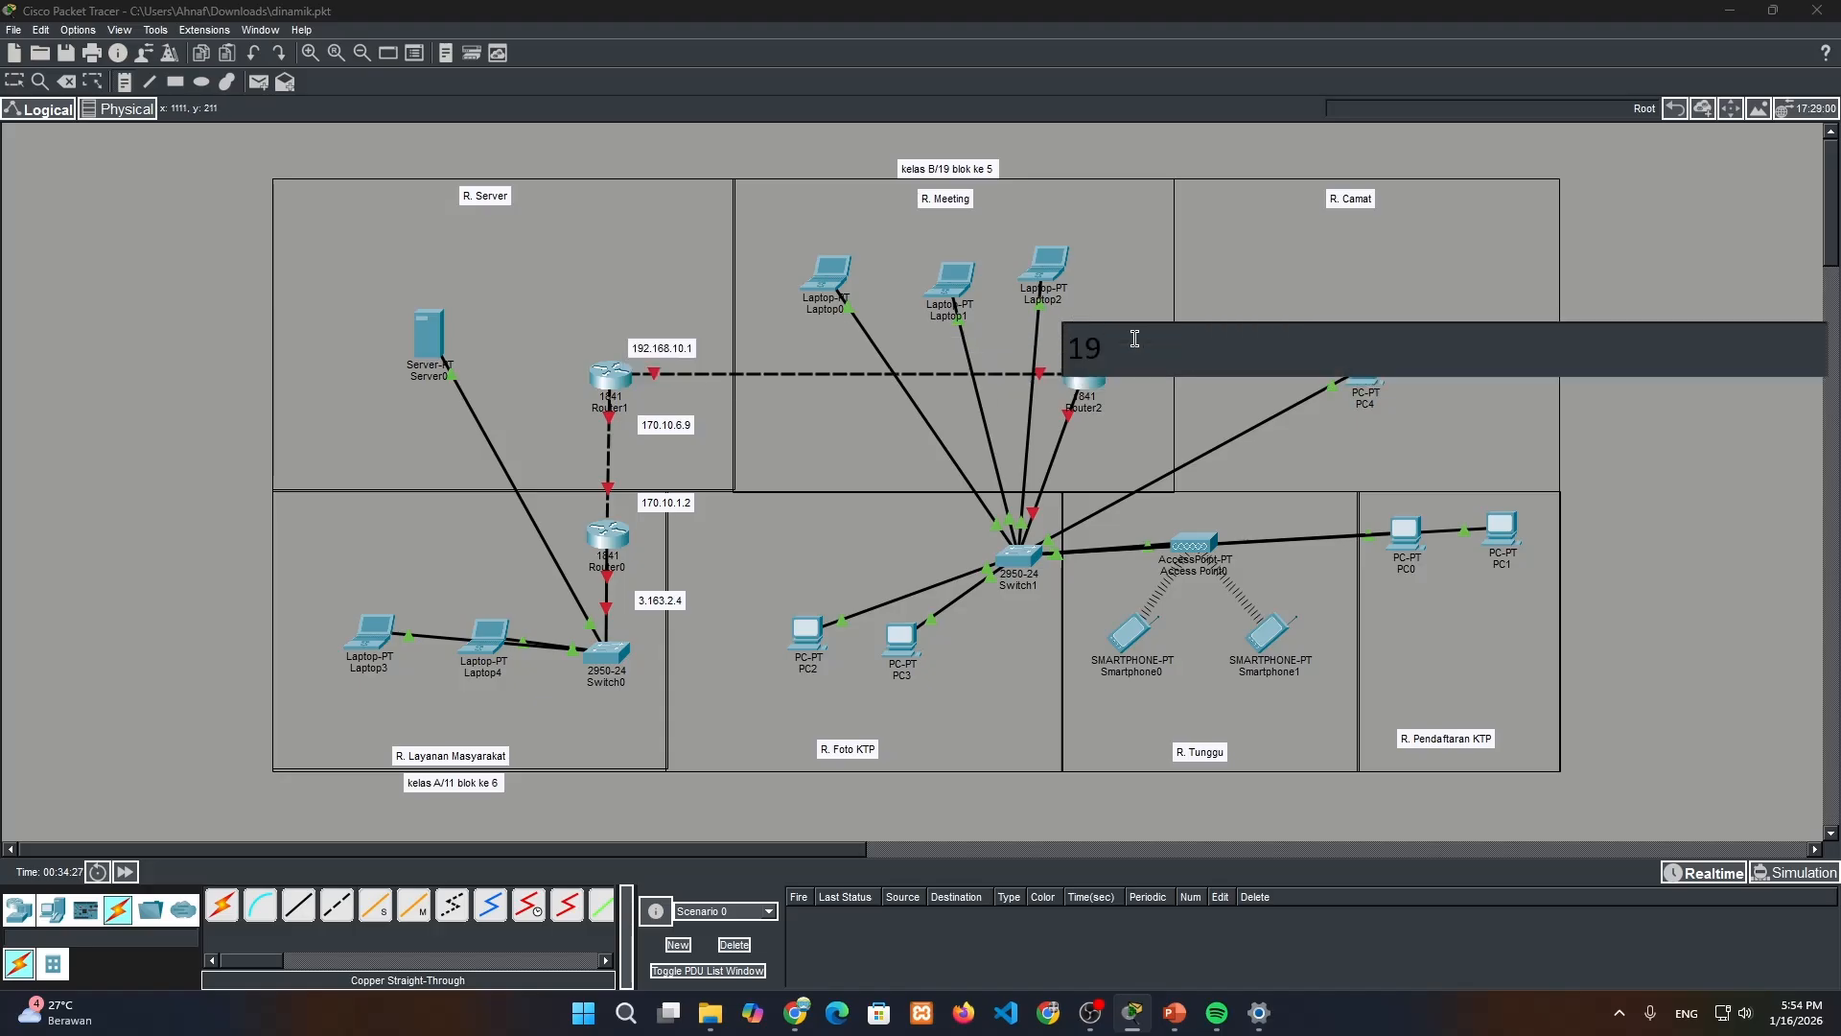
text(2.168.10.3)
Place a note reading 160.5.8.7 beside the link between Router2 and Switch1
click(1085, 466)
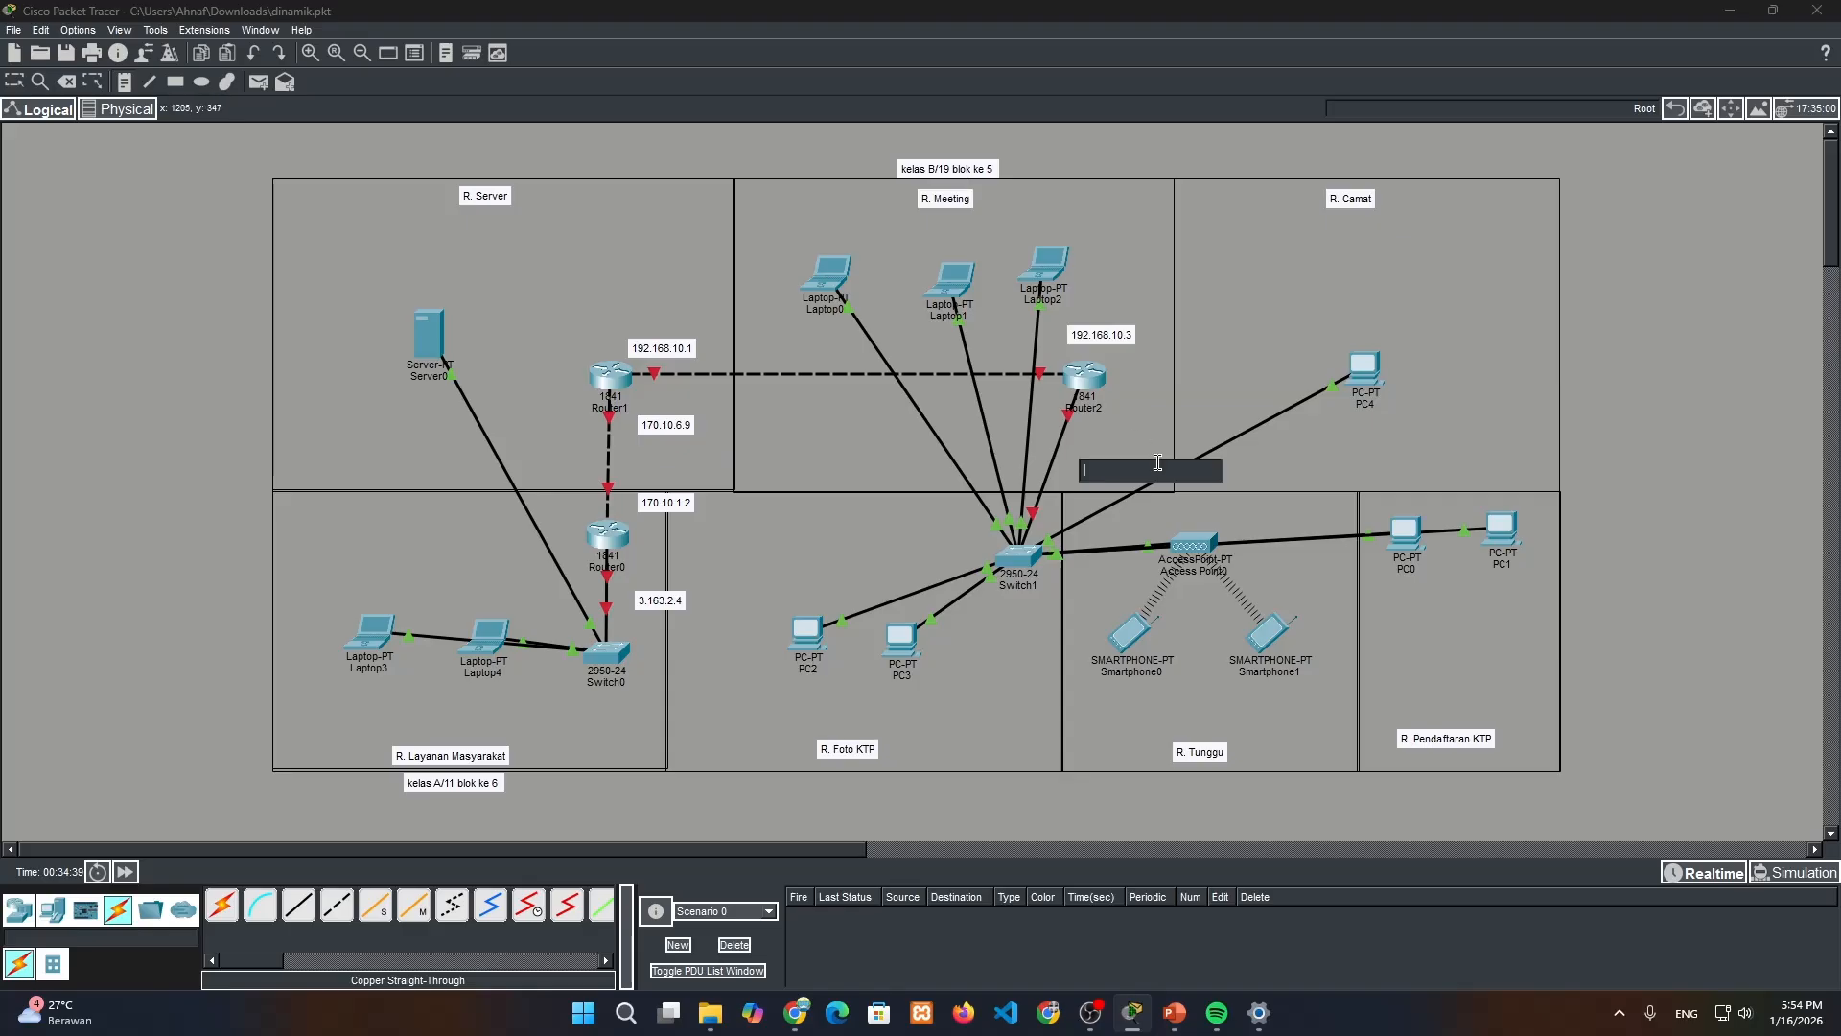
text(1)
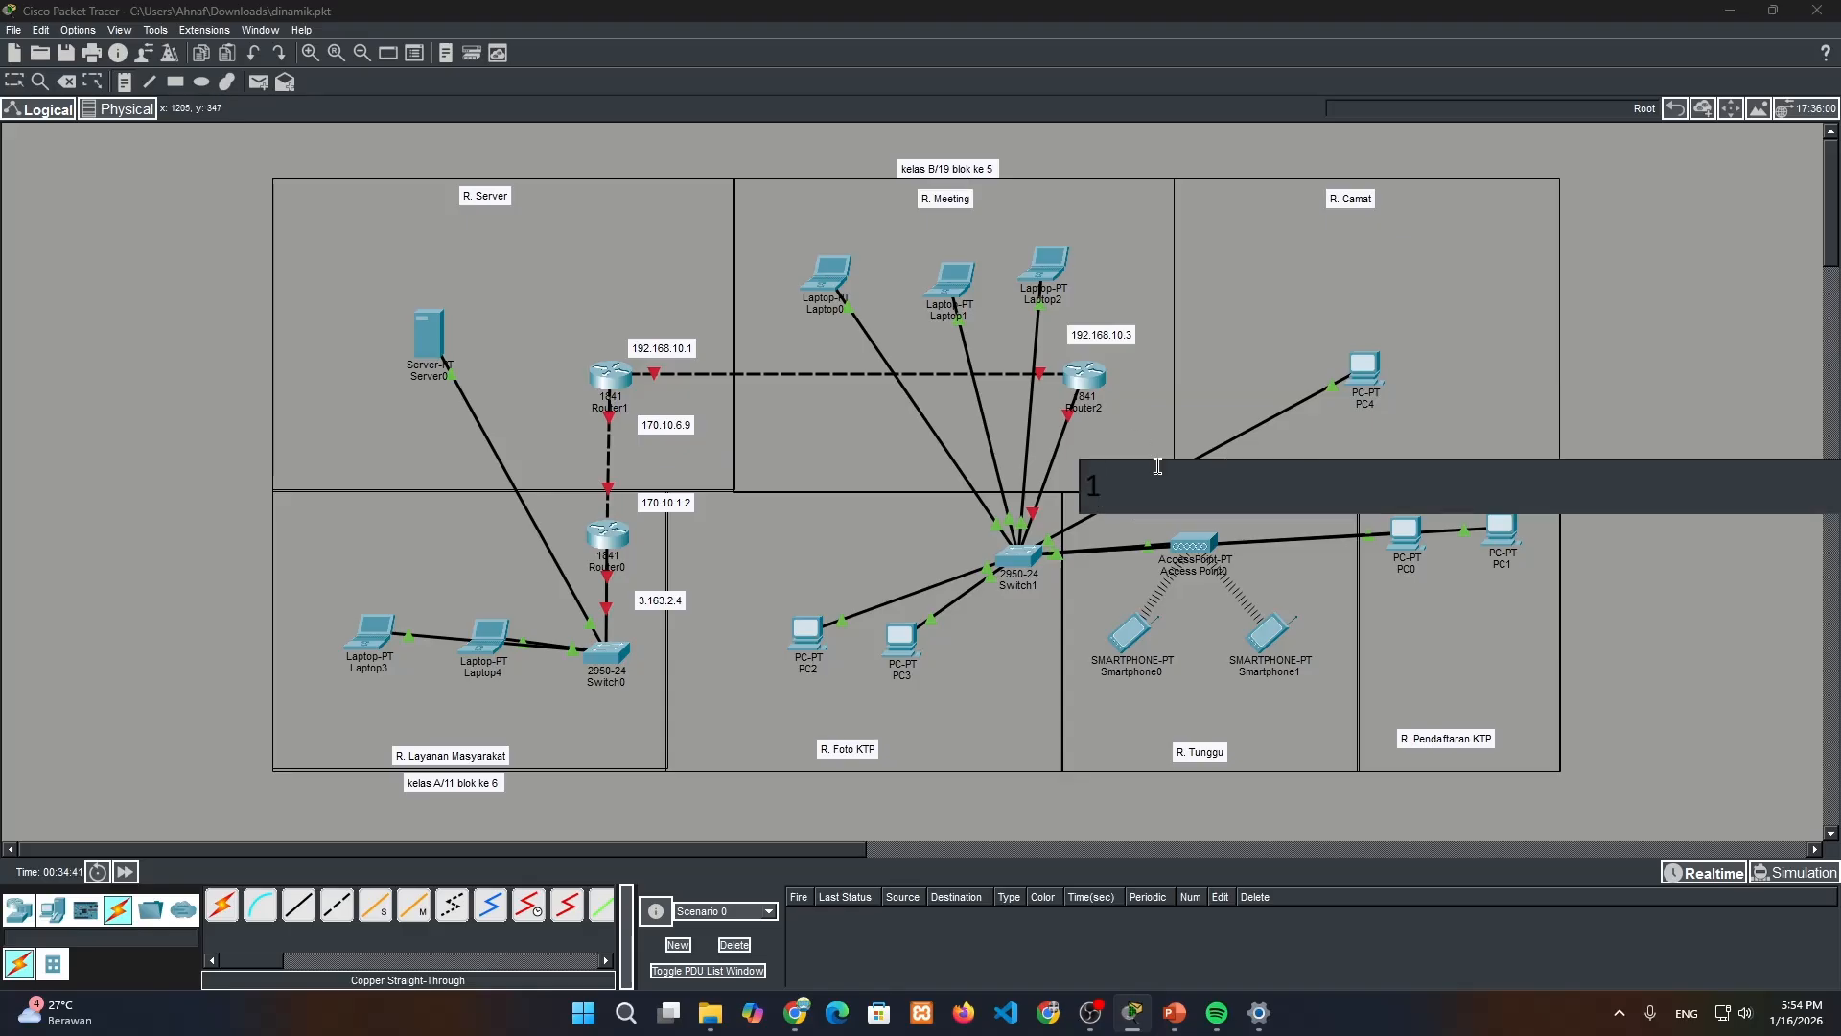
text(60.5.8.7)
Shift the two address notes at Router2 slightly closer to their links
click(15, 83)
click(1118, 475)
drag(1118, 475, 1100, 472)
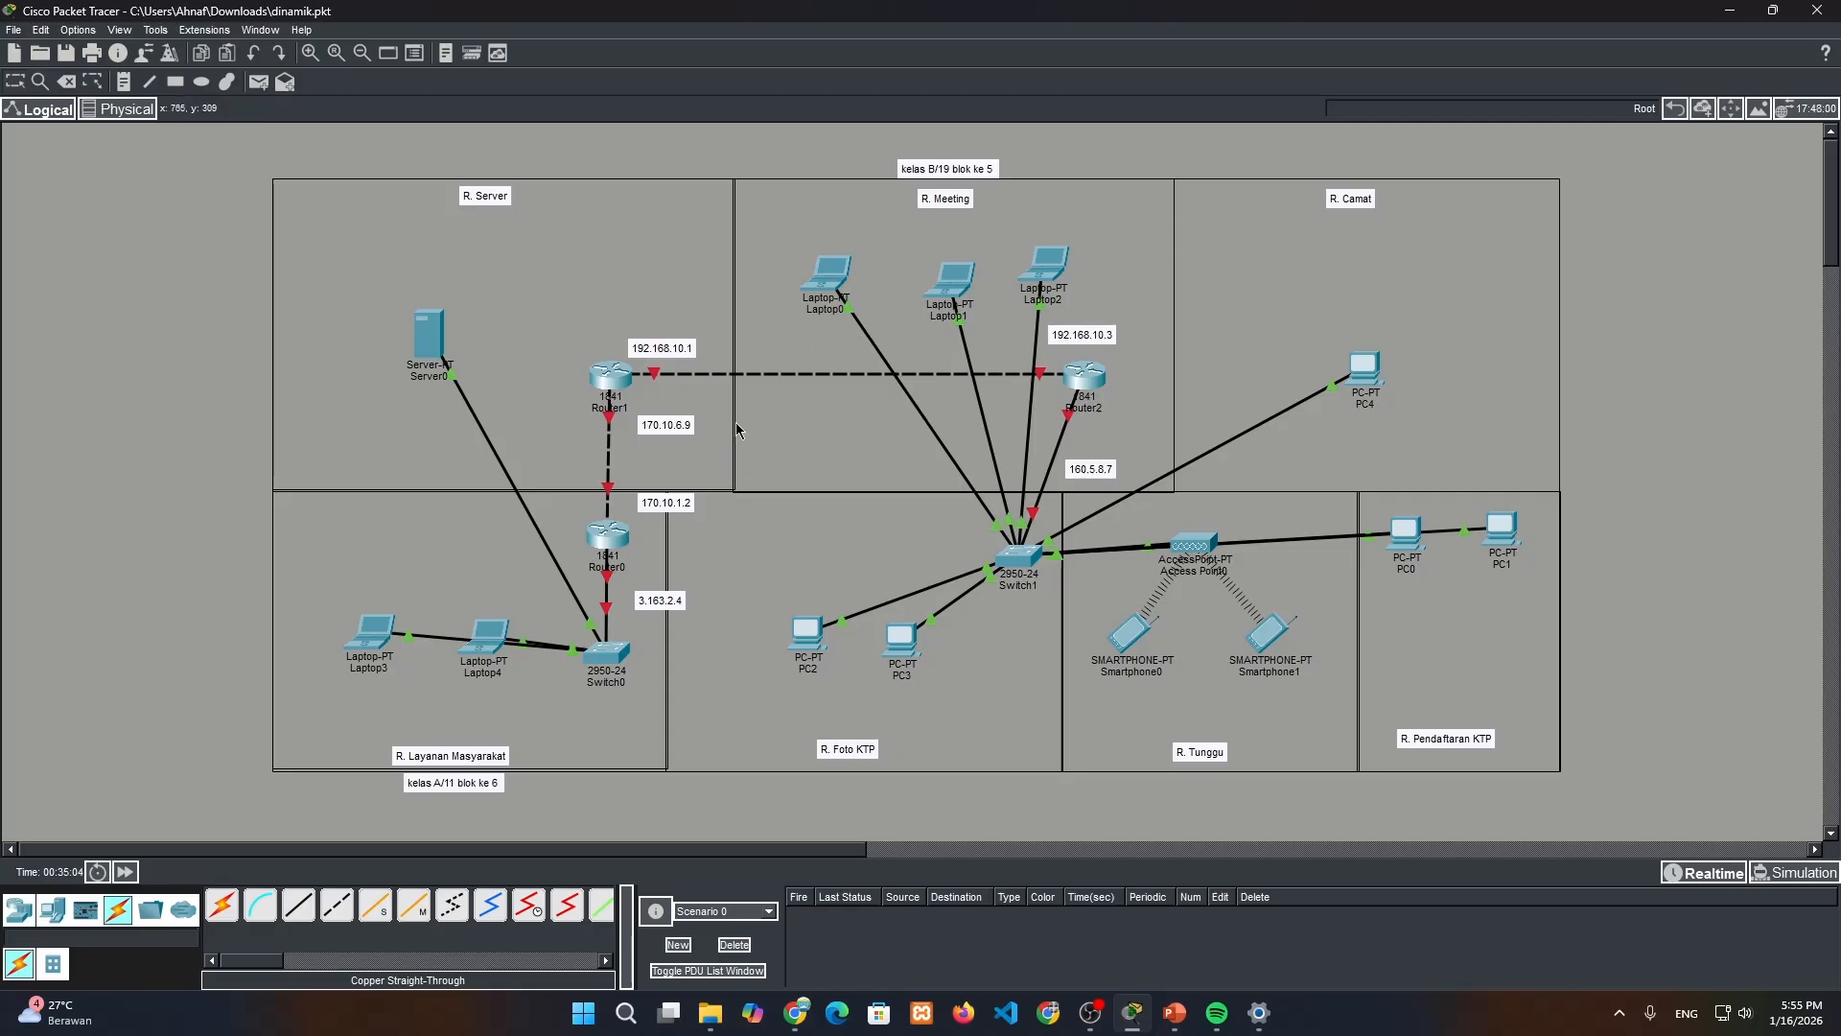
Configure Router0's FastEthernet0/0 with the noted address 3.163.2.4 and subnet mask 255.224.0.0, and turn the port on
click(608, 535)
drag(743, 201, 1120, 240)
click(1061, 258)
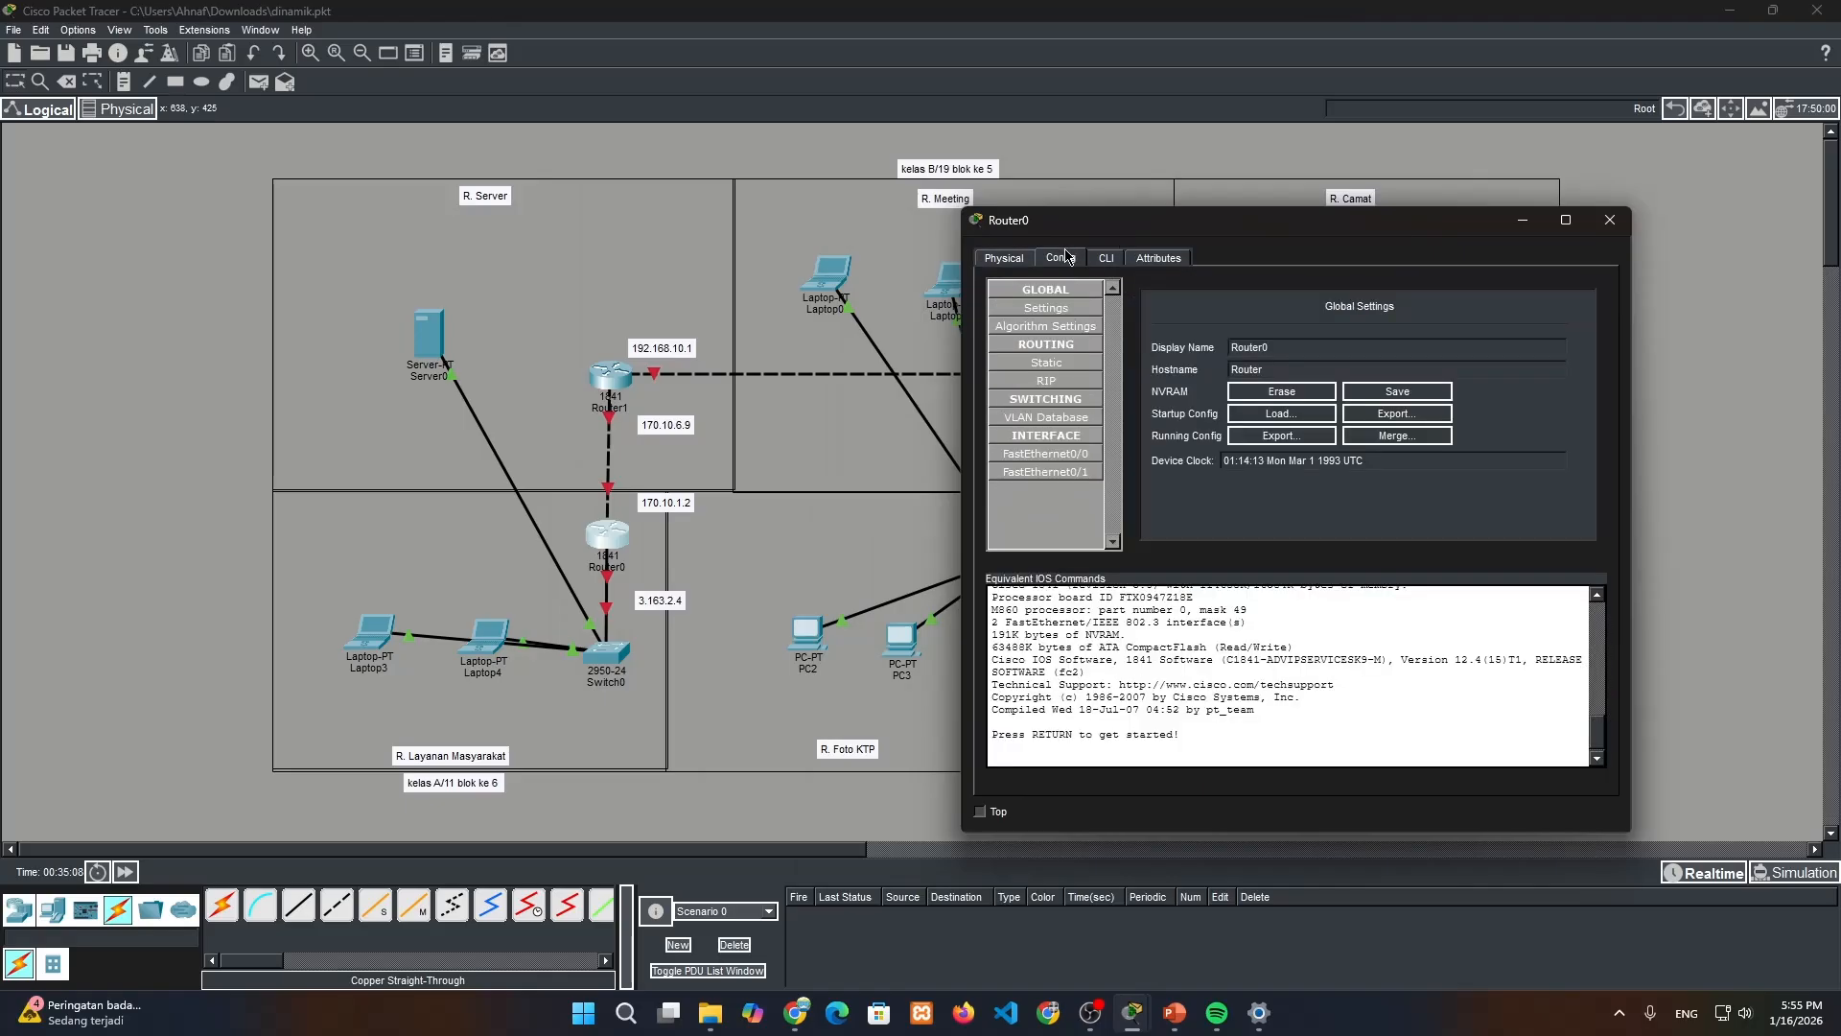
click(1047, 454)
double_click(667, 601)
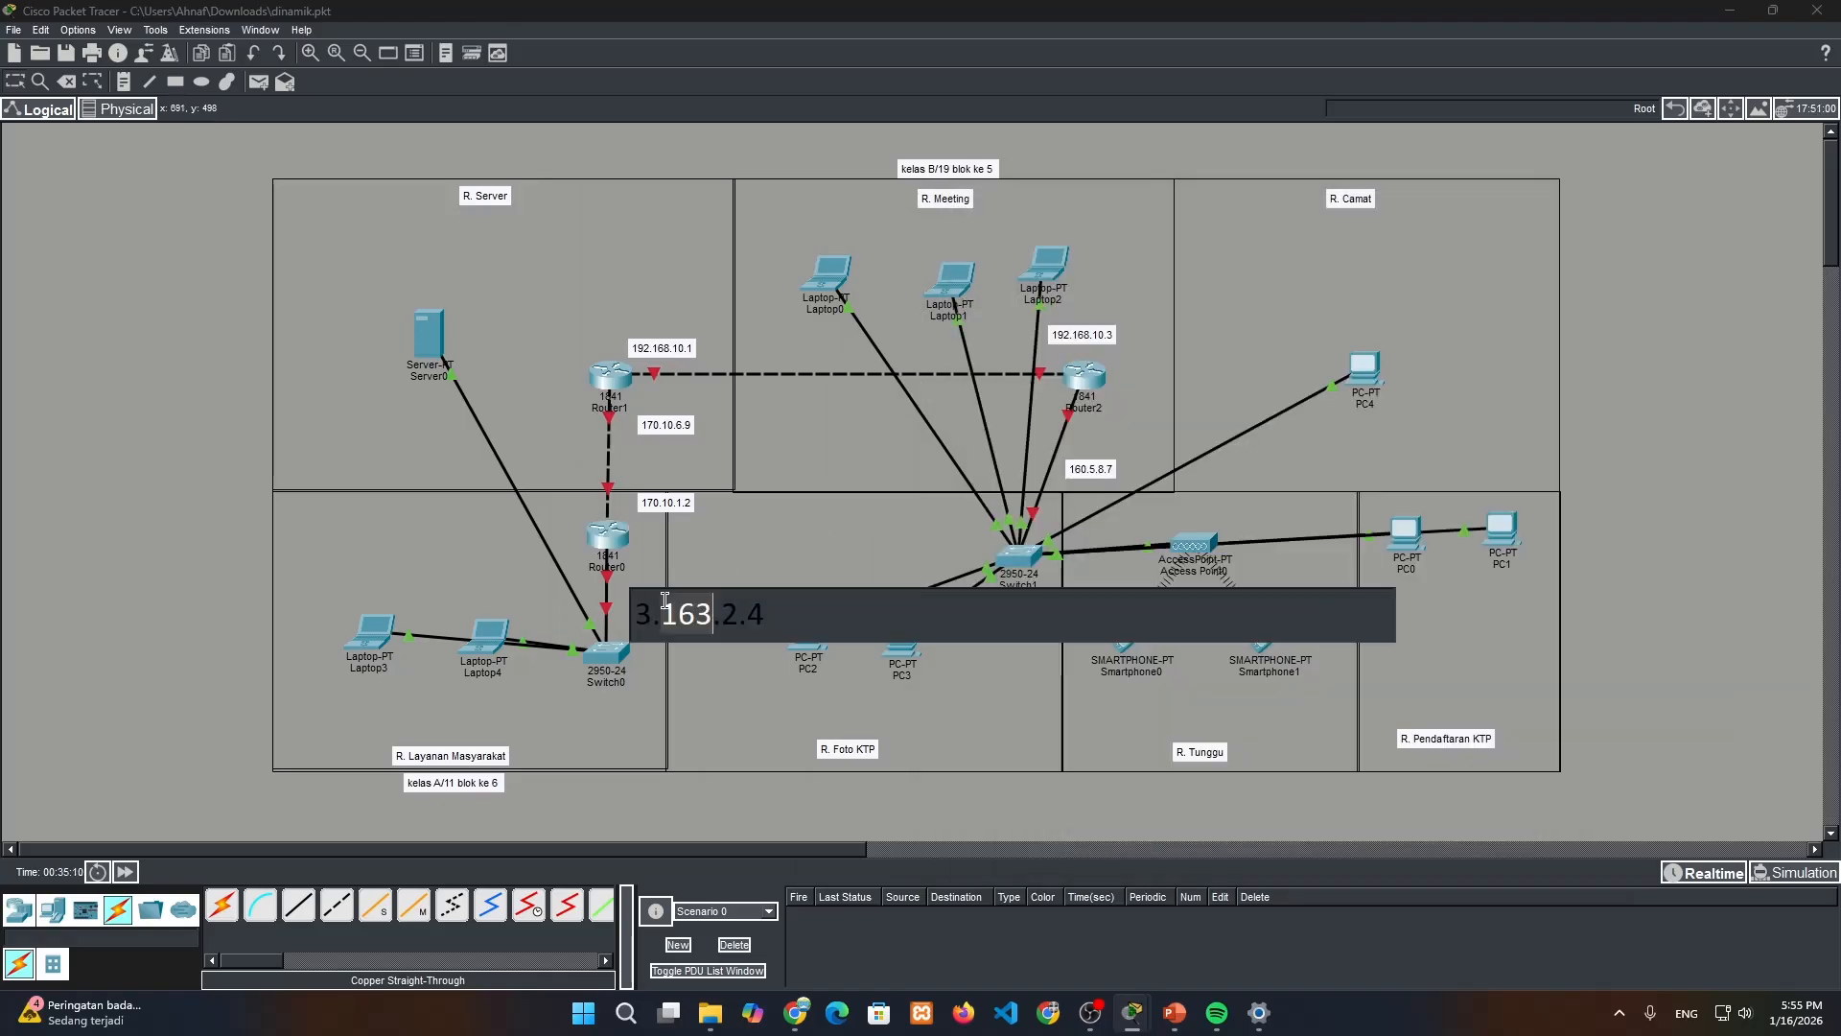
click(611, 537)
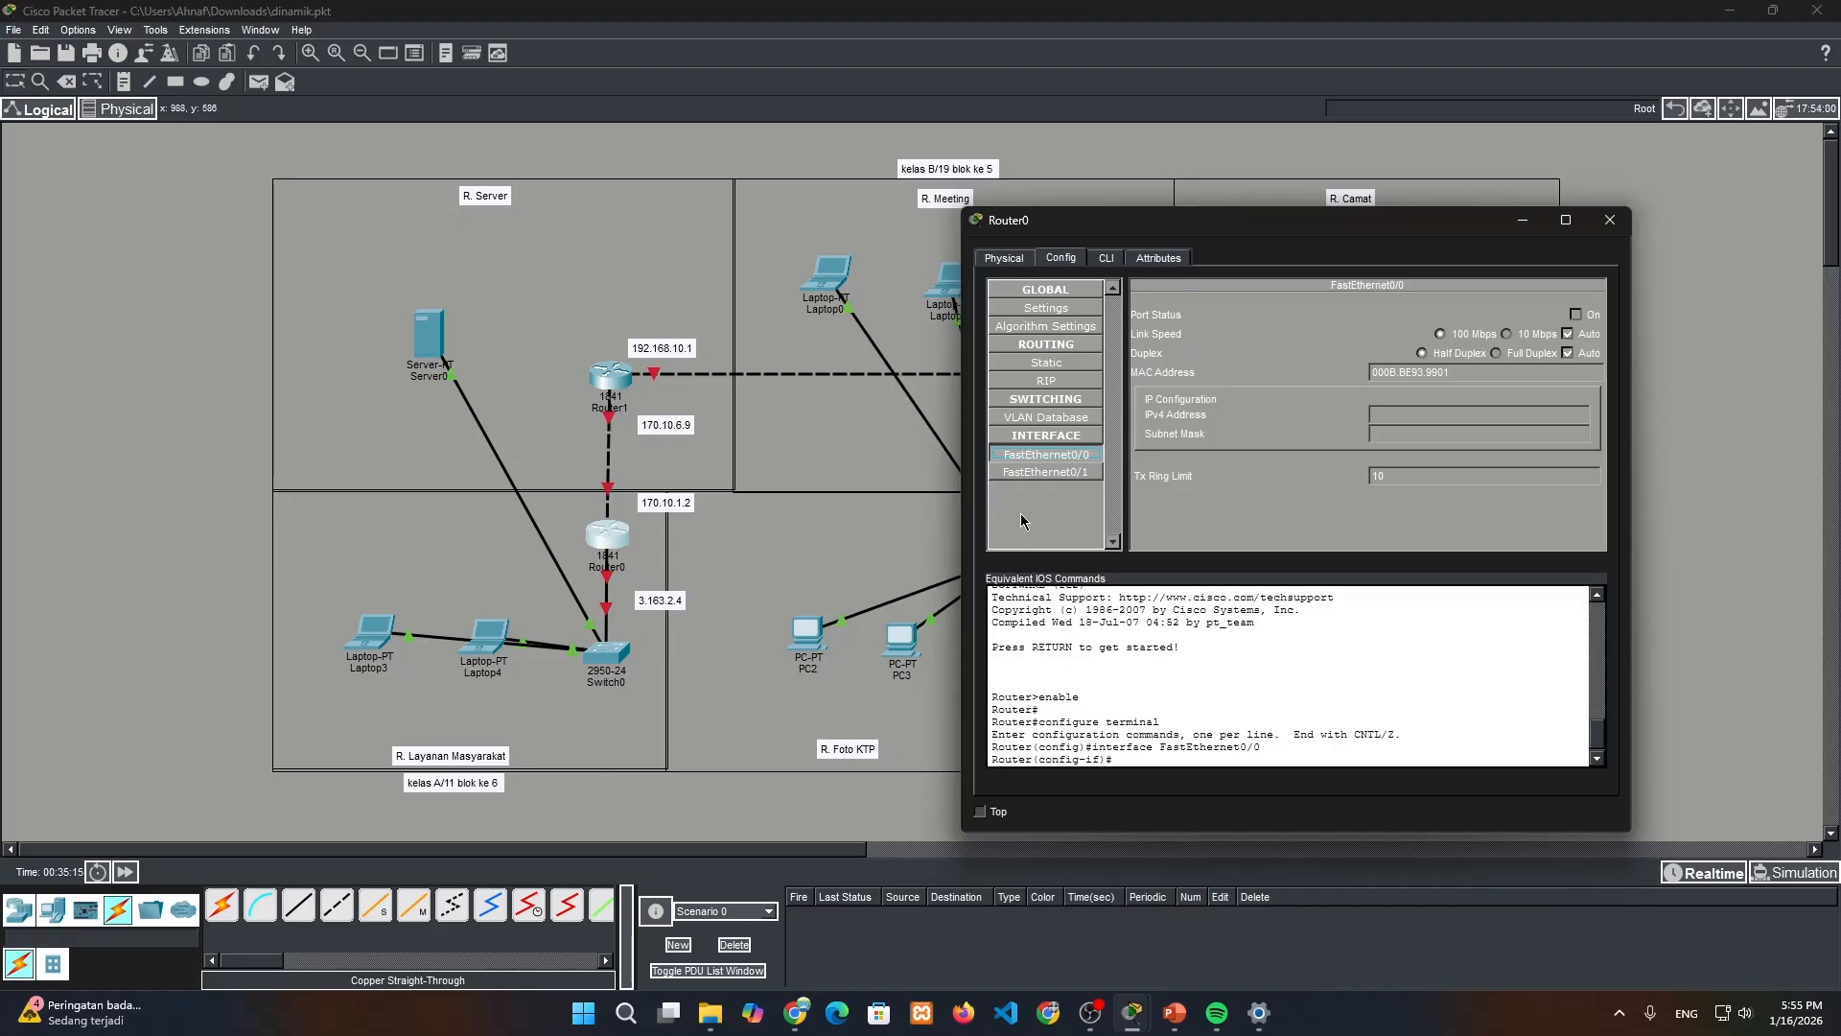
click(1419, 419)
text(3.163.2.4)
click(1406, 429)
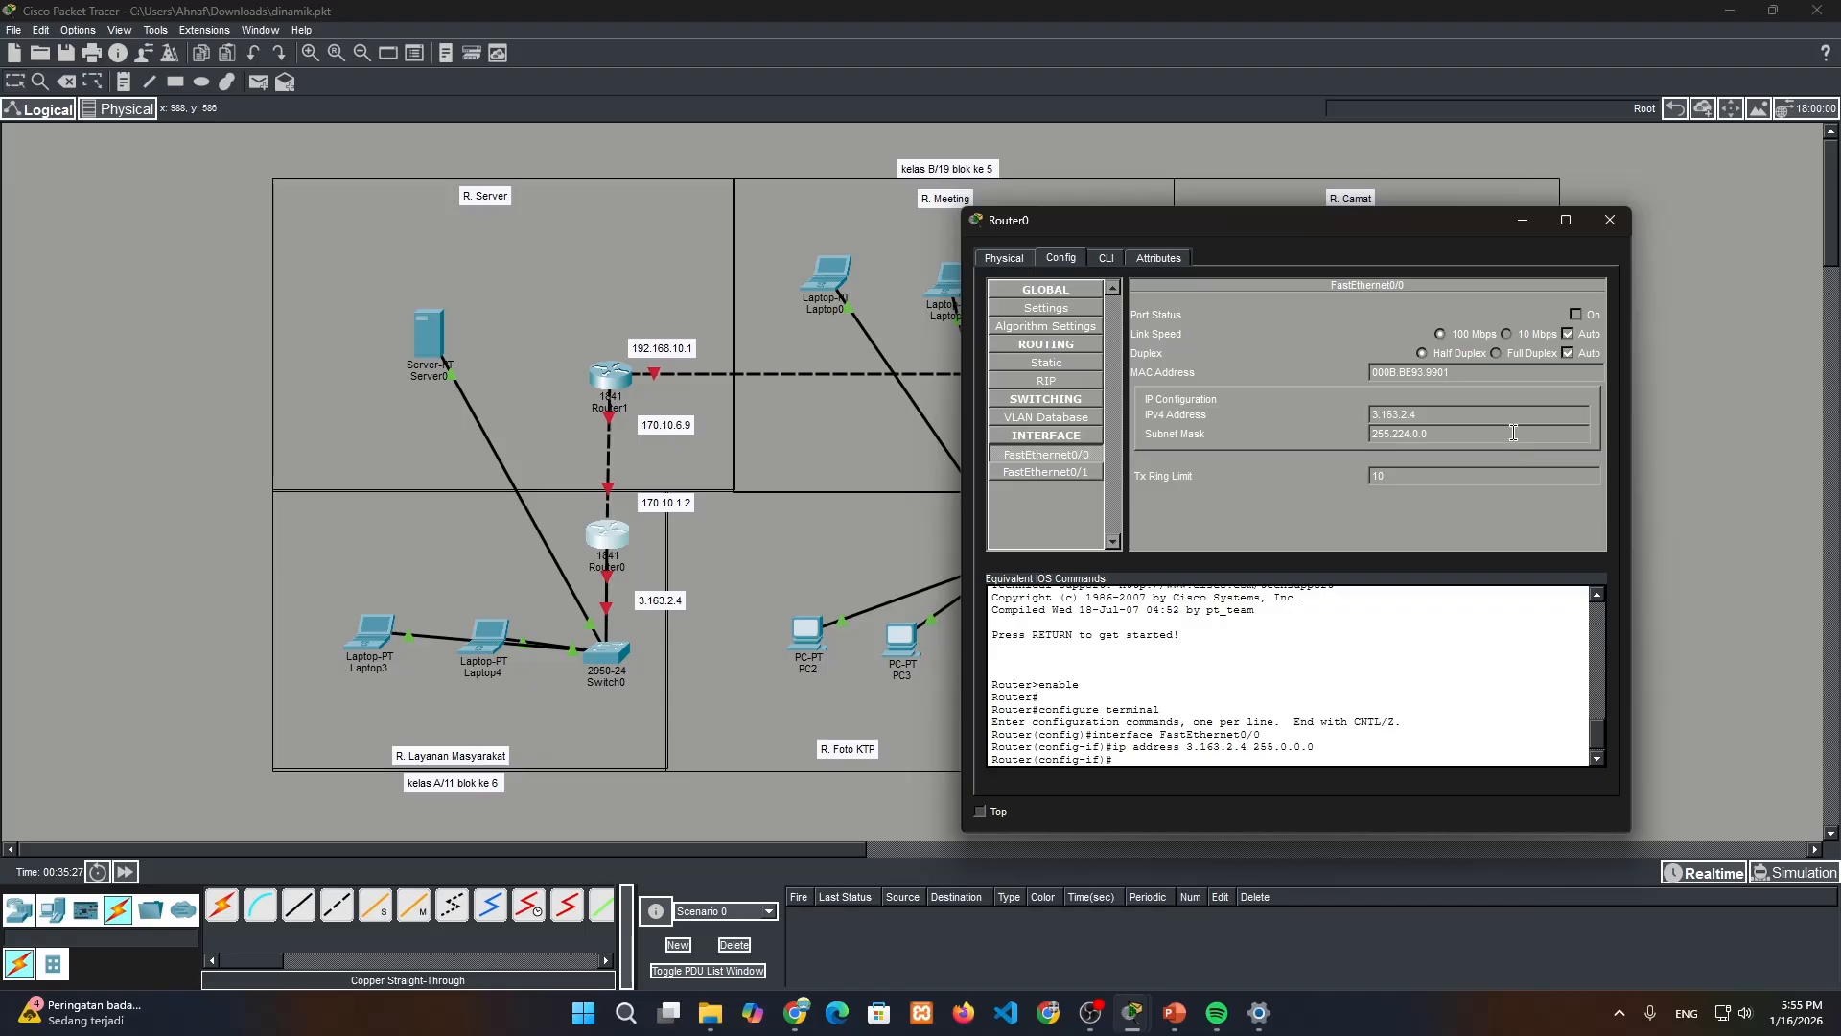
click(1575, 315)
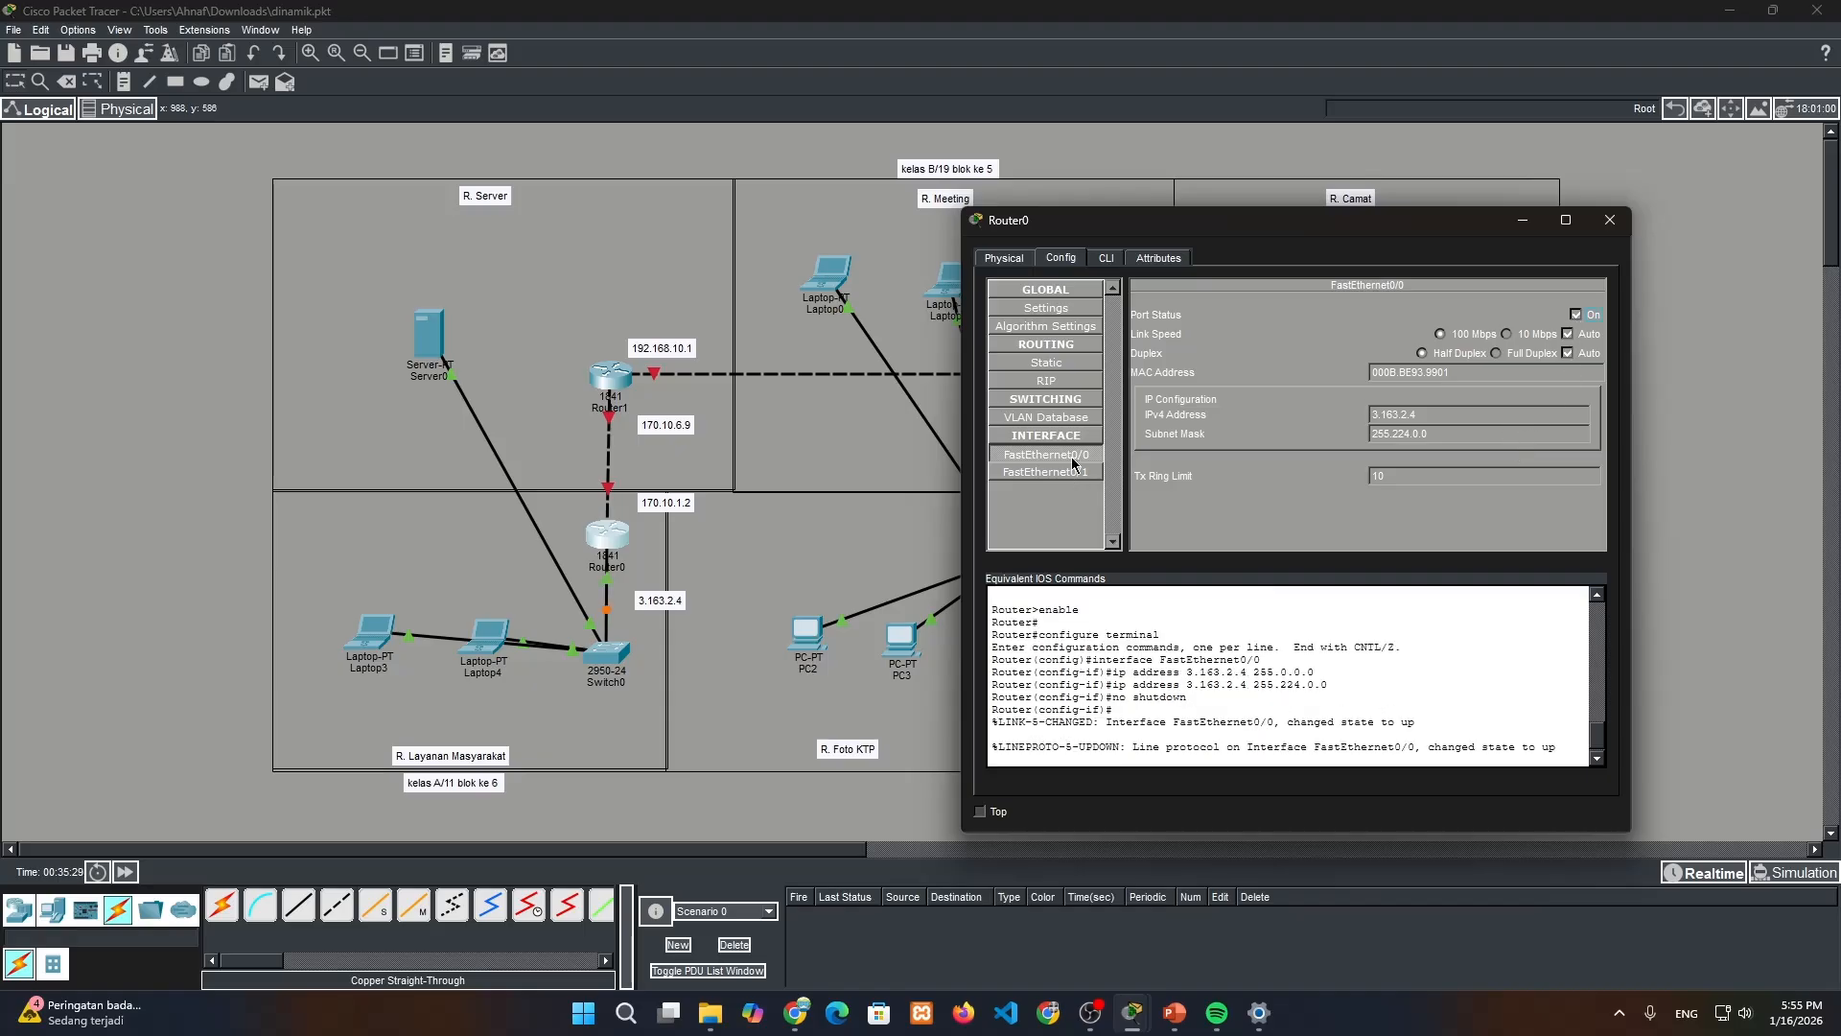
Configure Router0's FastEthernet0/1 with the noted address 170.10.1.2 and mask 255.255.0.0, turn the port on, and close the router window
click(1045, 471)
click(696, 519)
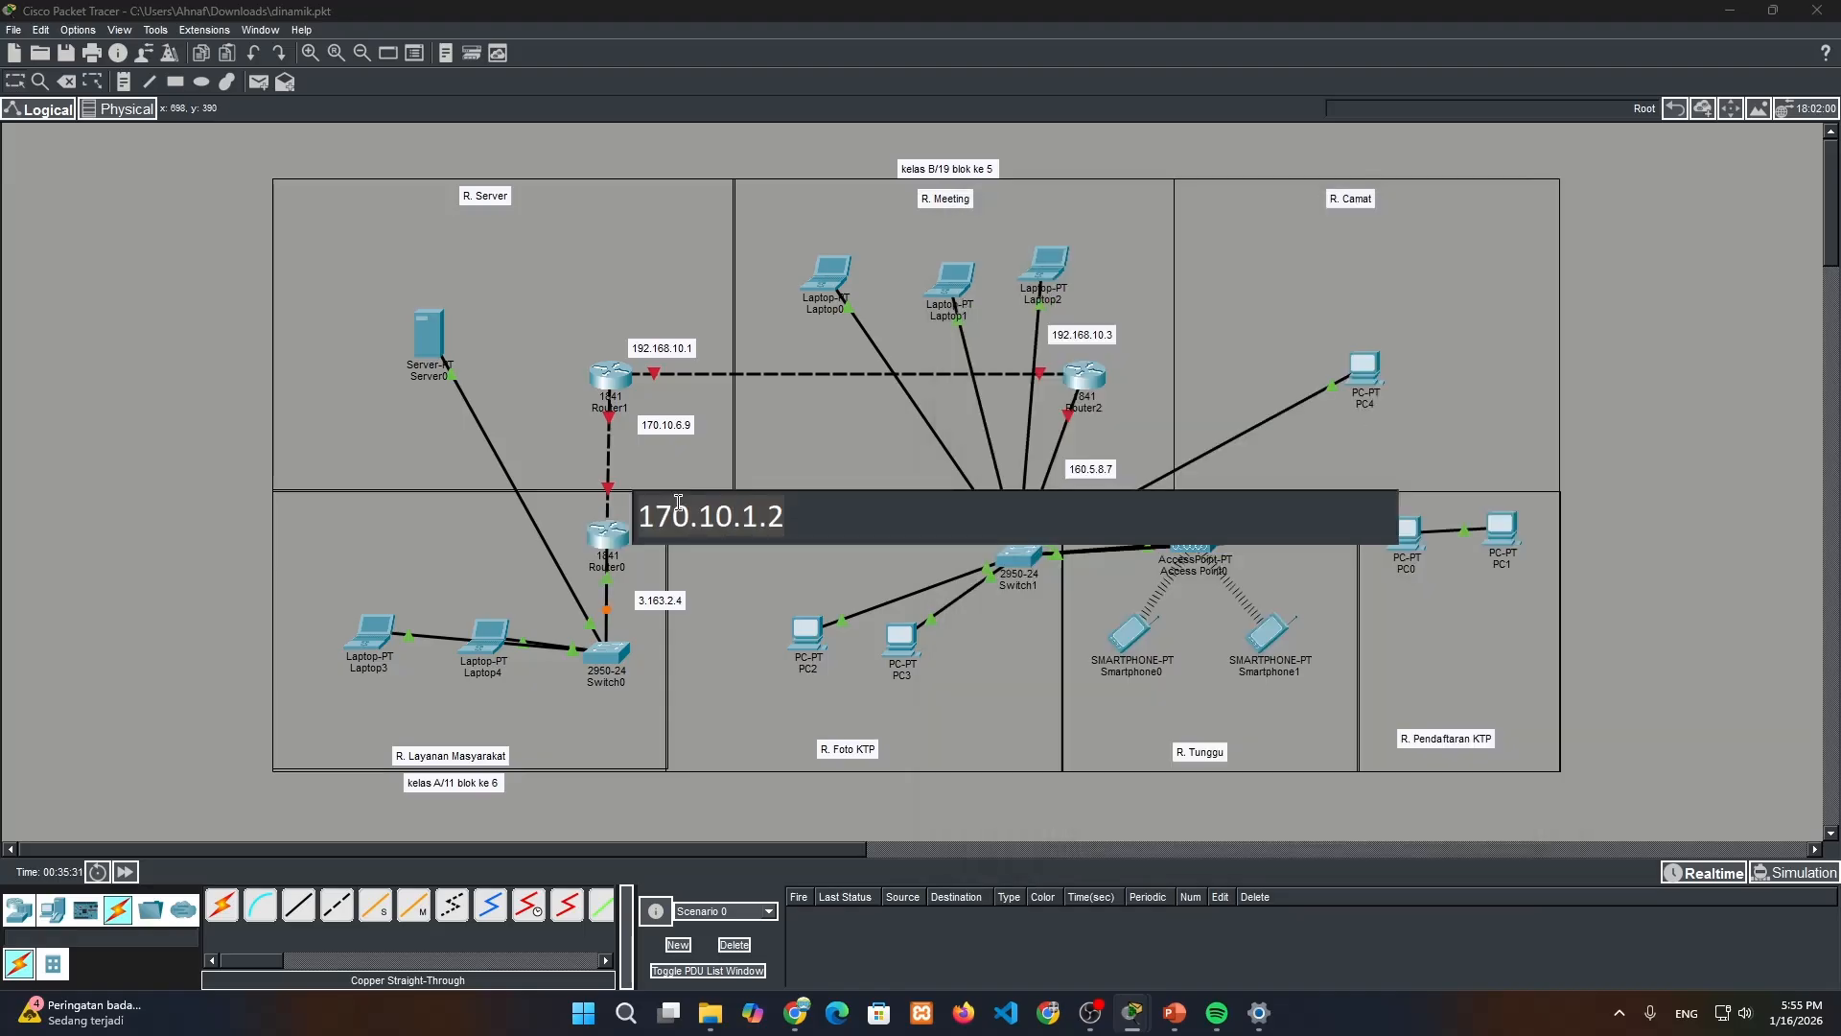
click(614, 537)
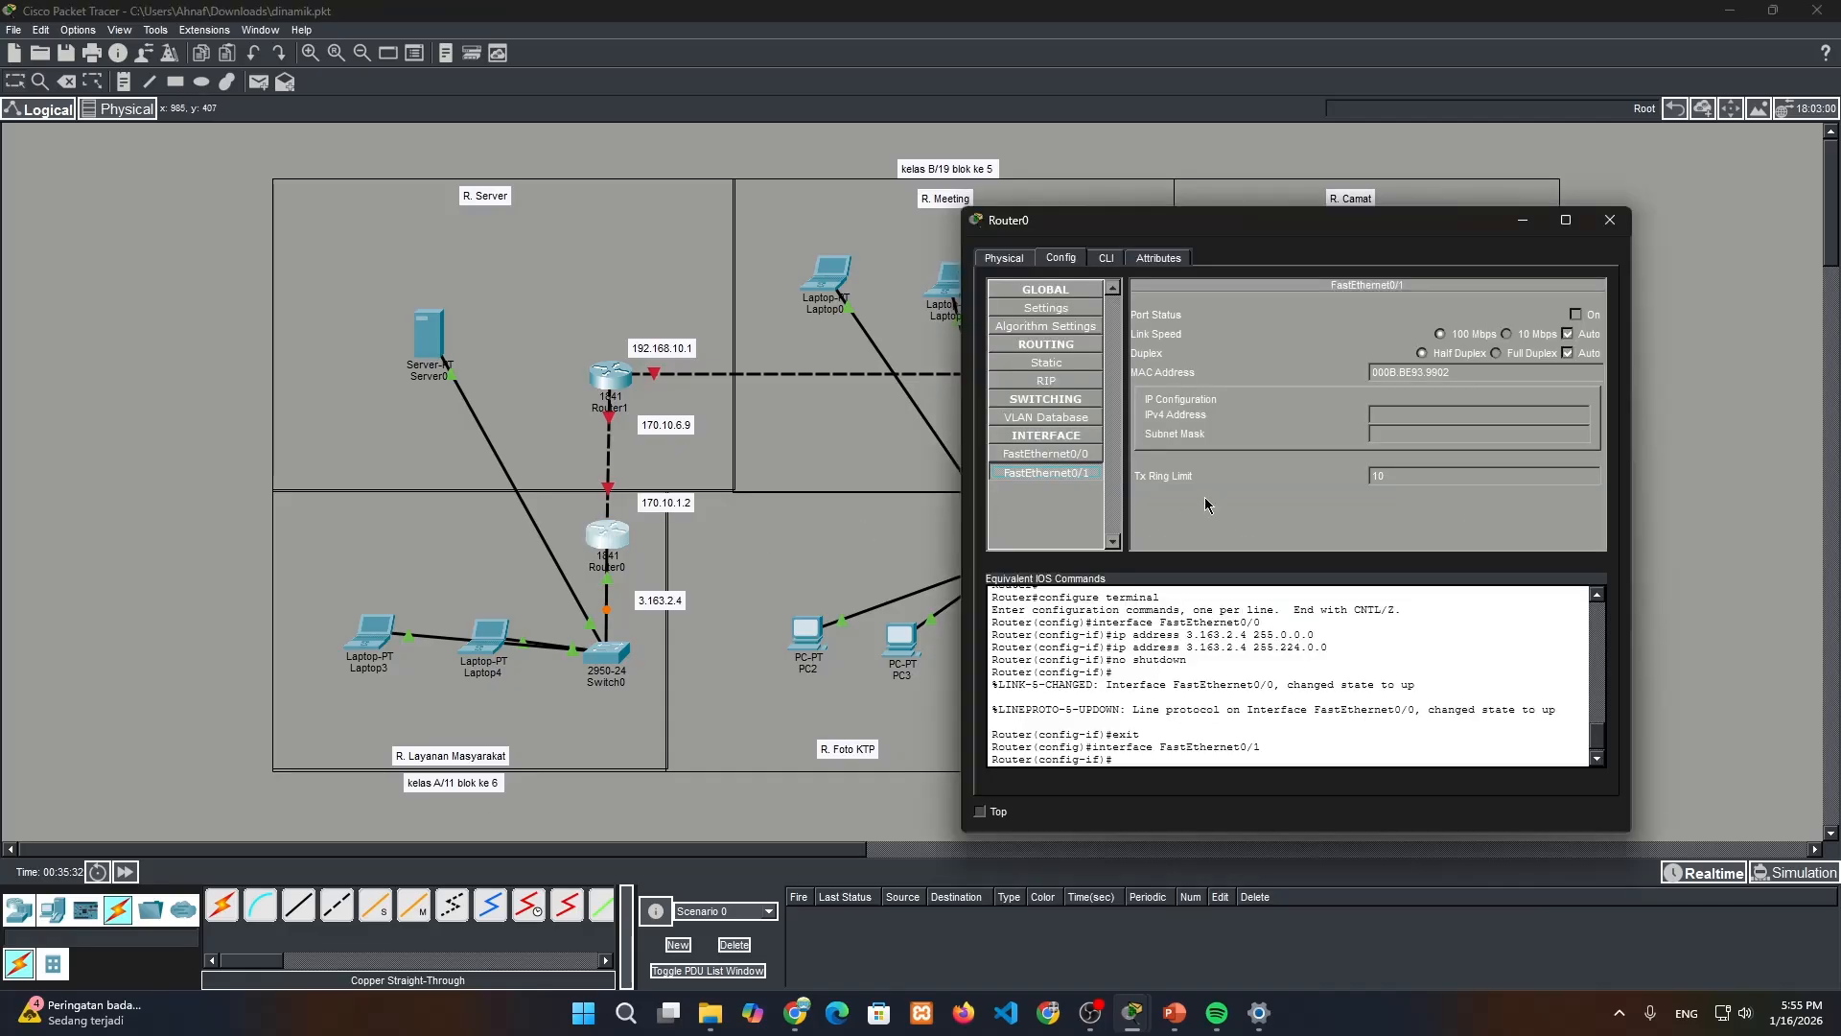
click(1425, 412)
text(170.10.1.2)
click(1576, 315)
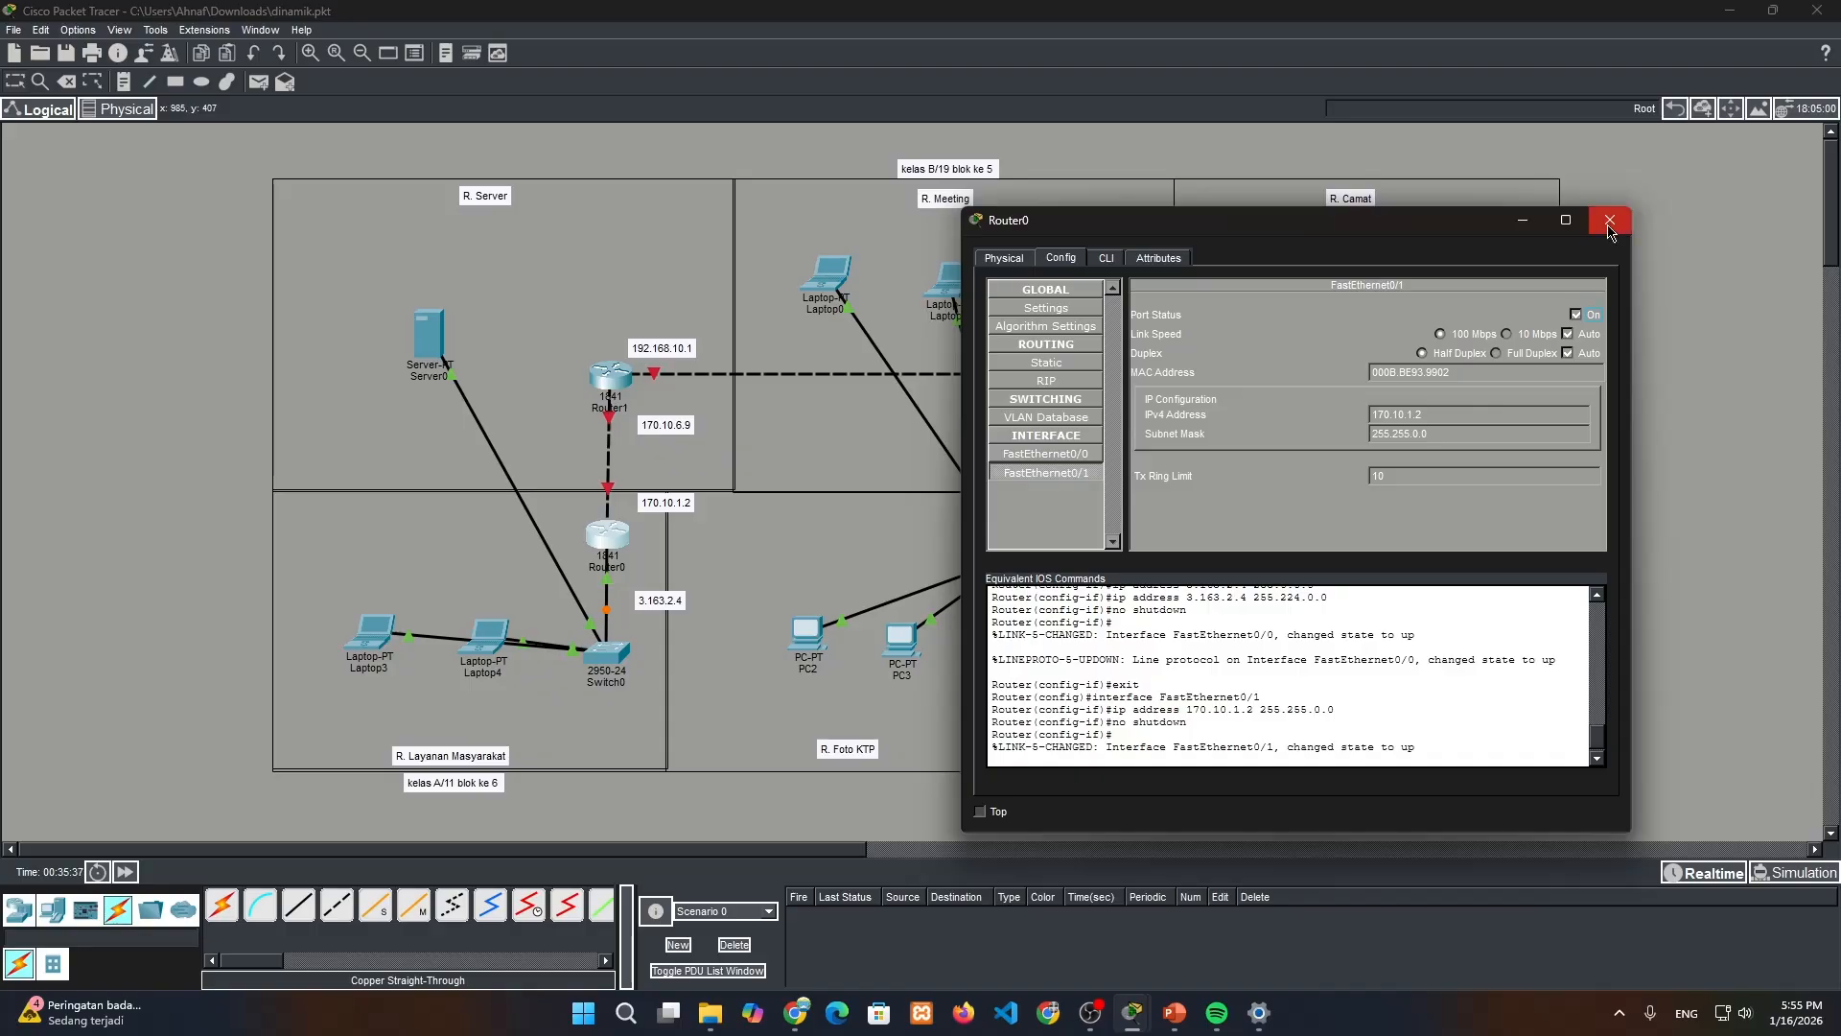
click(1610, 219)
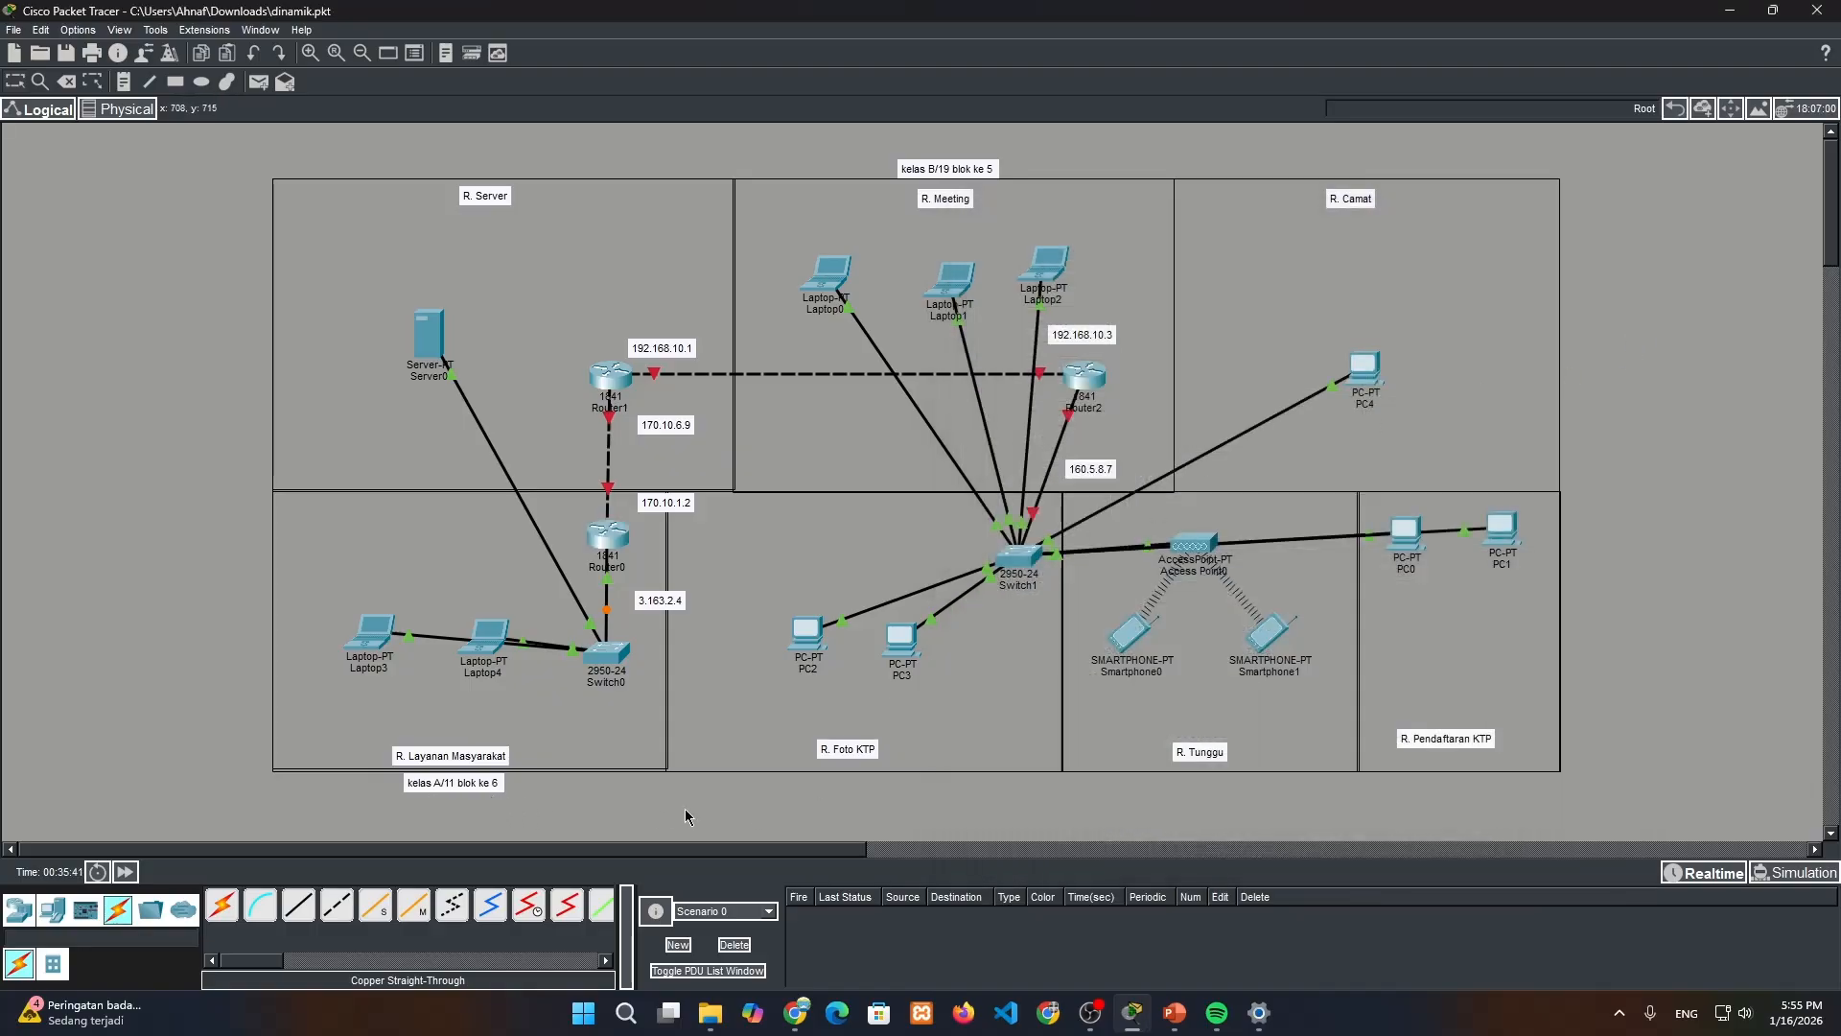
Configure Router1's FastEthernet0/0 with the noted address 170.10.6.9 and subnet mask 255.255.0.0, and turn the port on
mouse_move(612, 539)
click(614, 373)
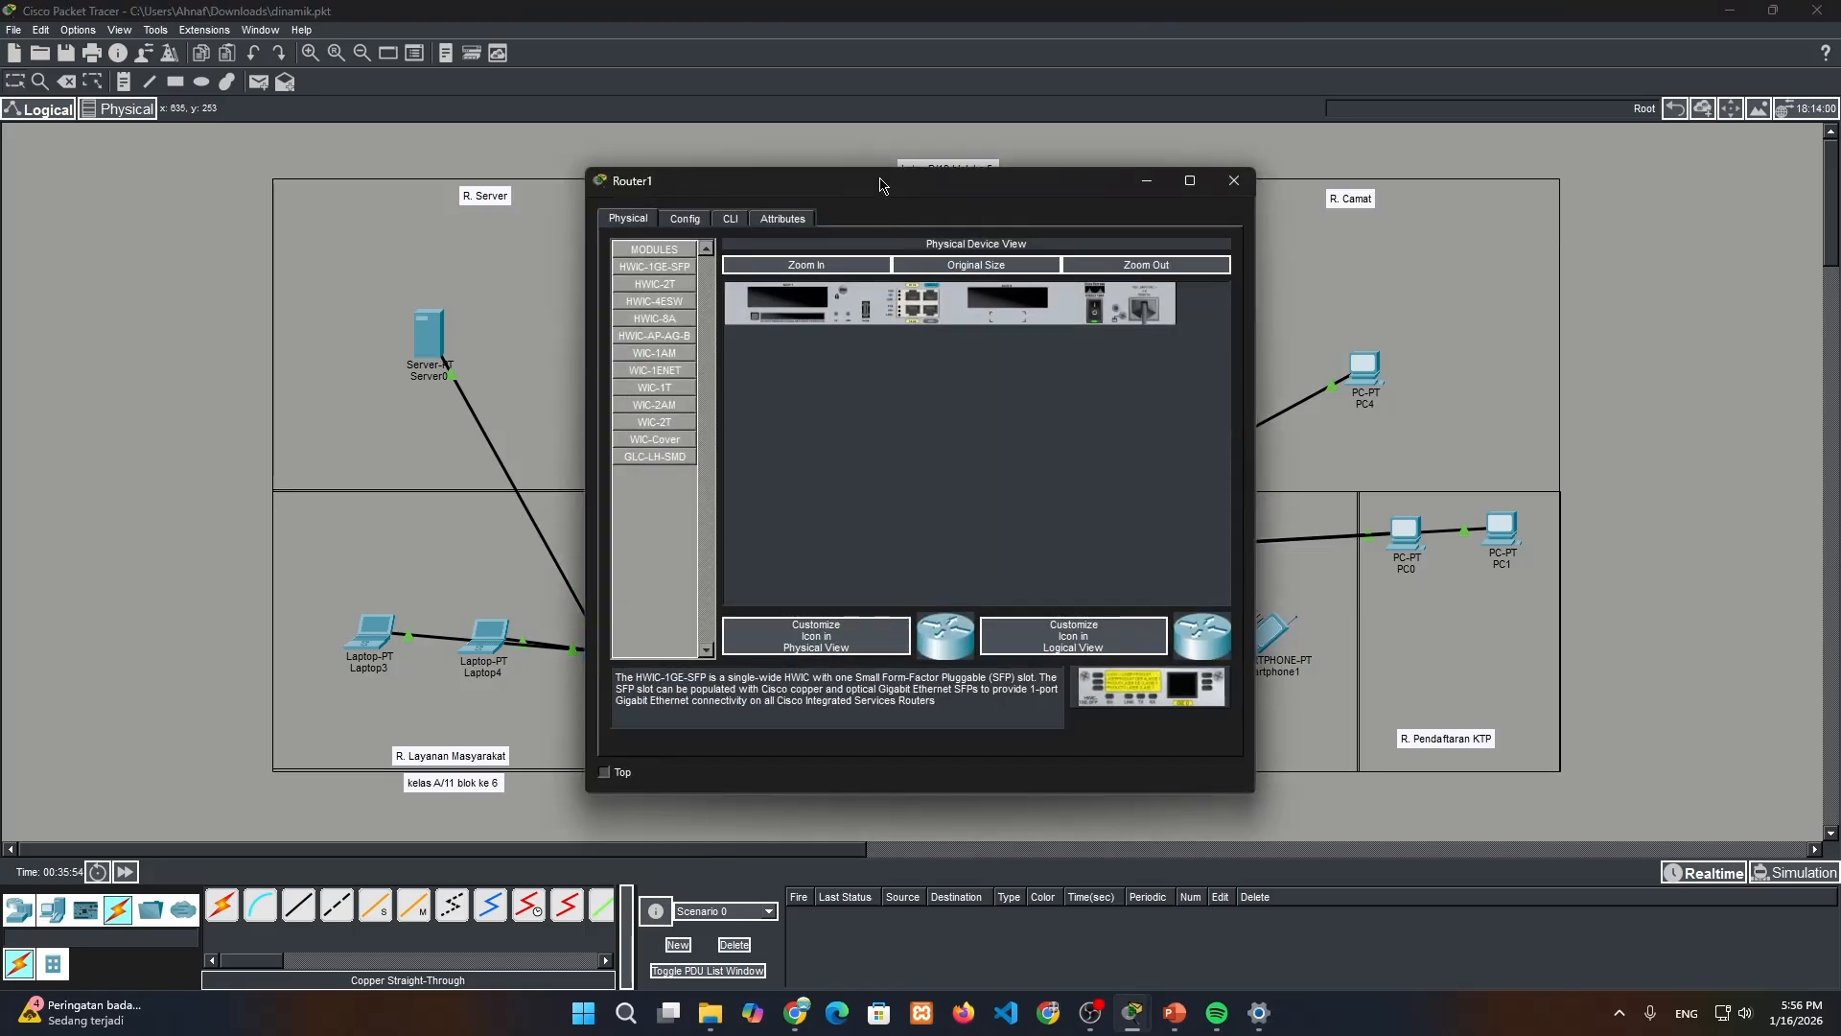
drag(708, 181, 1151, 180)
click(1146, 218)
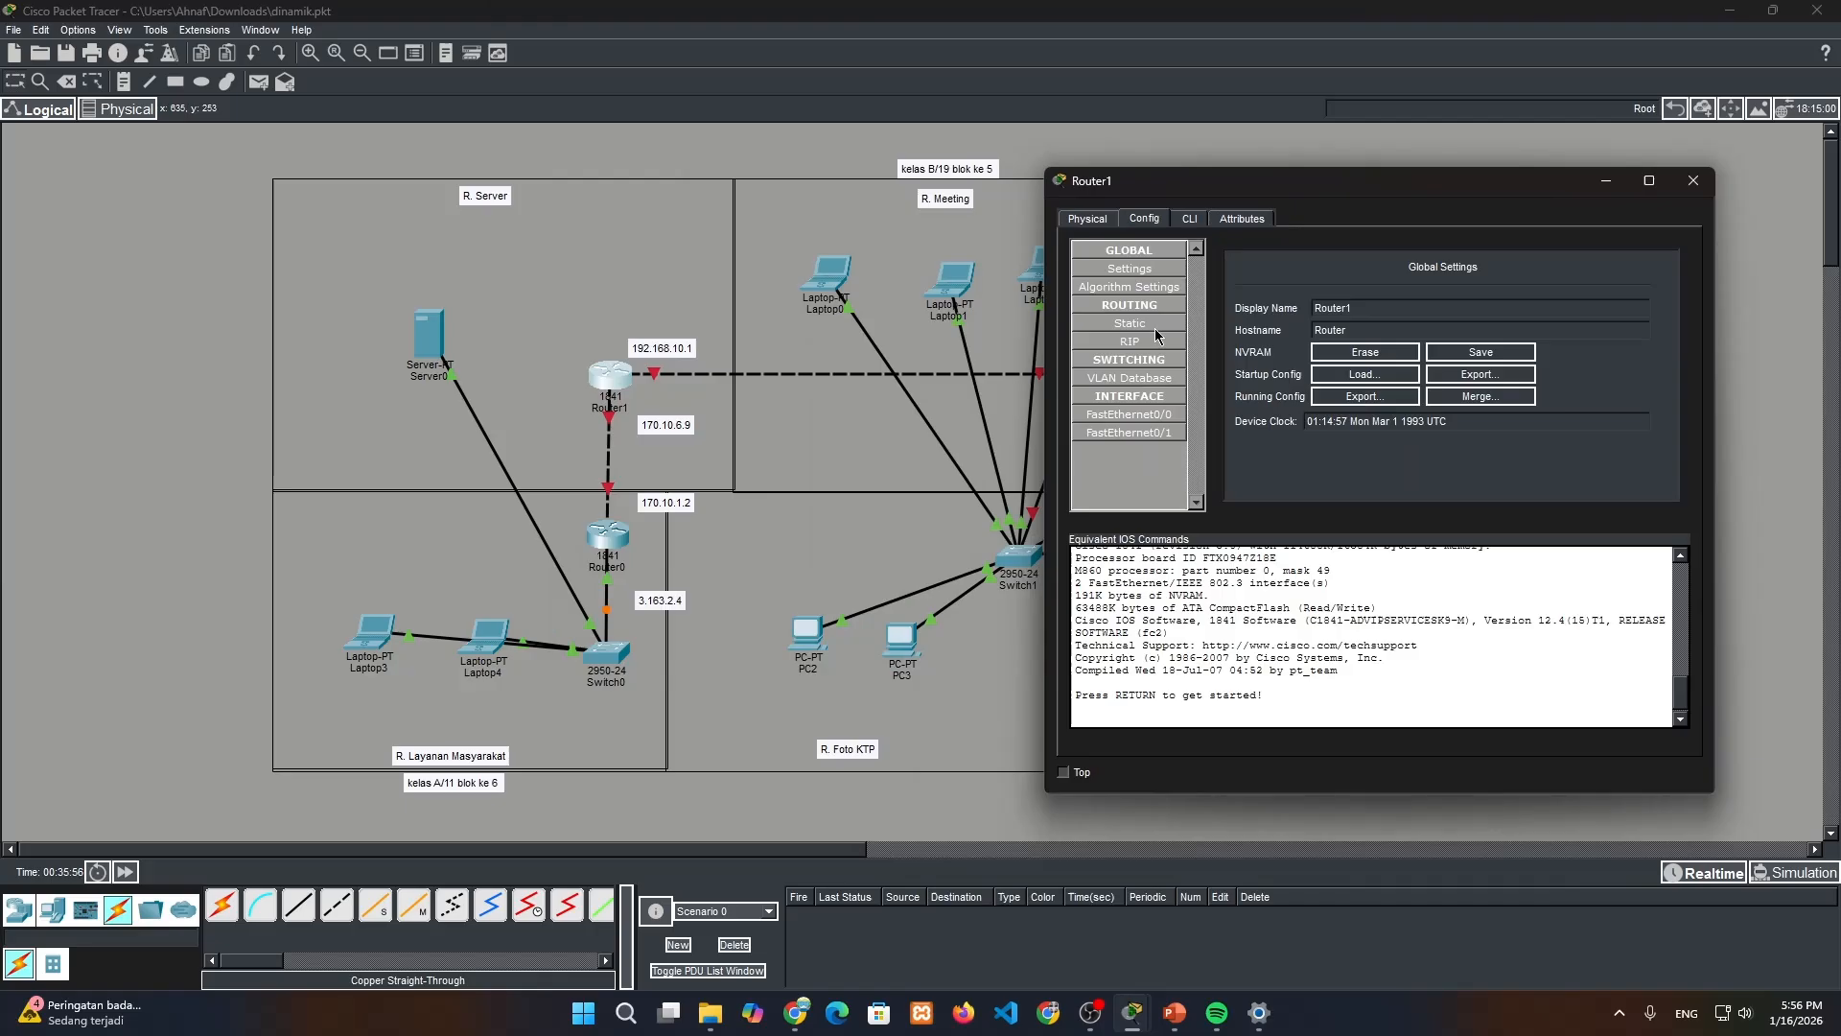
click(1141, 414)
double_click(677, 425)
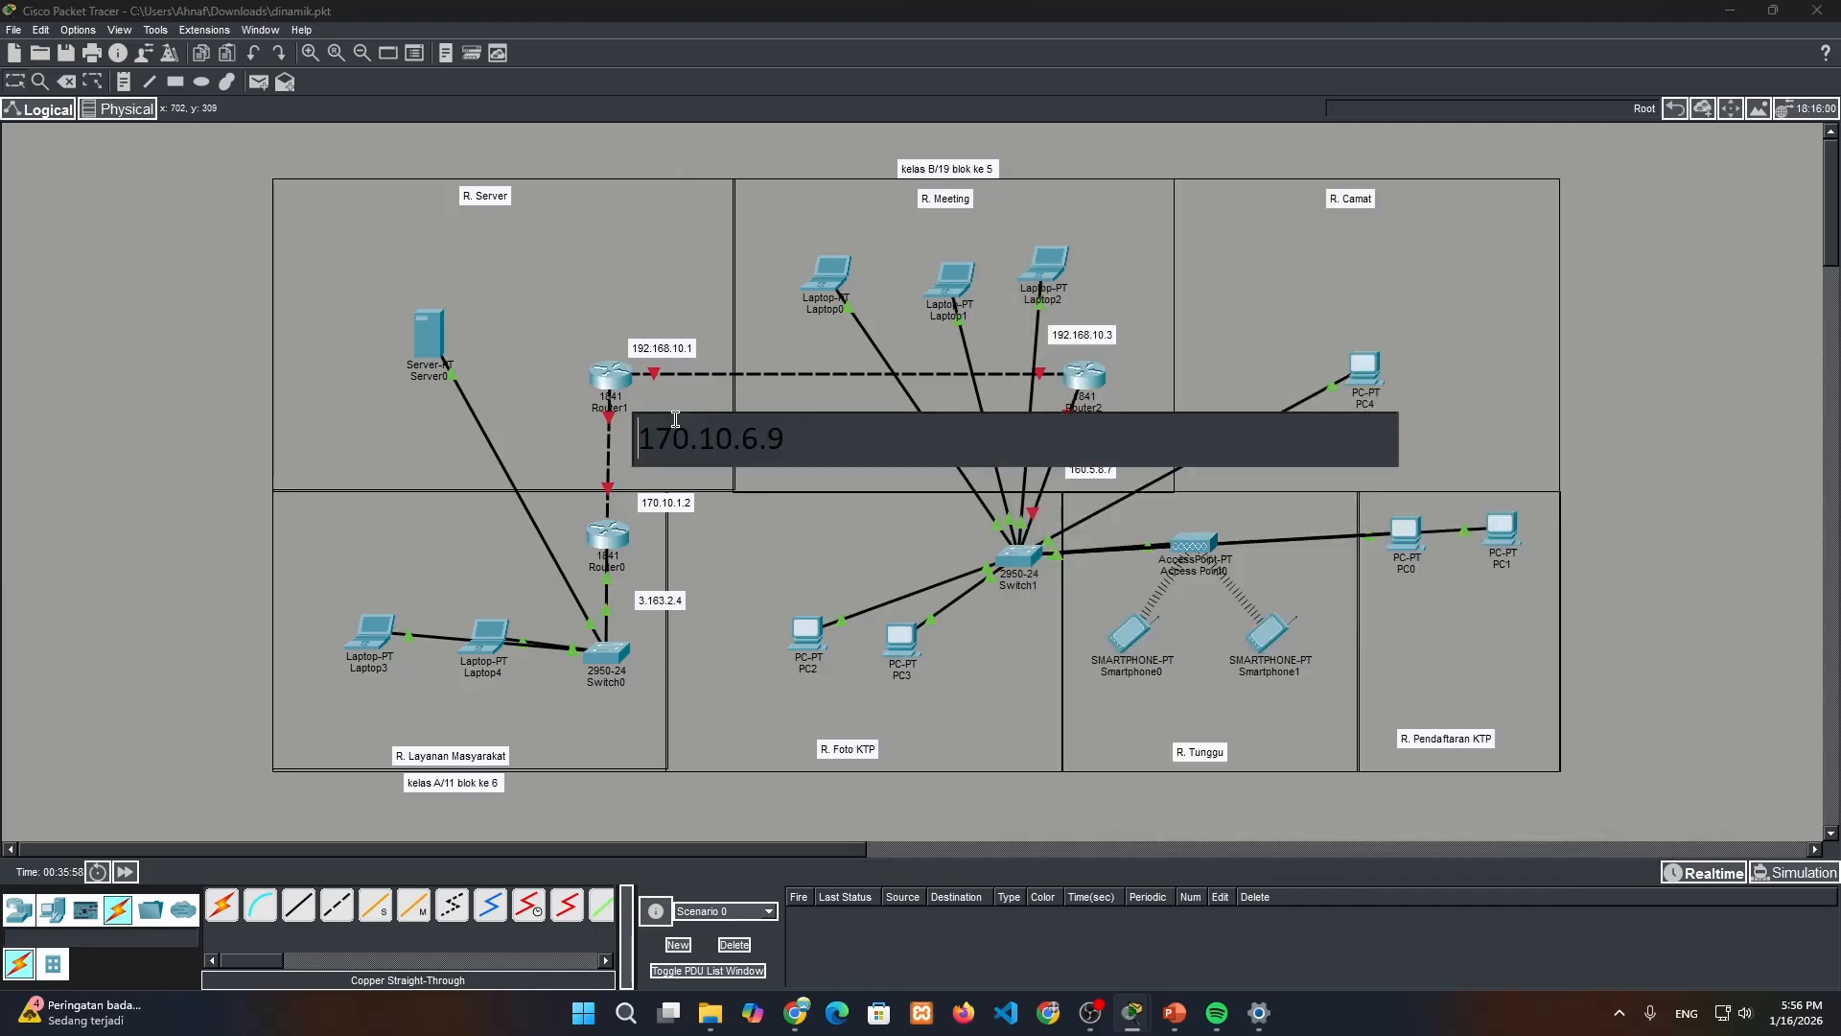
click(1517, 389)
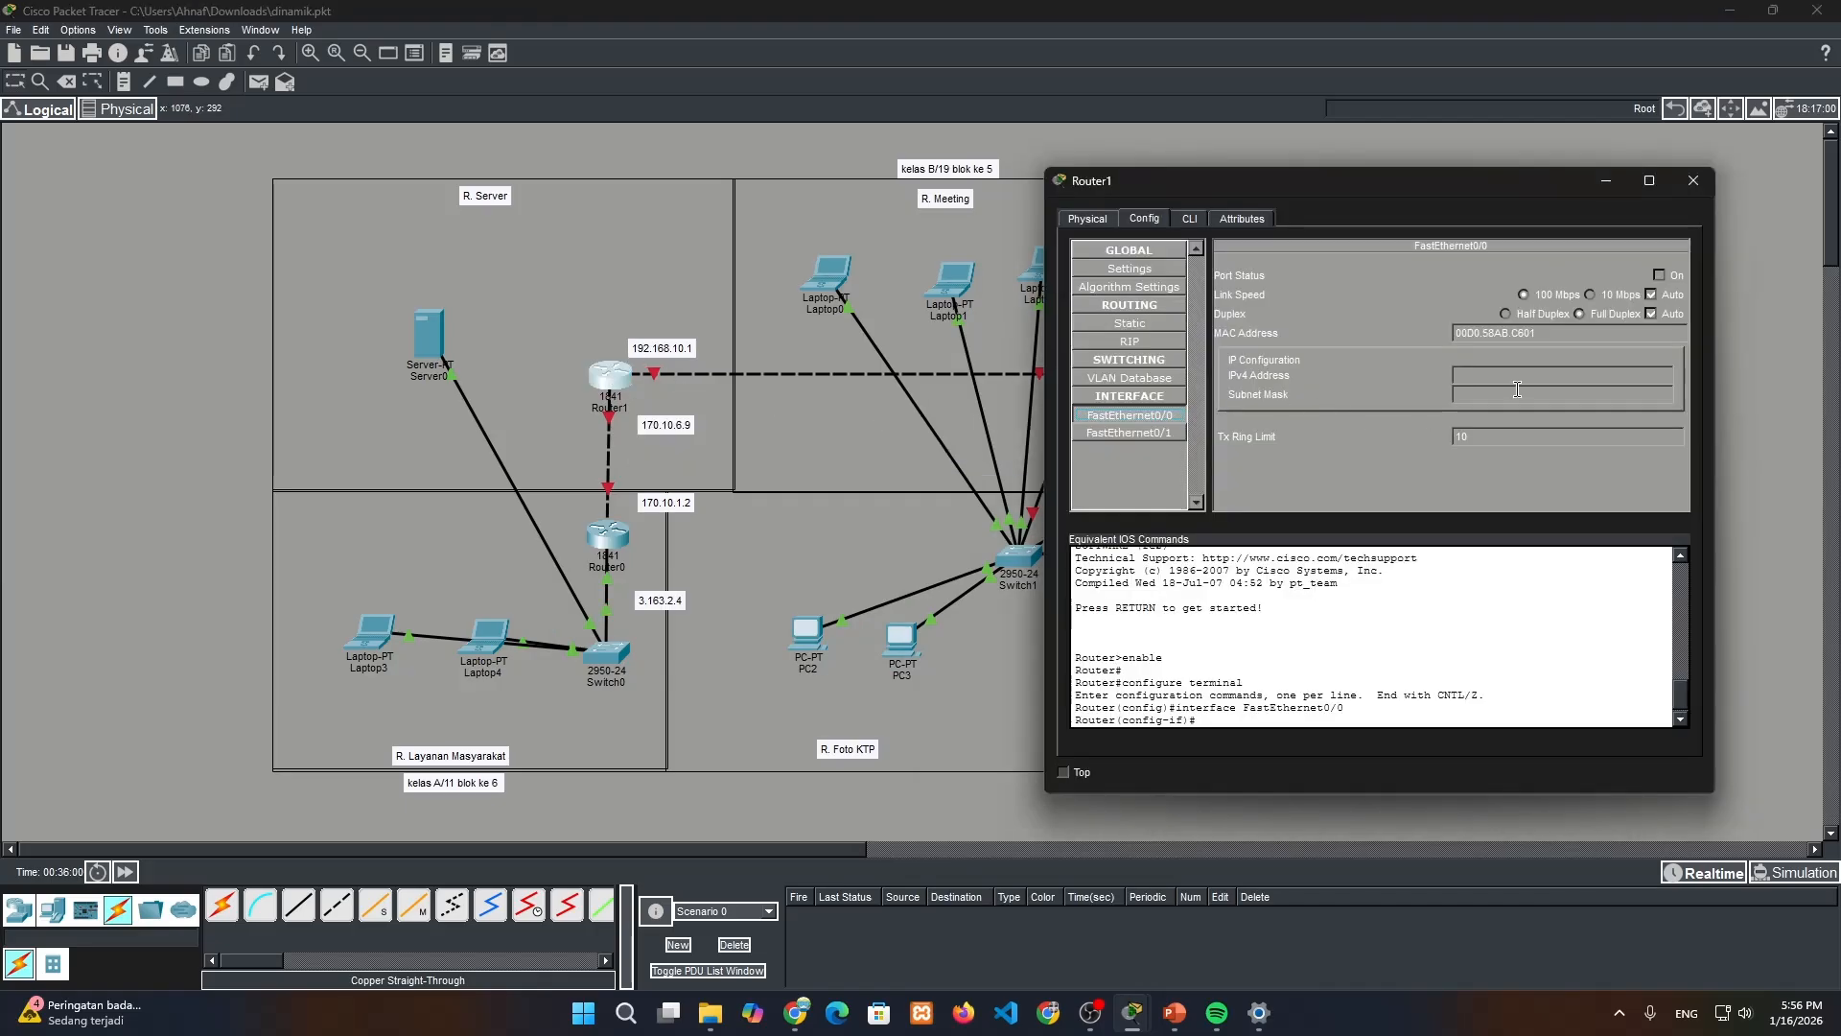
click(1520, 376)
text(170.10.6.9)
key(Tab)
click(1659, 275)
Configure Router1's FastEthernet0/1 with the noted address 192.168.10.1 and mask 255.255.255.0, turn the port on, and close the router window
click(1129, 432)
double_click(662, 348)
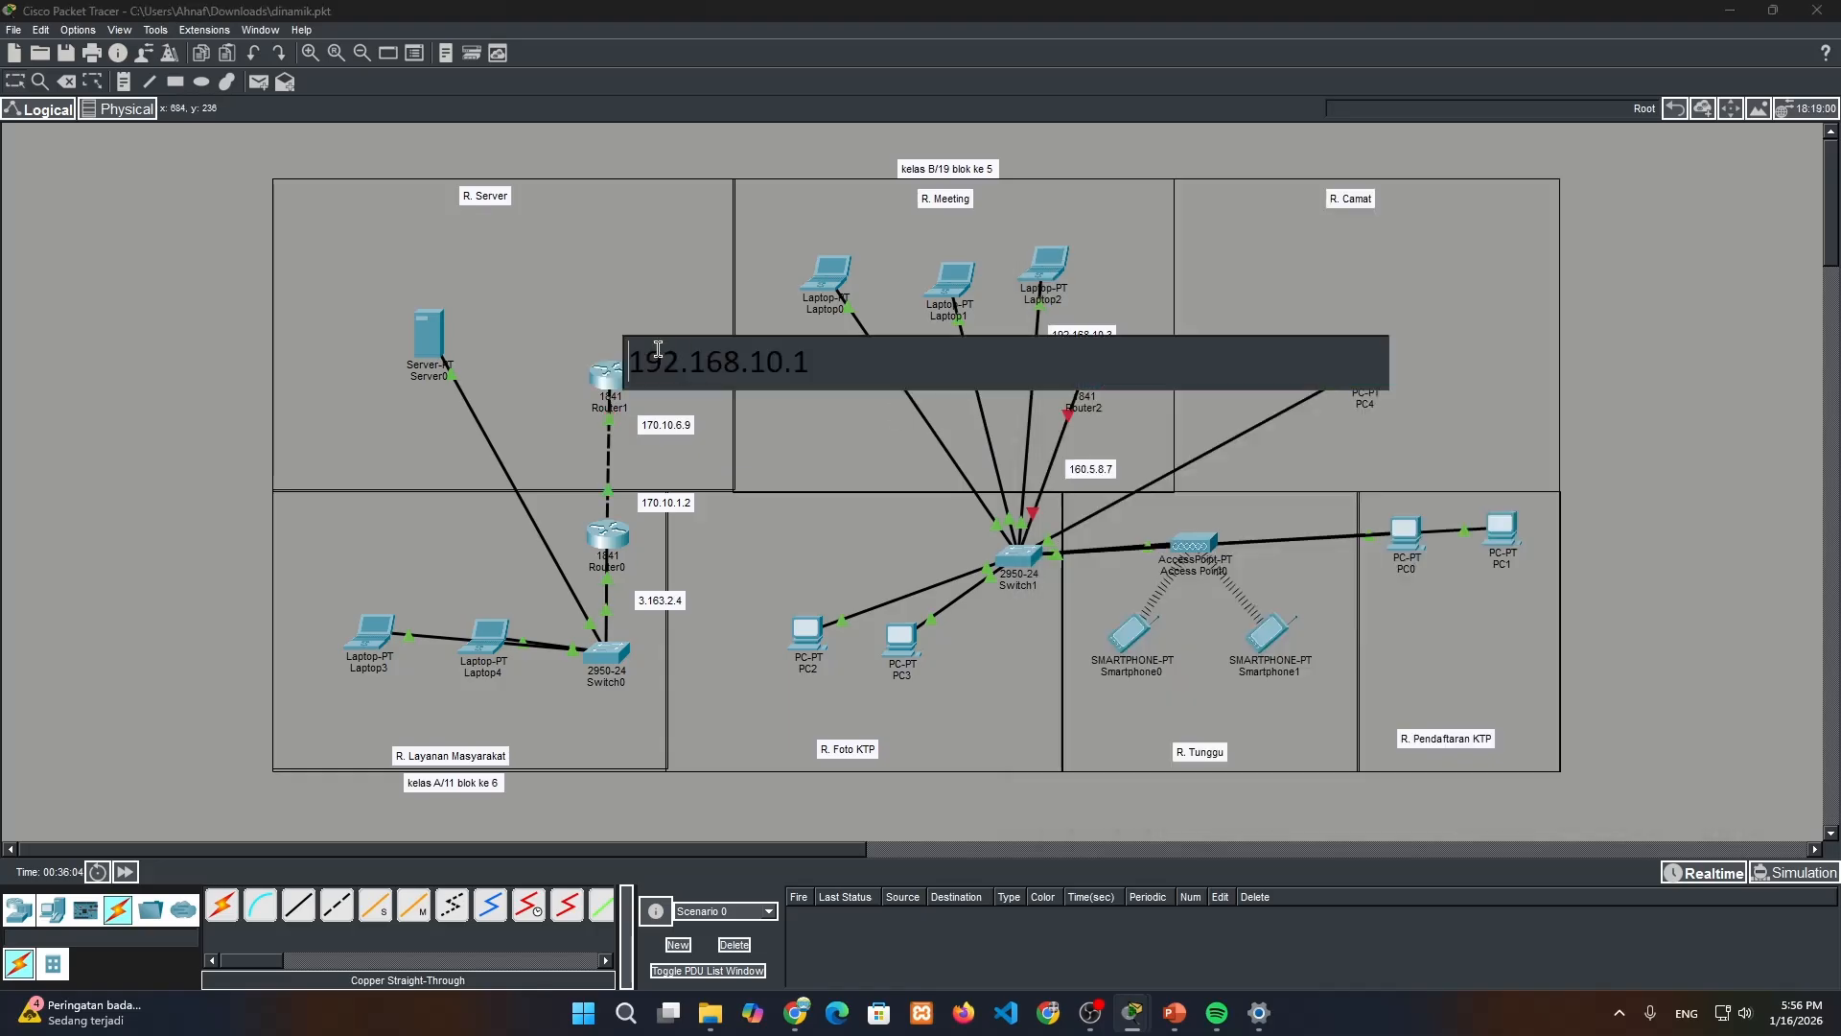
key(ctrl+a)
key(ctrl+c)
click(1362, 416)
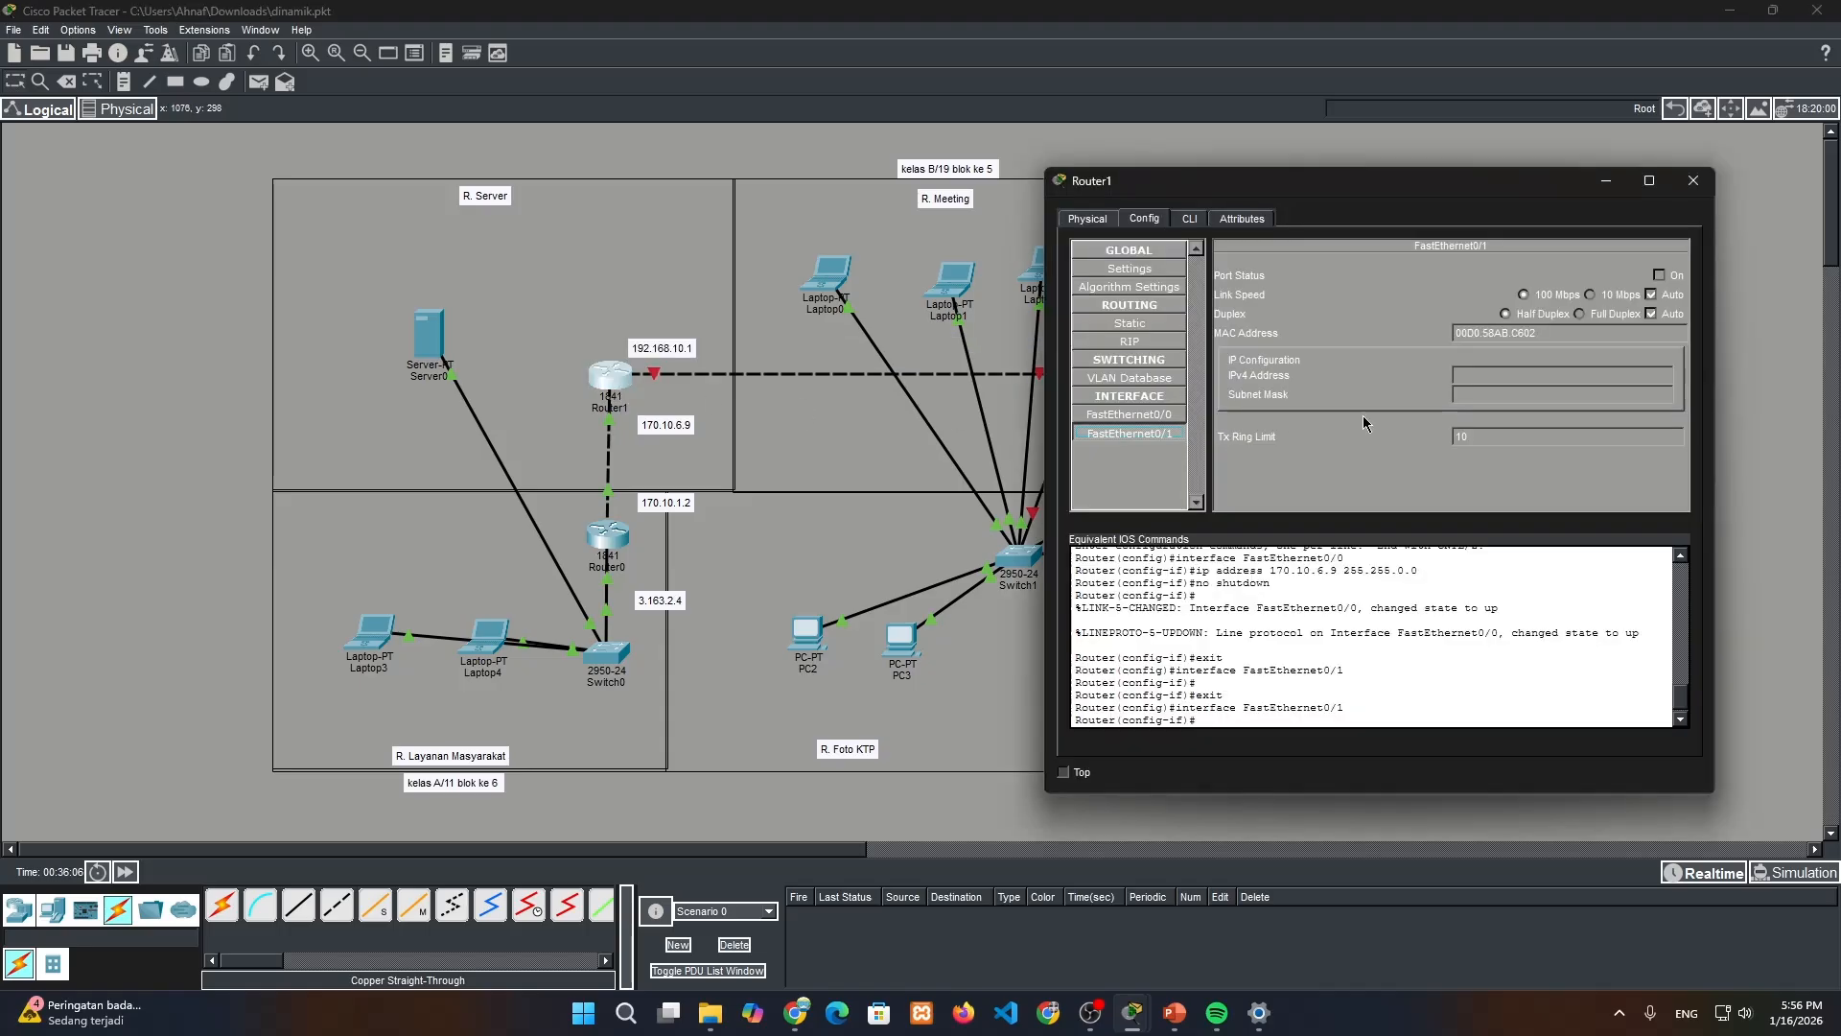
click(1554, 370)
key(ctrl+v)
key(Tab)
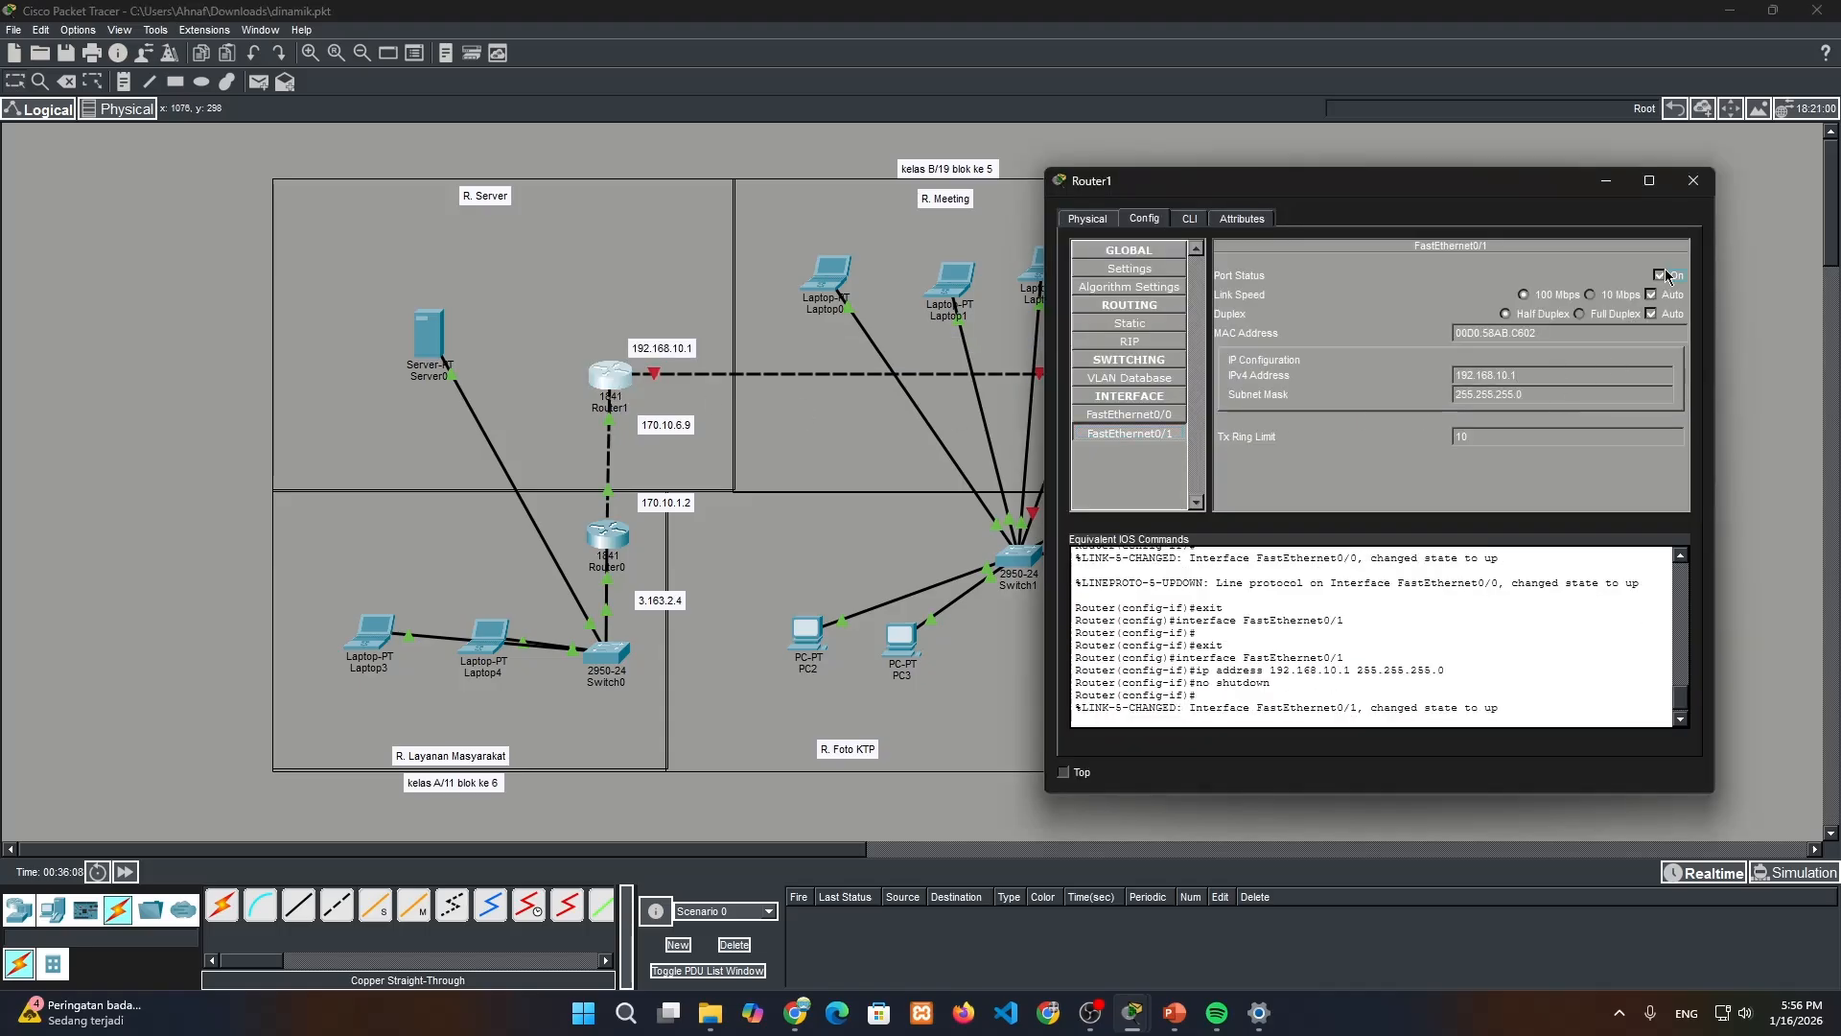
click(1694, 181)
Configure Router2's FastEthernet0/0 with the noted address 192.168.10.3 and subnet mask 255.255.255.0, and turn the port on
click(1088, 379)
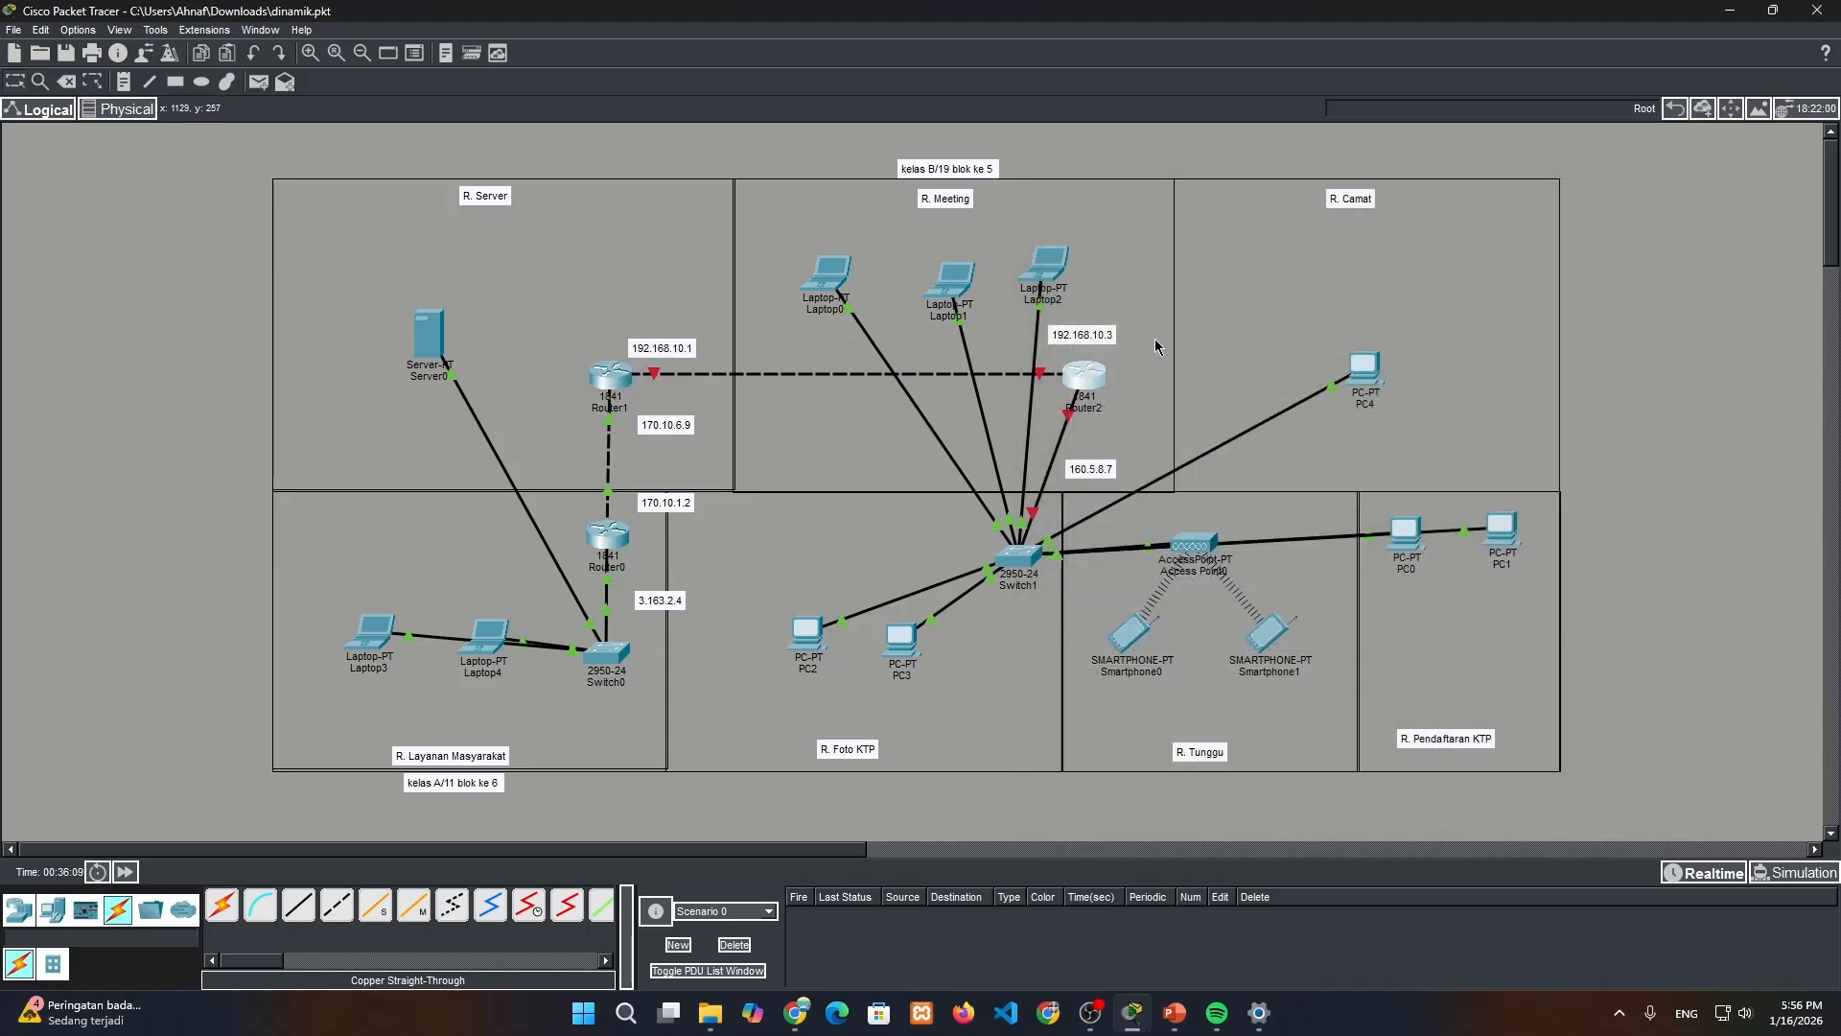
drag(1050, 185, 1595, 225)
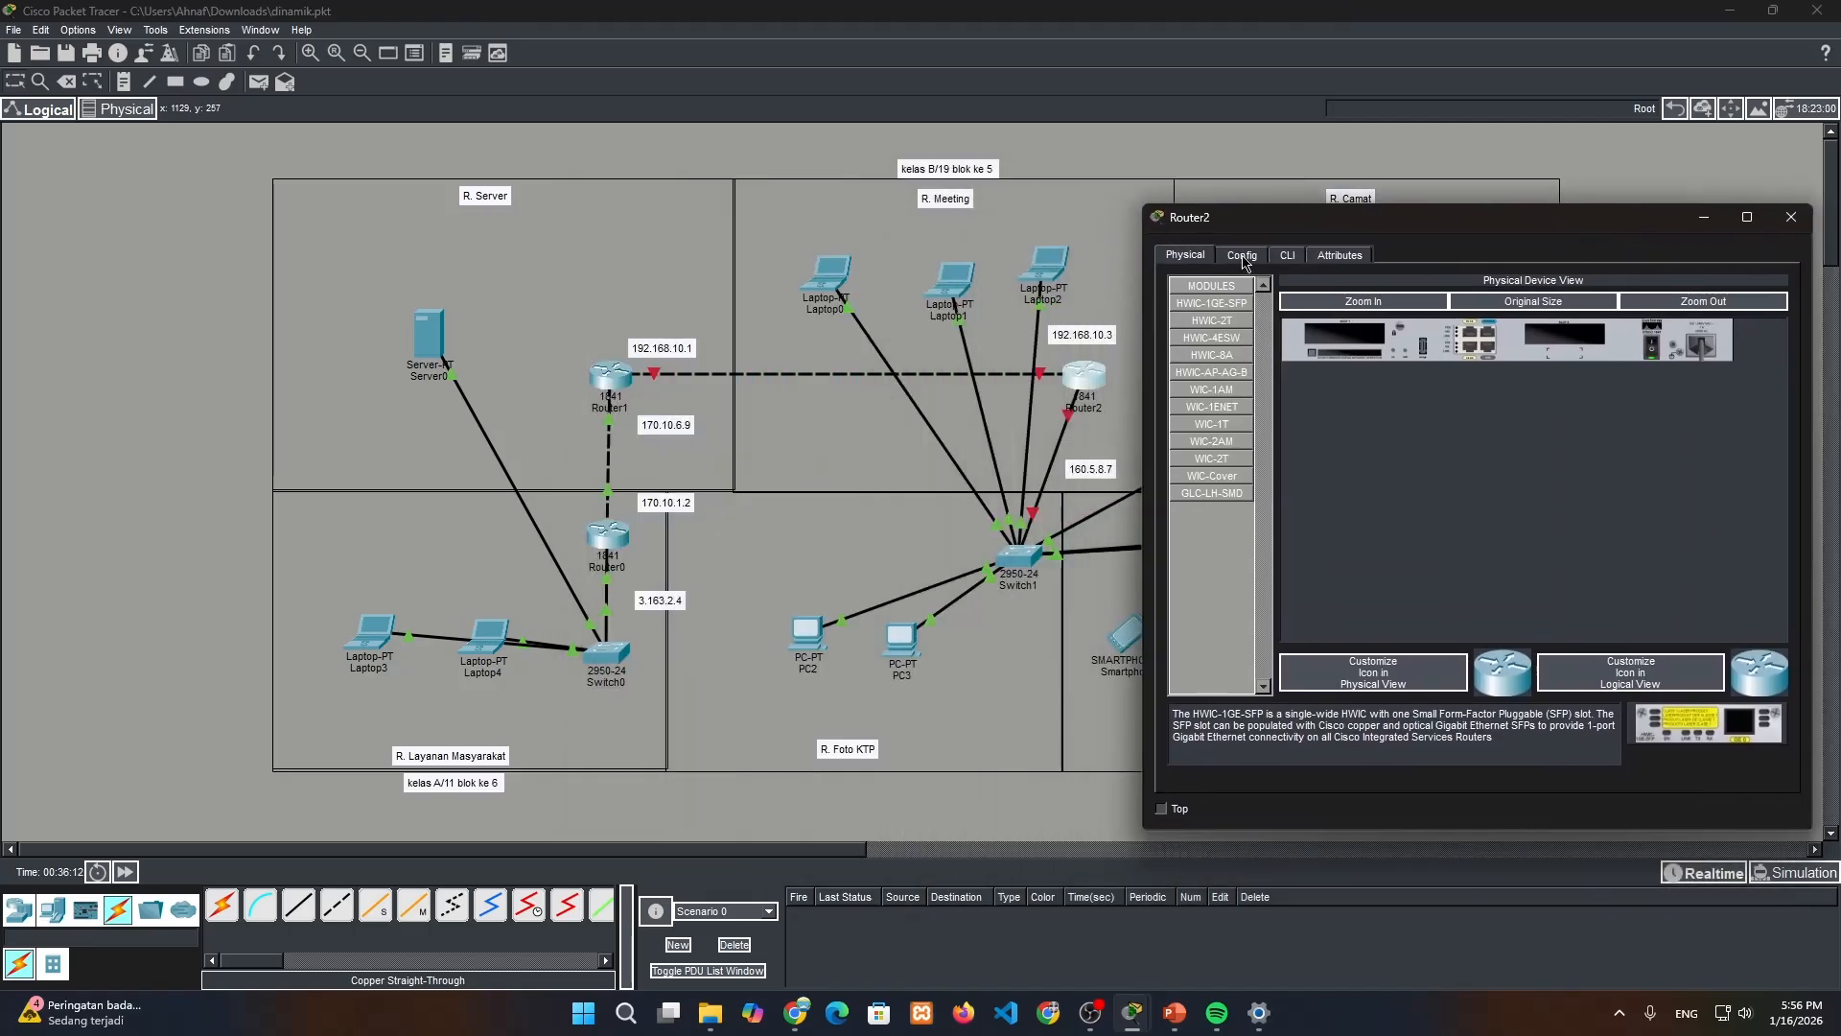
click(1242, 255)
click(1223, 451)
click(1075, 341)
double_click(1075, 341)
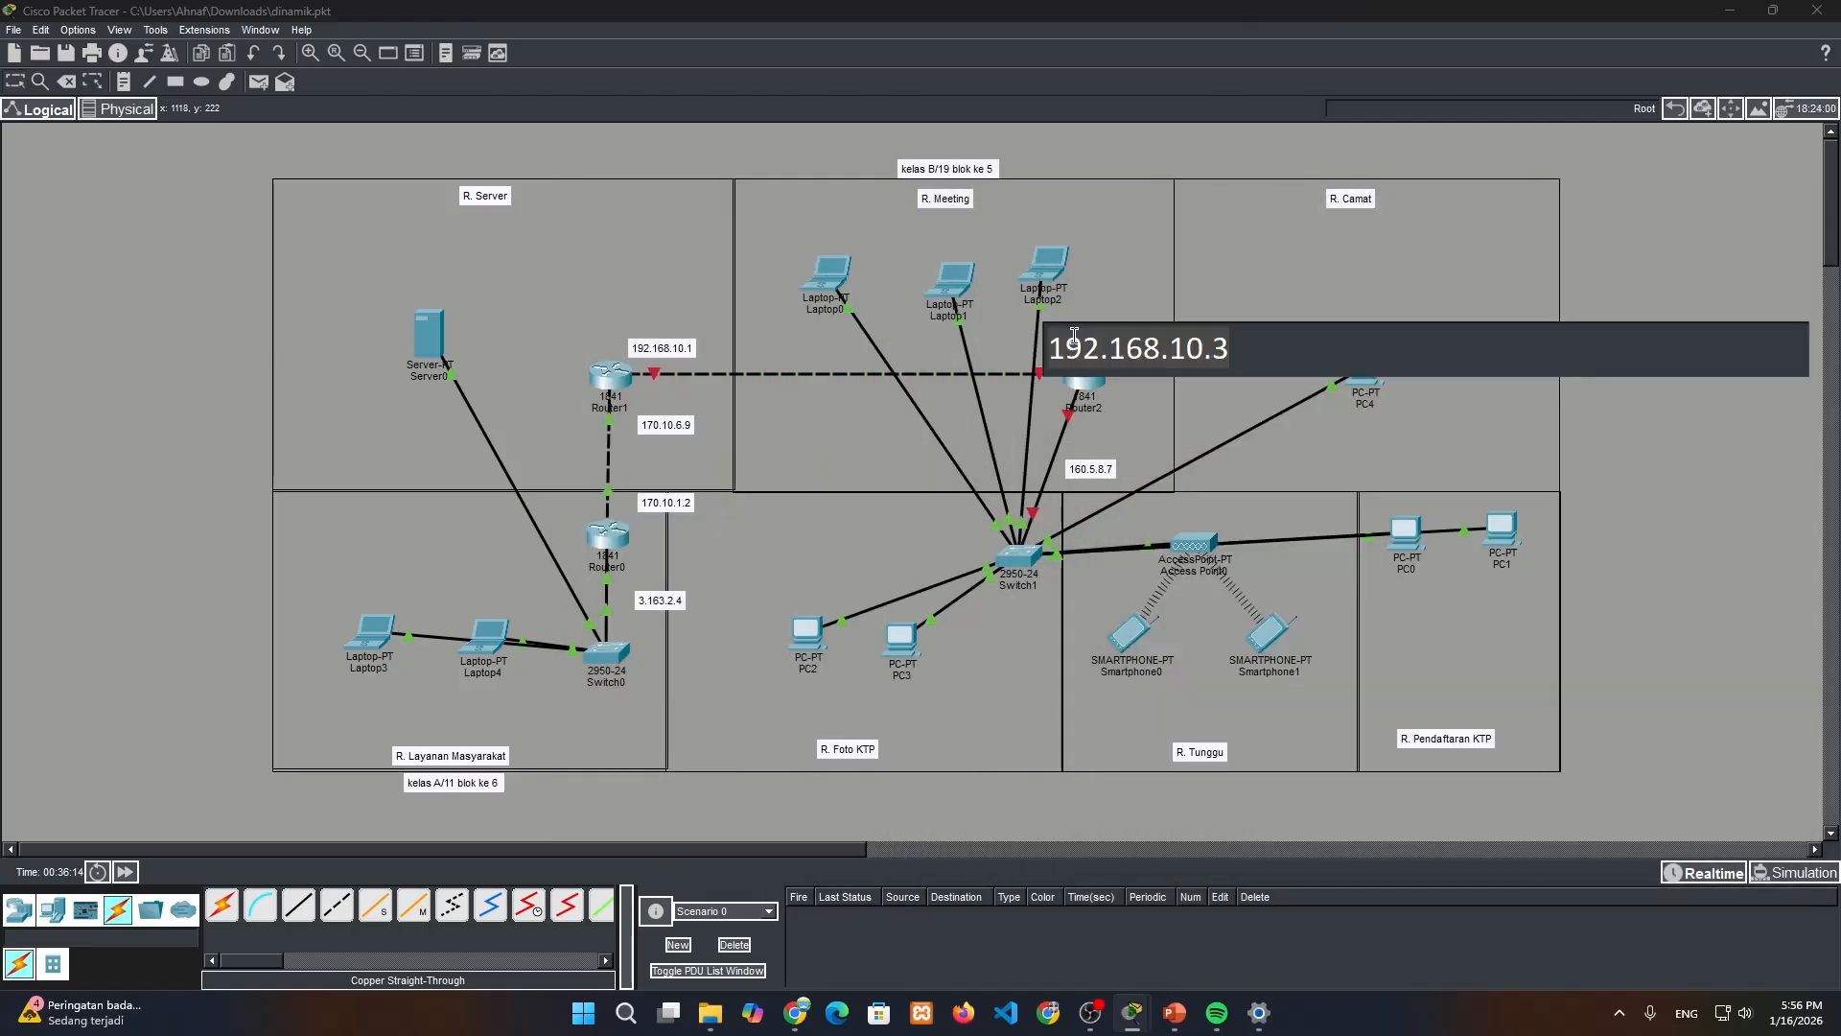
click(1091, 388)
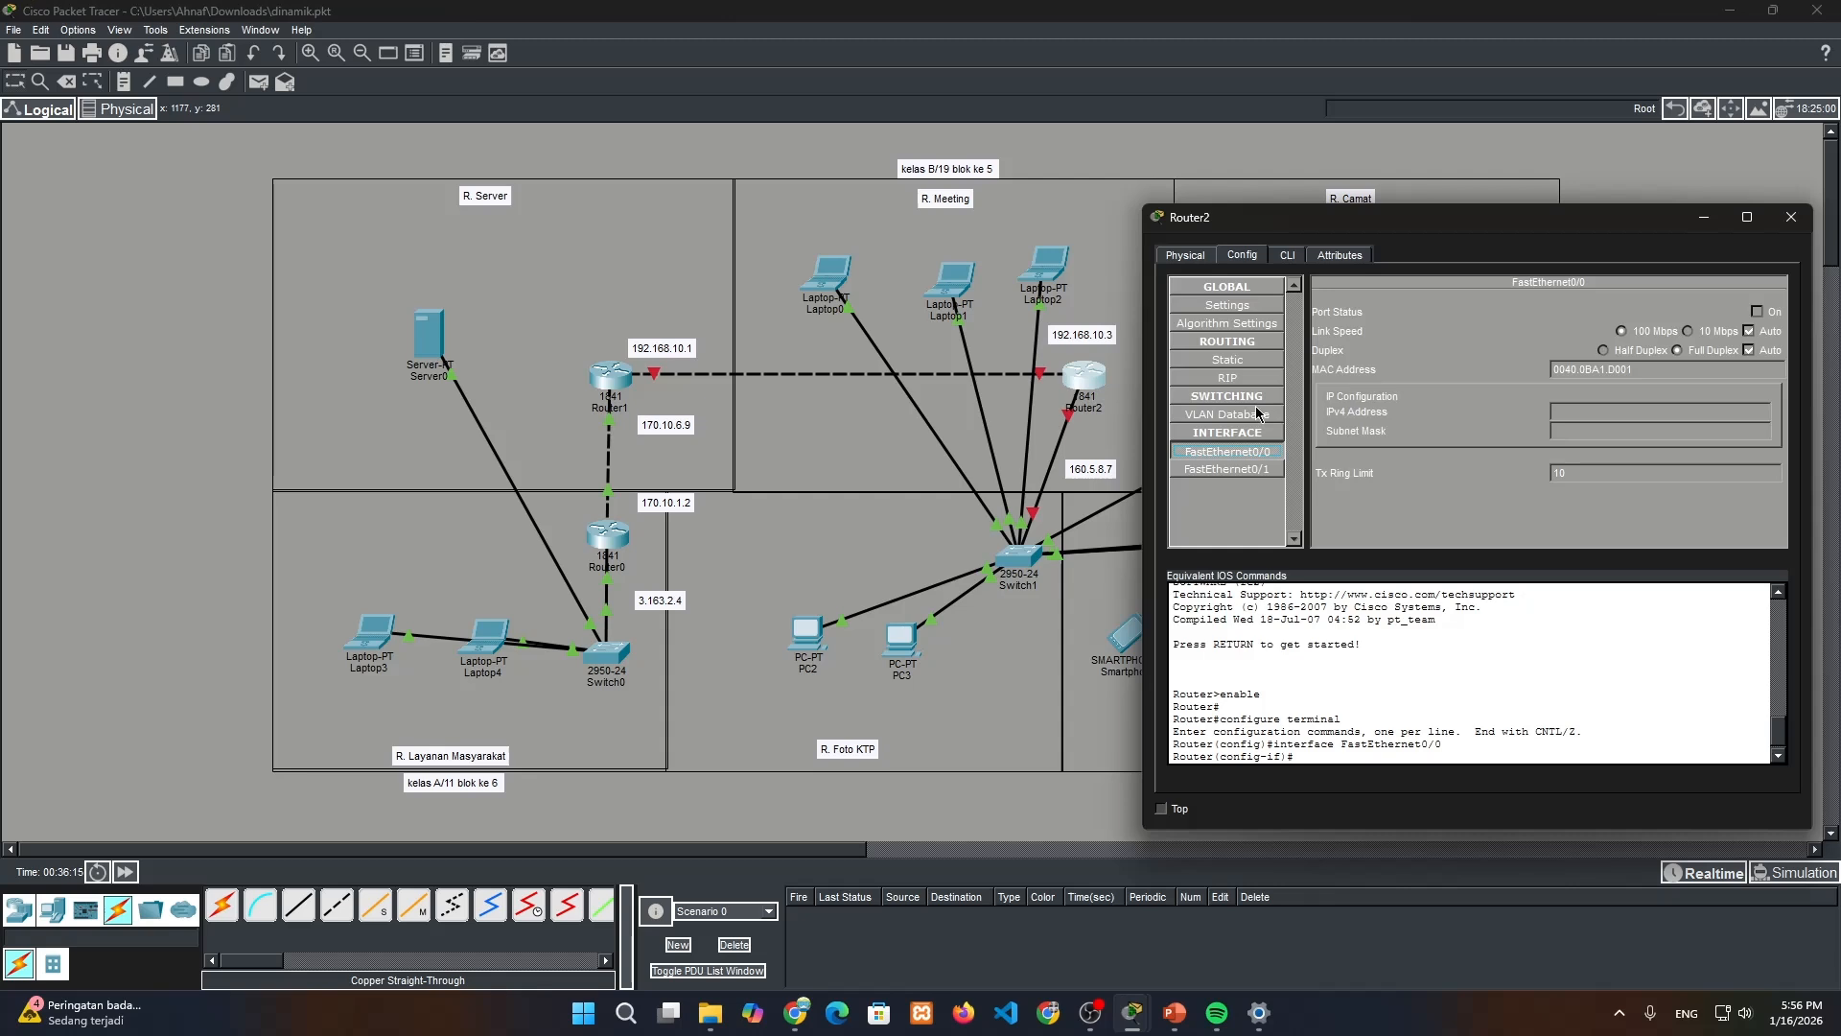
click(1611, 410)
text(192.168.10.3)
click(1610, 430)
click(1757, 311)
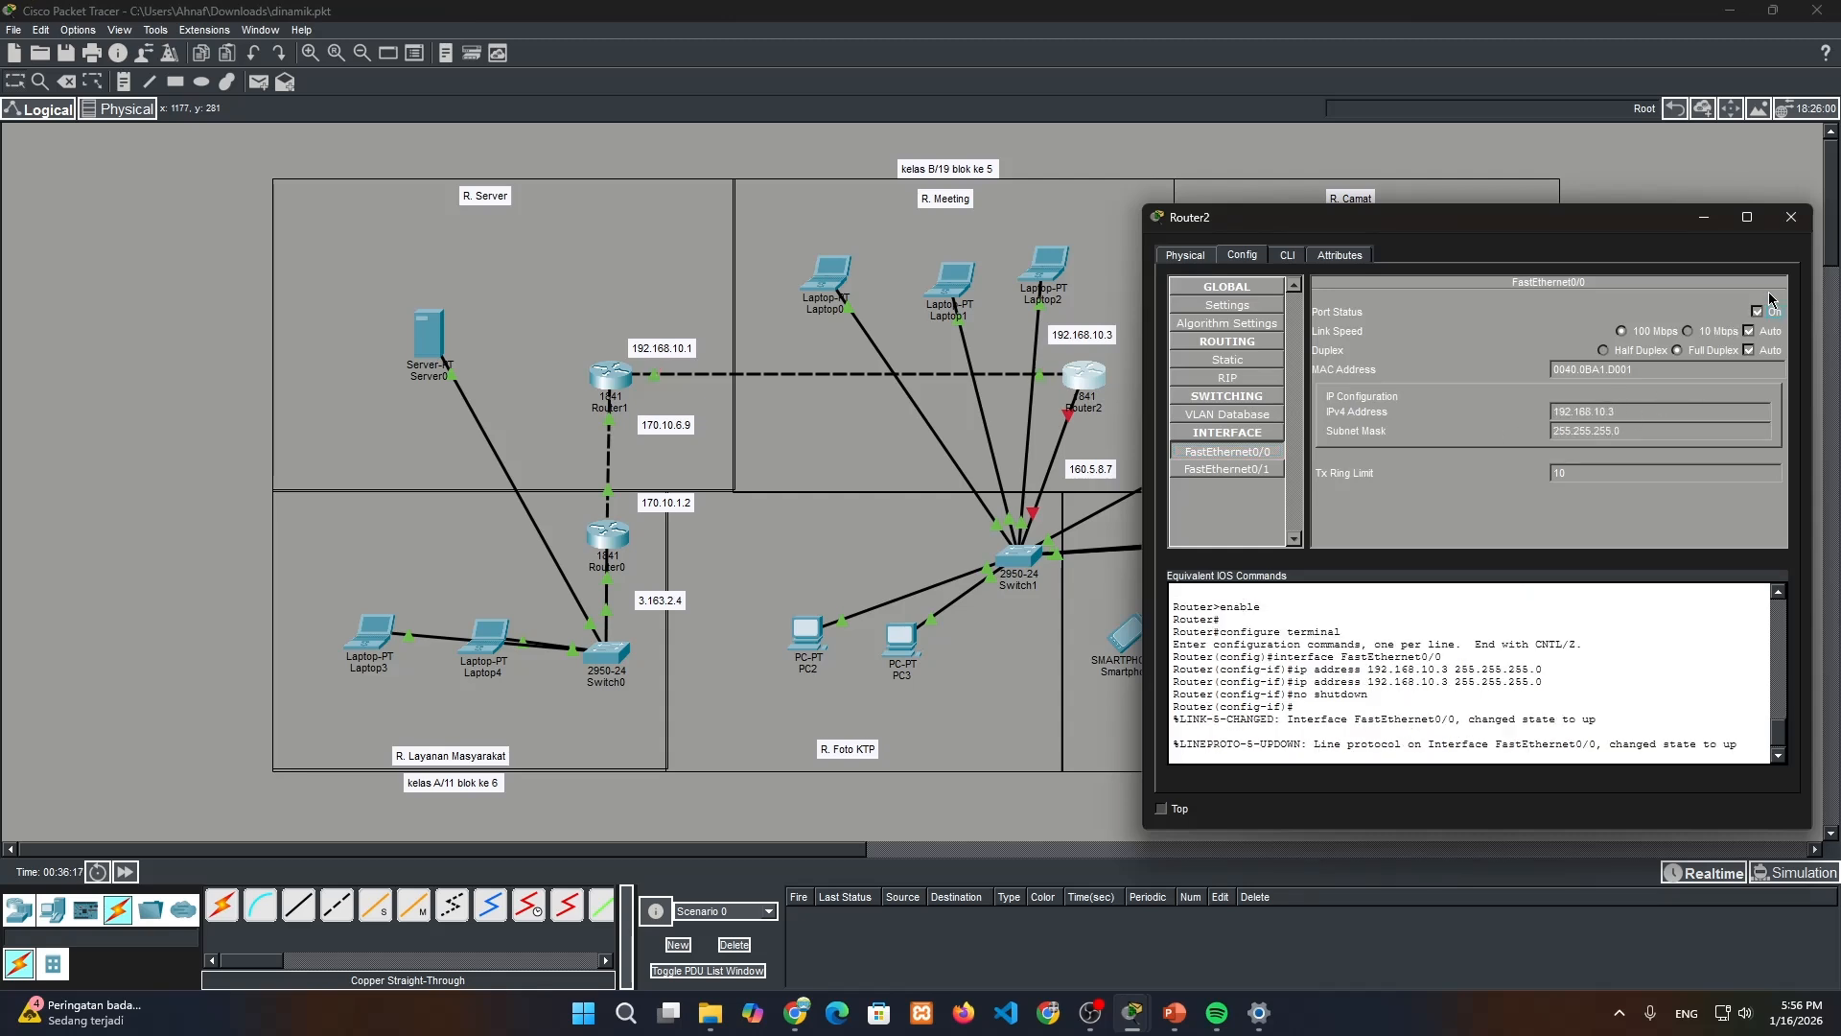
Change the address note below Router2 to 160.5.130.7
double_click(1094, 469)
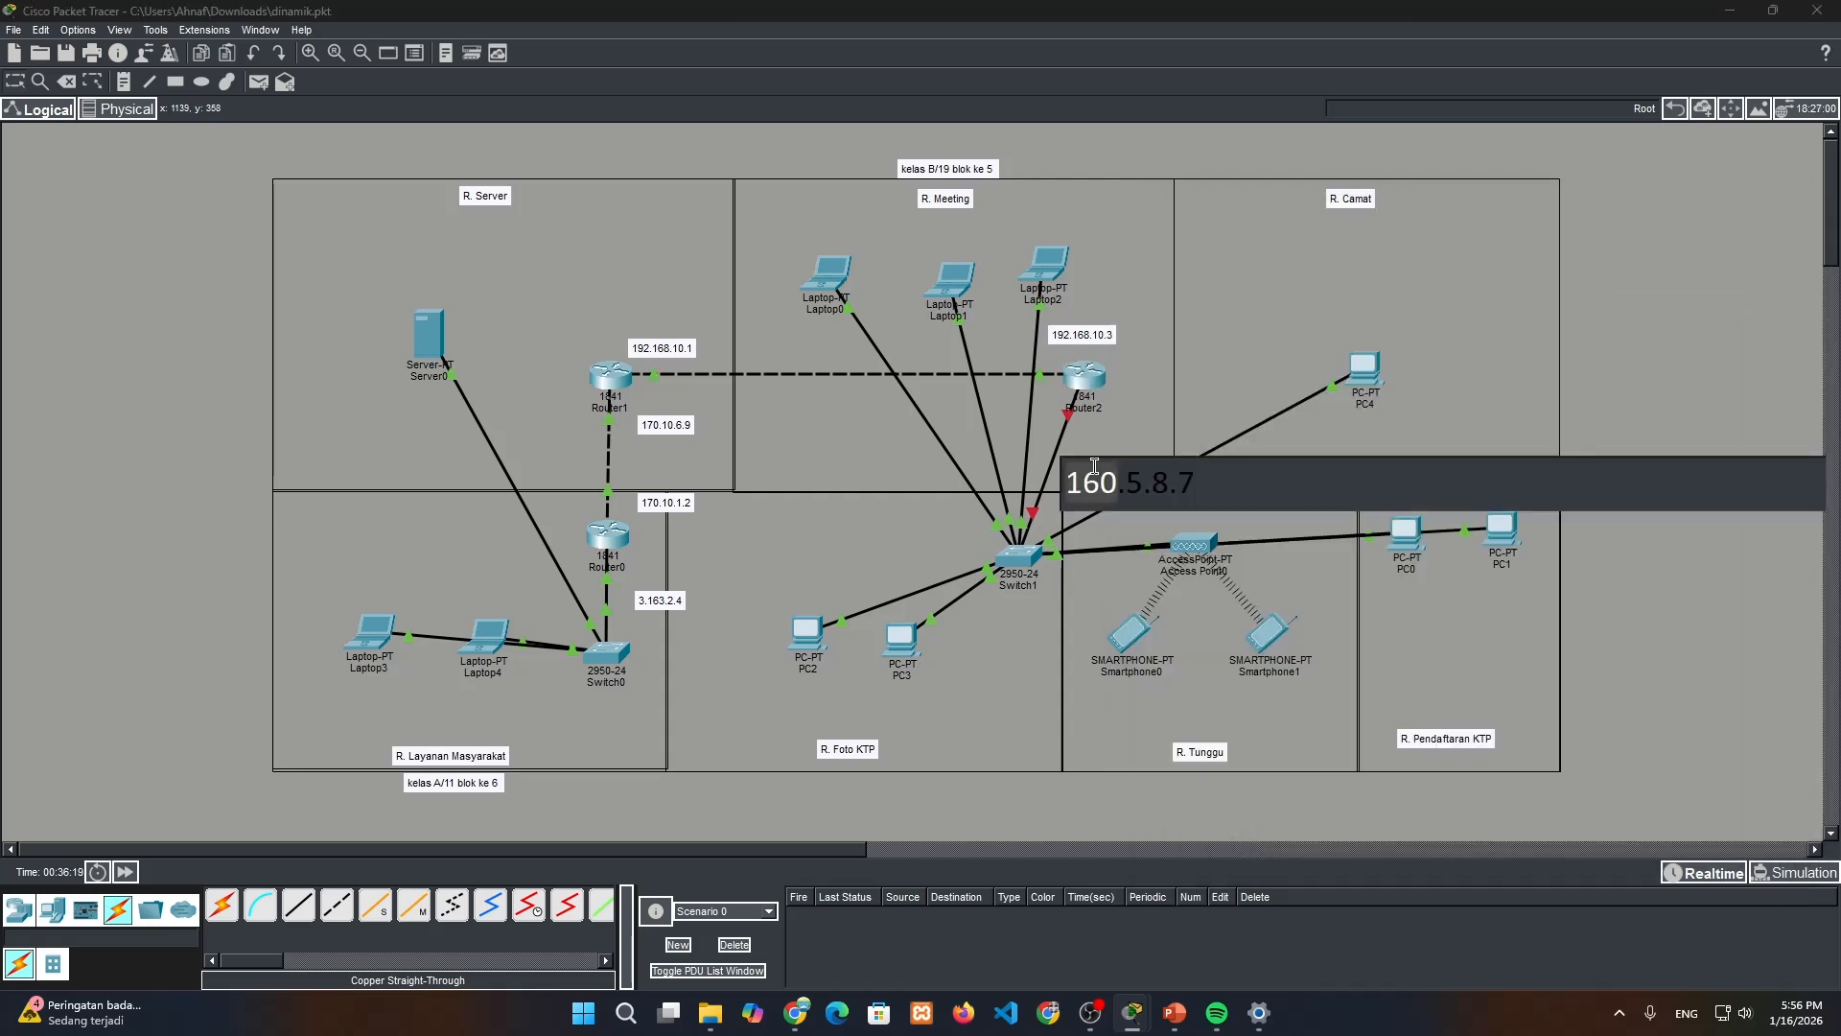
triple_click(1094, 466)
key(Left)
key(Left)
key(BackSpace)
text(130)
click(1295, 483)
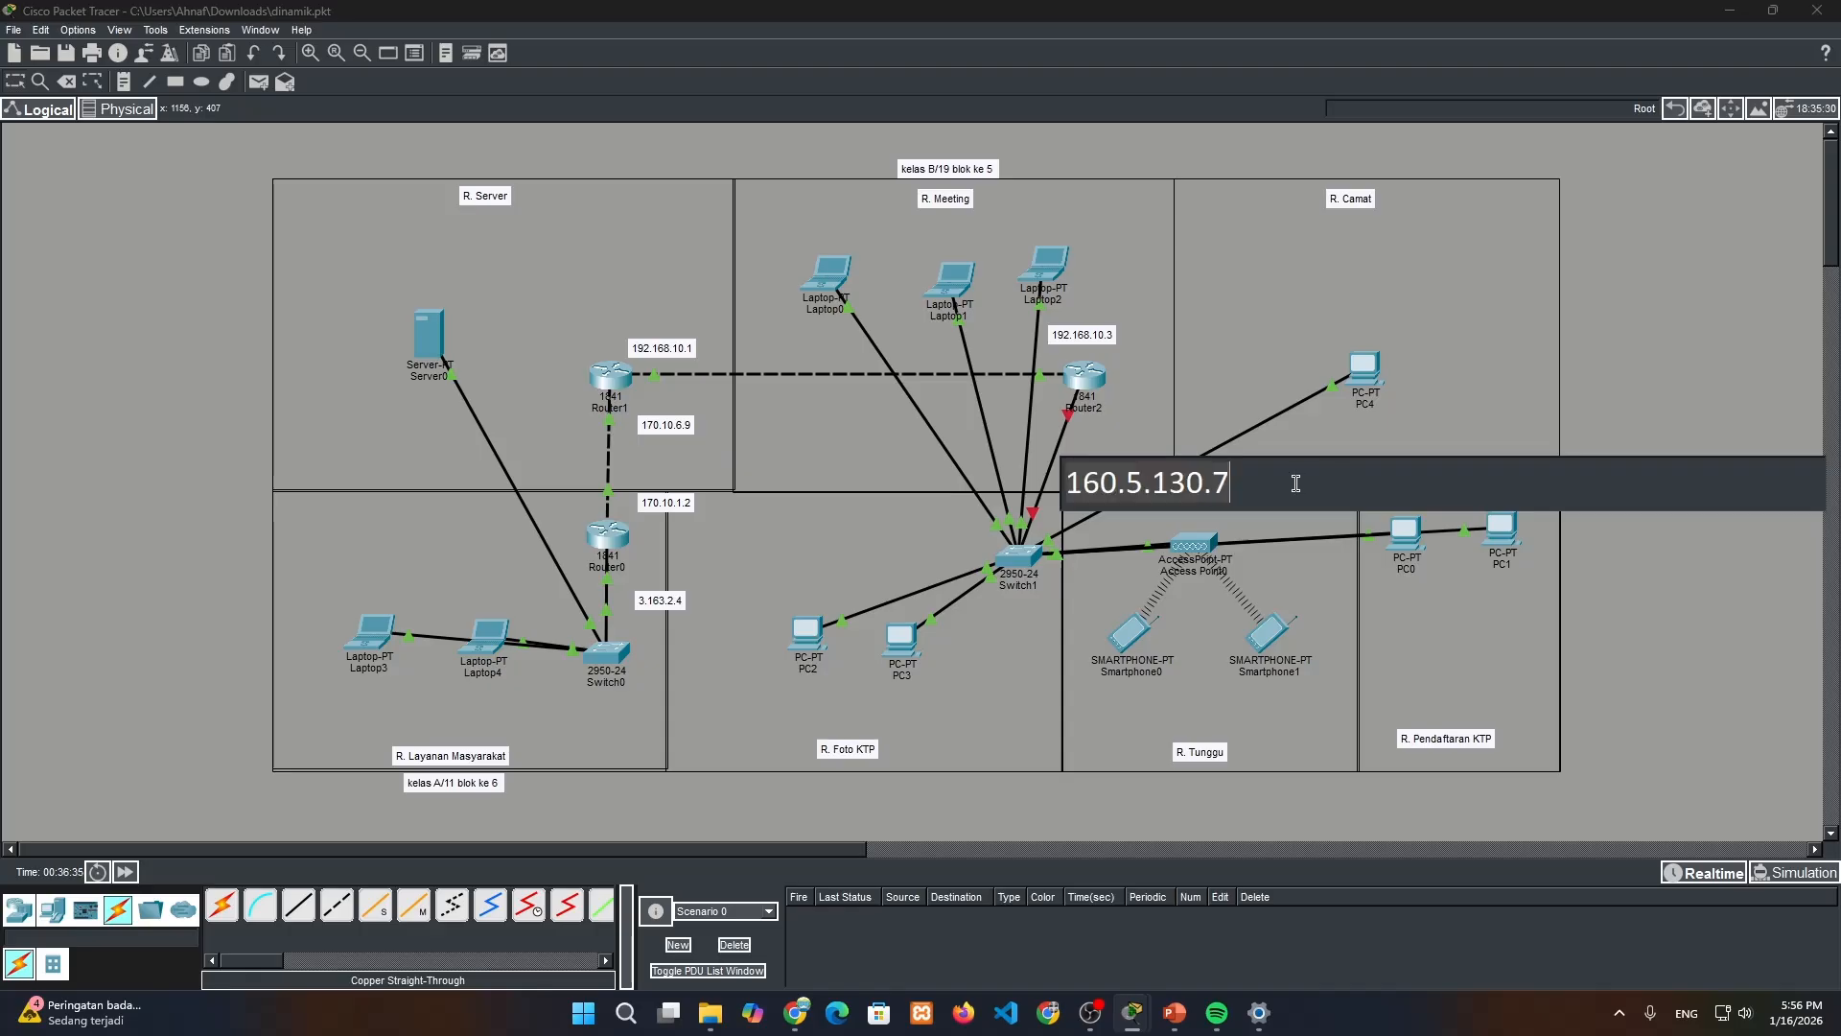
Configure Router2's FastEthernet0/1 with address 160.5.130.7 and subnet mask 255.255.224.0, turn the port on, and close the router window
click(1097, 380)
click(1608, 410)
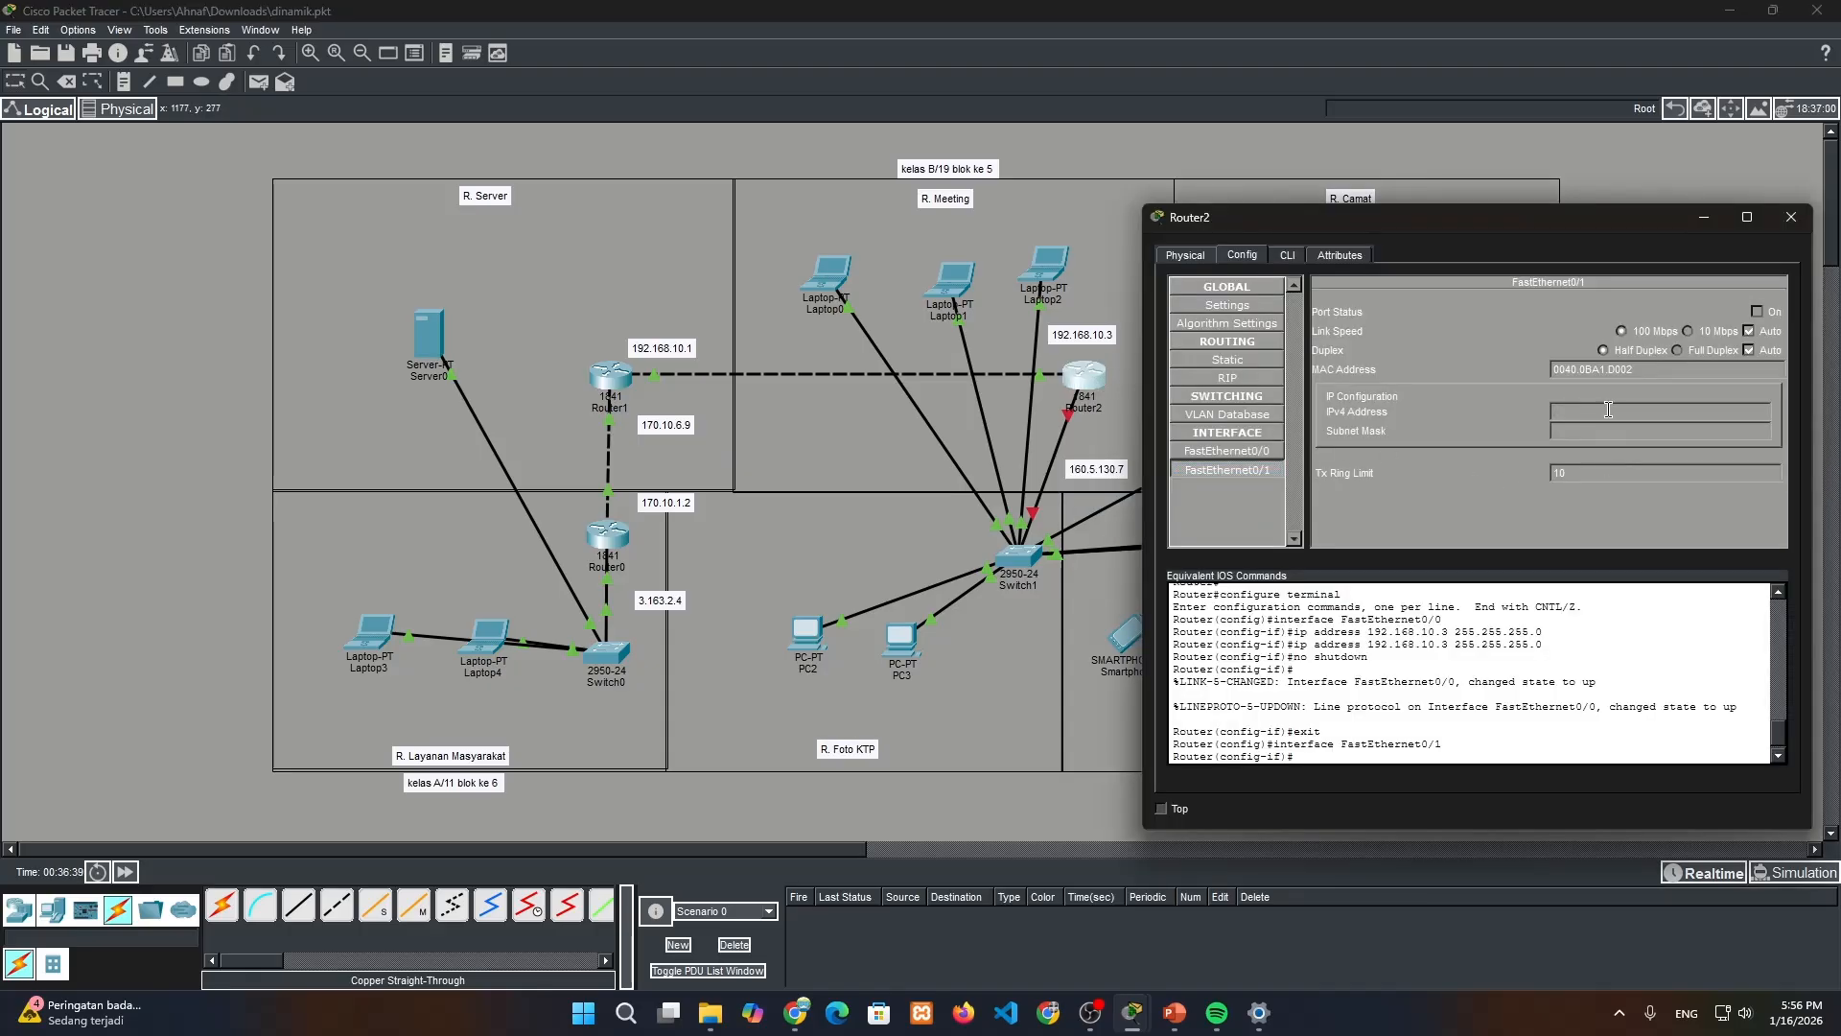
text(160.5.130.7)
click(1623, 430)
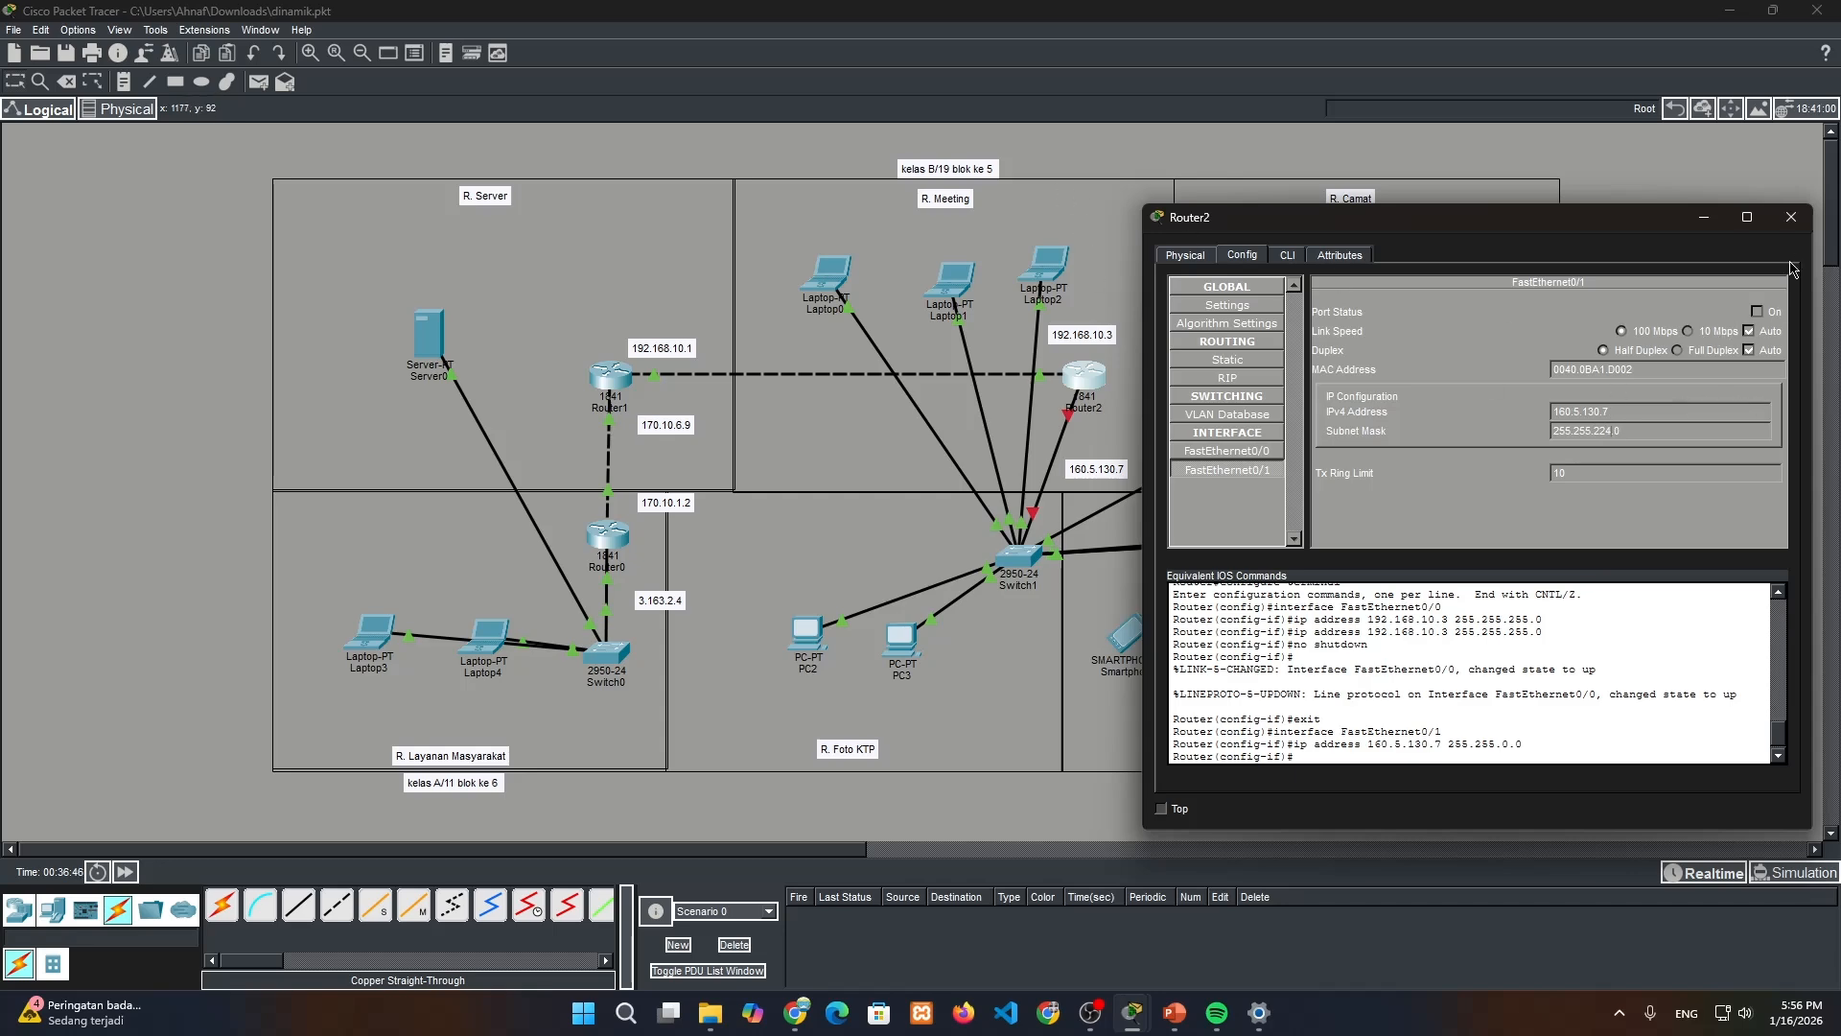
click(1756, 311)
click(1790, 216)
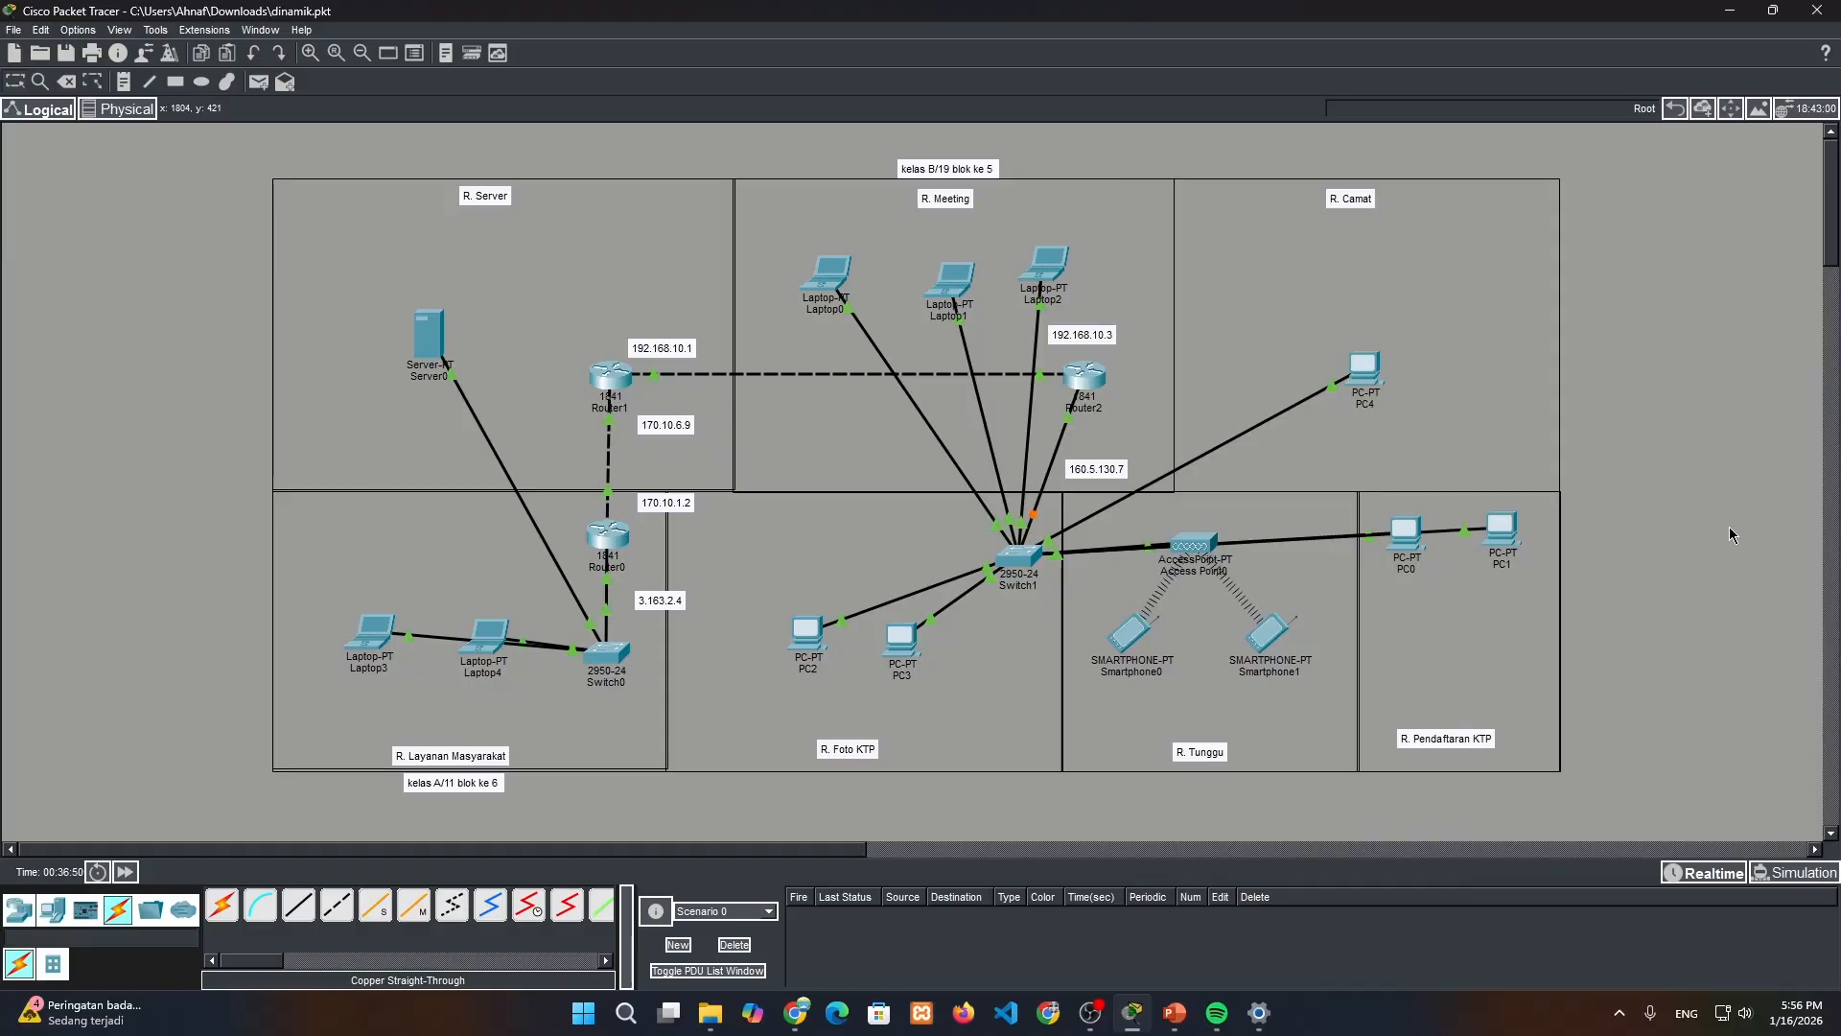
Add the network of the noted address 3.163.2.4 to Router0's RIP routing
mouse_move(1089, 383)
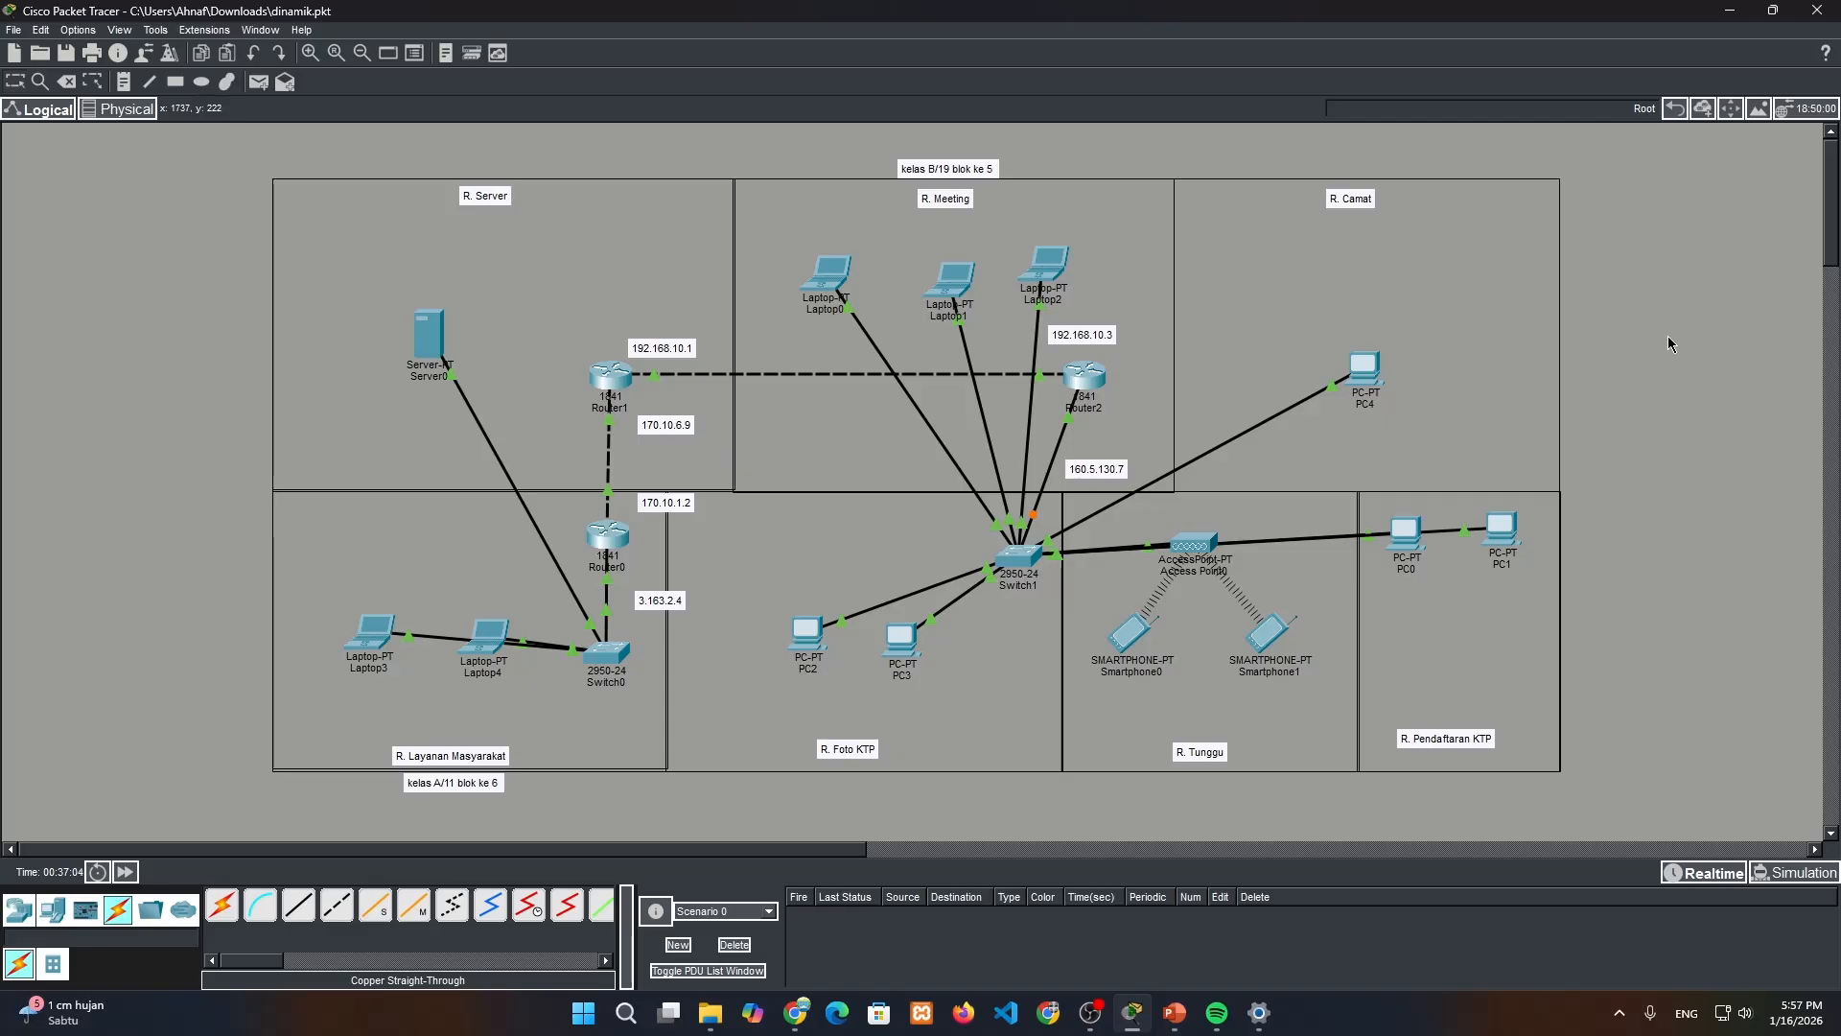
click(610, 540)
drag(812, 192, 1194, 232)
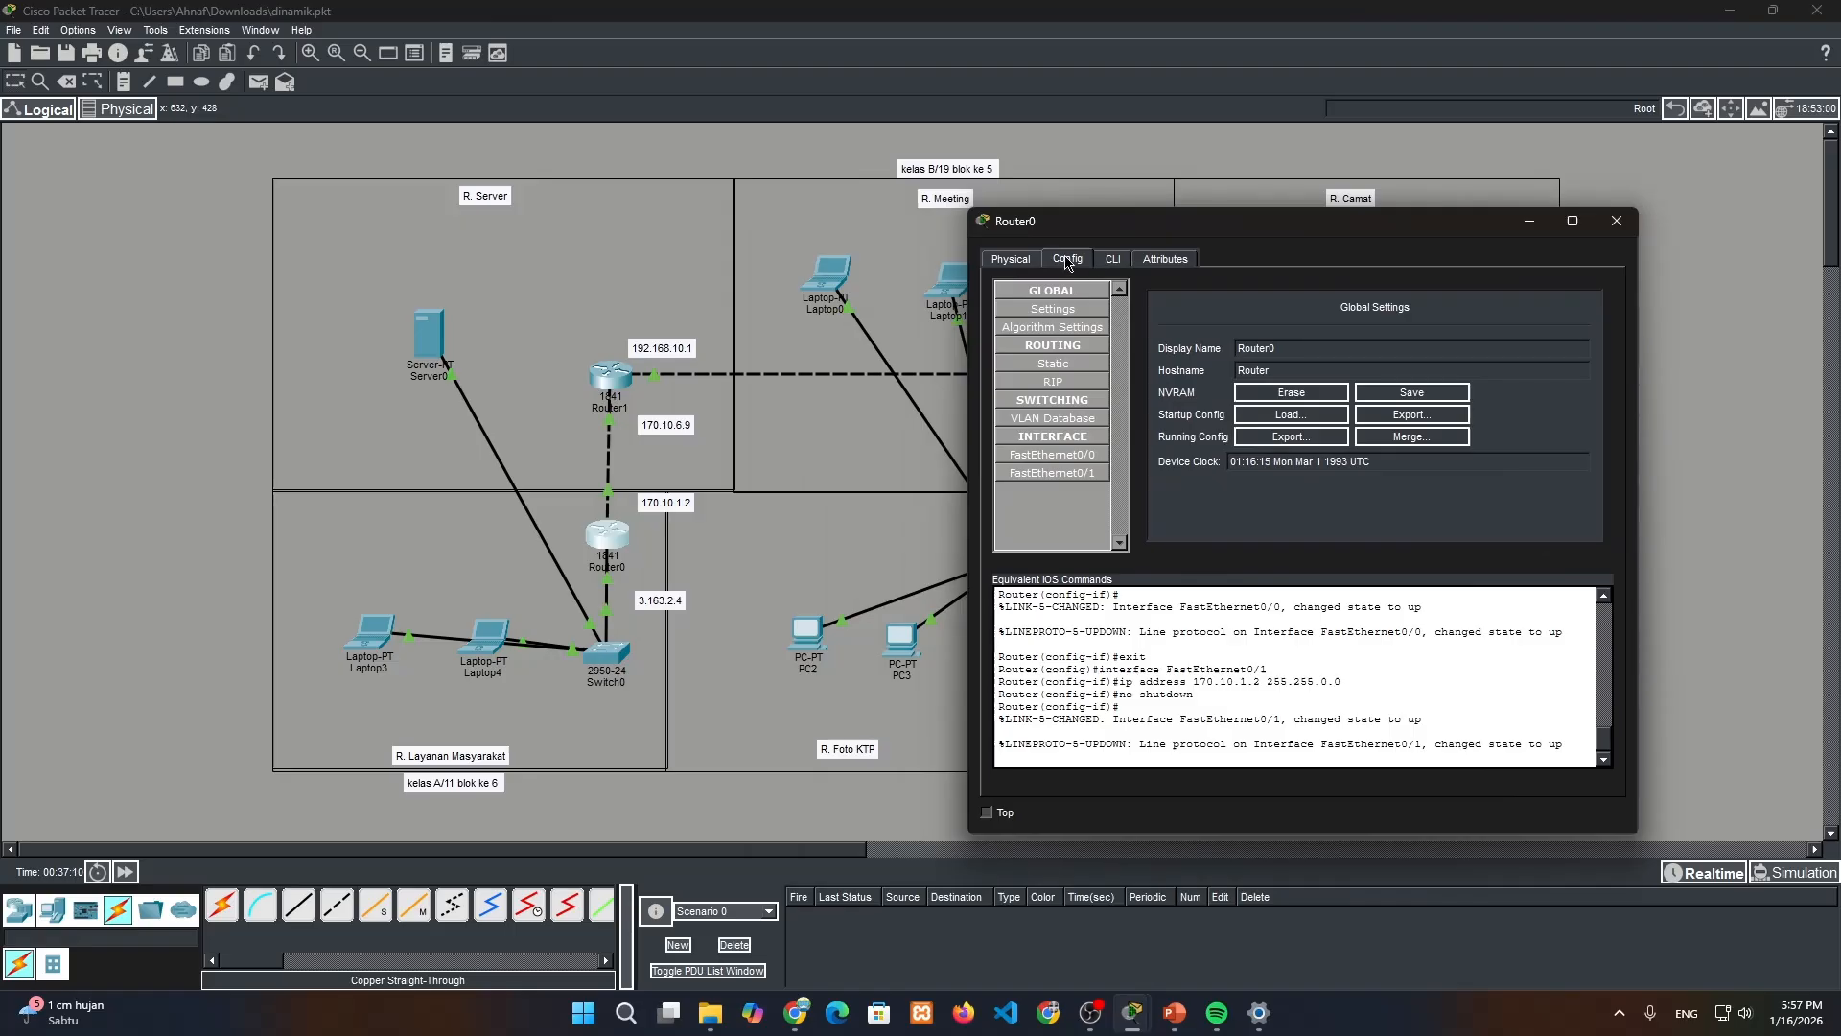
click(1069, 388)
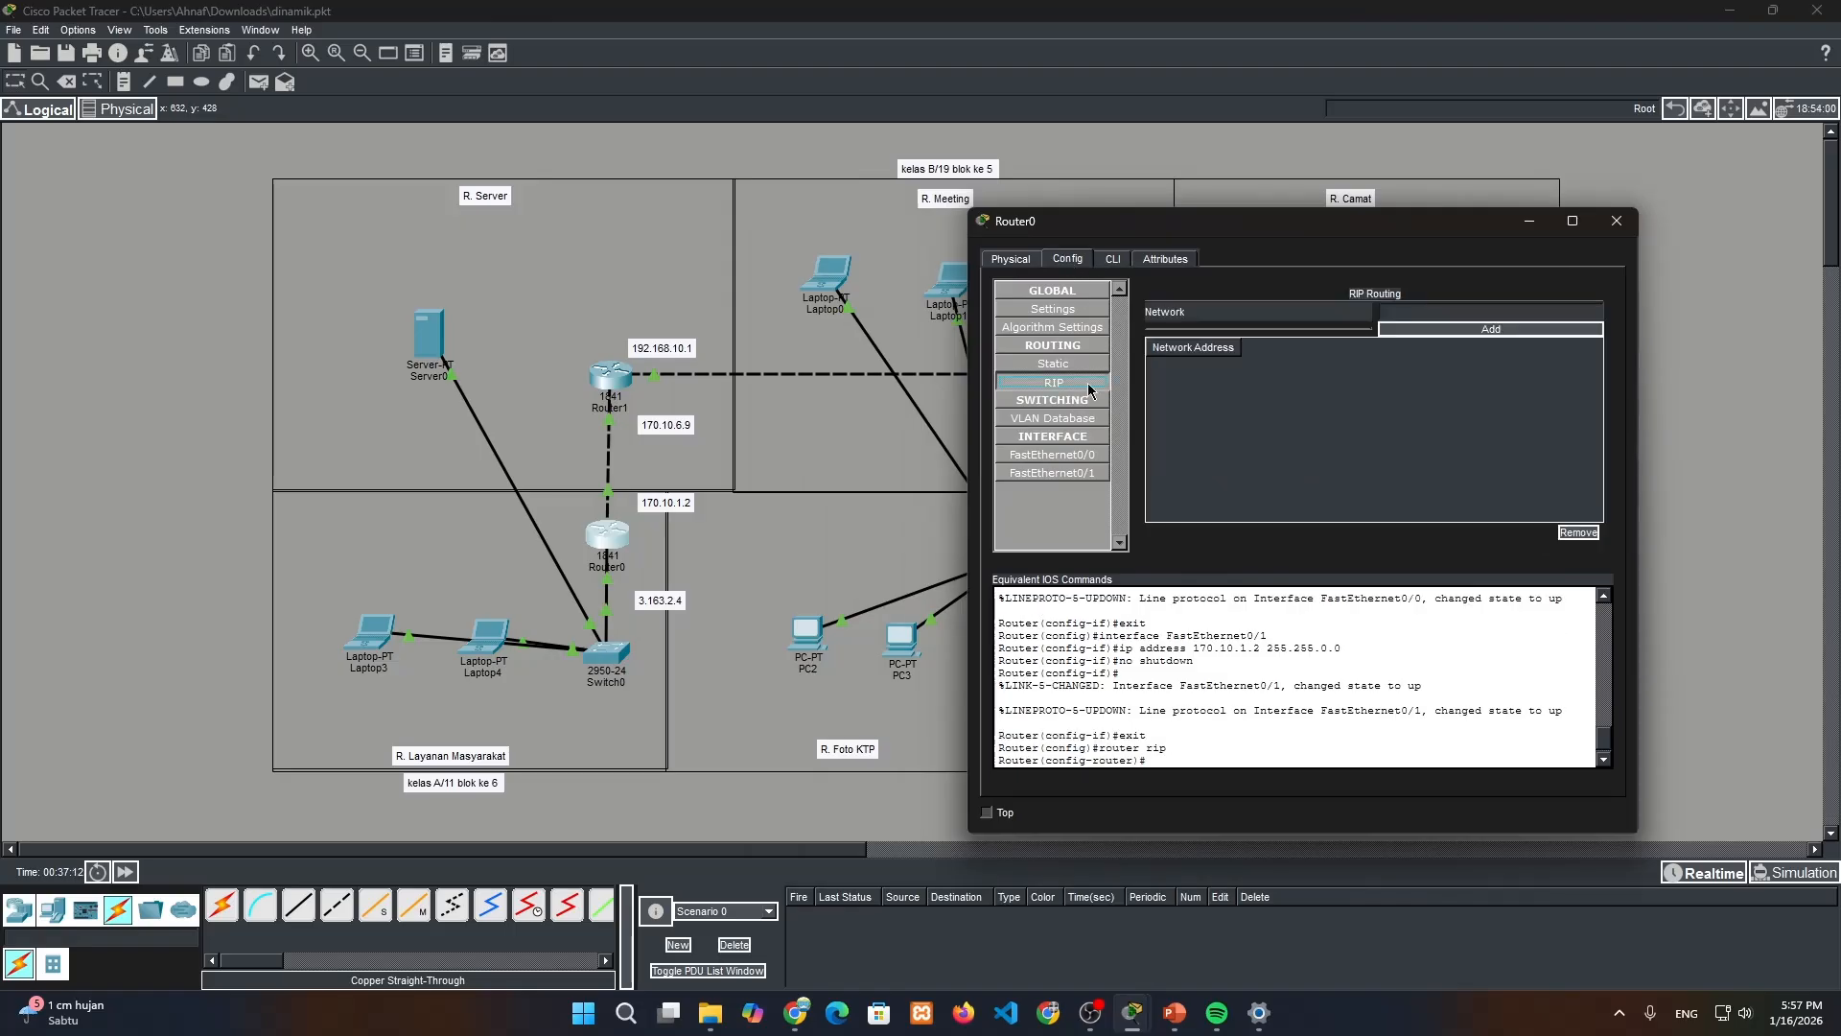
click(646, 606)
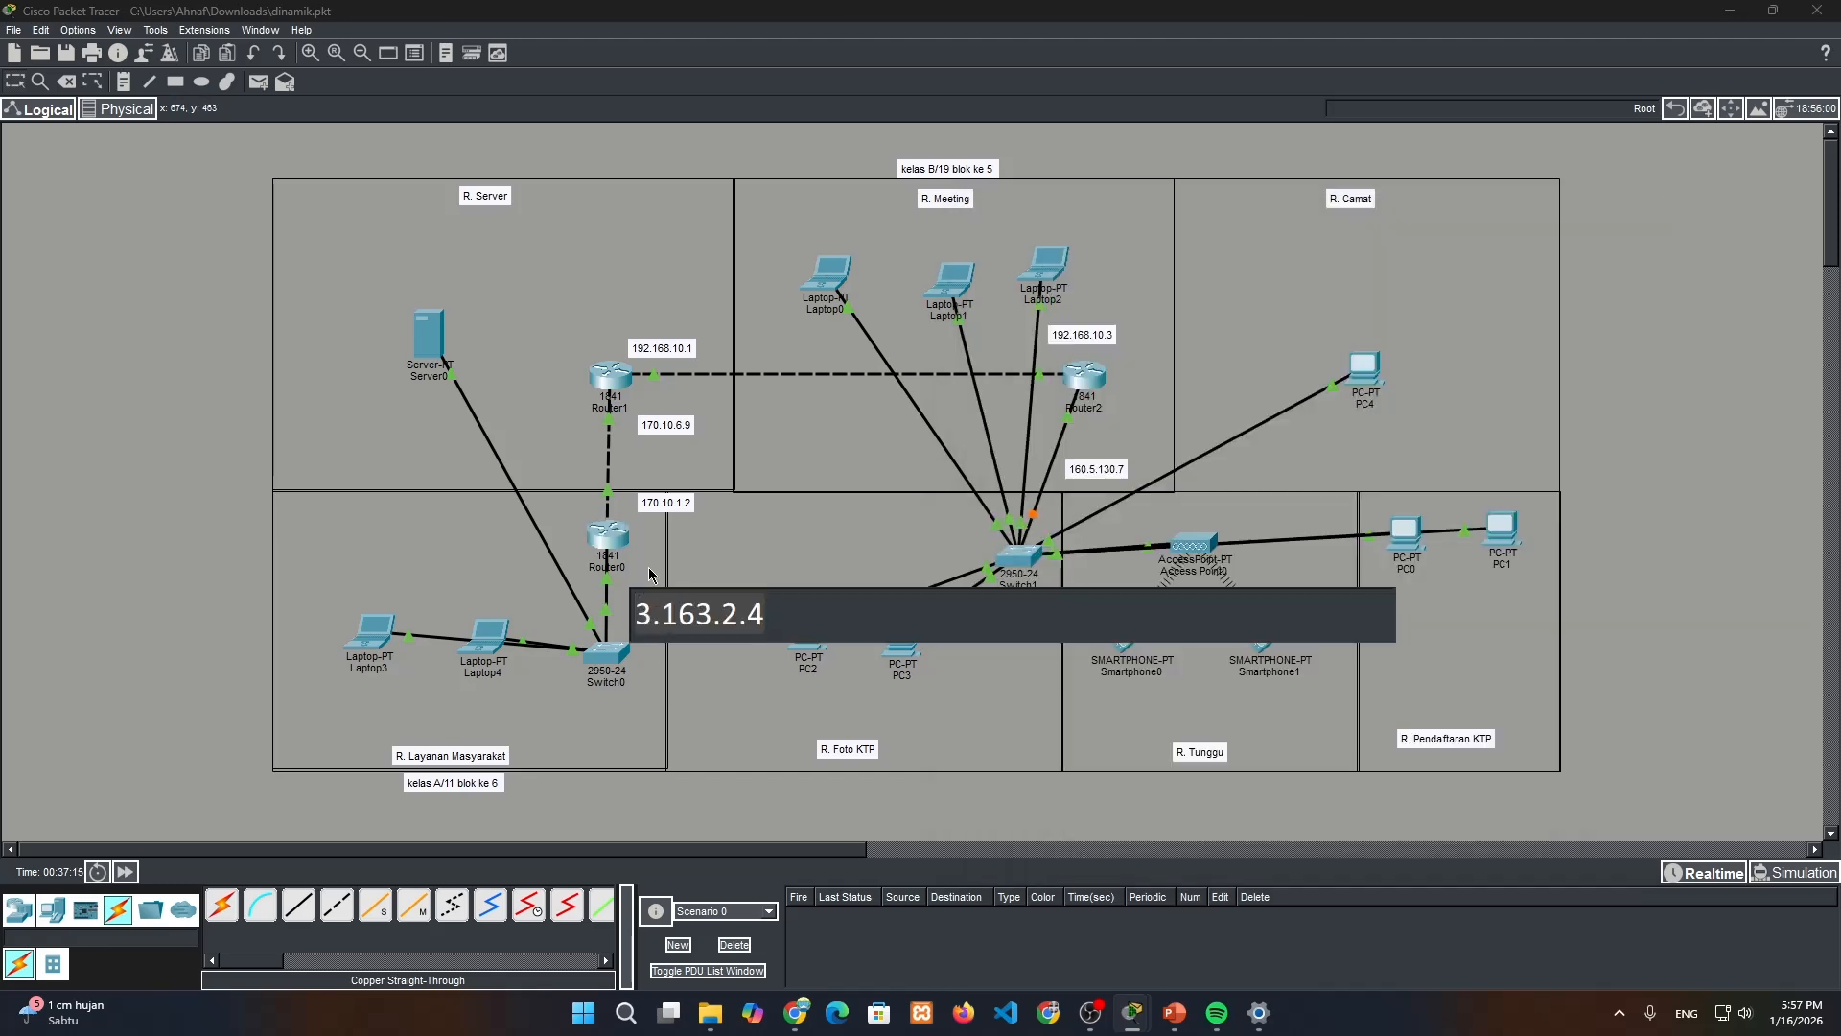
click(619, 539)
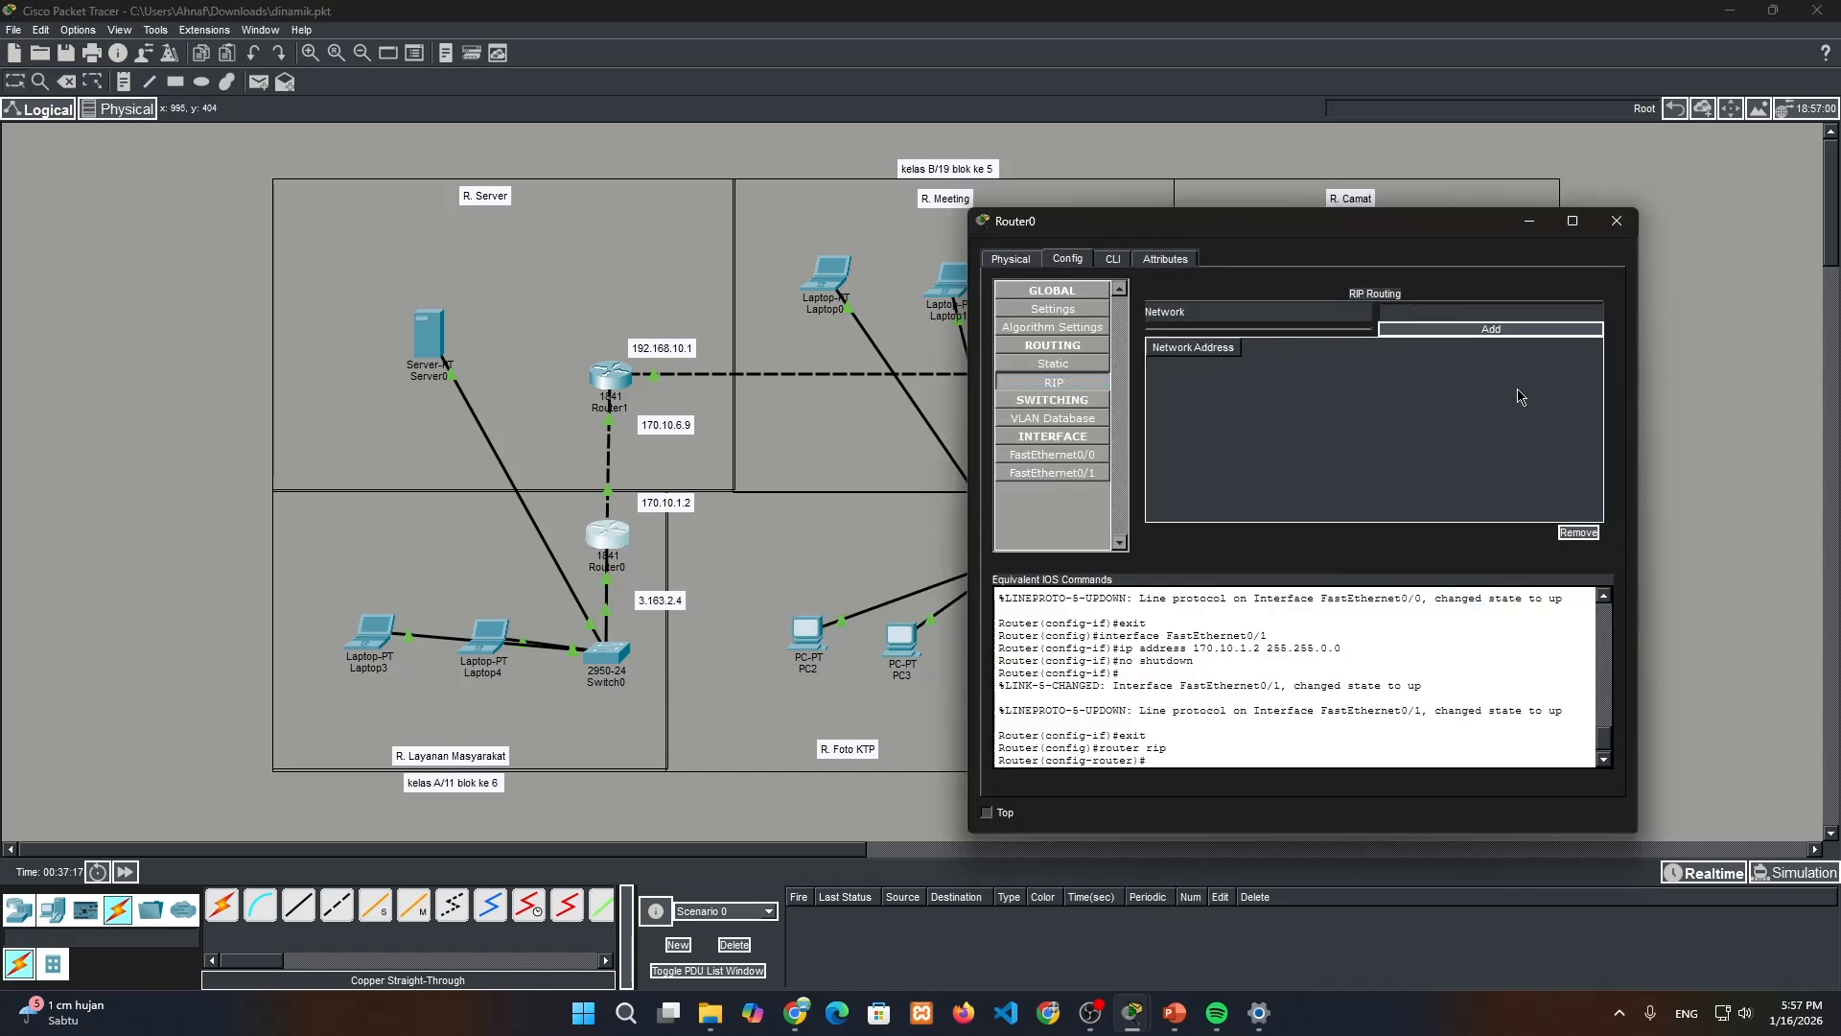
text(3.163.2.4)
click(1480, 331)
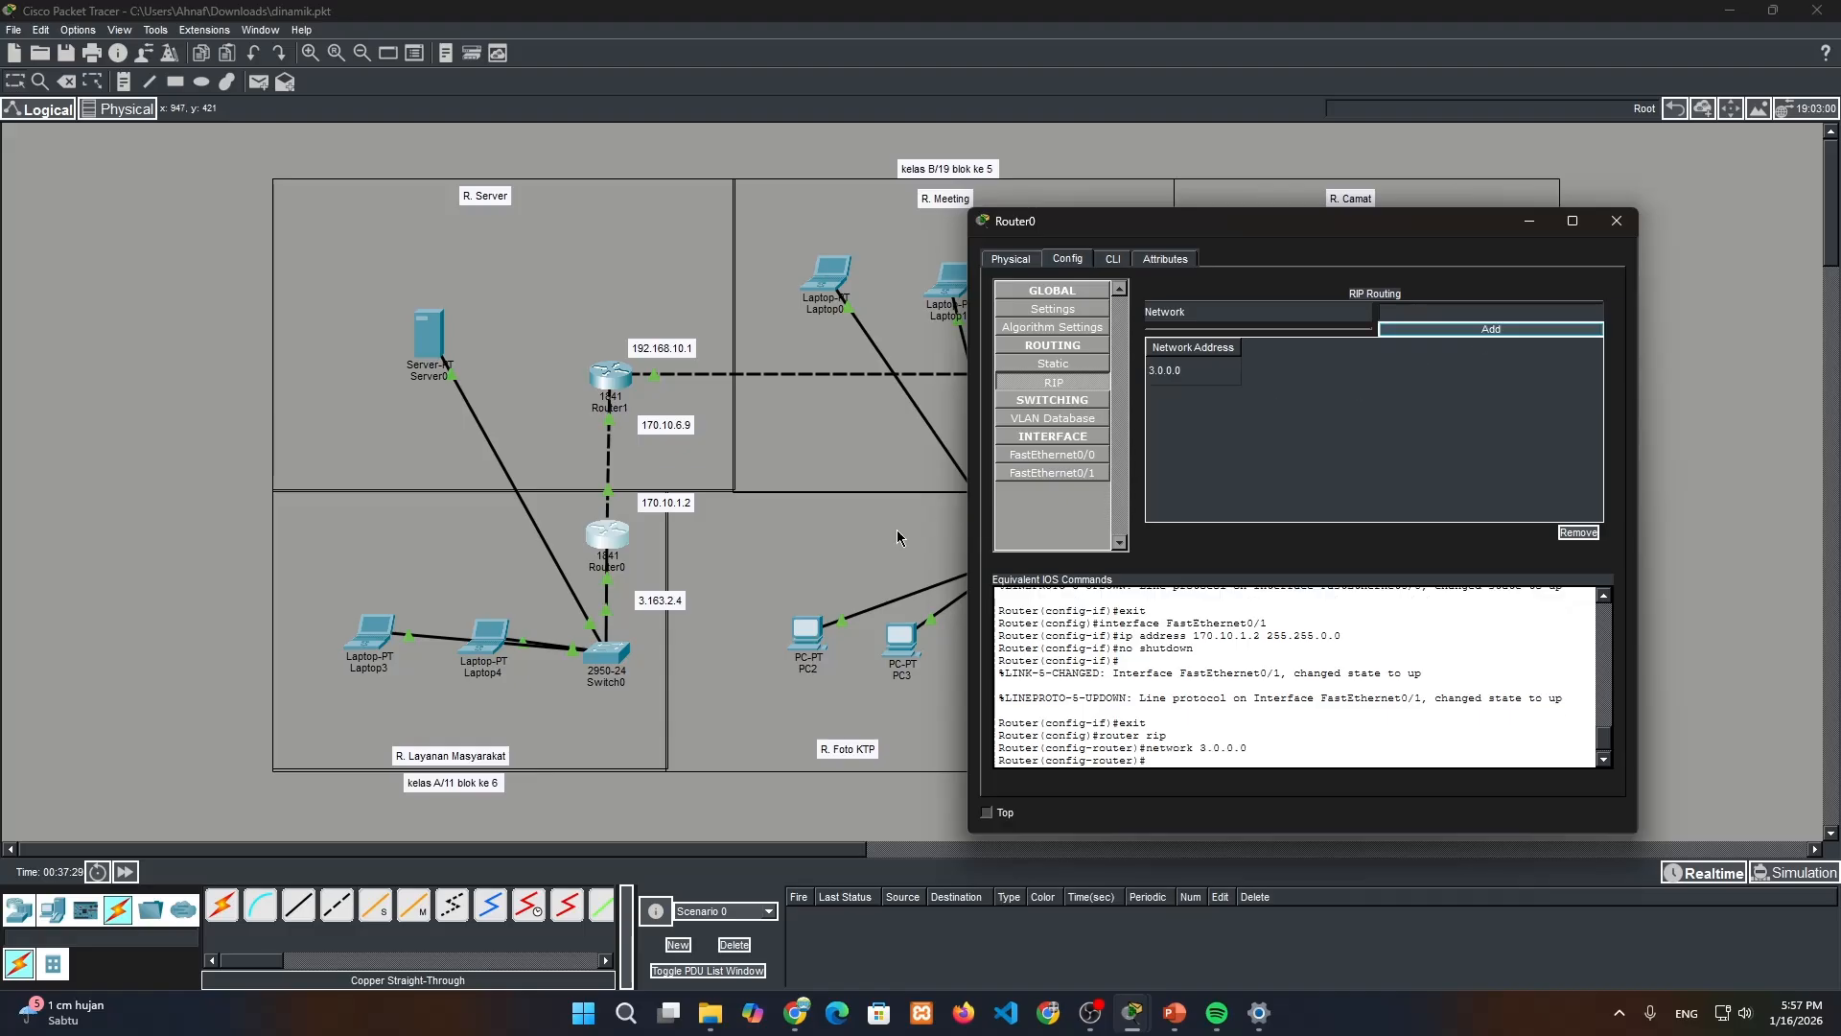
Add the network 170.10.0.0 to Router0's RIP routing and close the router window
click(660, 515)
double_click(661, 515)
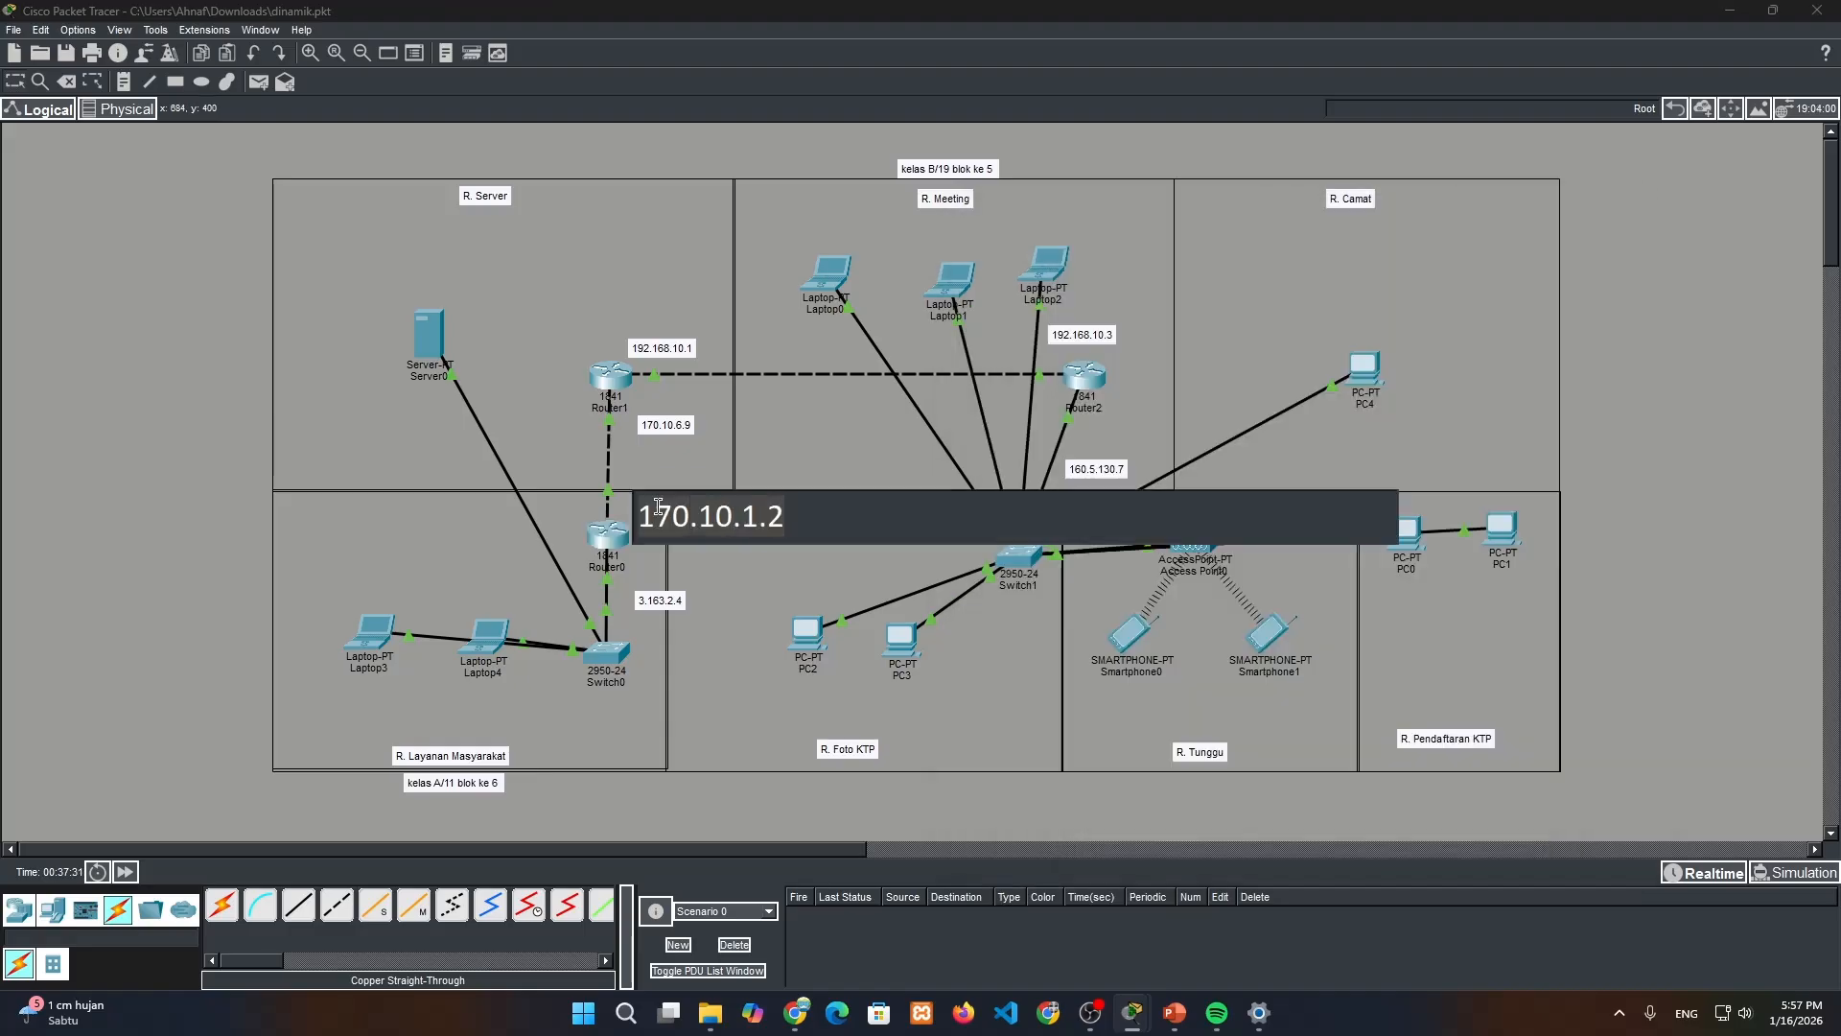
click(601, 523)
click(1413, 312)
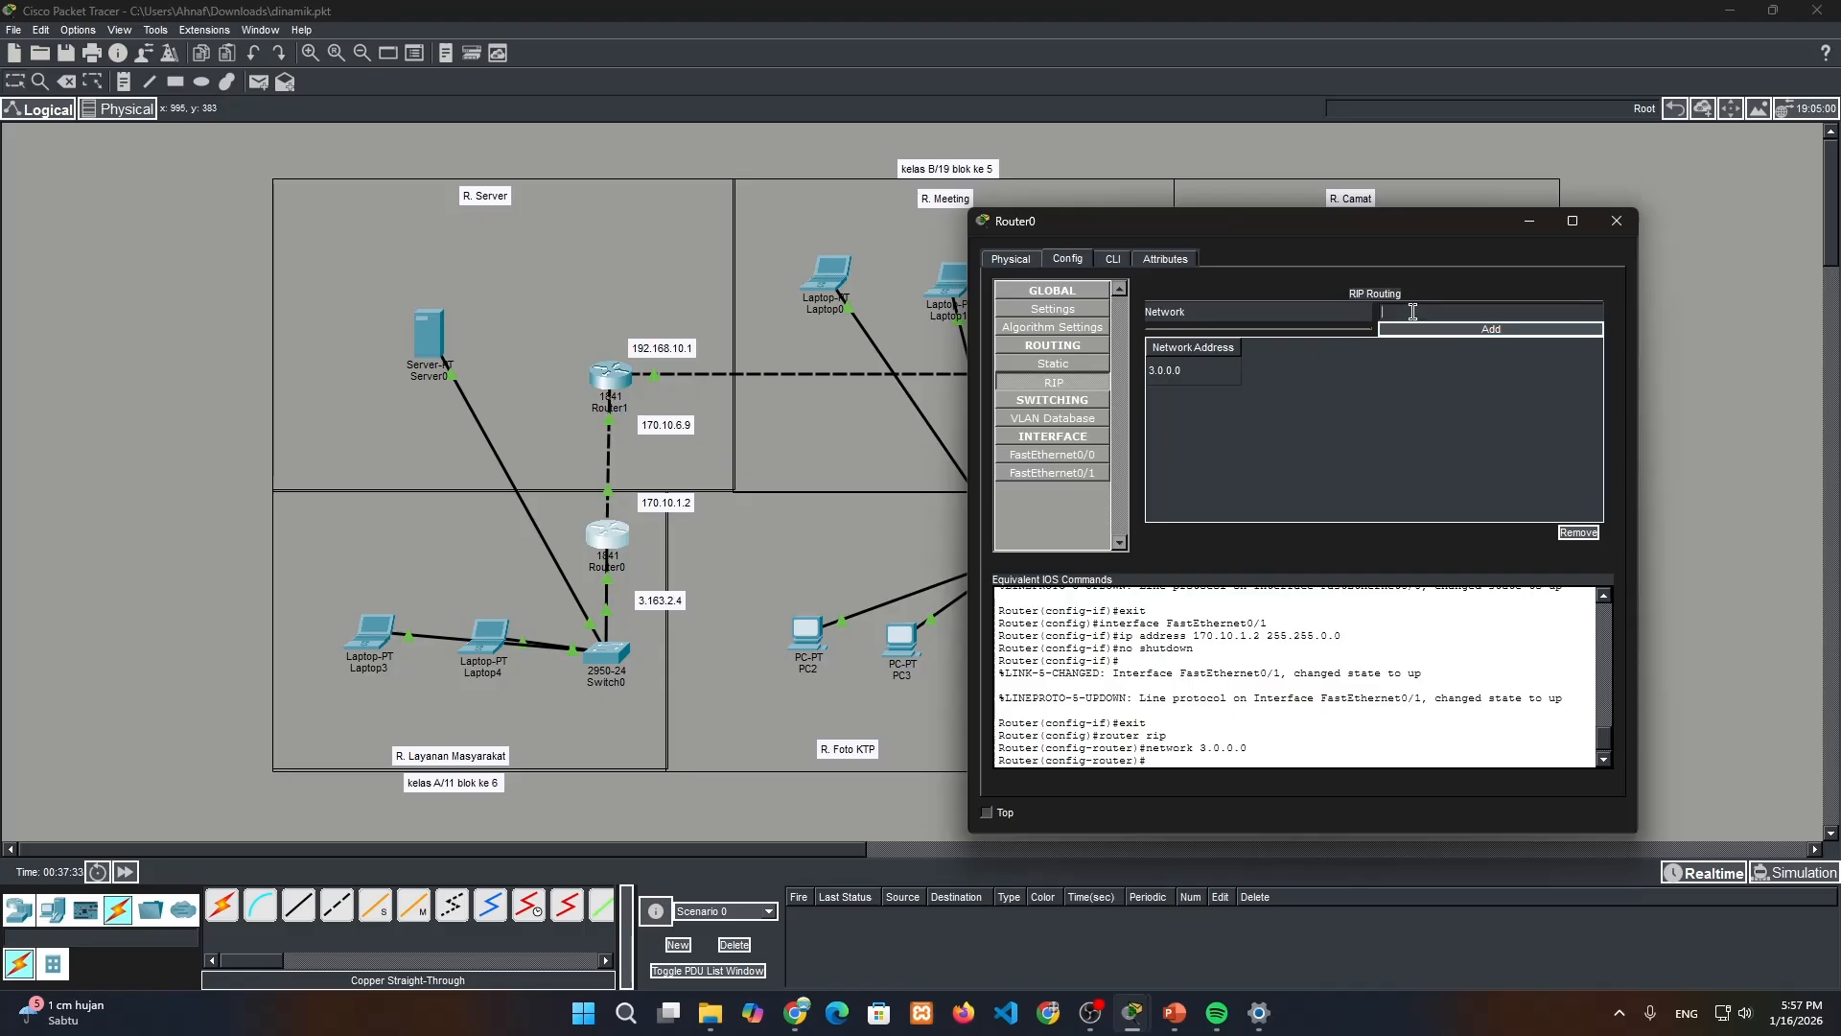
text(170.10.0.0)
click(1477, 329)
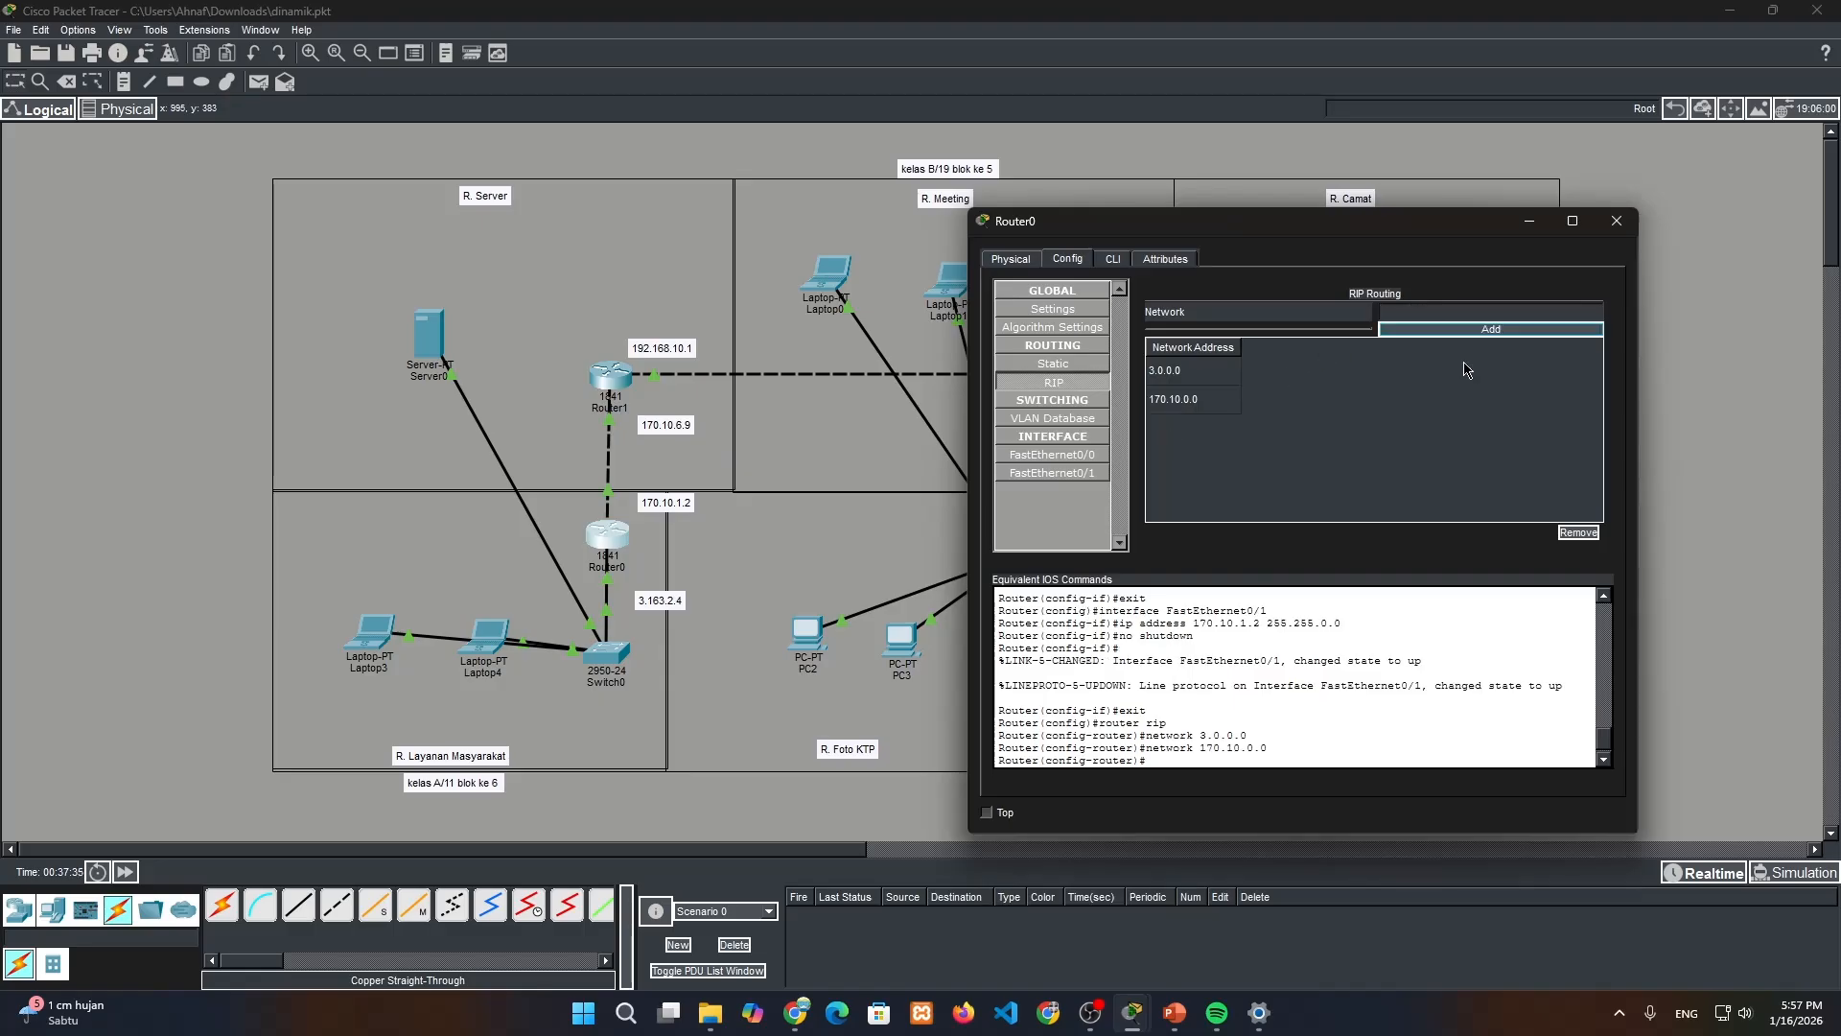
click(1617, 221)
Add the network of the noted address 170.10.6.9 to Router1's RIP routing
click(608, 375)
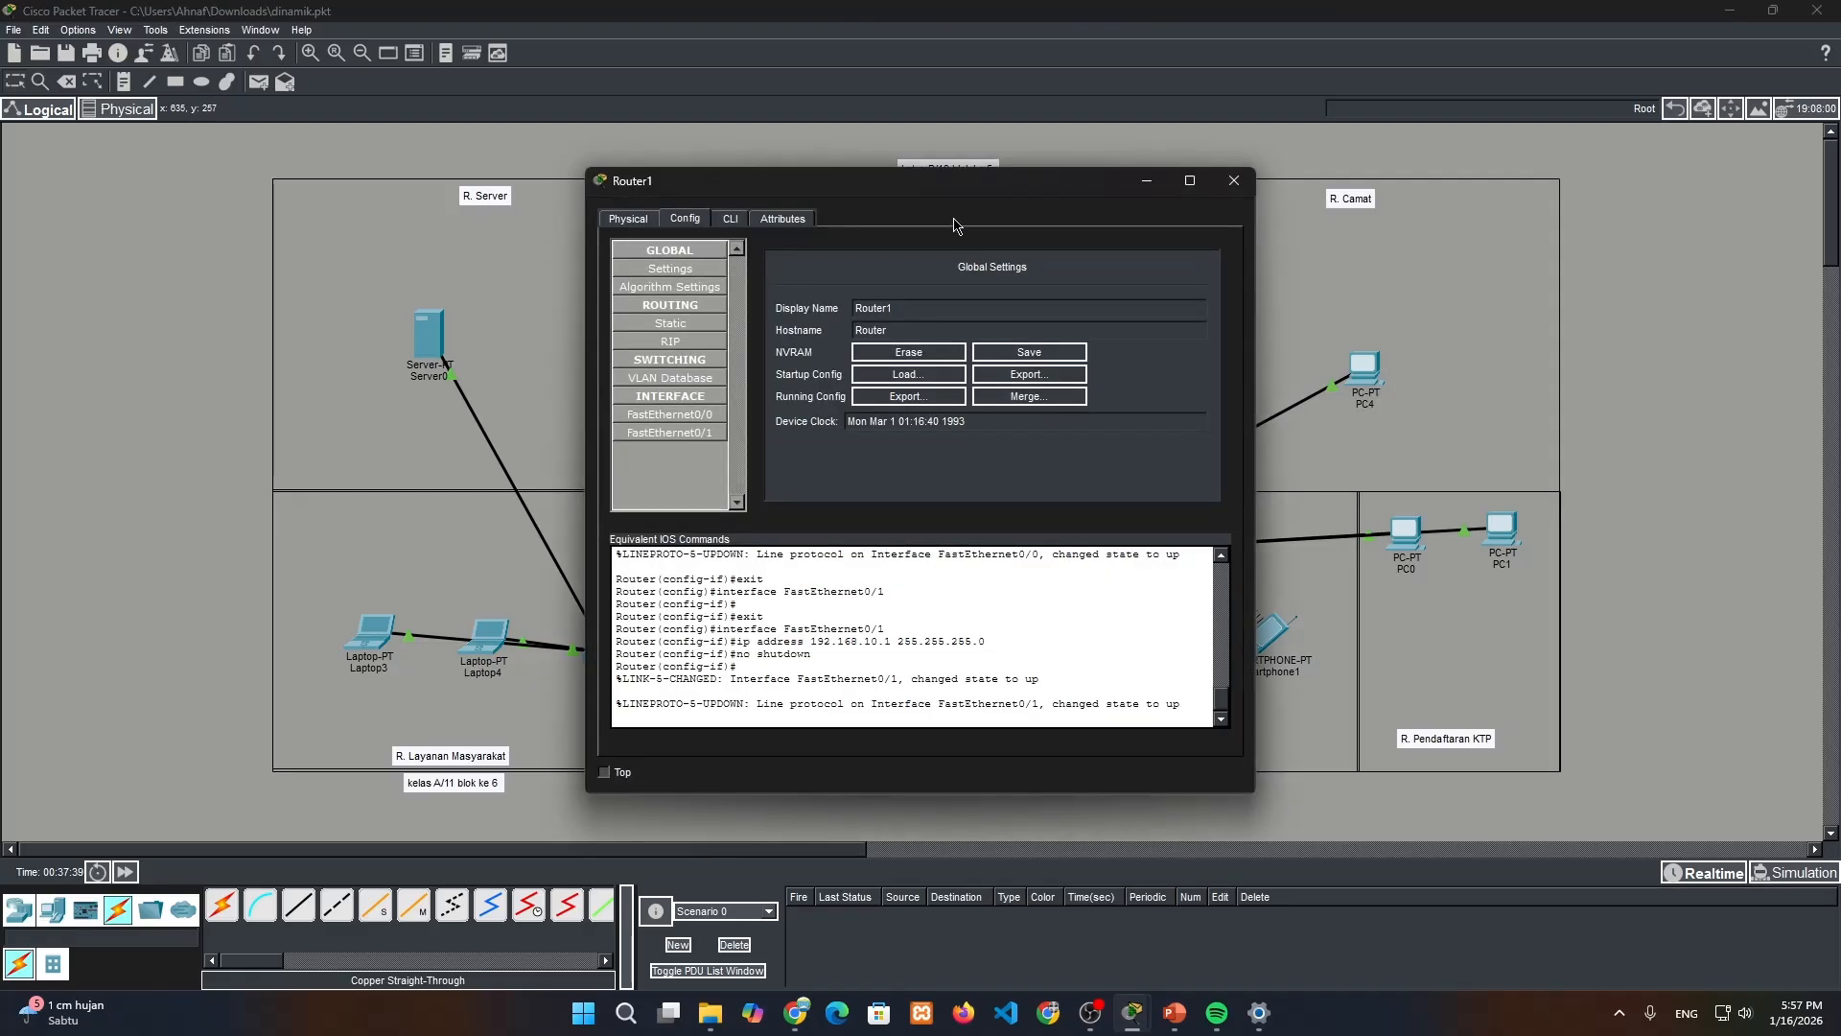
drag(930, 191, 1476, 225)
click(1258, 379)
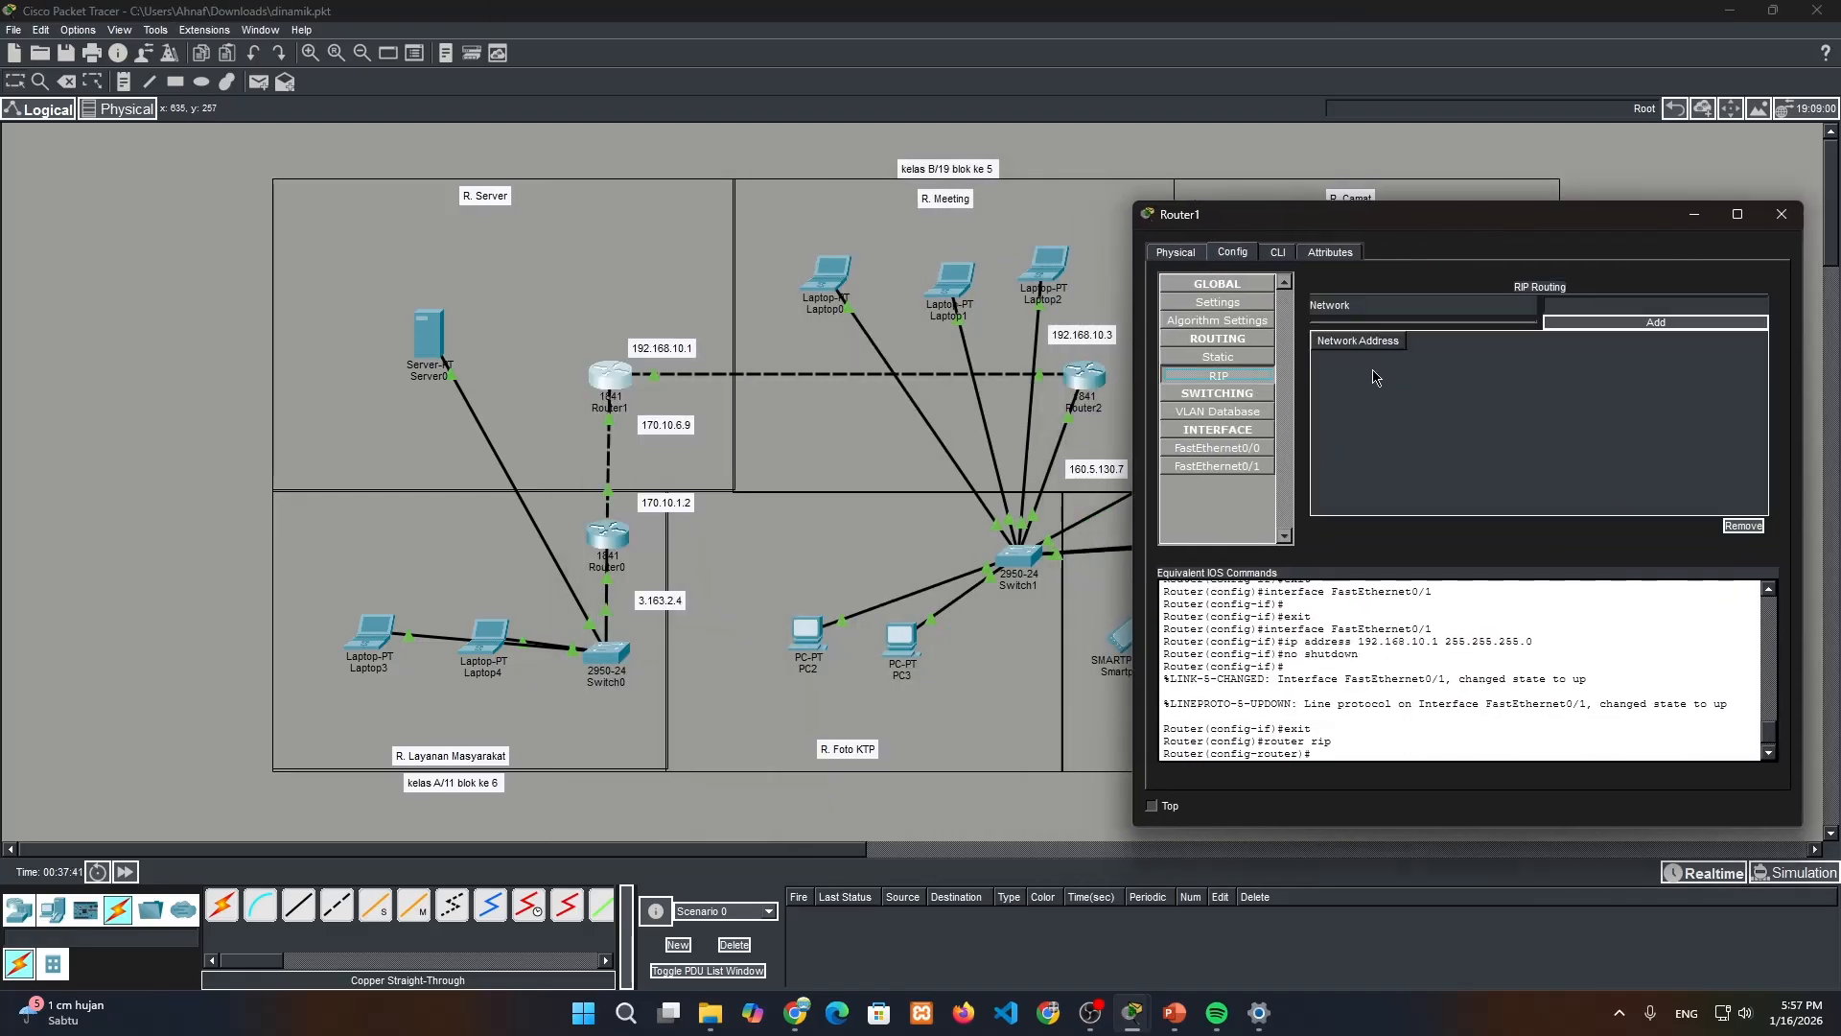
click(670, 425)
double_click(669, 426)
key(ctrl+c)
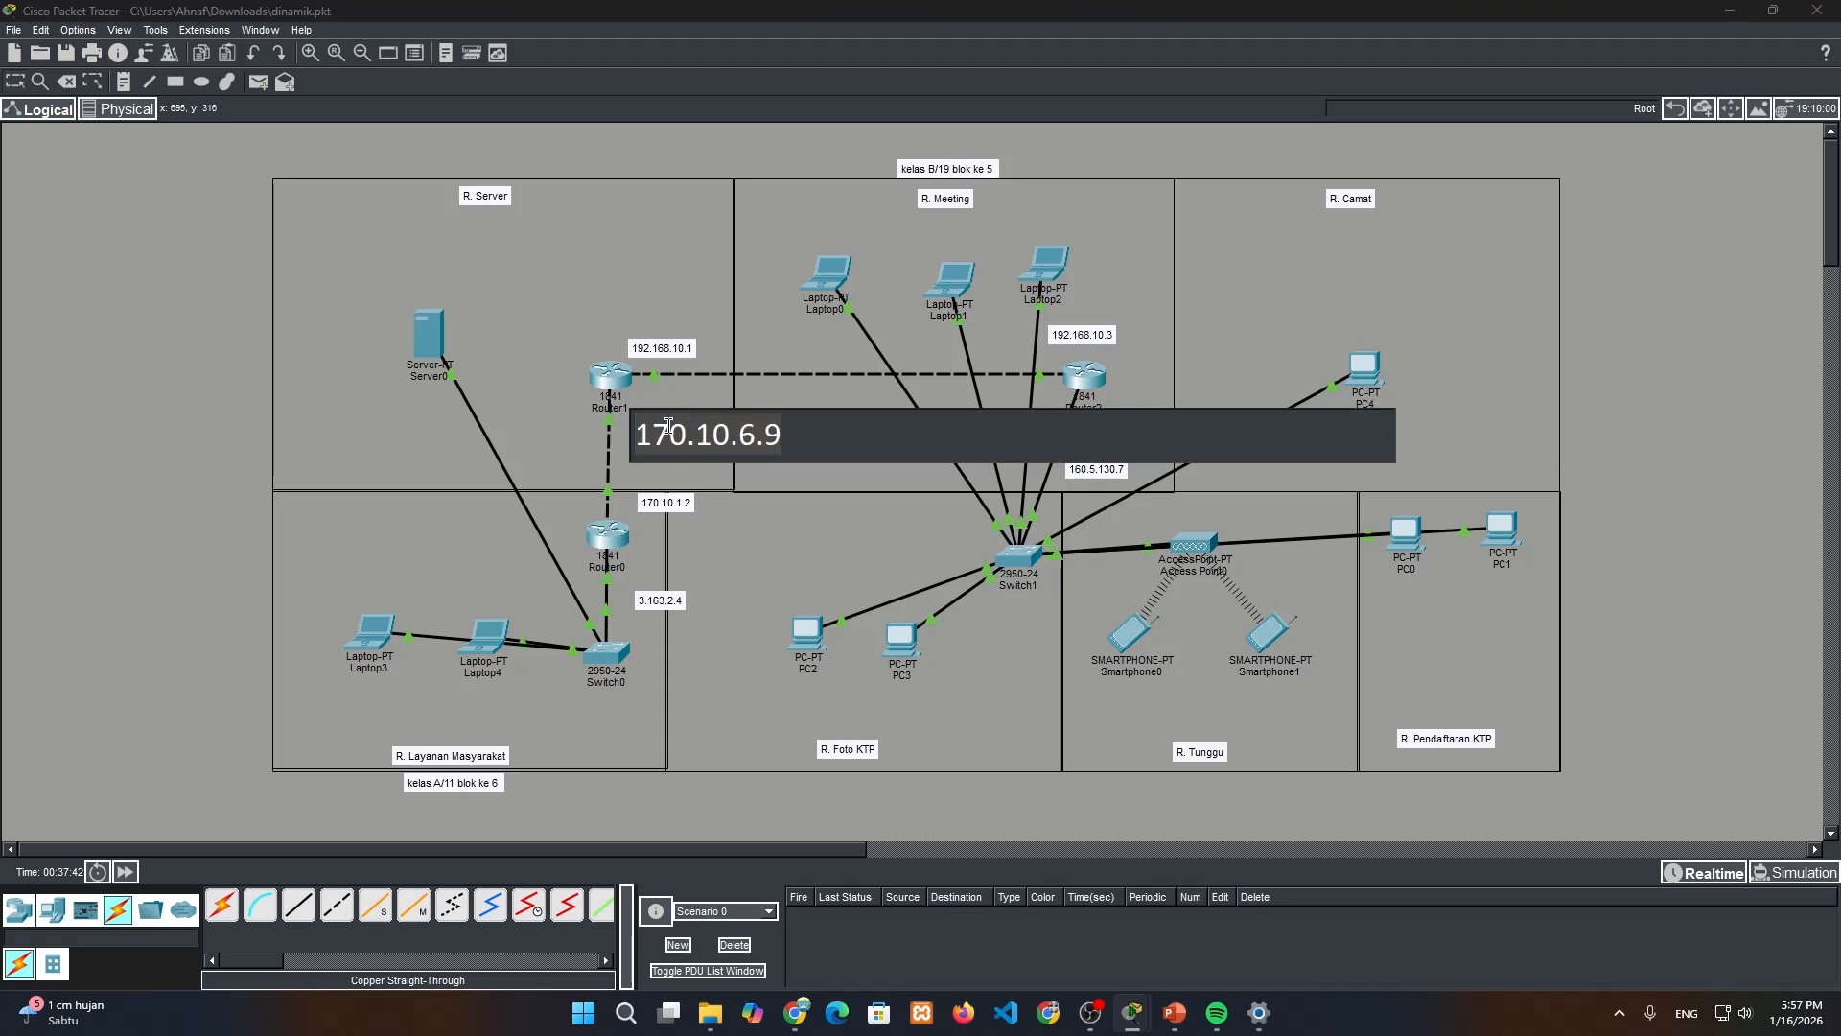
click(612, 386)
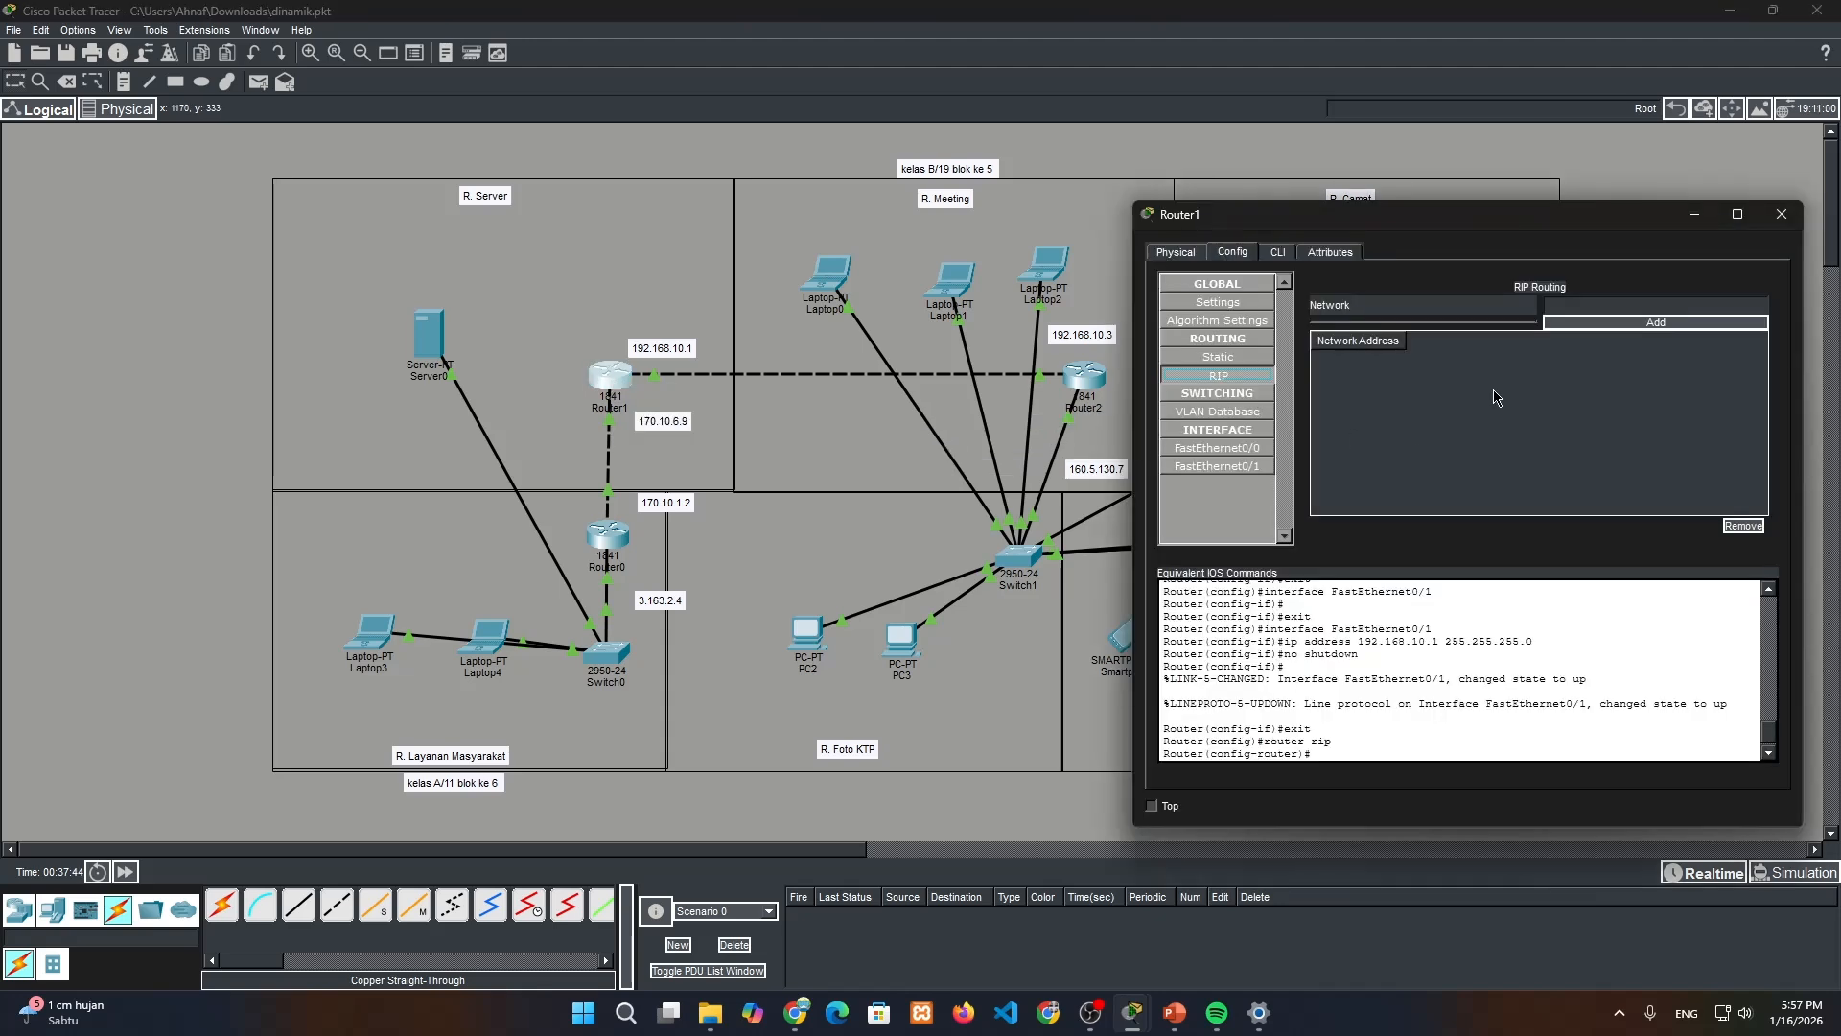
click(1563, 305)
key(ctrl+v)
click(1621, 328)
Add the network of the noted address 192.168.10.1 to Router1's RIP routing and close the router window
click(661, 349)
double_click(661, 349)
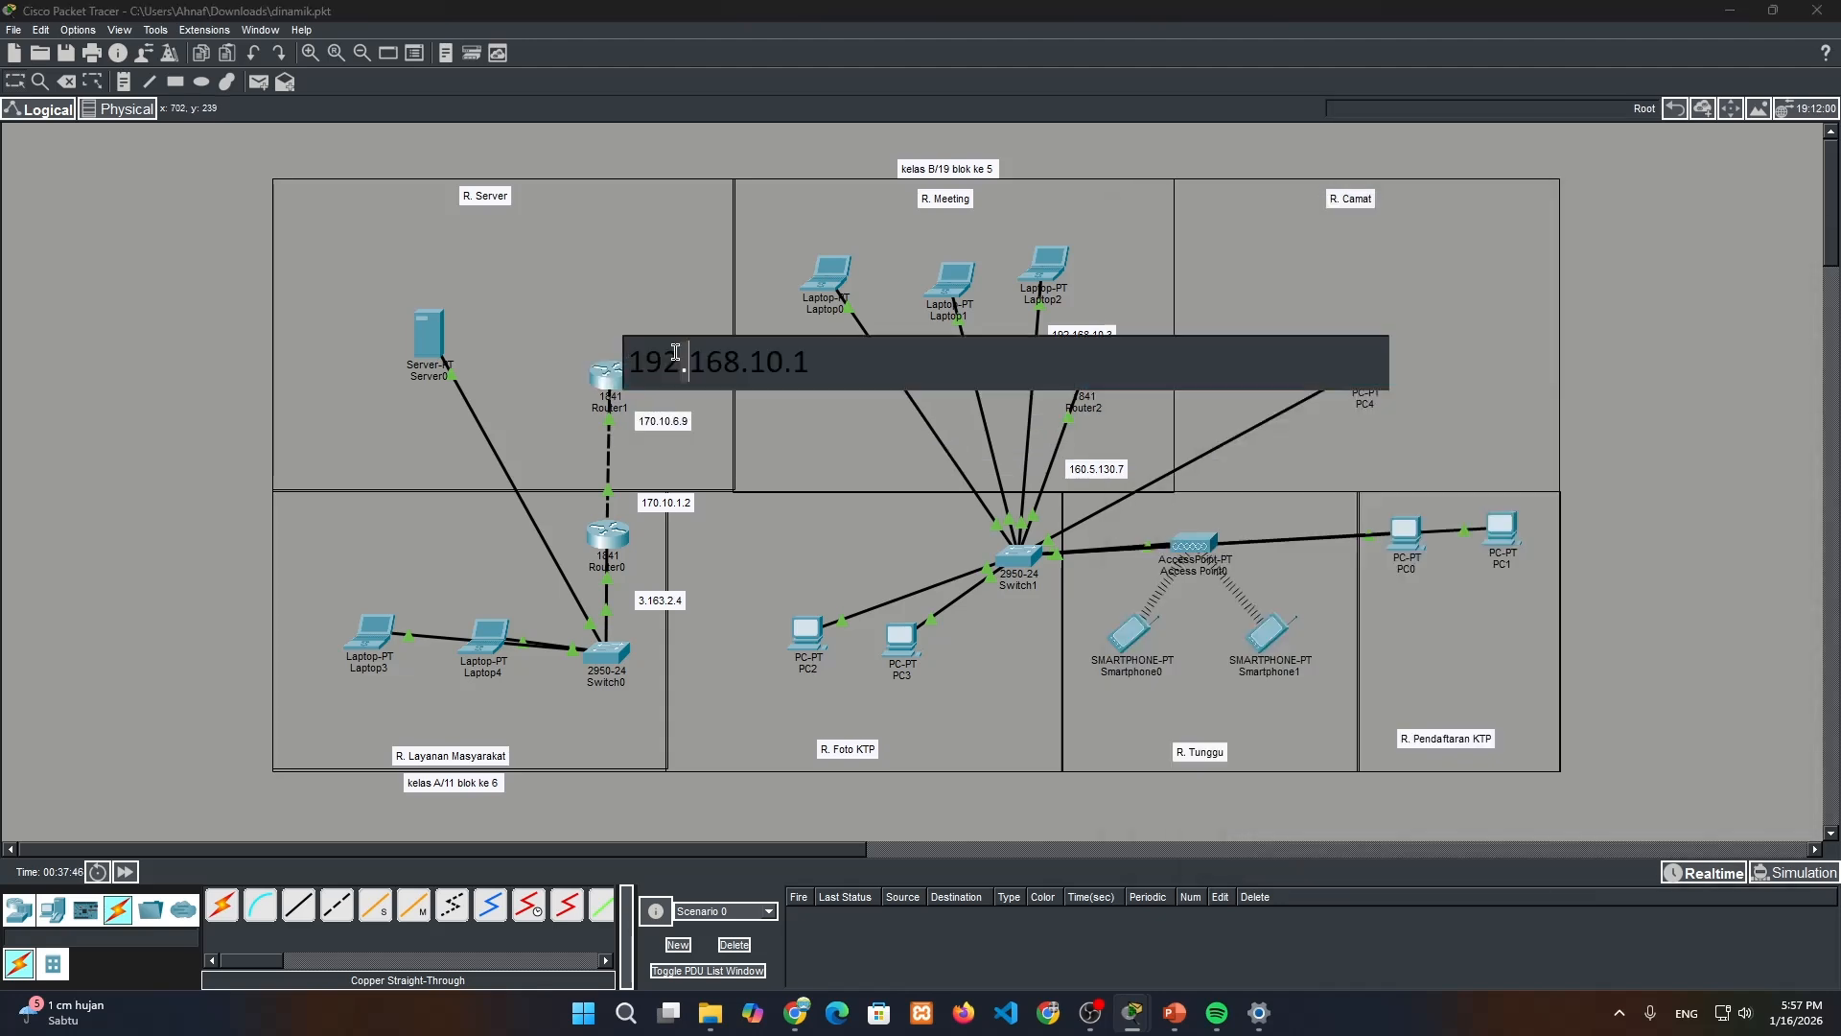
click(618, 372)
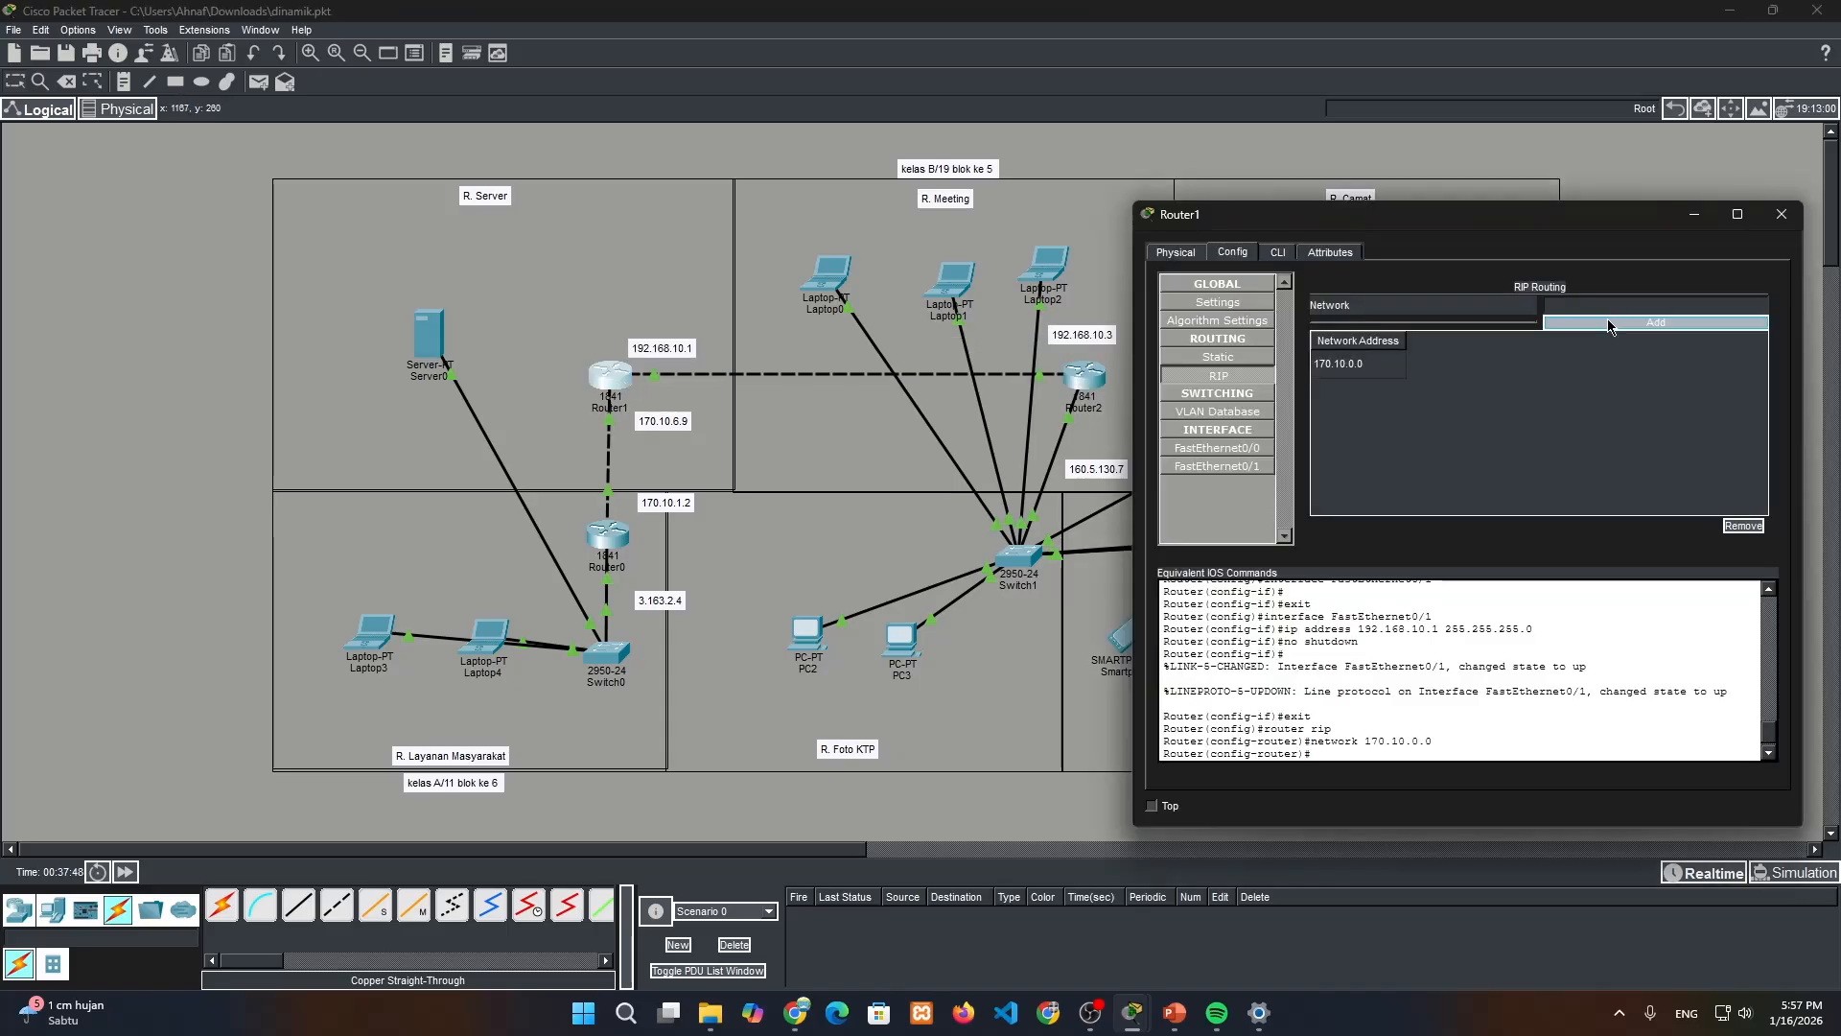
click(1563, 305)
text(192.168.10.1)
click(1609, 323)
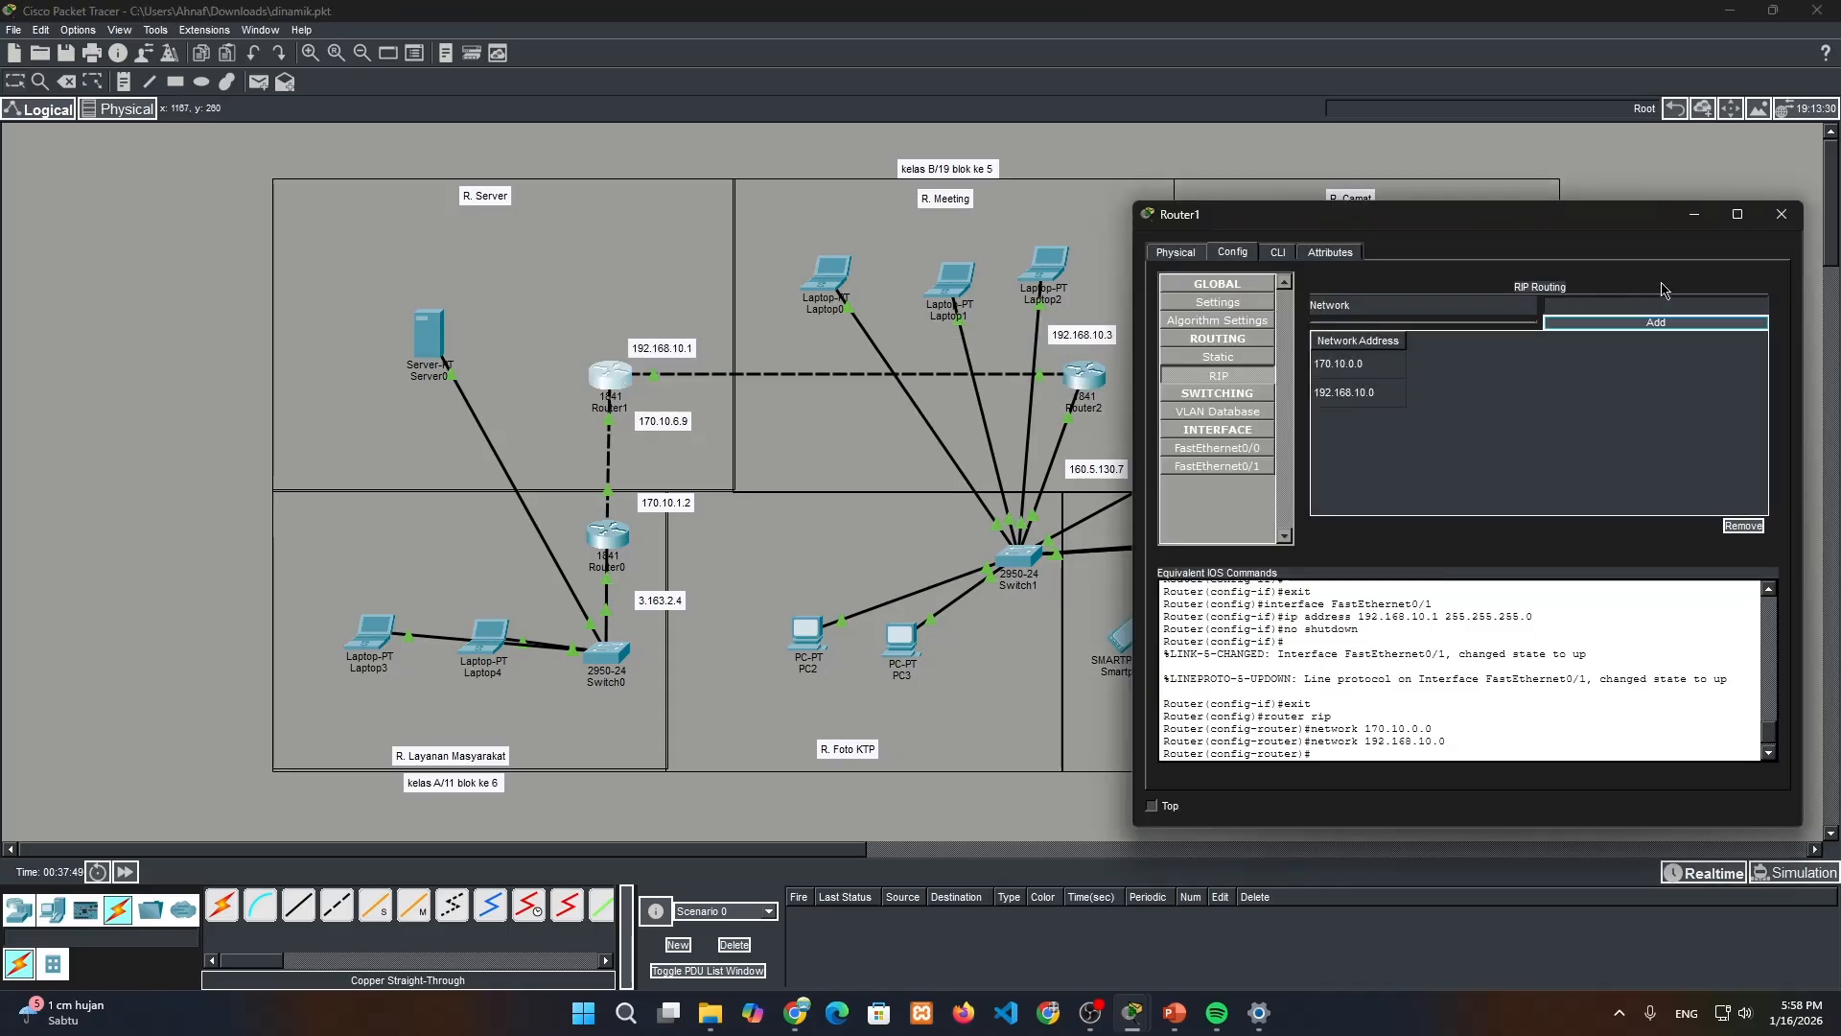
click(1782, 214)
Add the network of the noted address 192.168.10.3 to Router2's RIP routing
click(1084, 376)
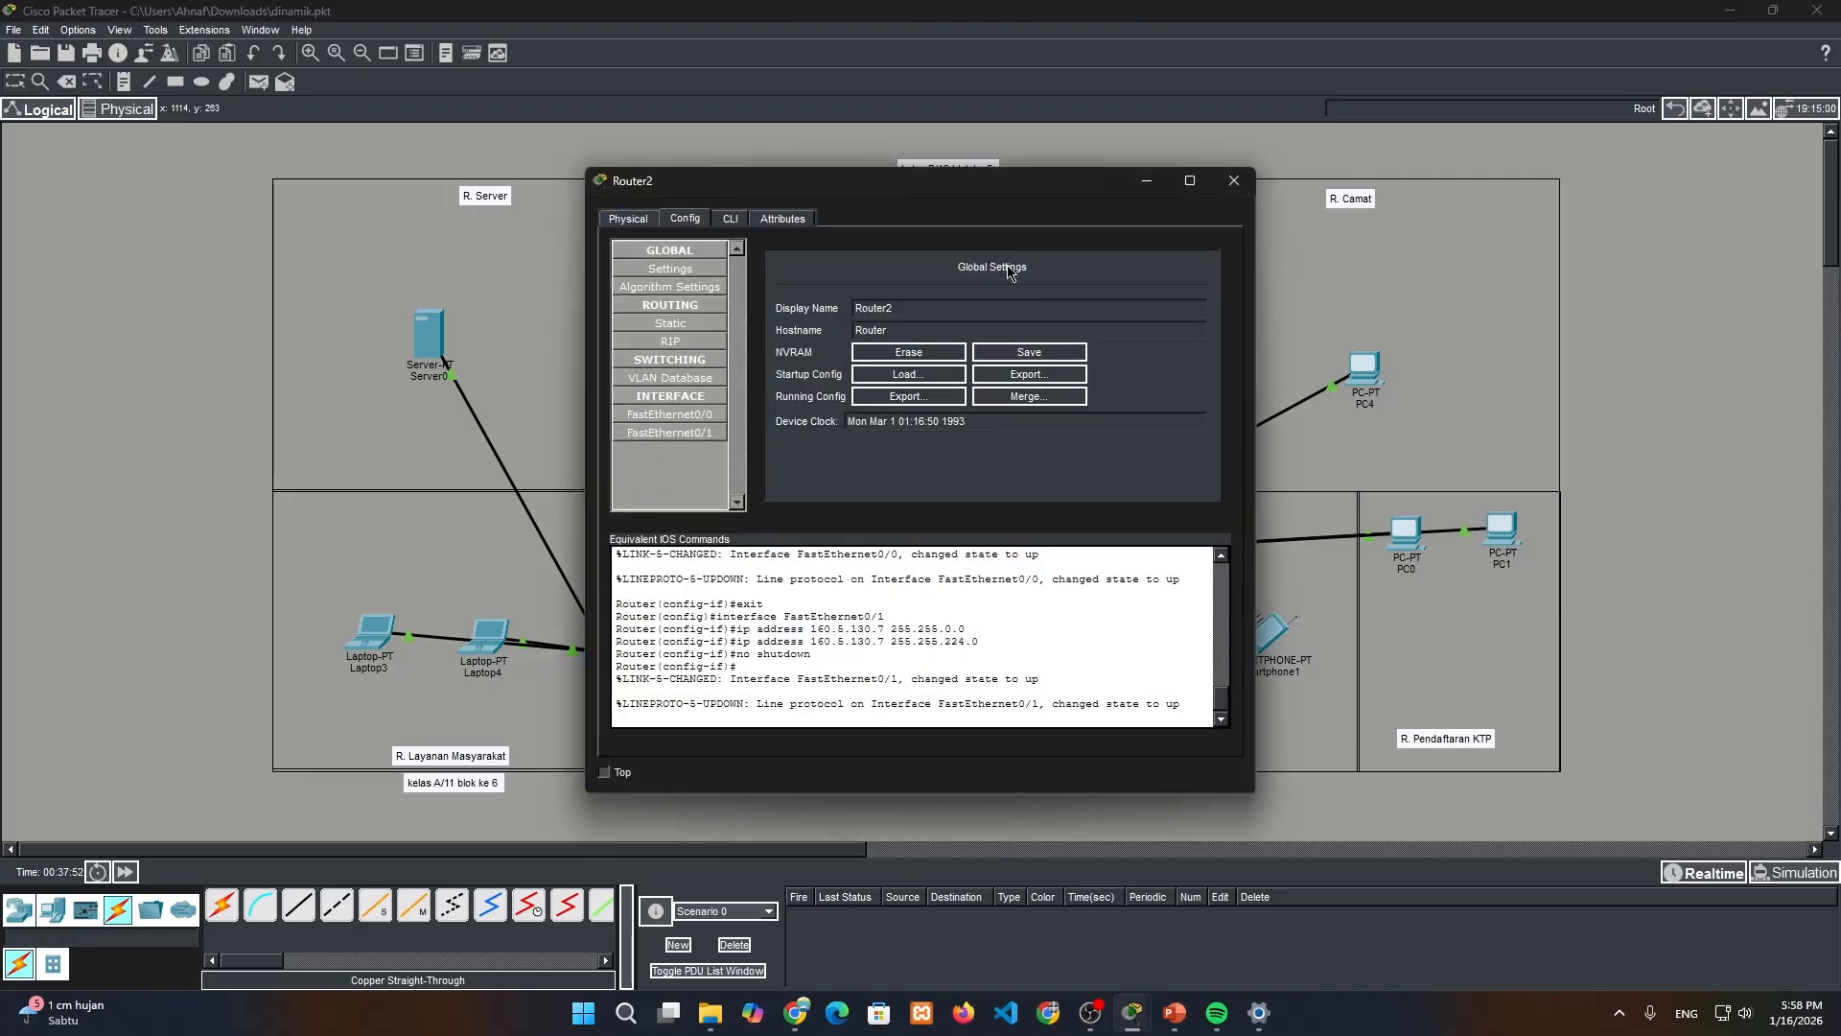
drag(964, 182, 1558, 269)
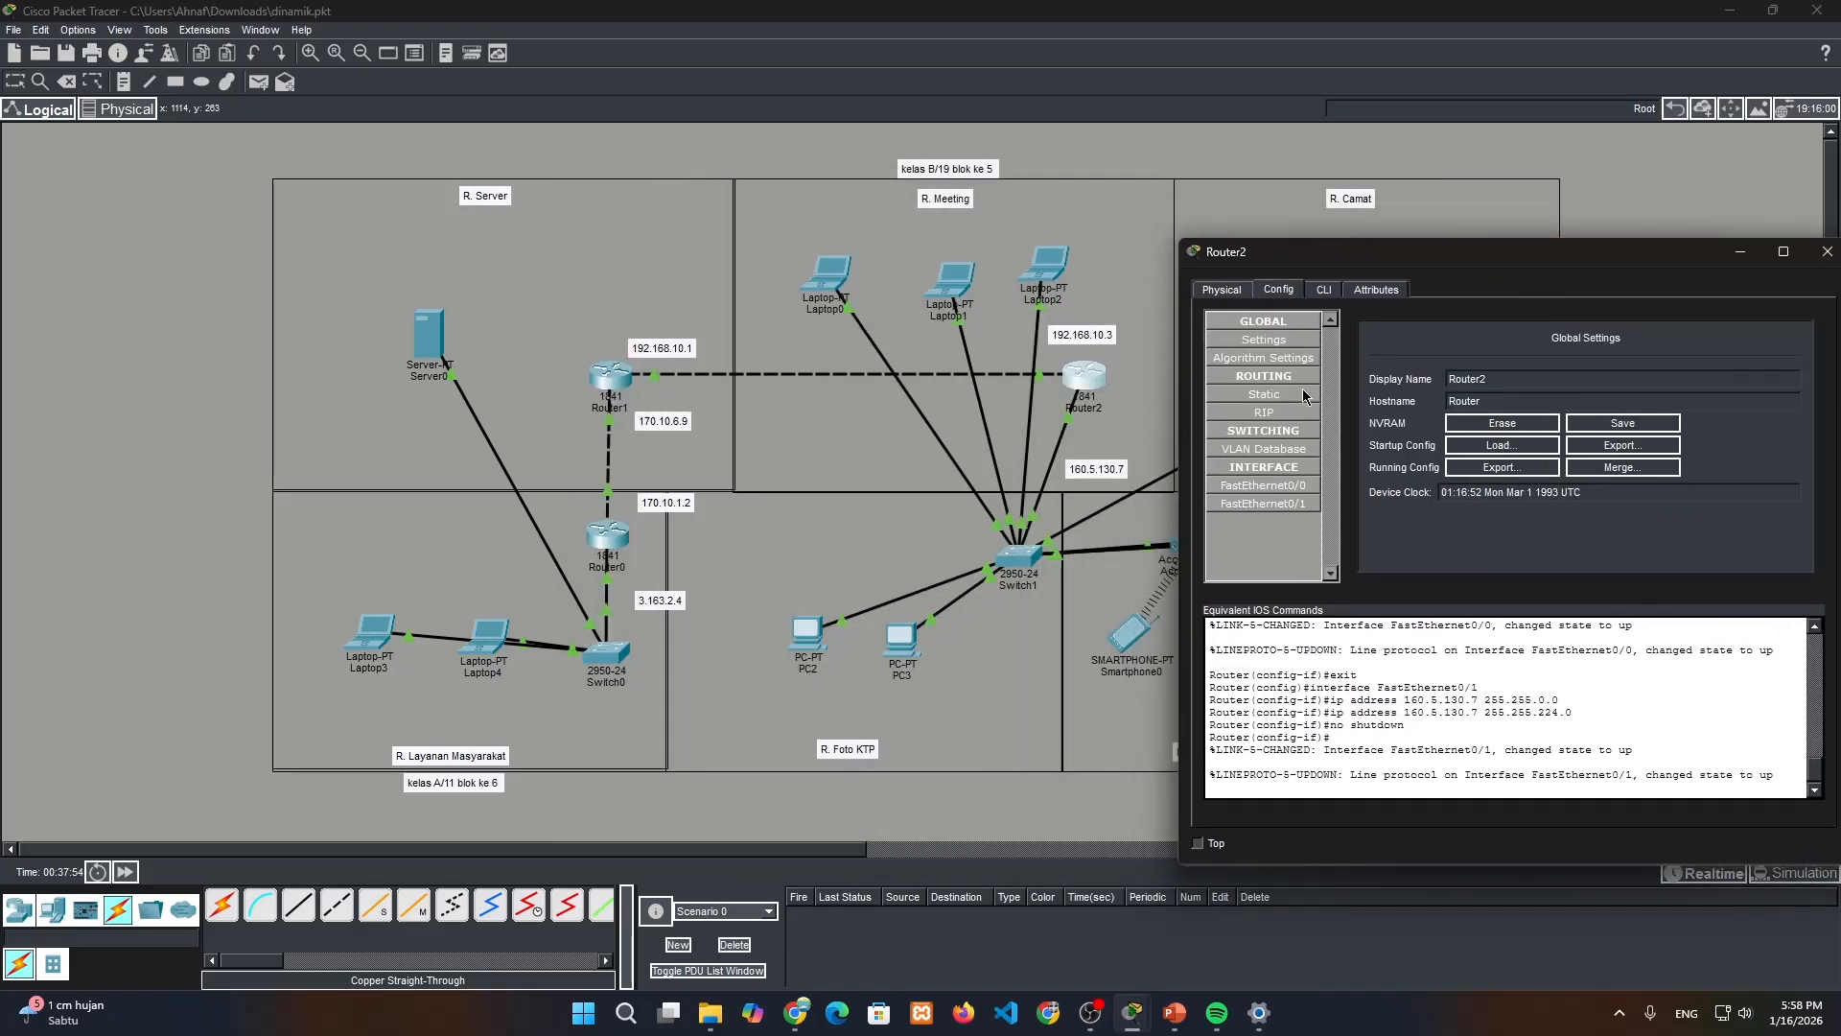
click(1264, 412)
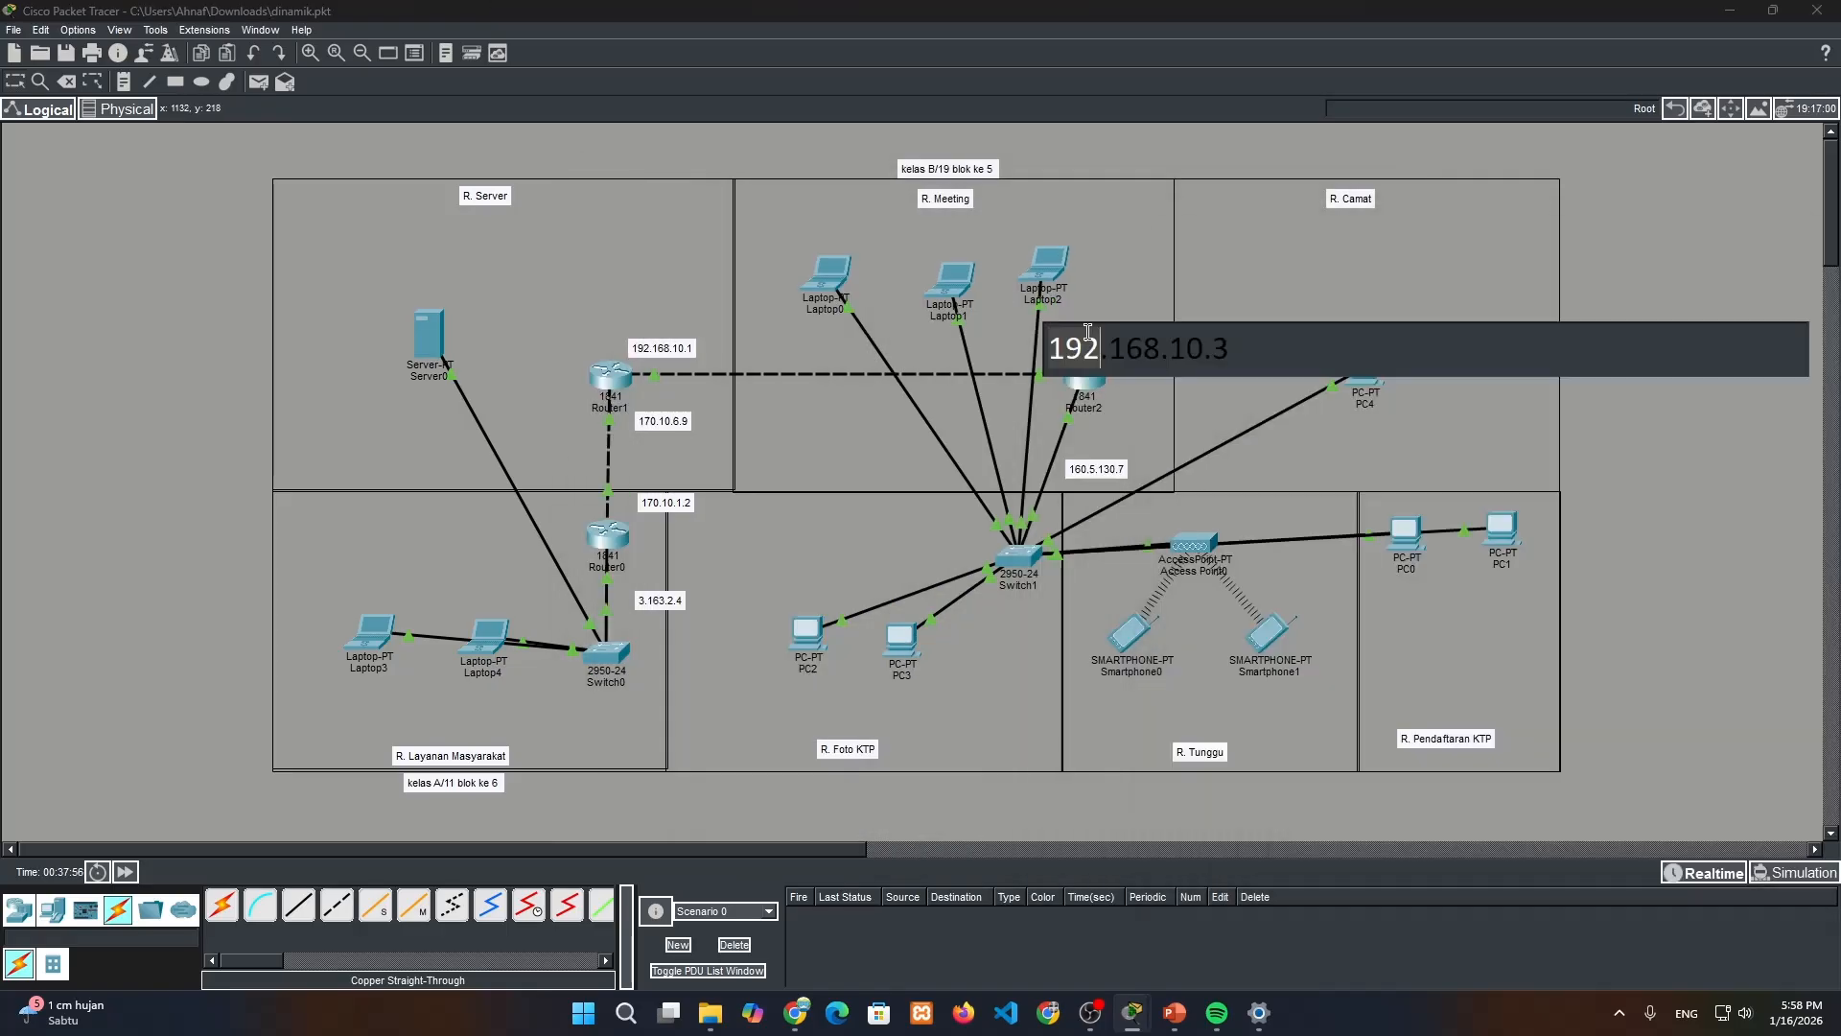
click(1089, 338)
triple_click(1095, 338)
key(ctrl+c)
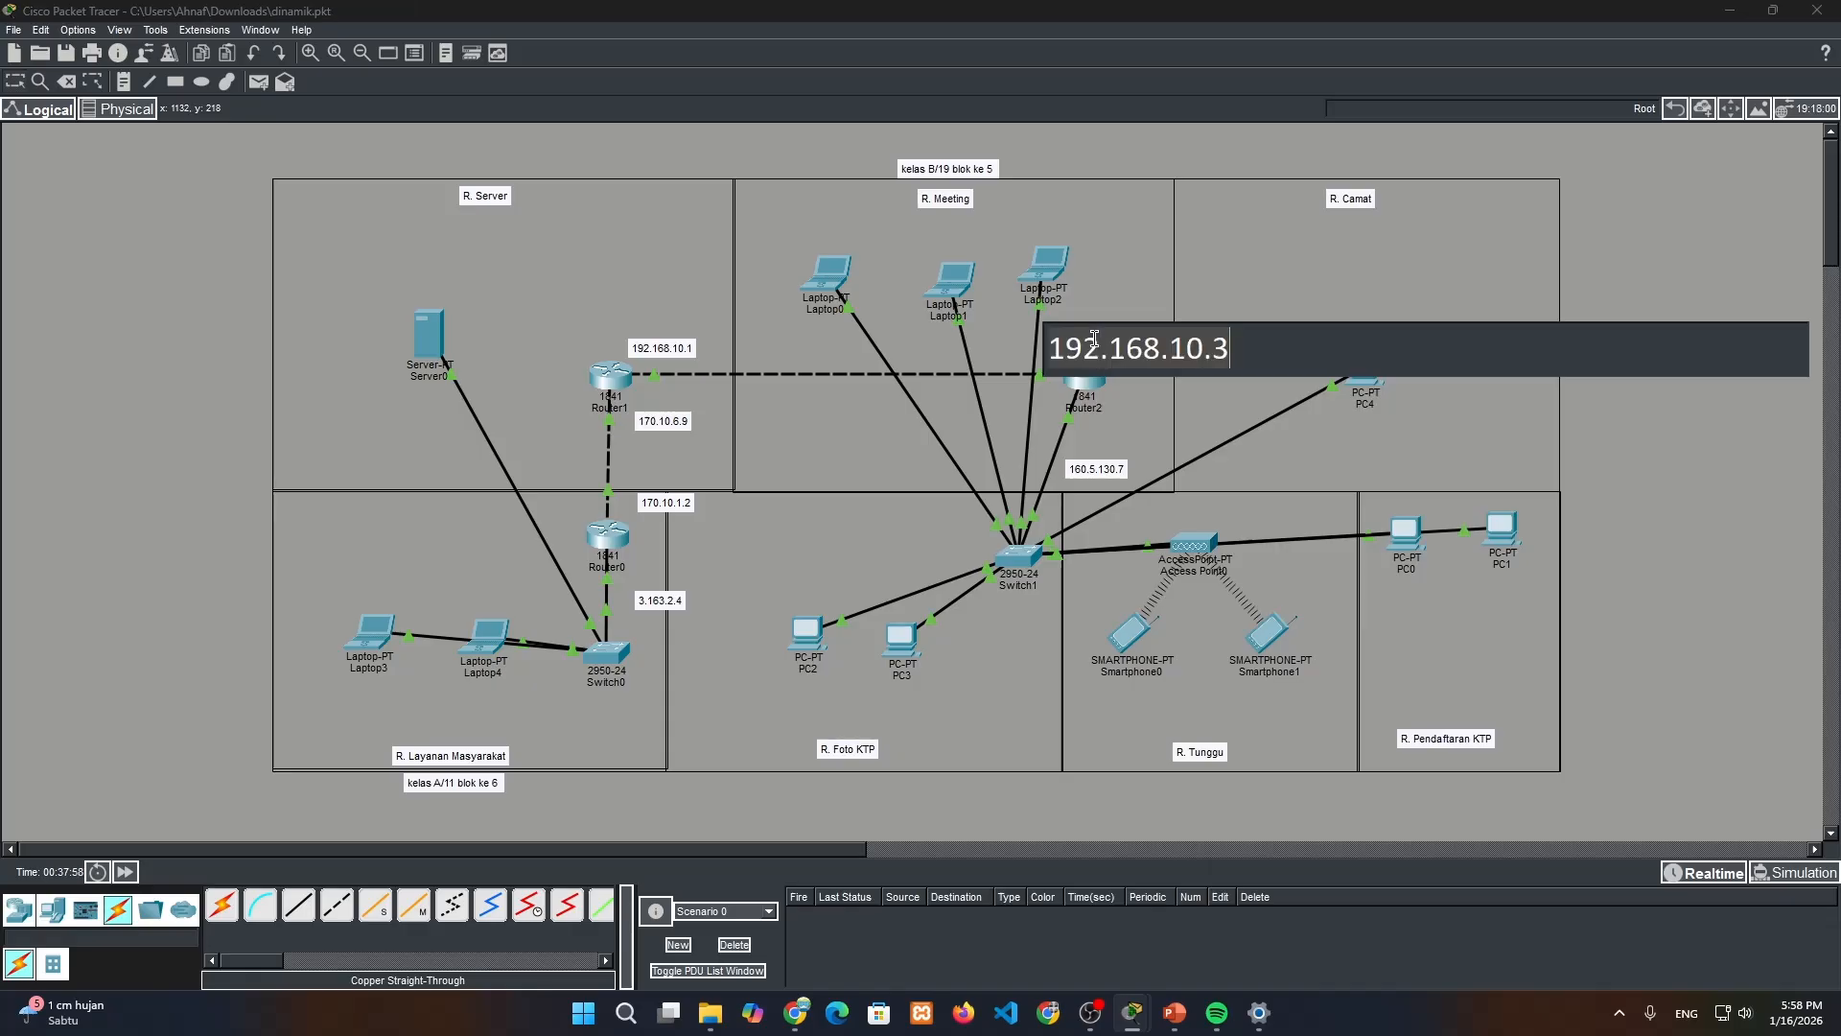
click(1097, 393)
click(1635, 348)
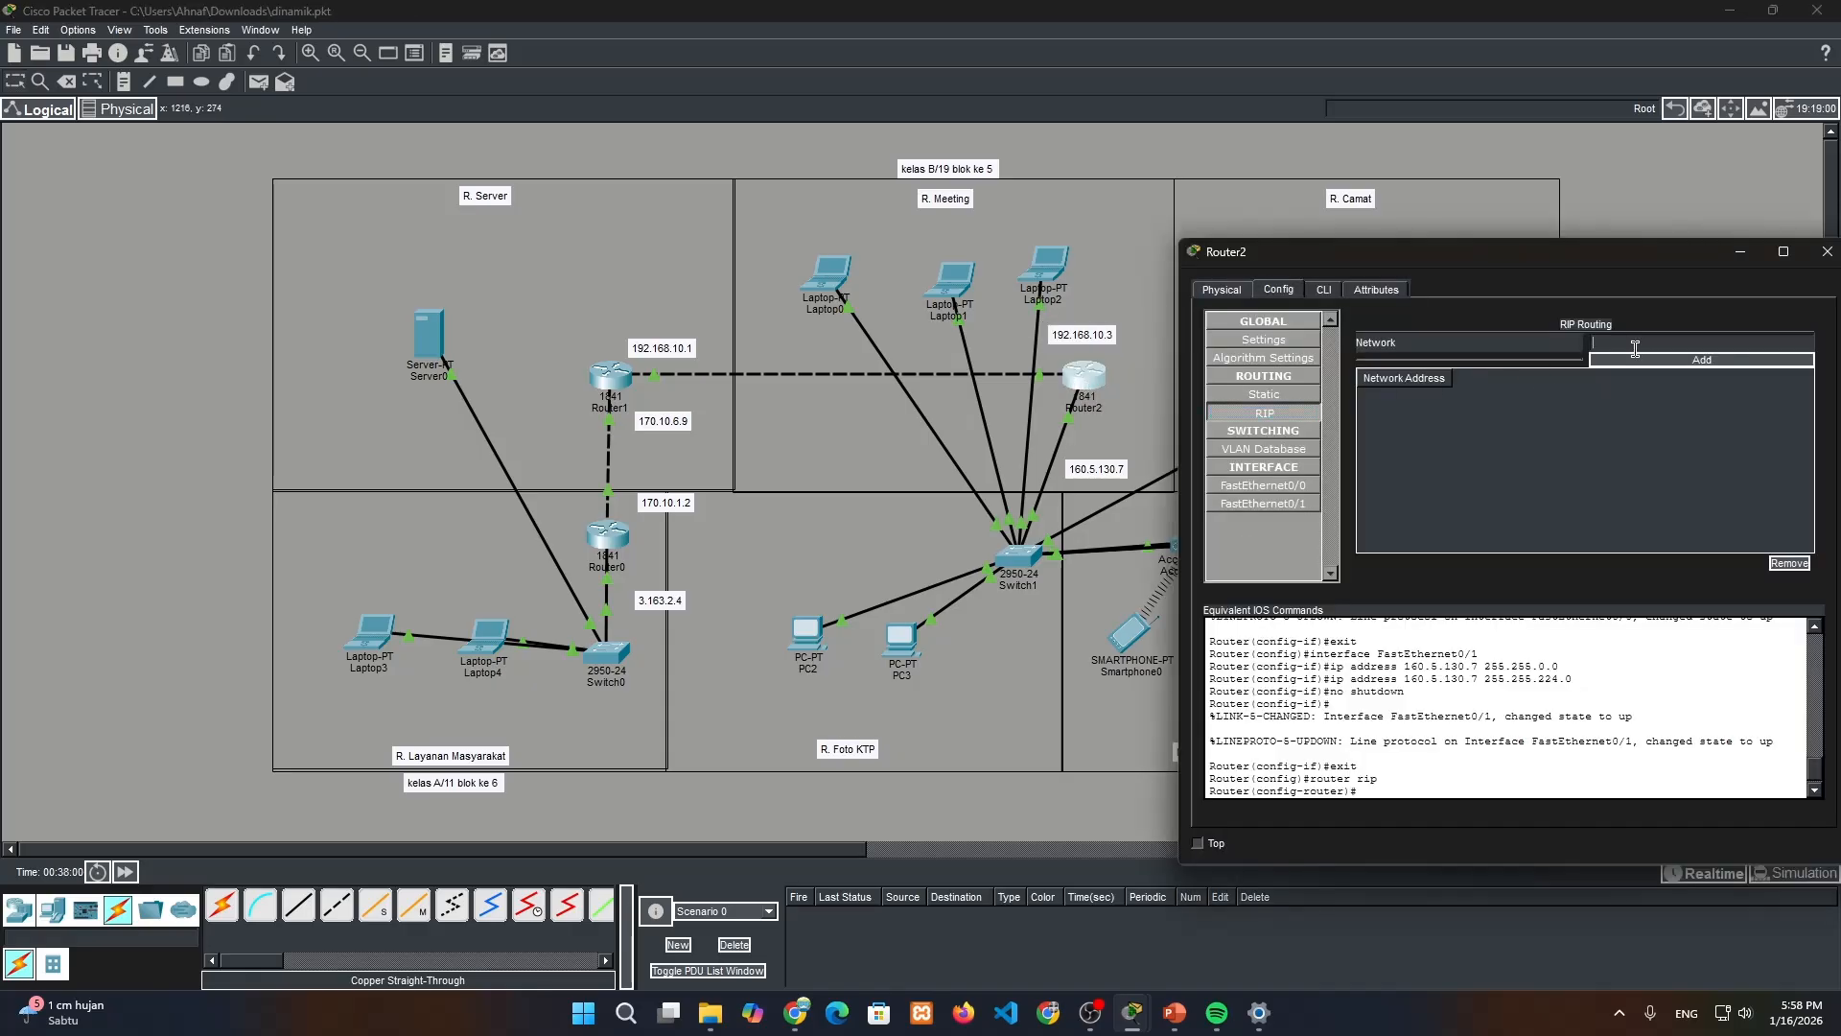
key(ctrl+v)
click(1633, 361)
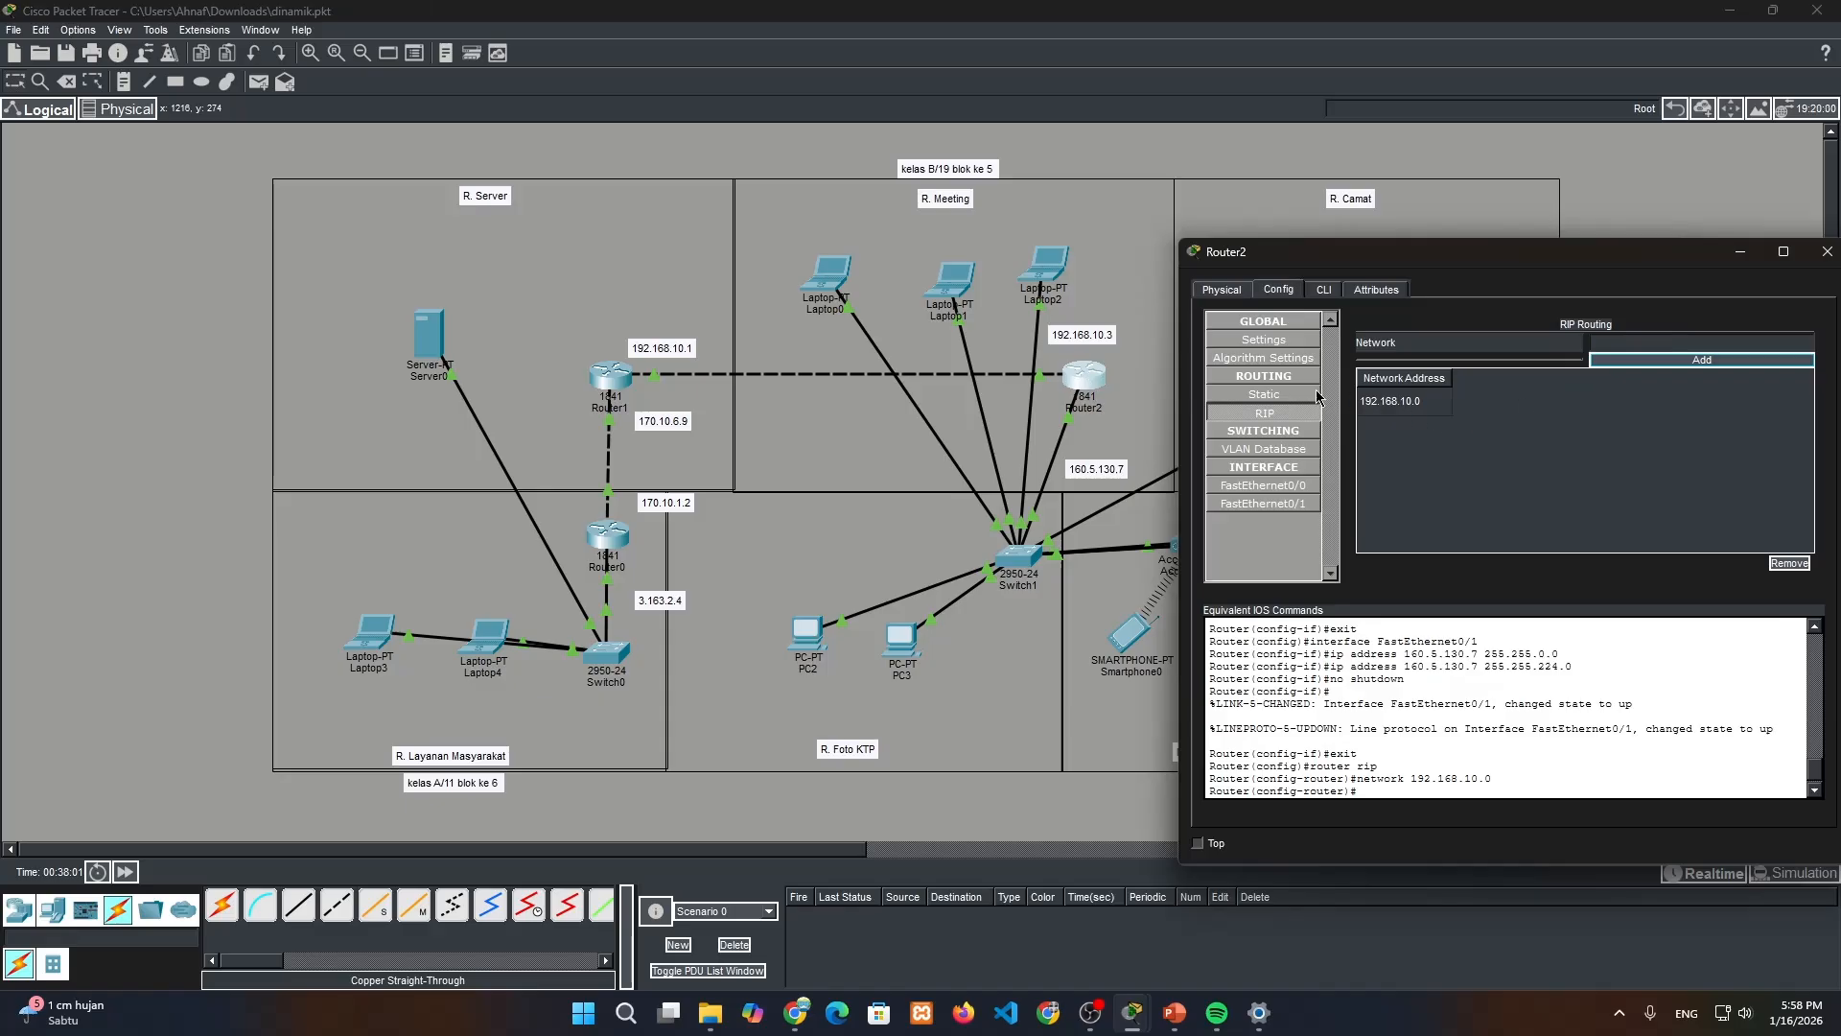
Add the network of 160.5.128.7, adapted from the noted address 160.5.130.7, to Router2's RIP routing and close the router window
double_click(1113, 474)
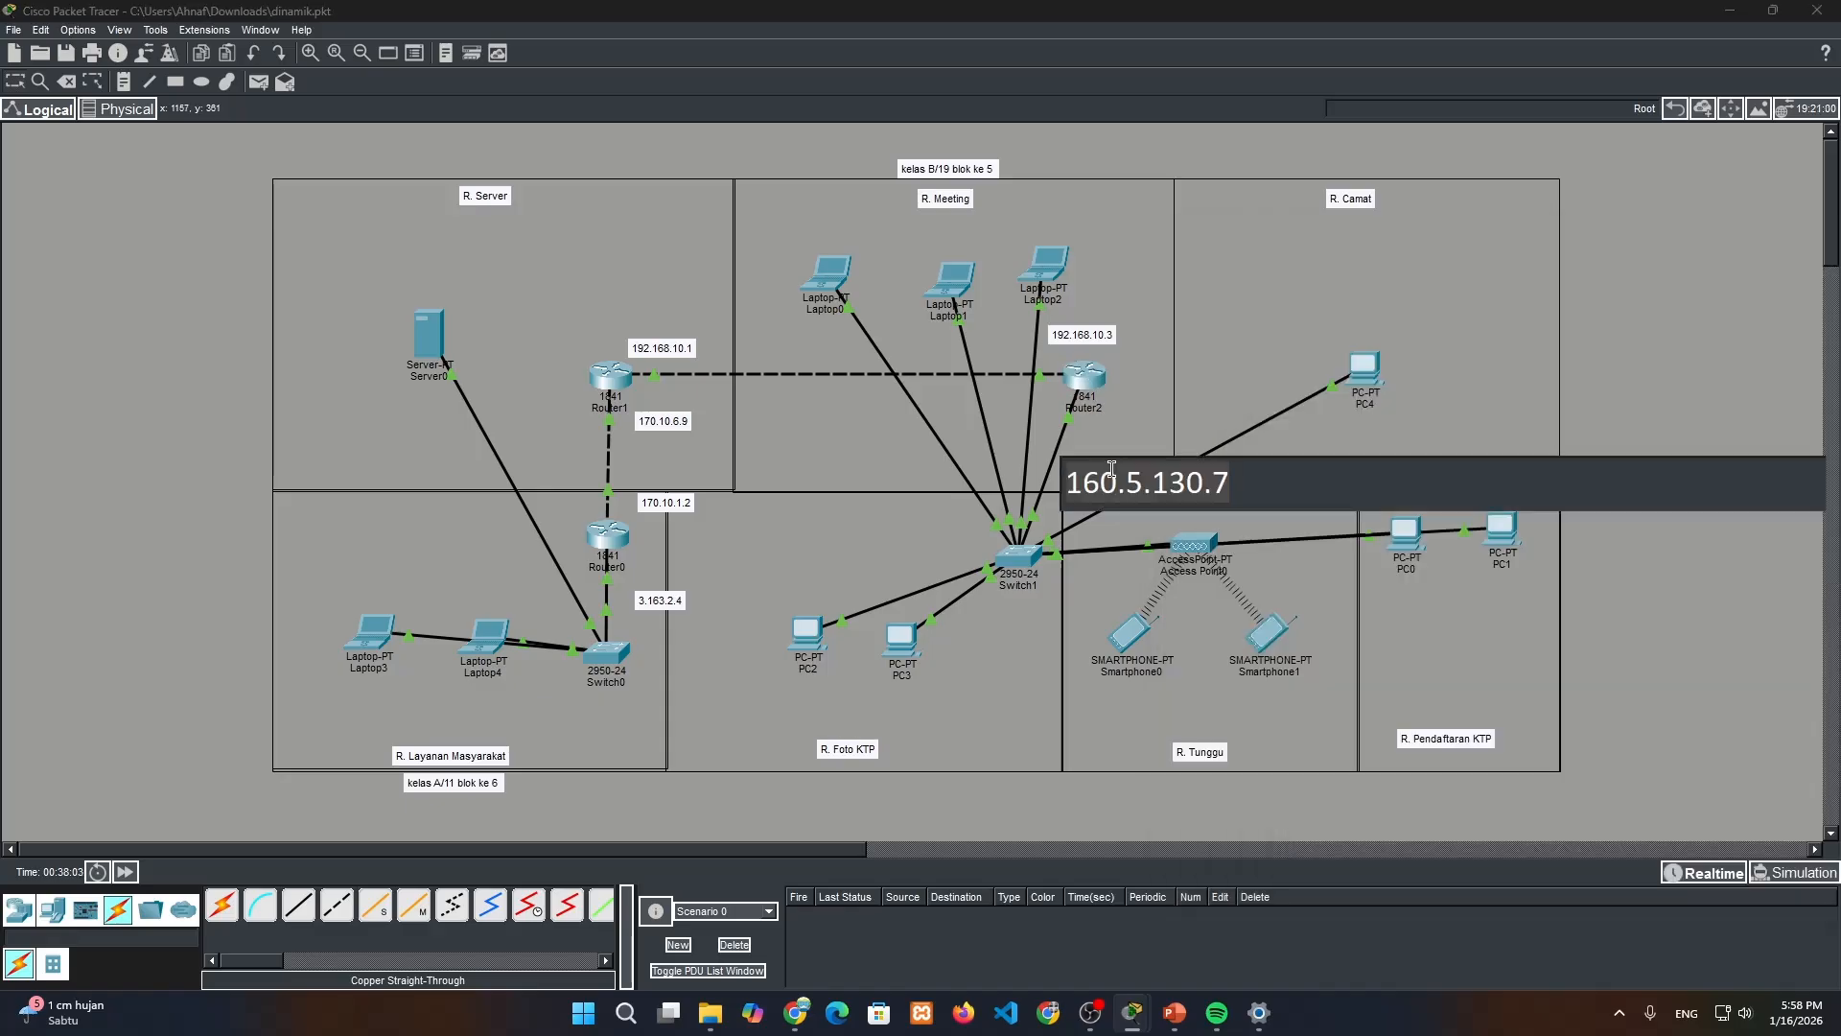
click(1093, 377)
click(1698, 343)
text(160.5.130.7)
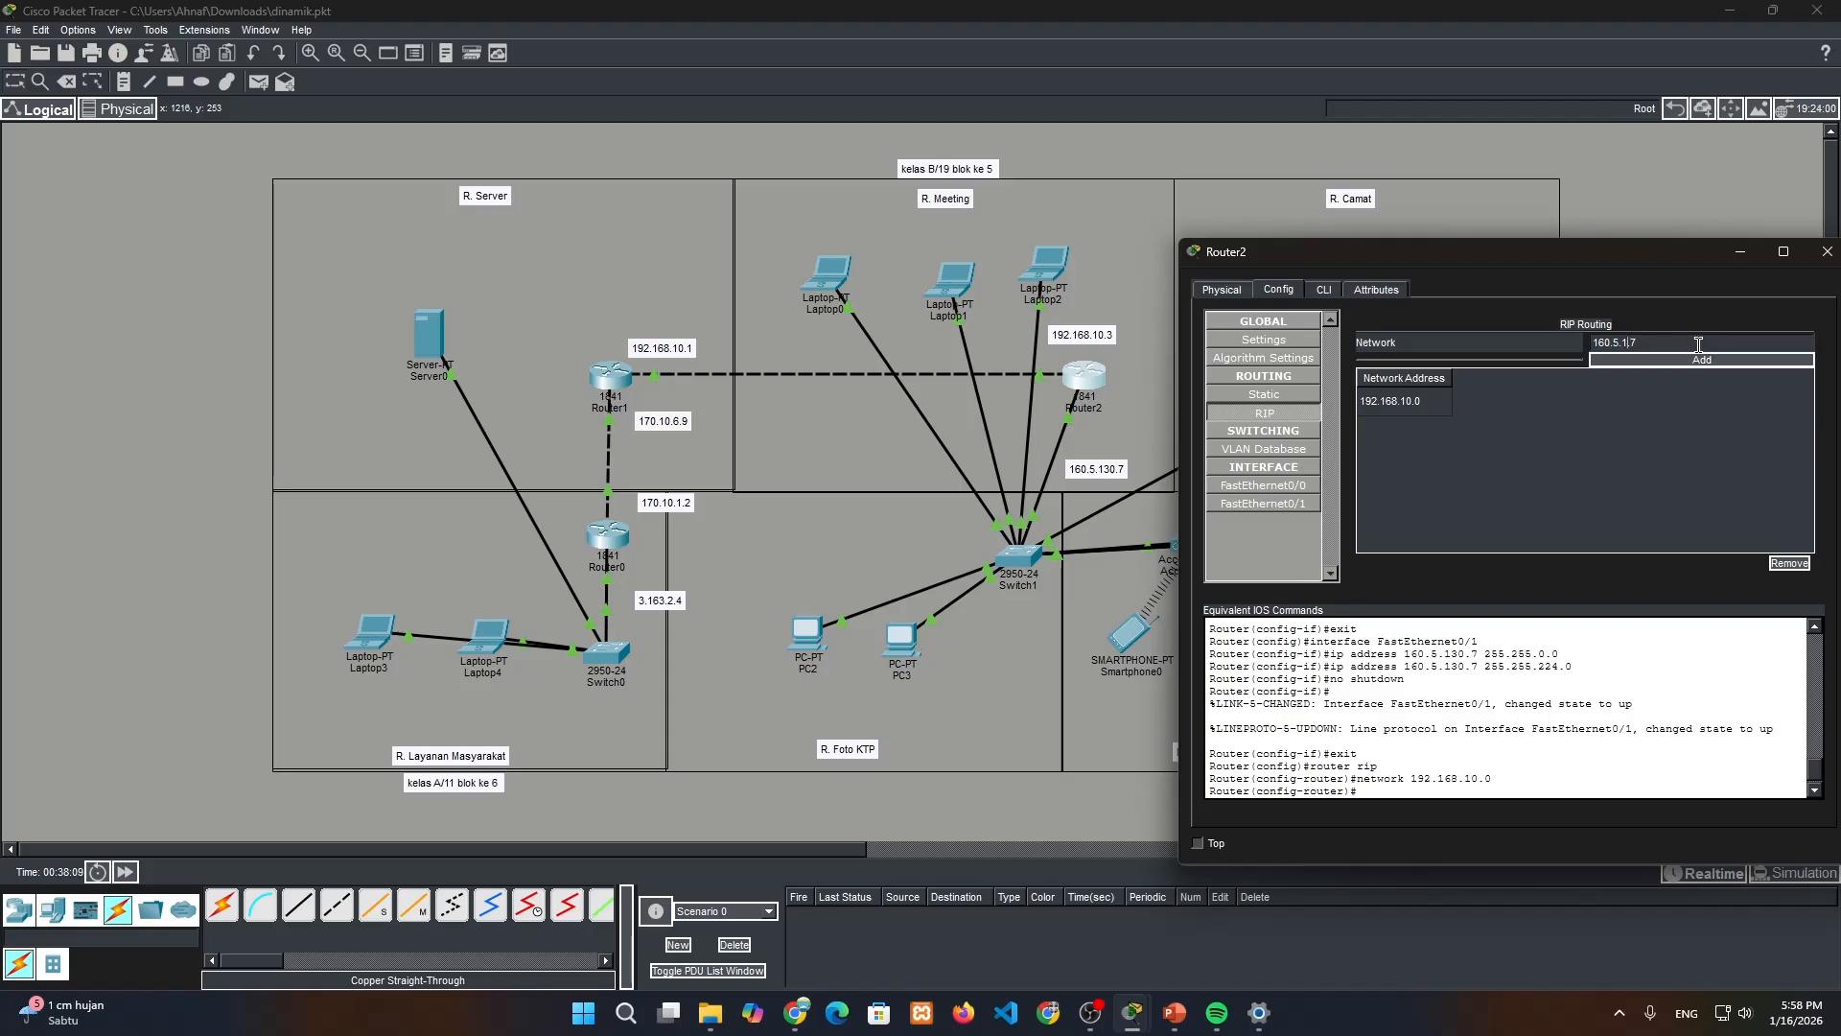
text(28.)
click(1749, 364)
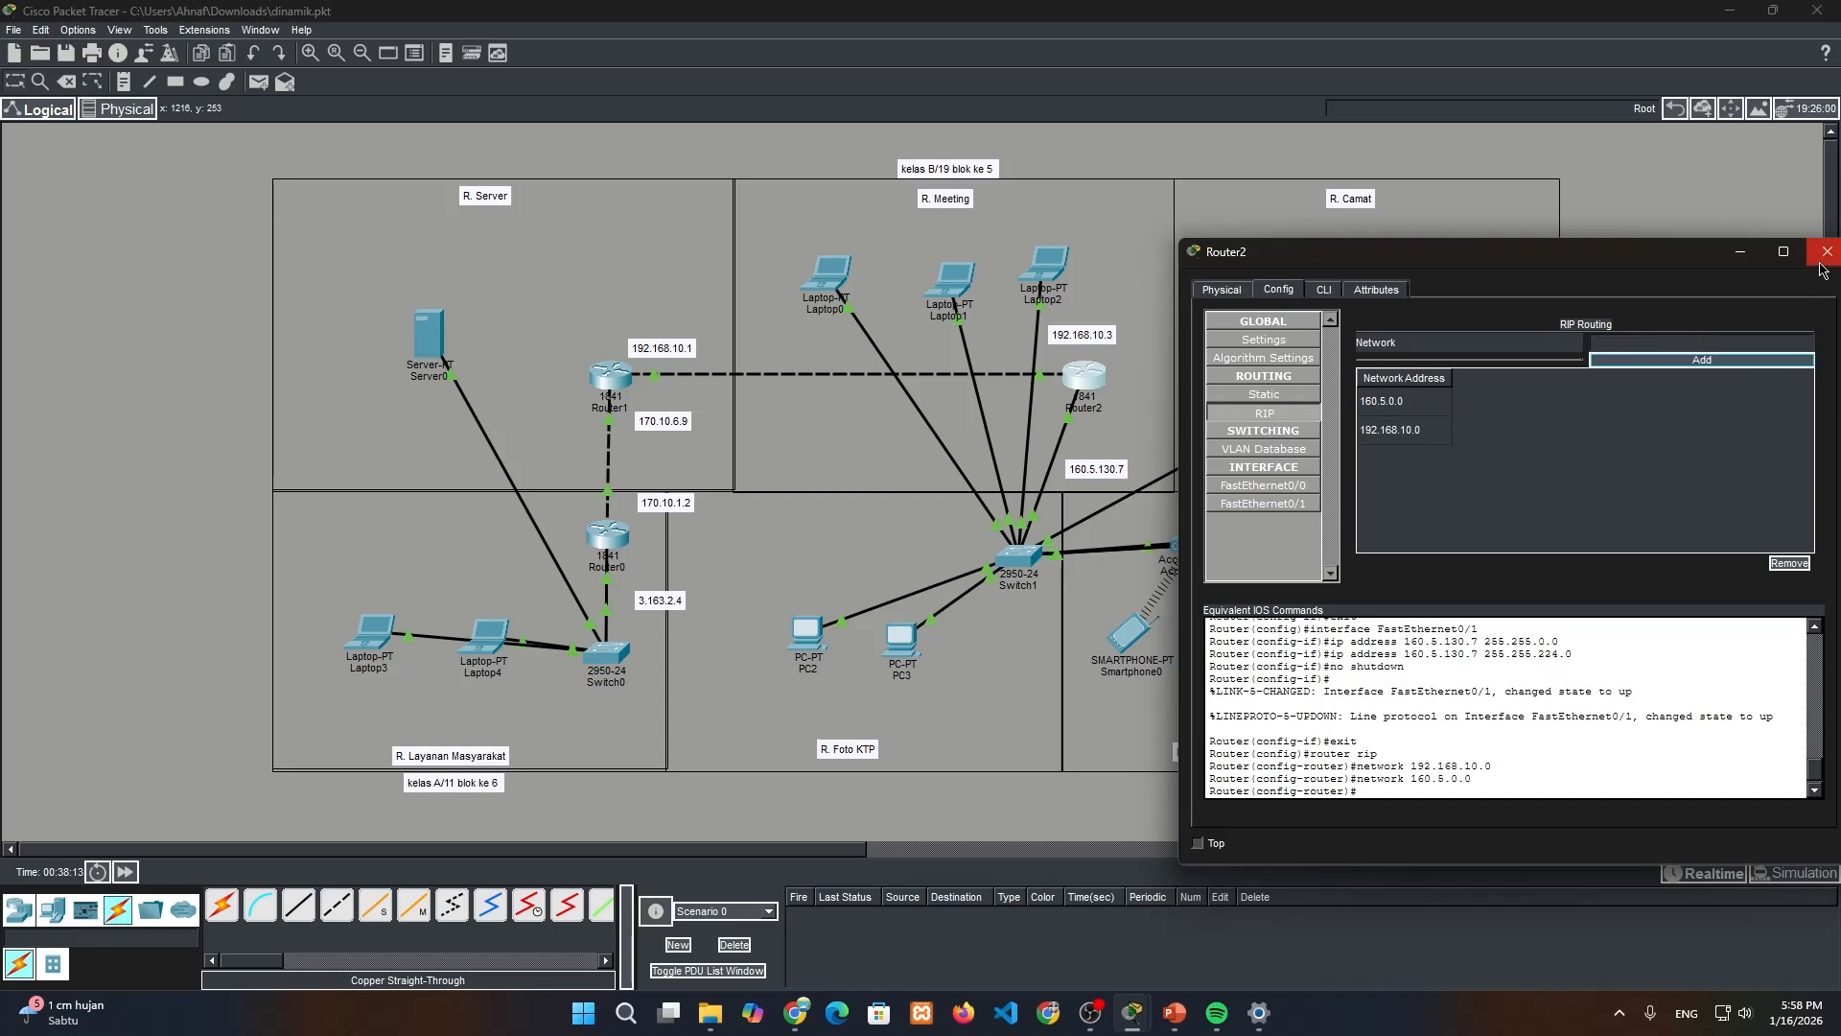
click(1827, 251)
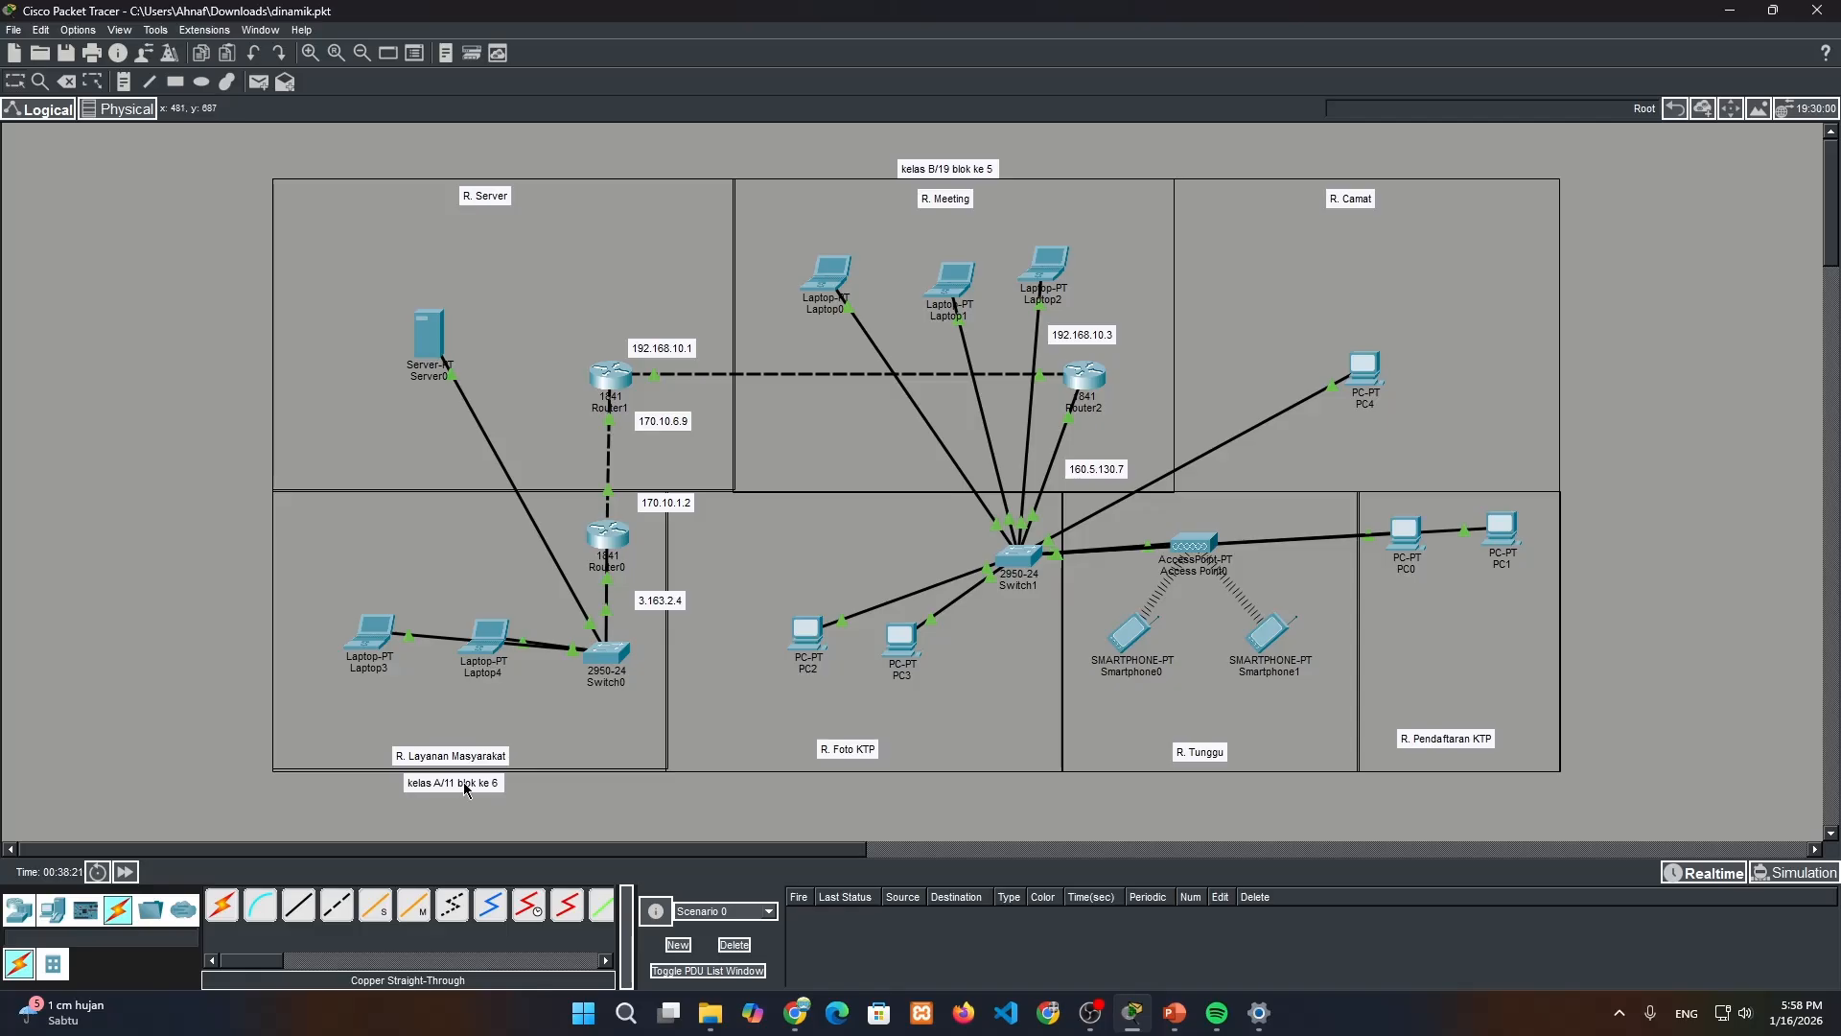
Open Laptop4's IP configuration and copy the noted gateway address 3.163.2.4 from the topology label beside Router0
click(493, 629)
click(741, 220)
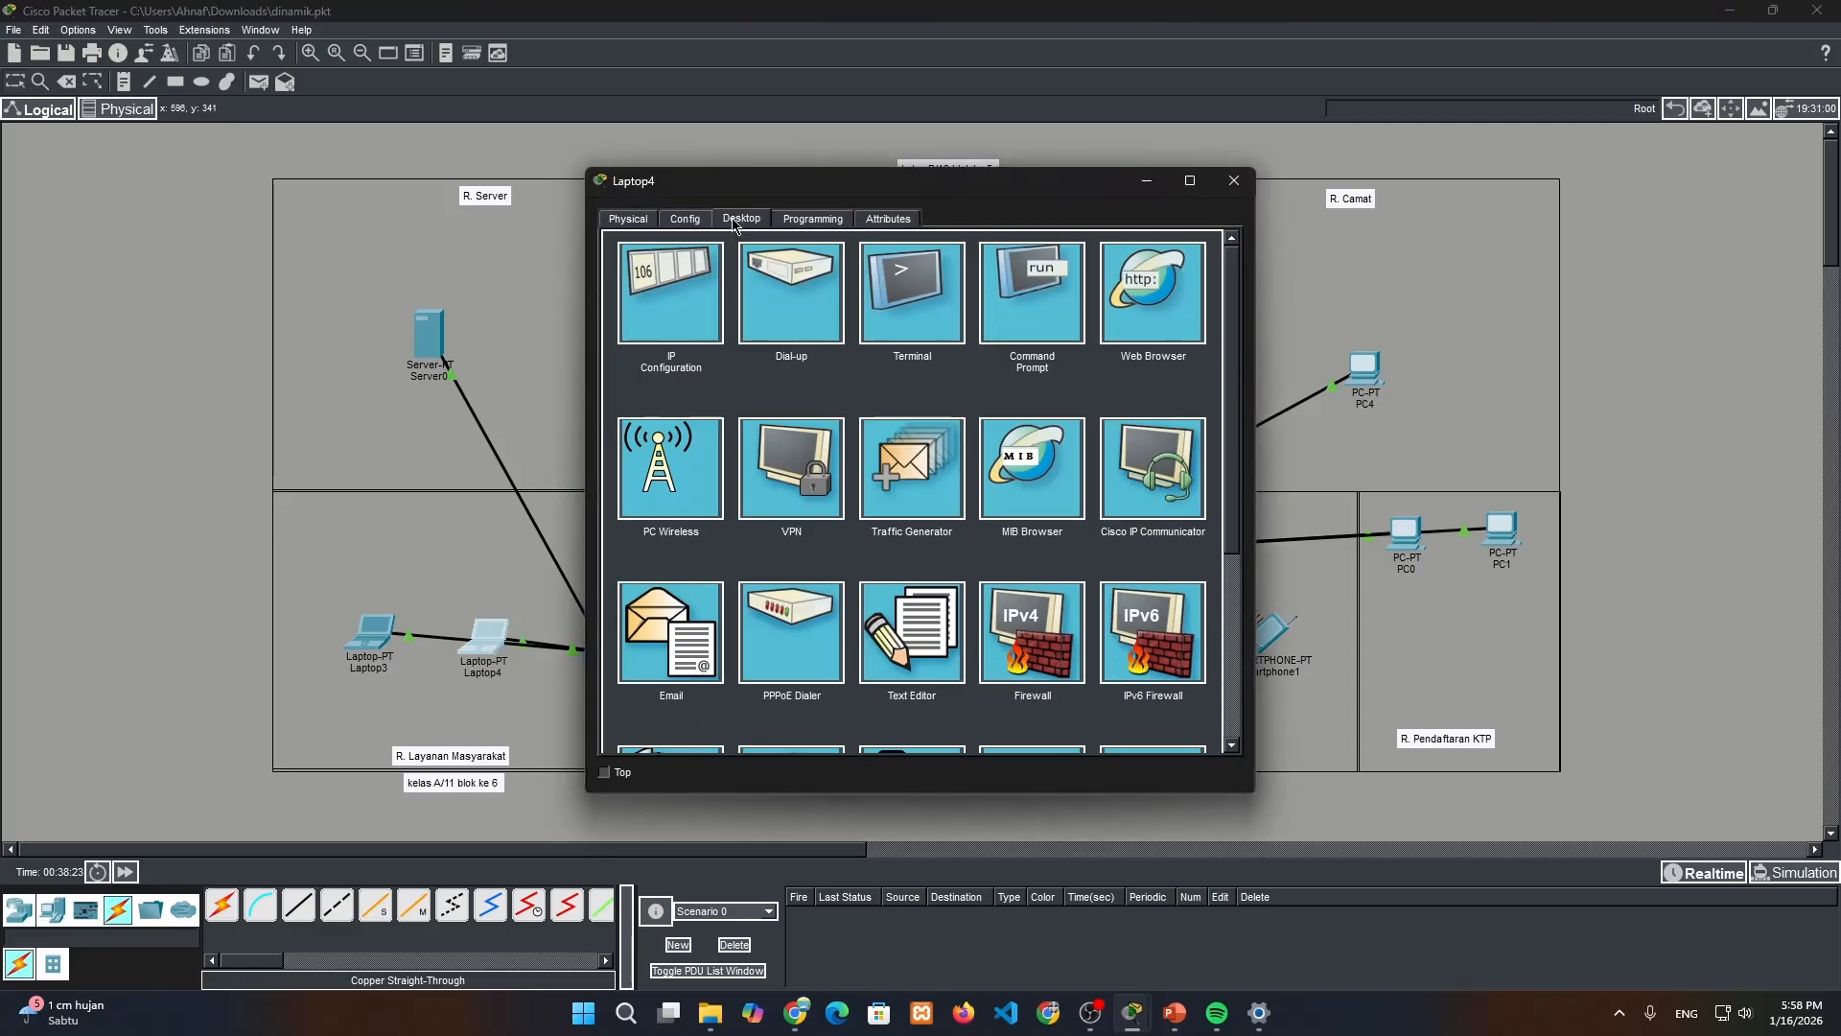
click(685, 278)
drag(780, 189, 1102, 225)
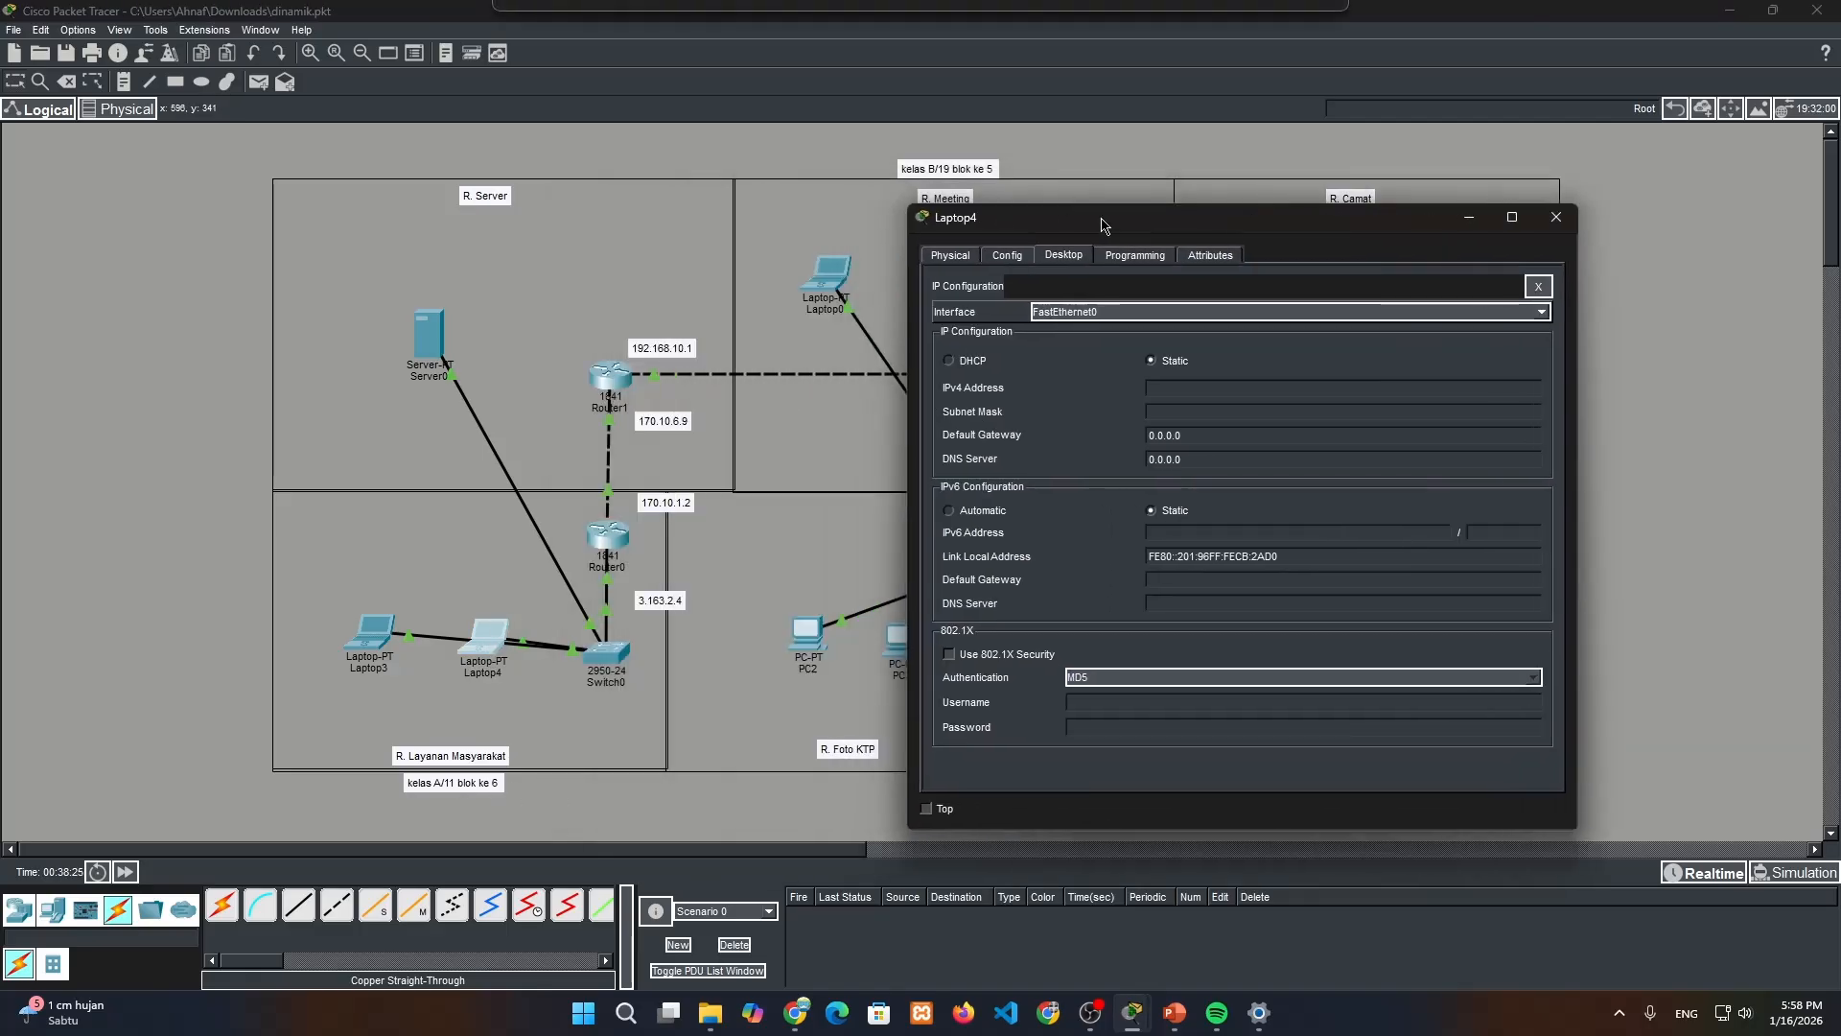
double_click(661, 599)
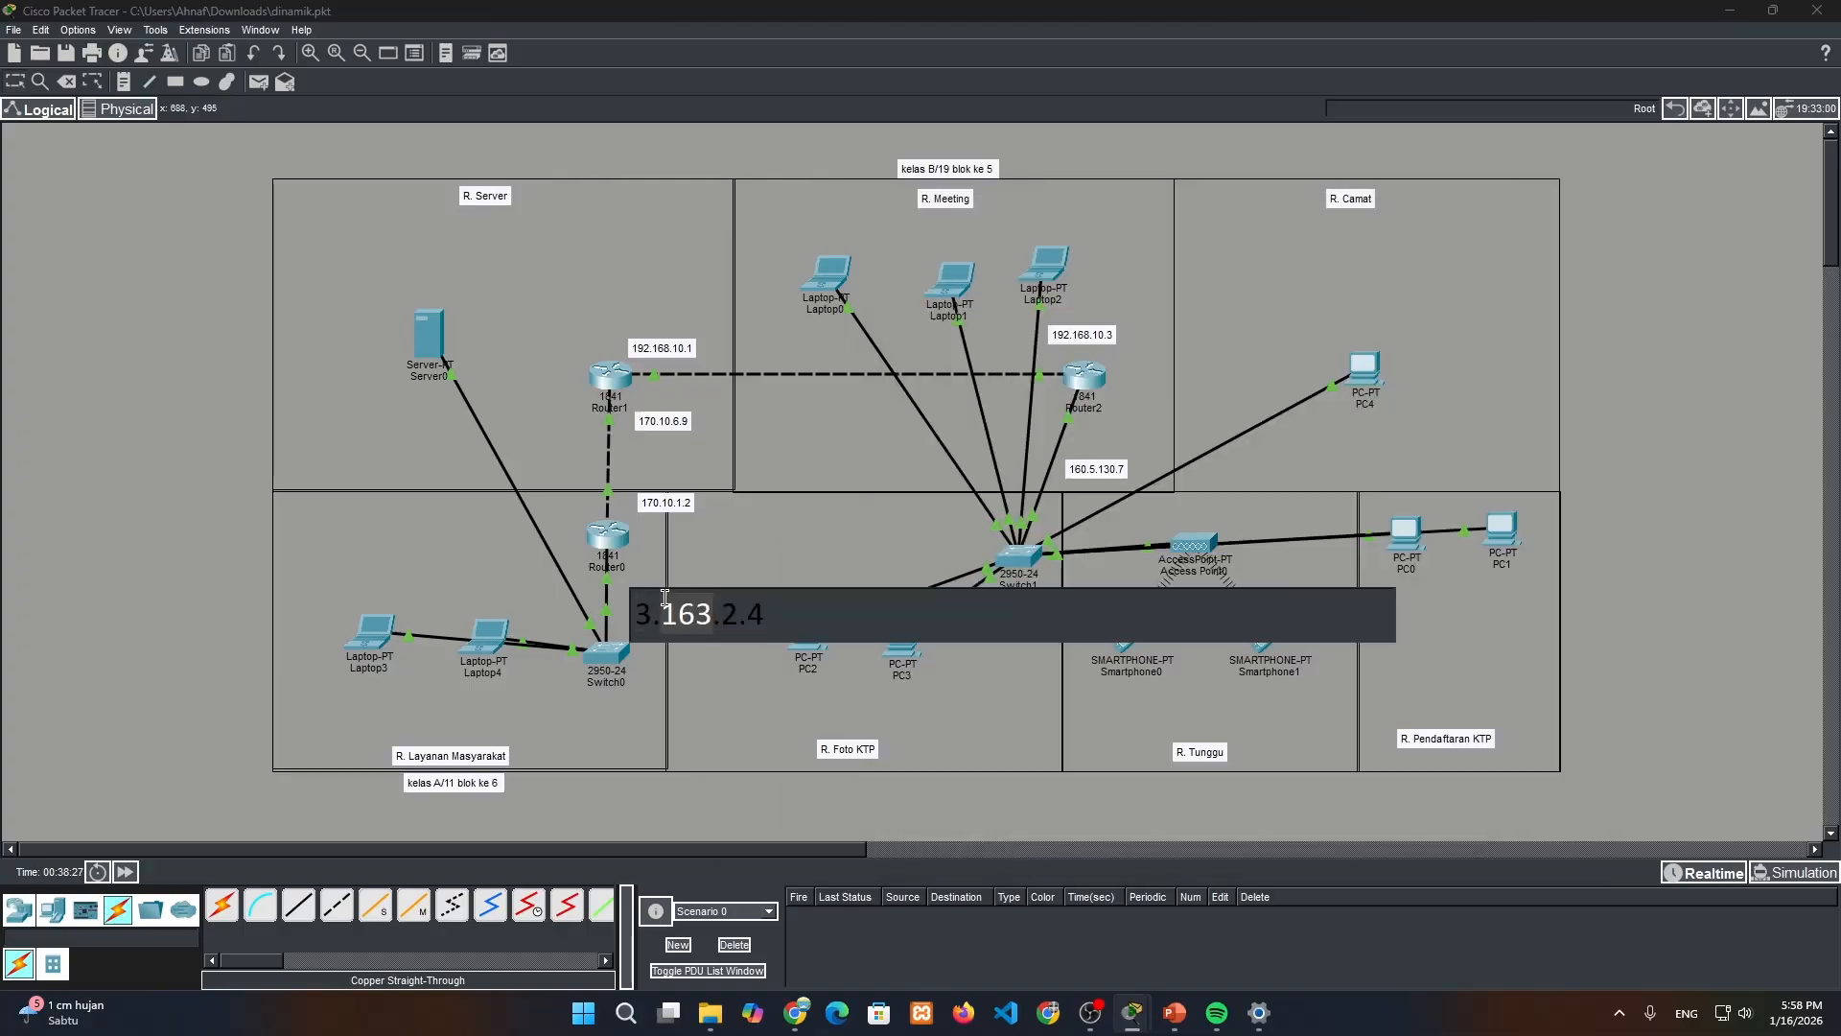
key(ctrl+a)
key(ctrl+c)
click(503, 643)
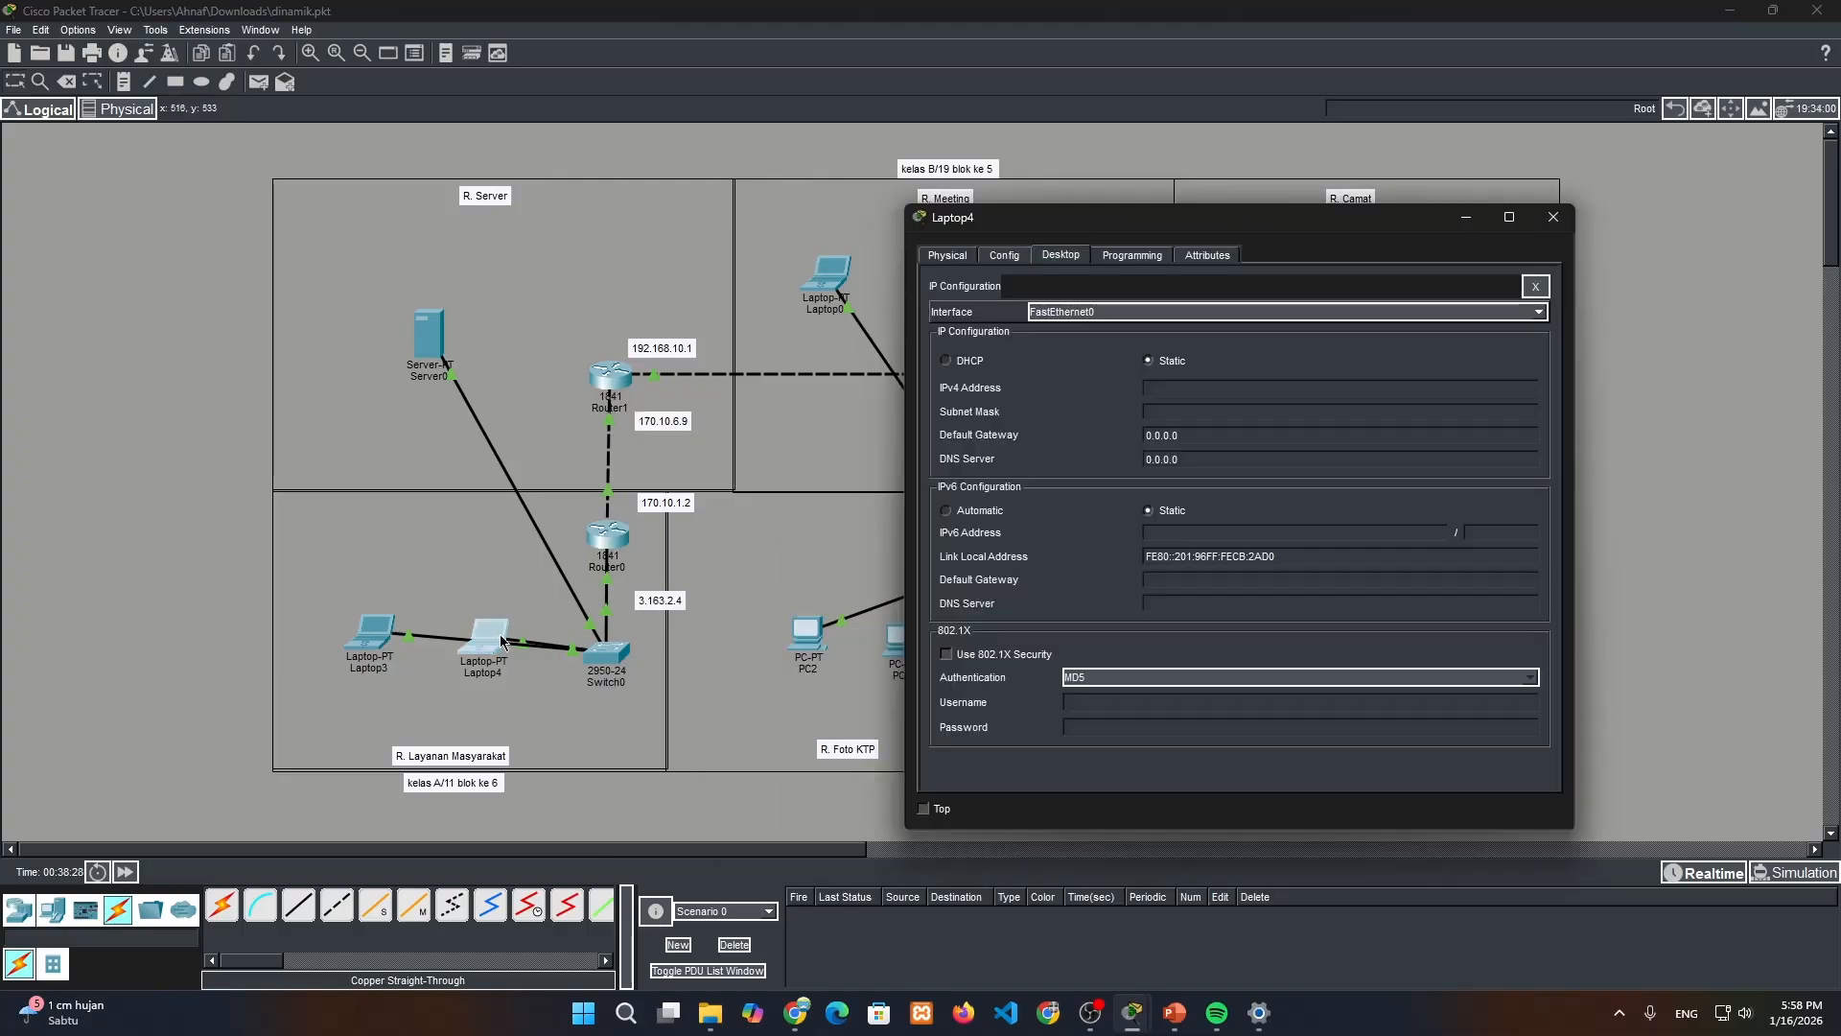
Give Laptop4 the default gateway 3.163.2.4, IPv4 address 3.164.9.8 and subnet mask 255.224.0.0, and close its window
click(1215, 392)
click(1203, 433)
key(ctrl+a)
key(ctrl+v)
key(ctrl+v)
click(1231, 408)
text(224)
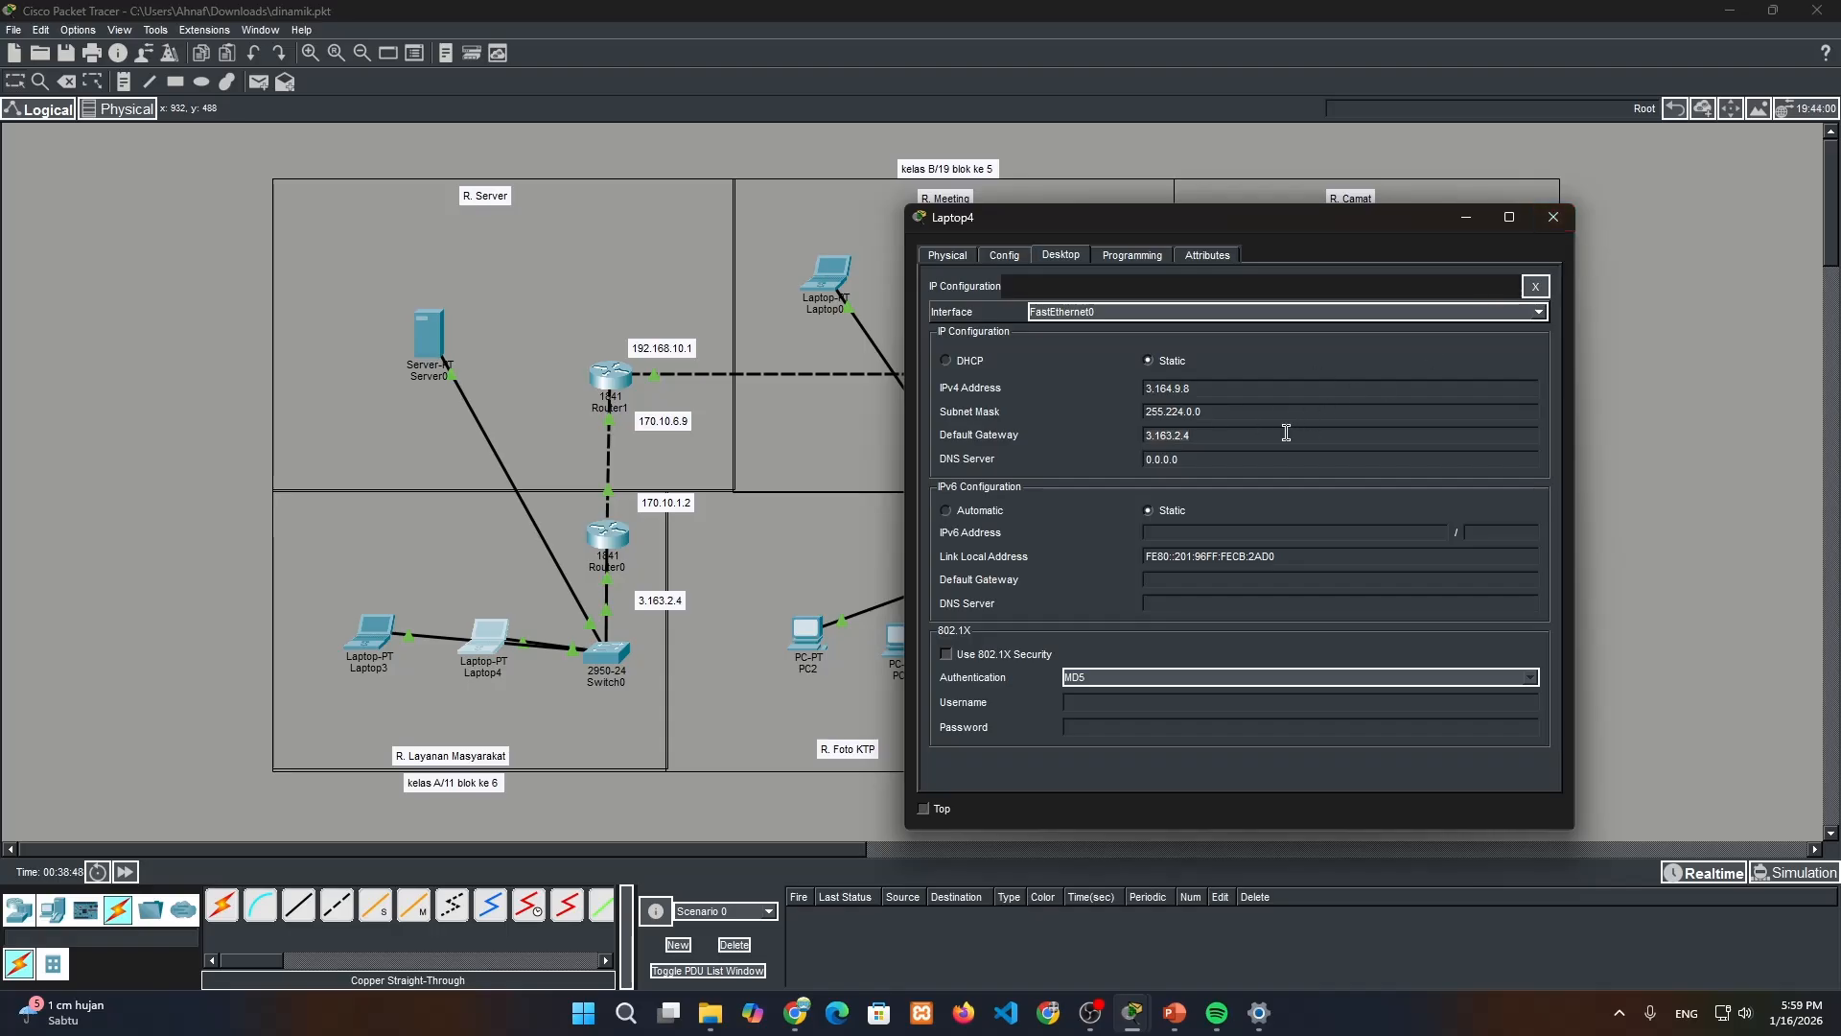
click(1553, 216)
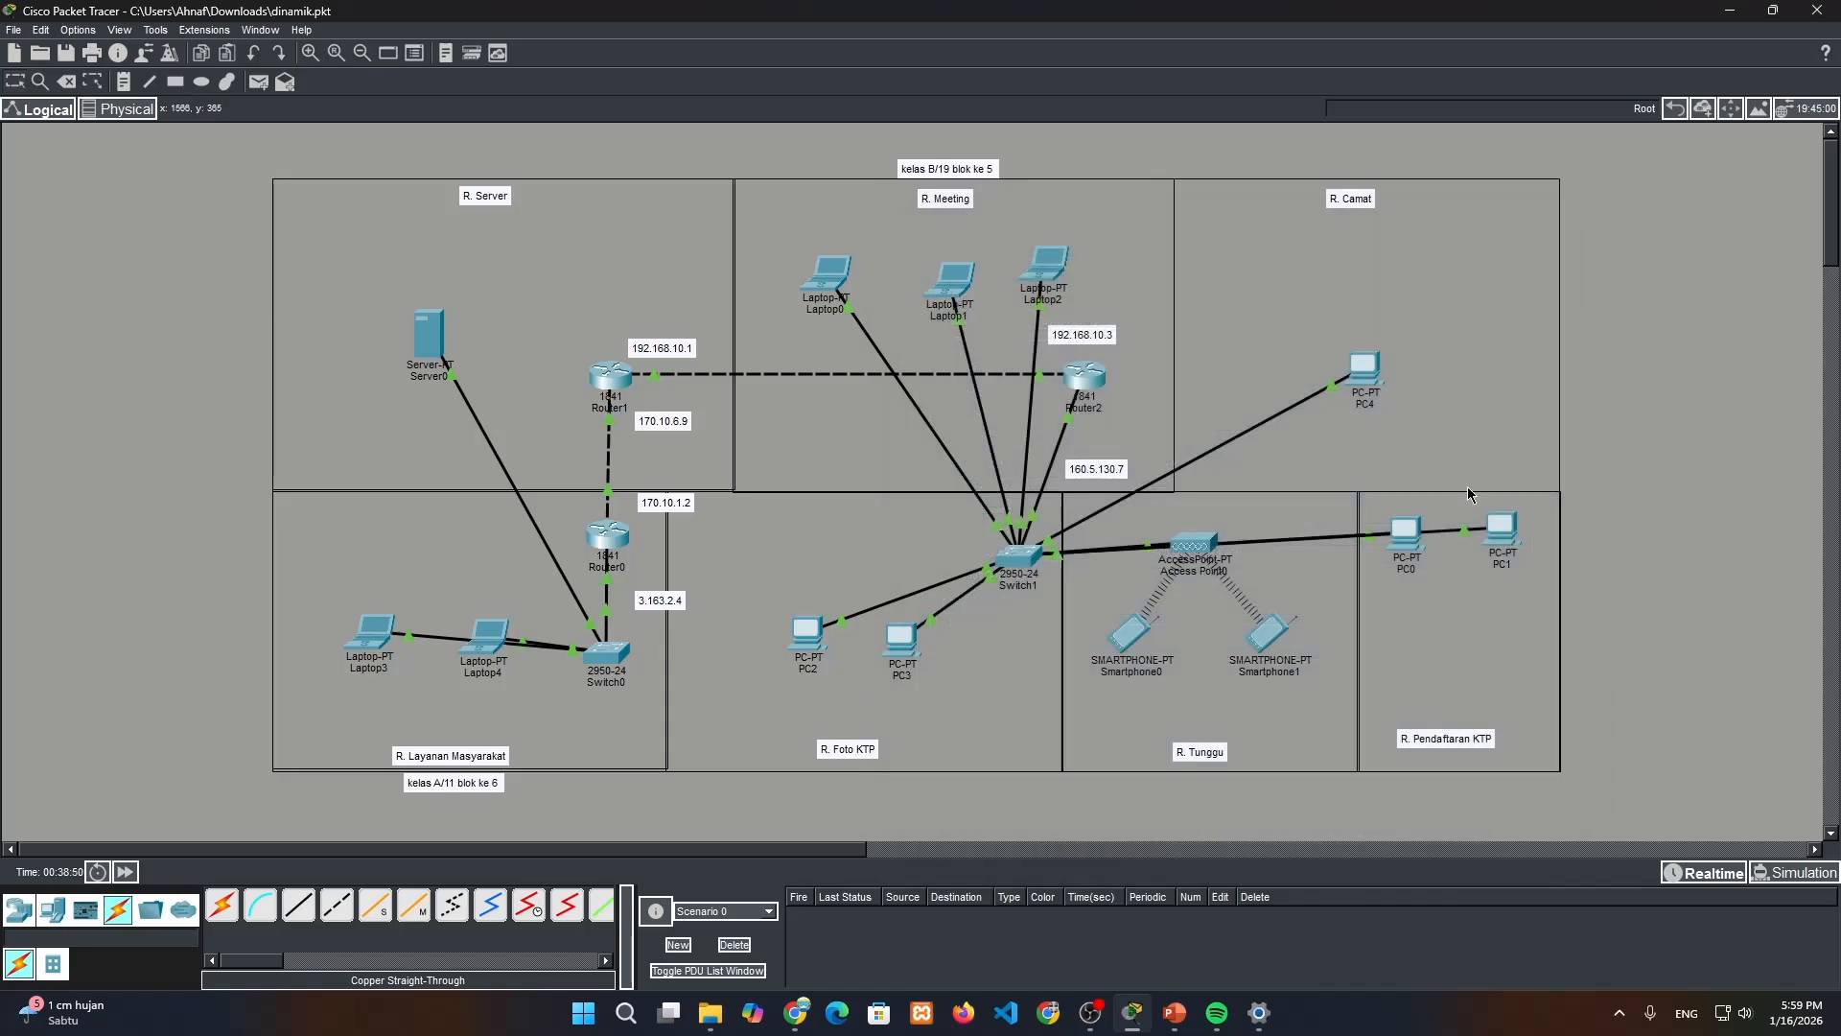
Set Laptop3's default gateway to the copied address 3.163.2.4 in its IP configuration
click(374, 635)
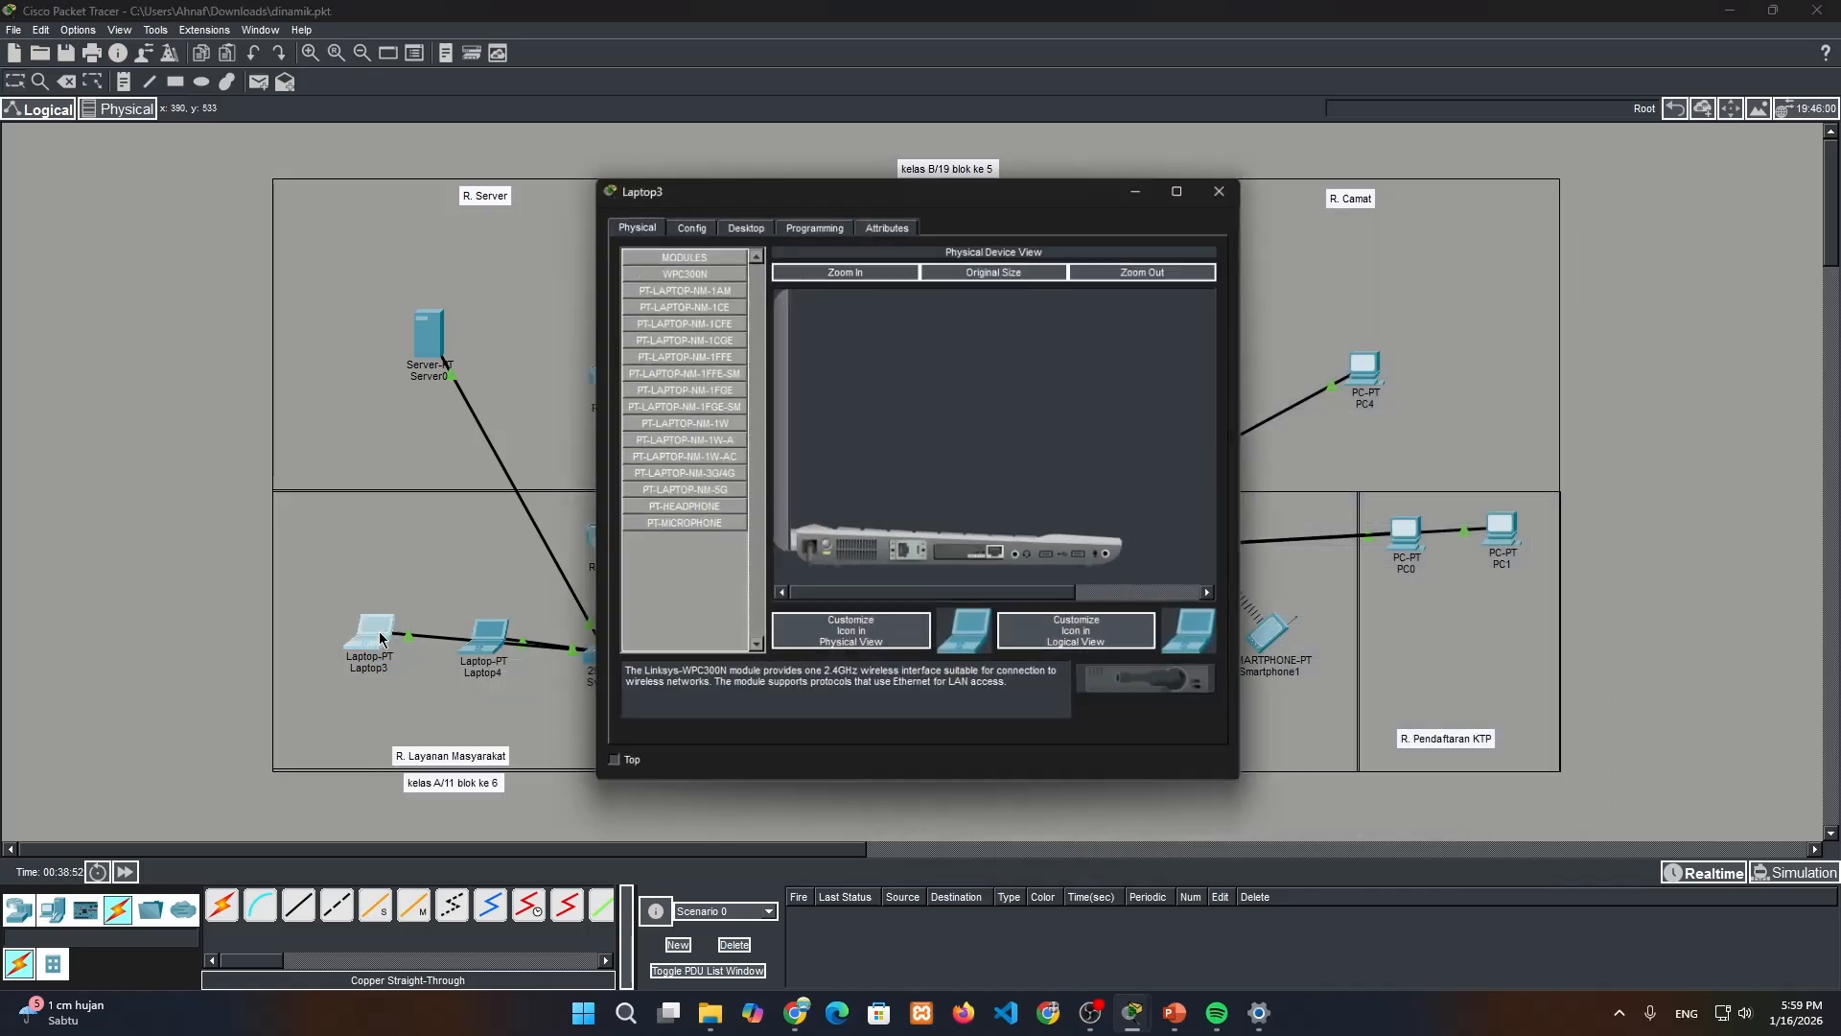
click(738, 224)
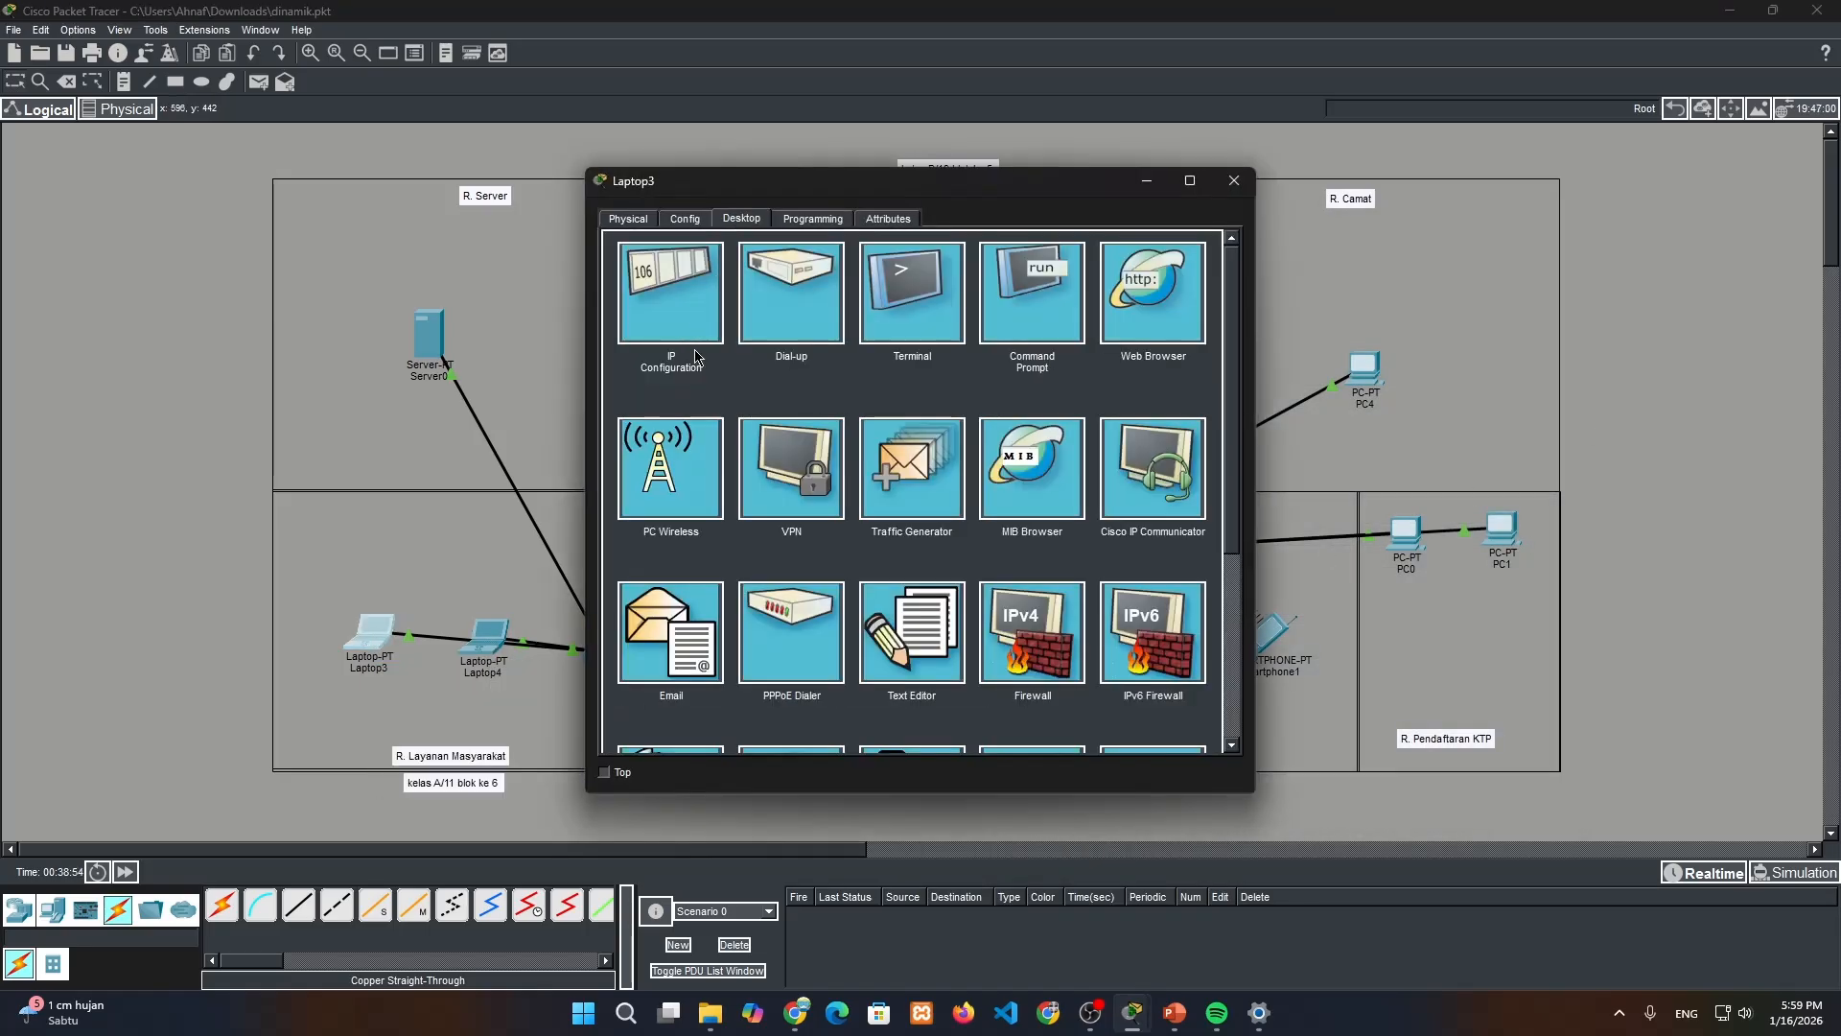
click(683, 305)
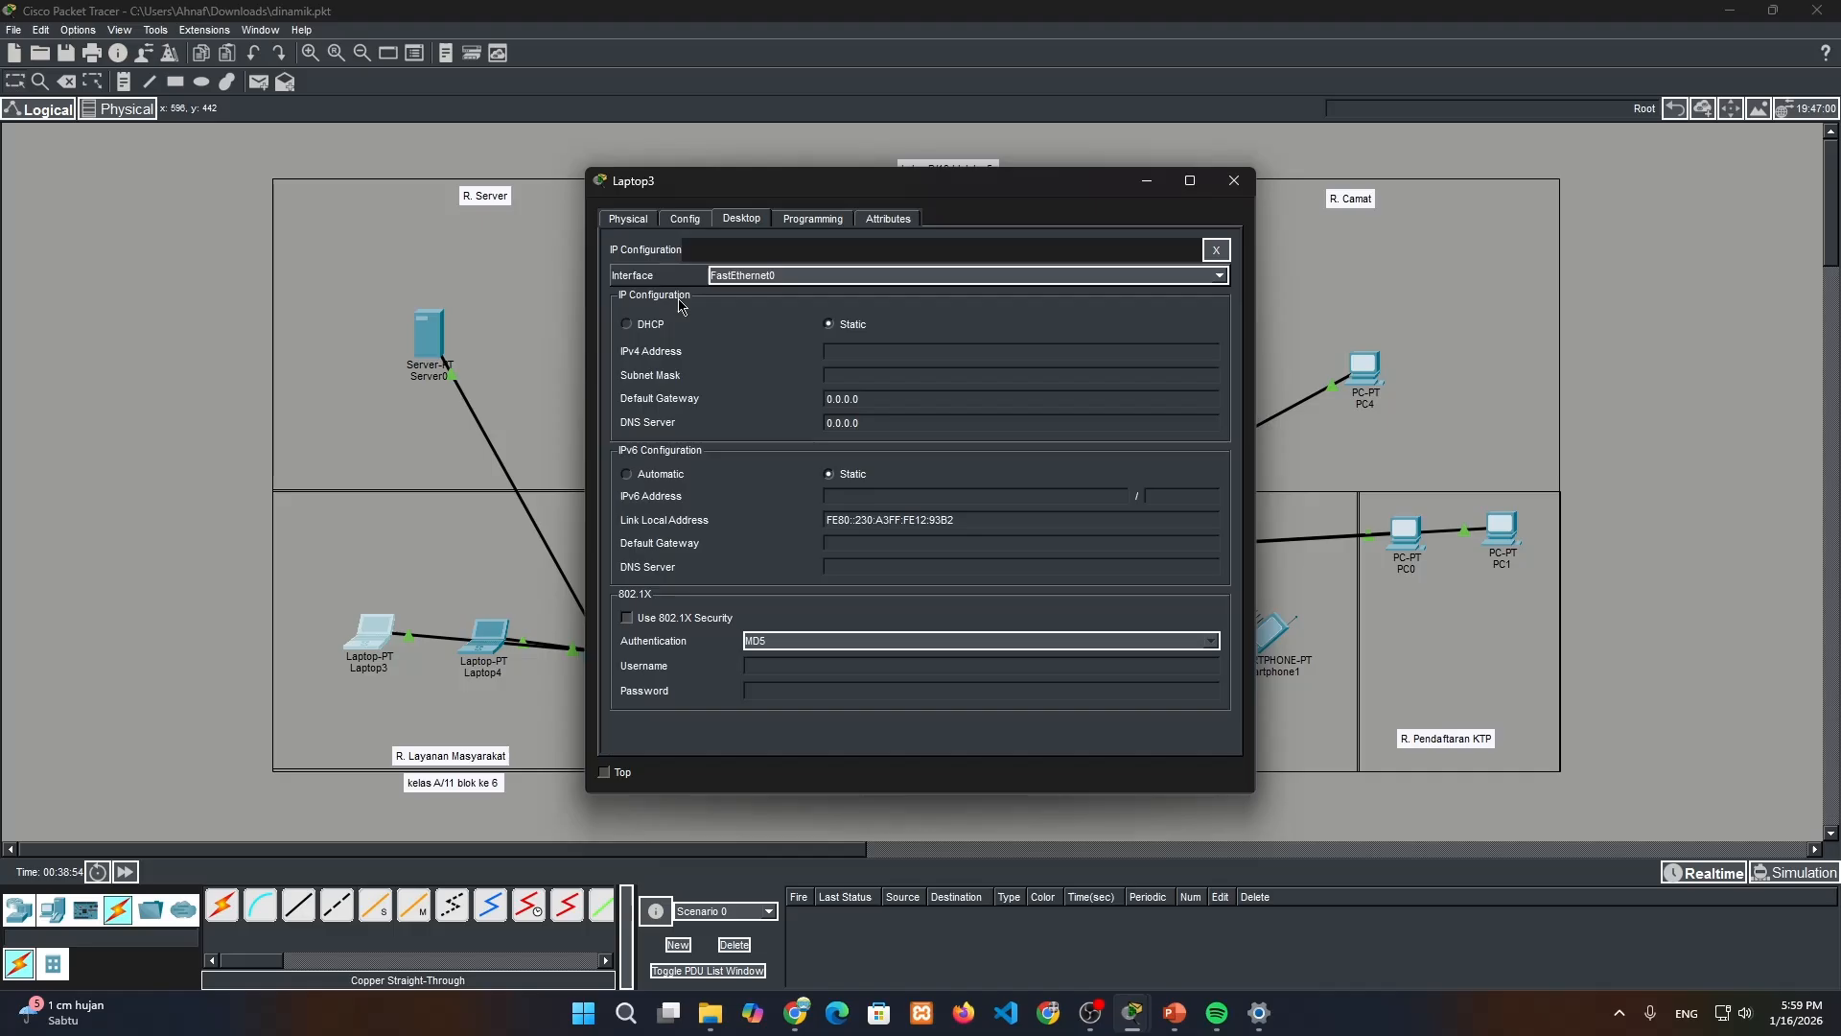
click(881, 396)
key(ctrl+v)
Give Laptop3 a static IPv4 address starting with 3.165.2, fill in its subnet mask and close its window
click(880, 357)
key(ctrl+v)
key(BackSpace)
text(5.2.)
click(954, 372)
click(1234, 180)
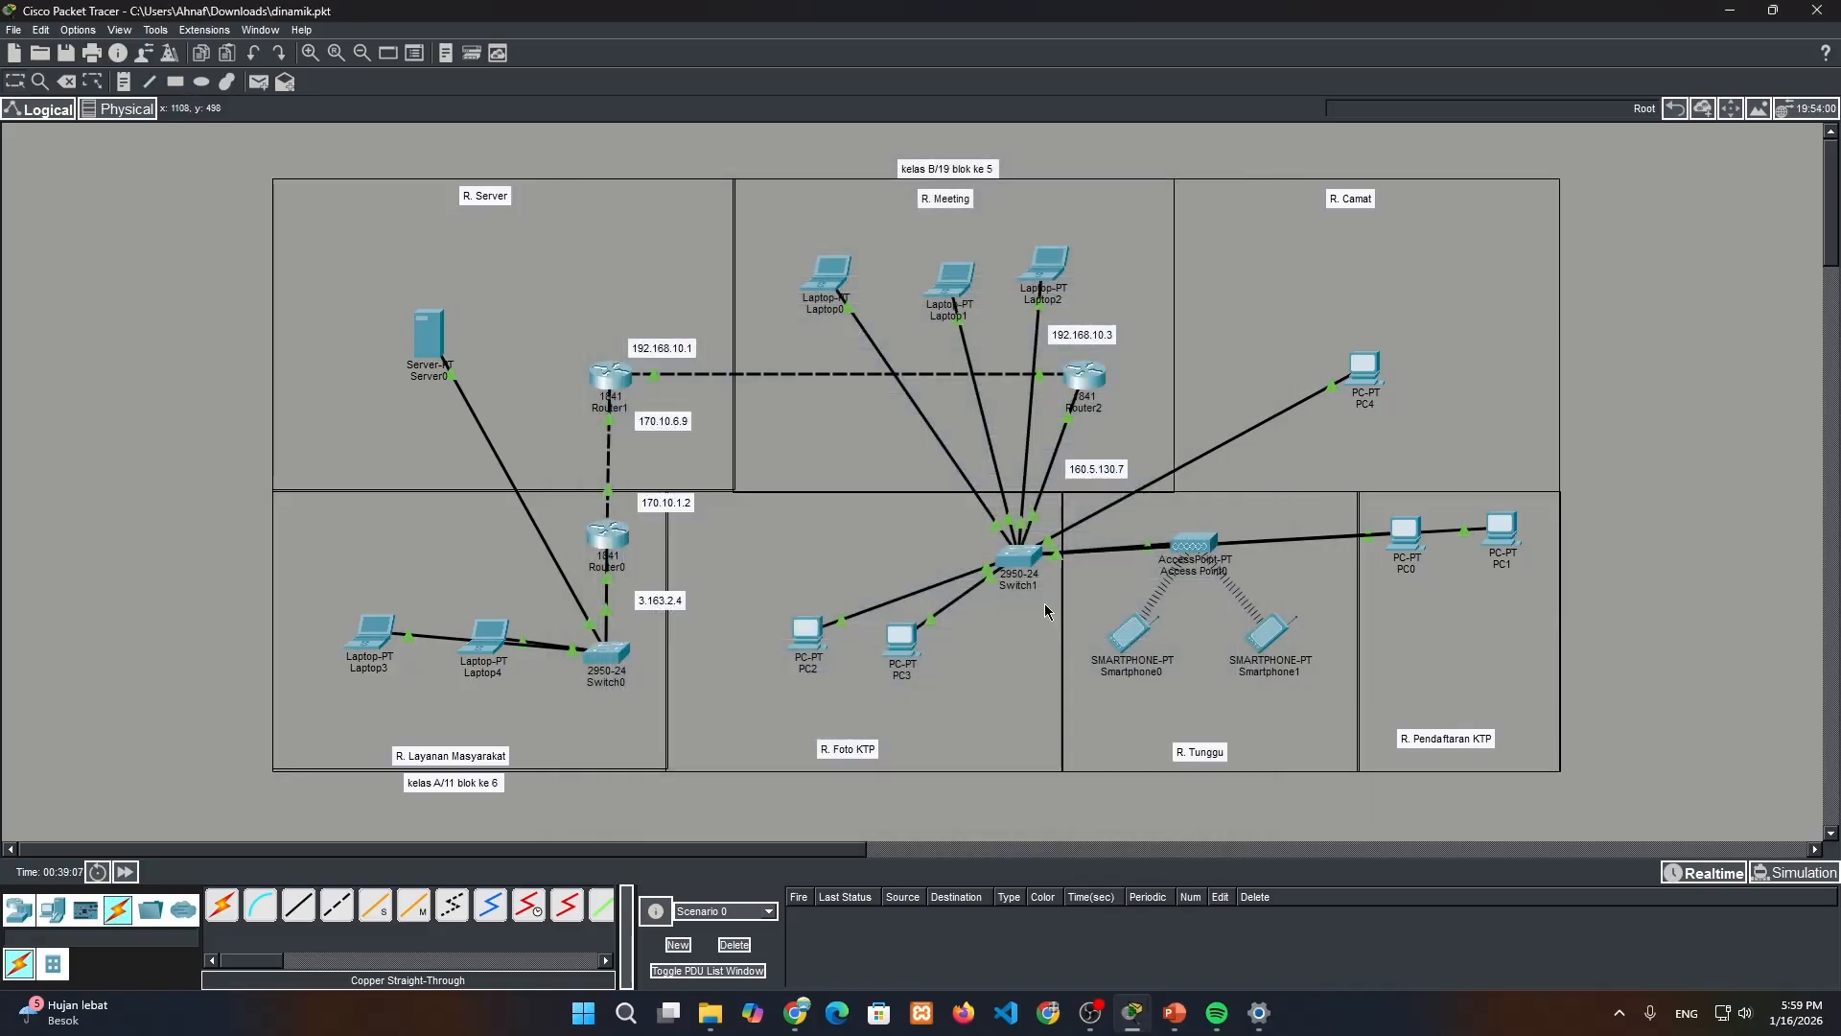
Copy the noted address 160.5.130.7 below Router2 and set it as Laptop2's default gateway
mouse_move(485, 648)
triple_click(1105, 474)
key(ctrl+c)
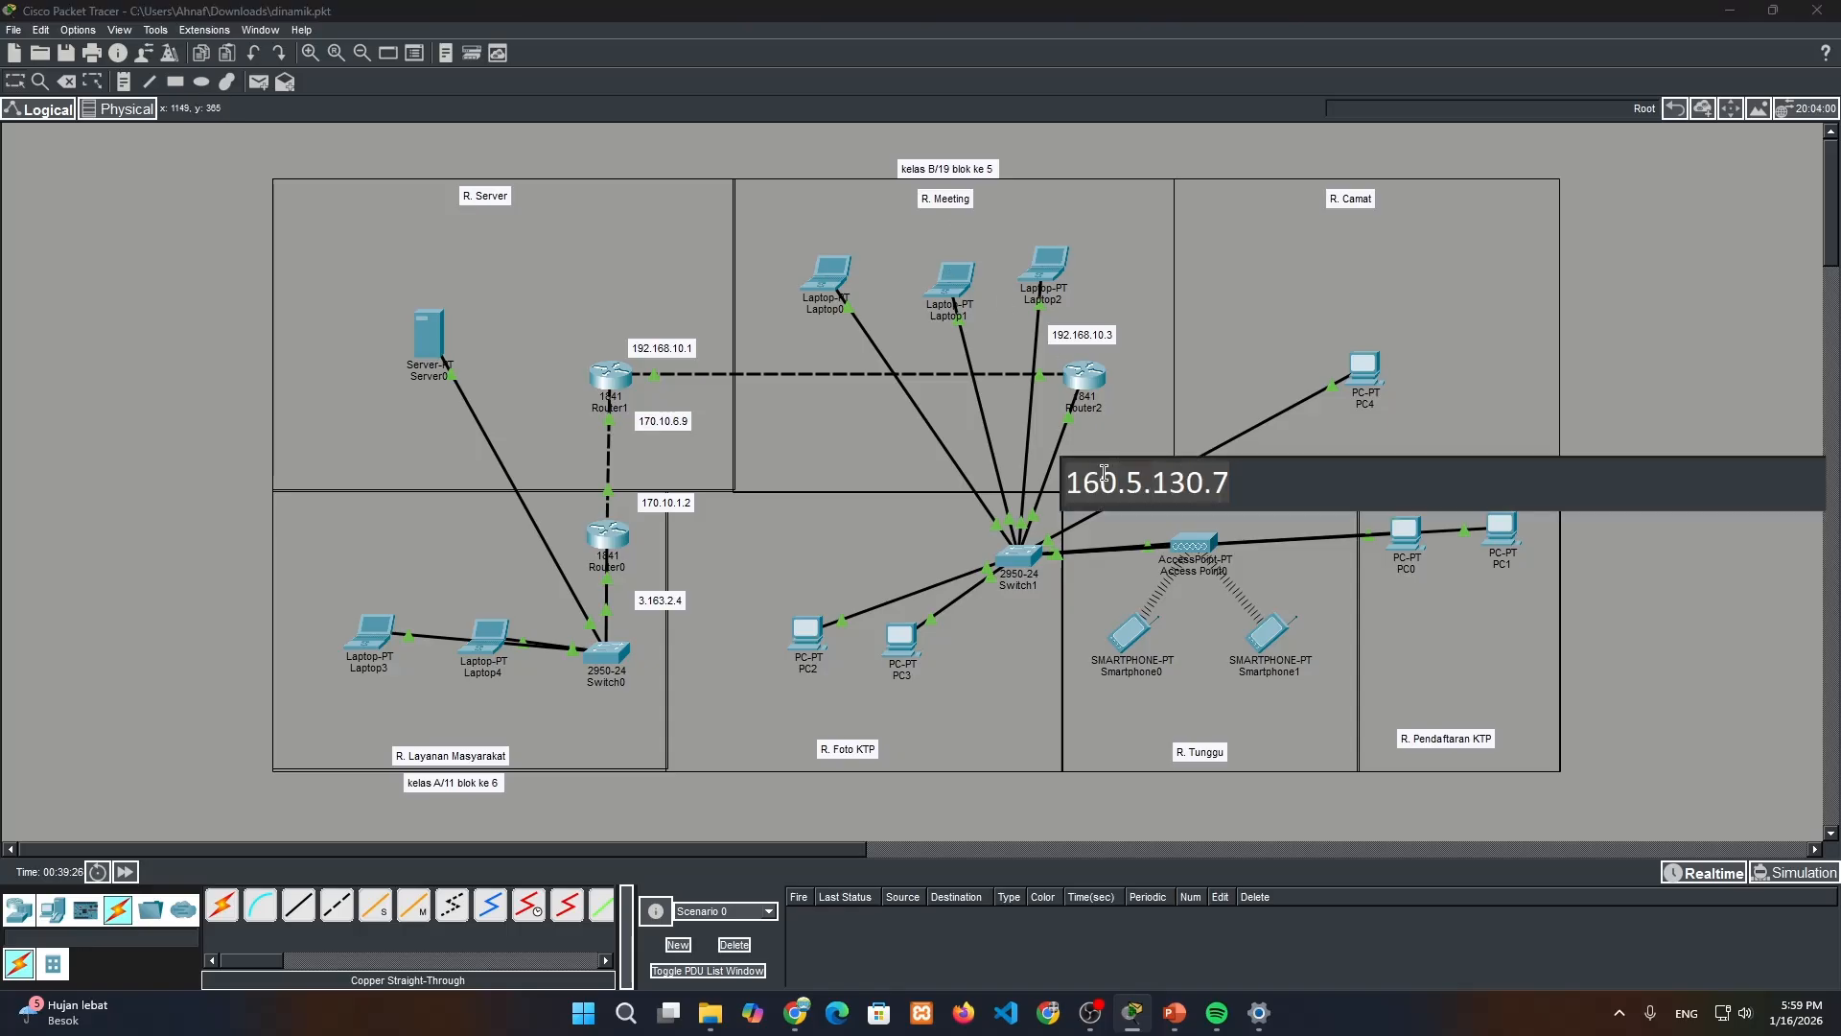
click(1649, 636)
click(1045, 266)
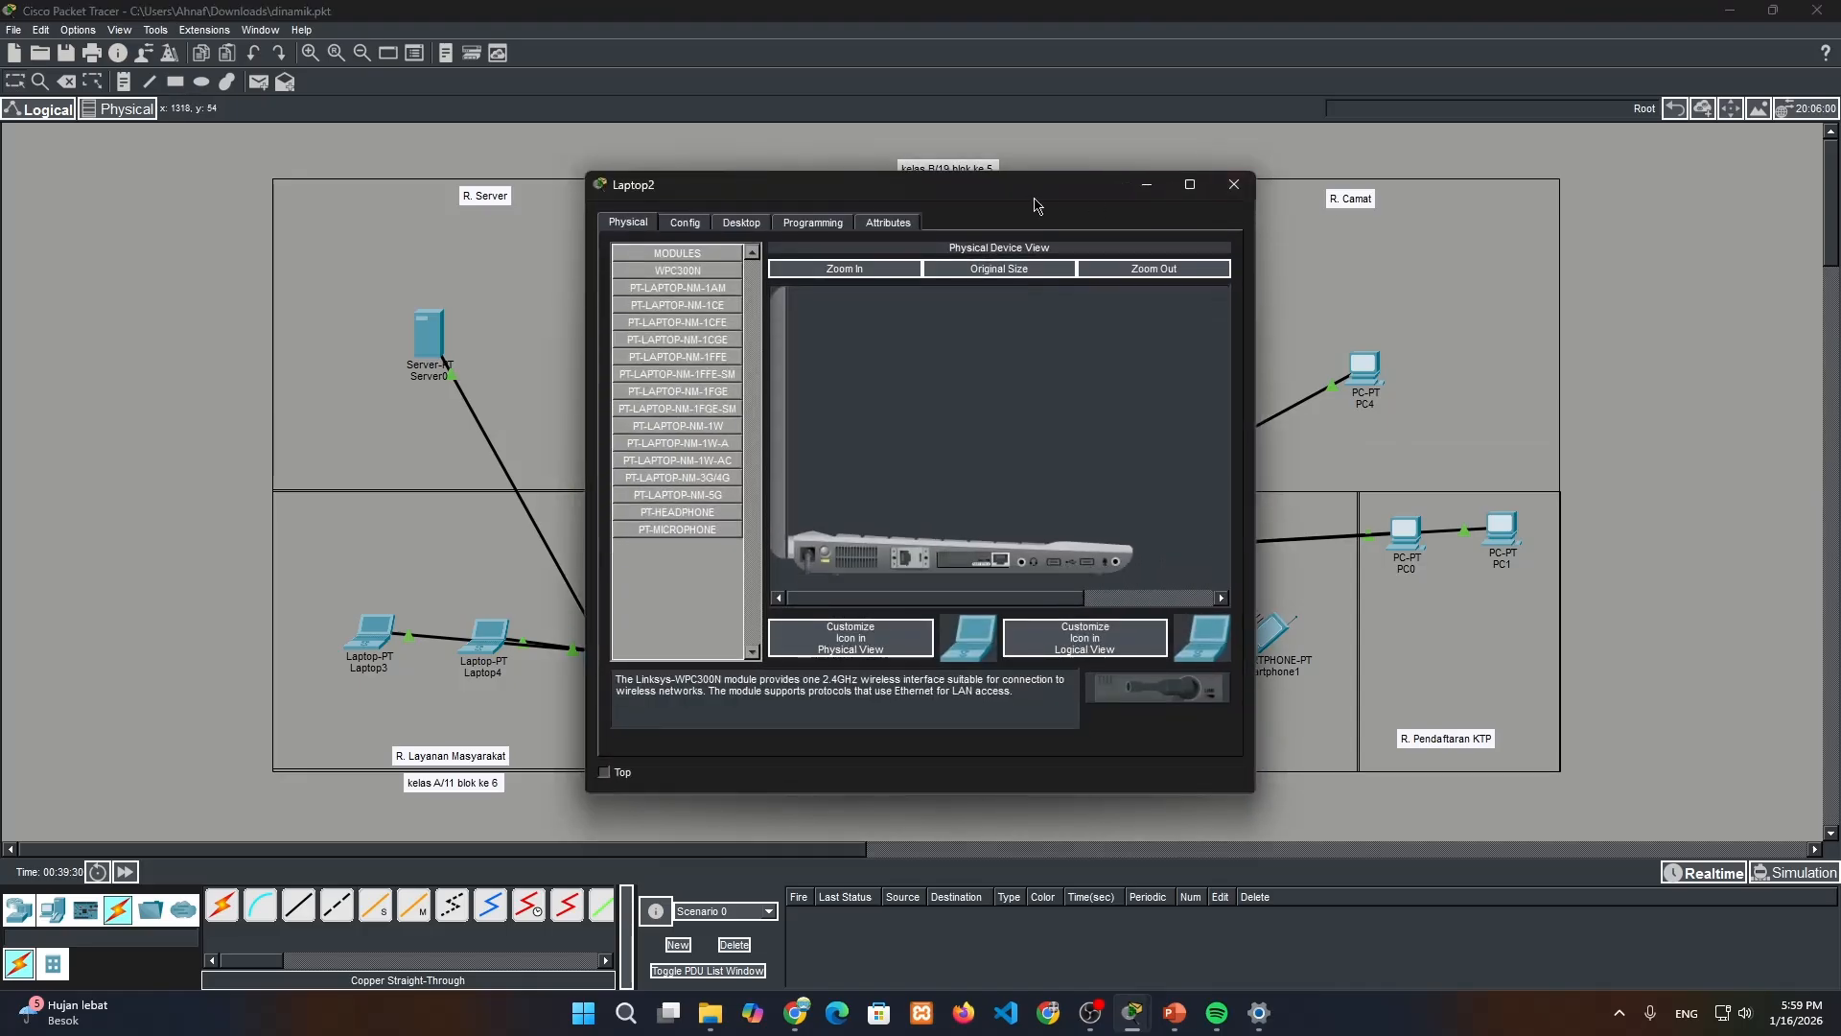
drag(1035, 201, 1653, 203)
click(1302, 219)
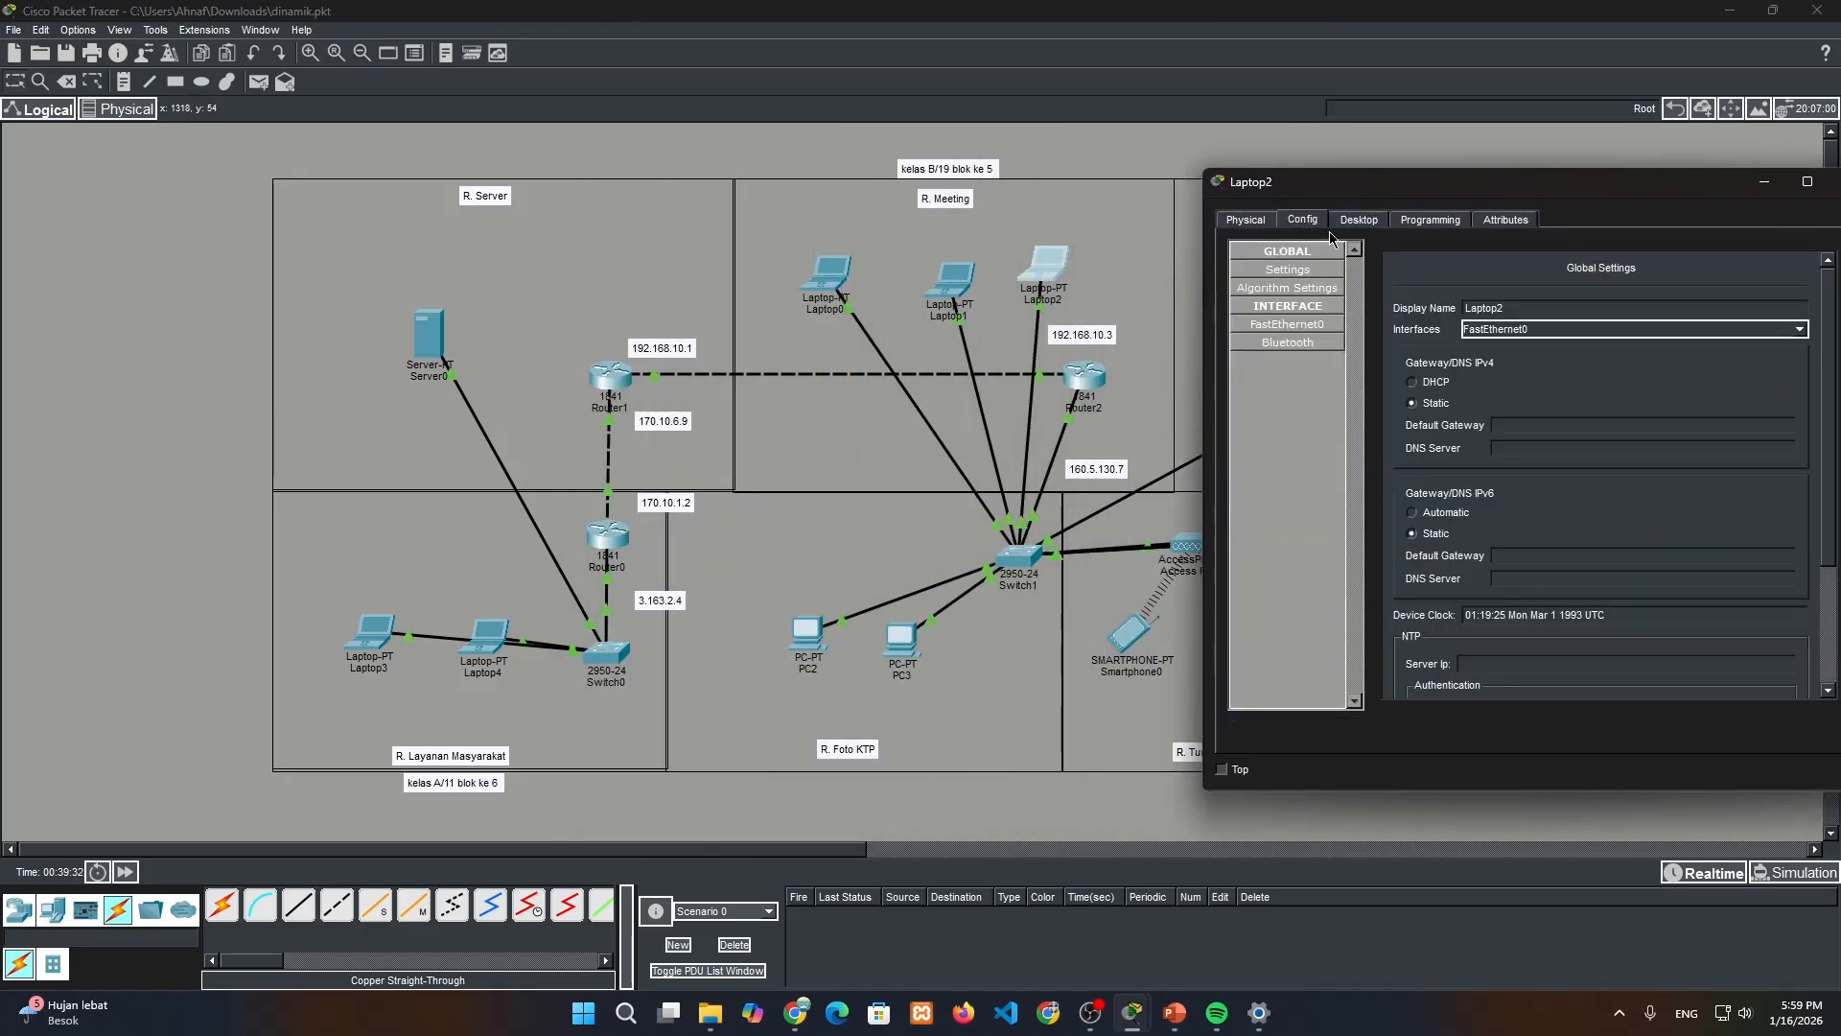
click(1359, 220)
click(1291, 313)
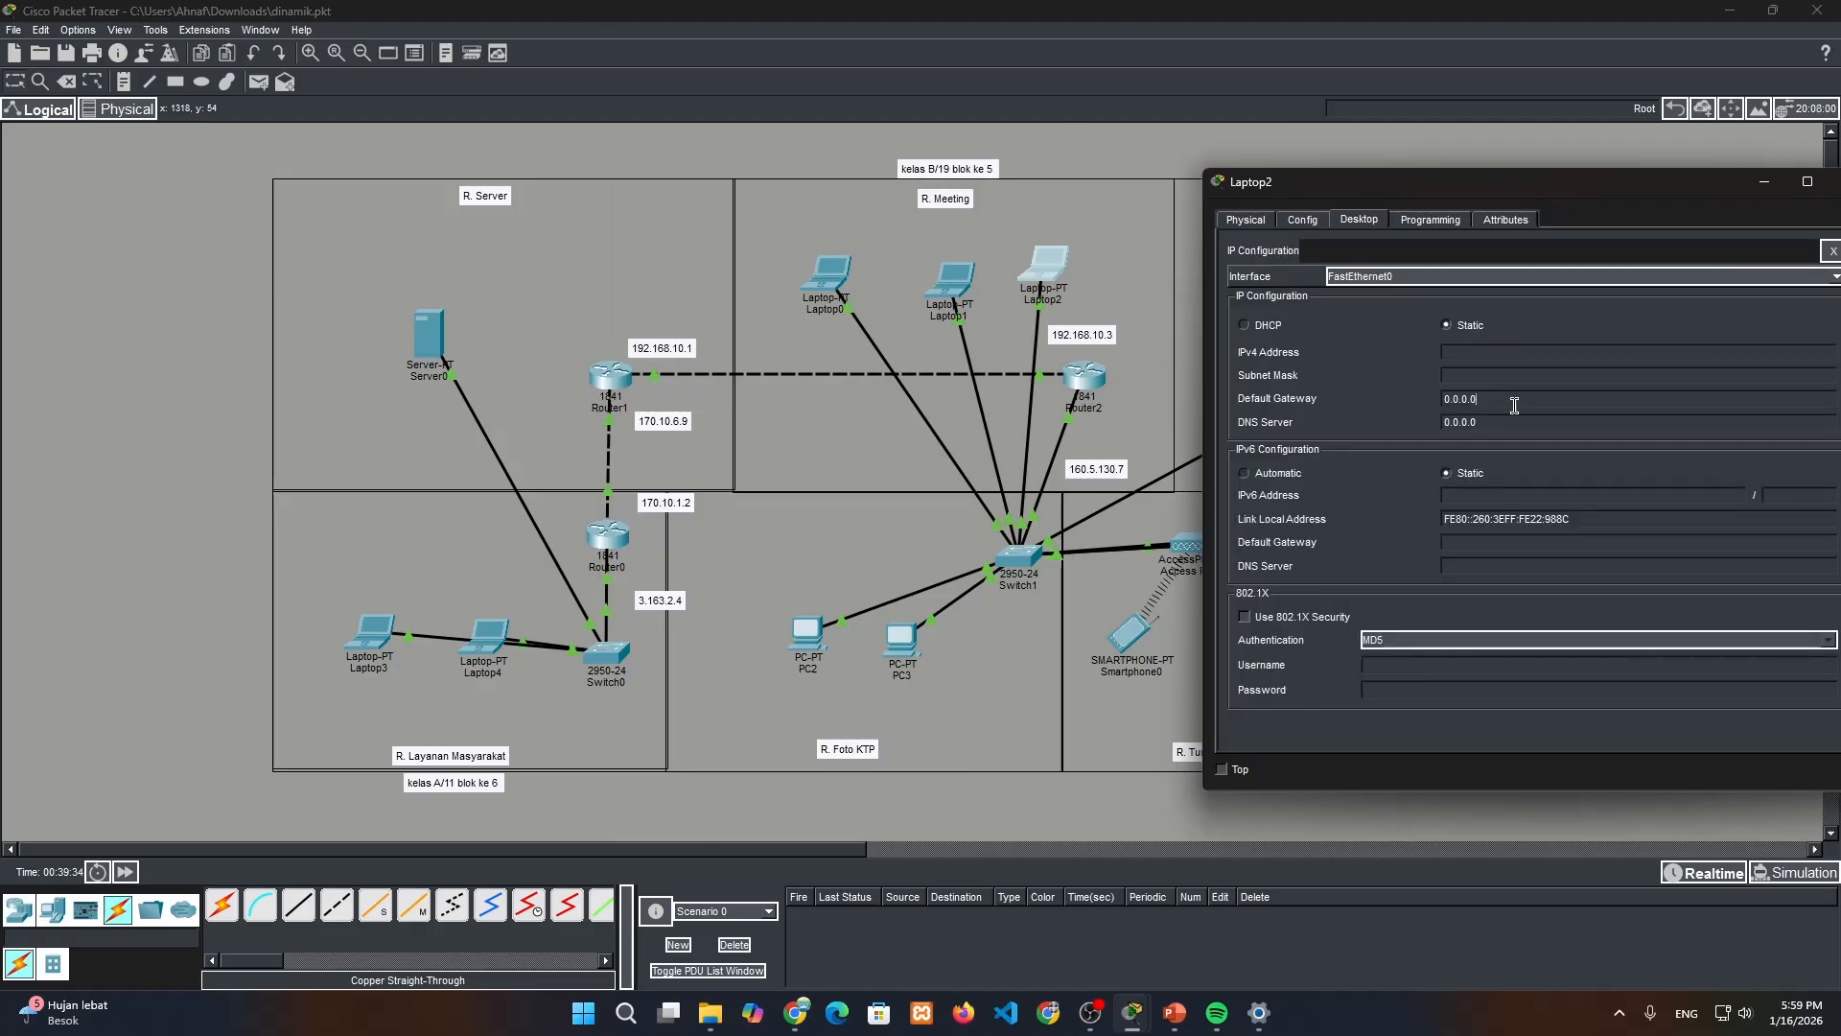
key(ctrl+a)
key(ctrl+v)
Set Laptop2's IPv4 address to 160.5.131.3 and its subnet mask to 255.255.224.0, and close its window
click(1499, 352)
key(ctrl+v)
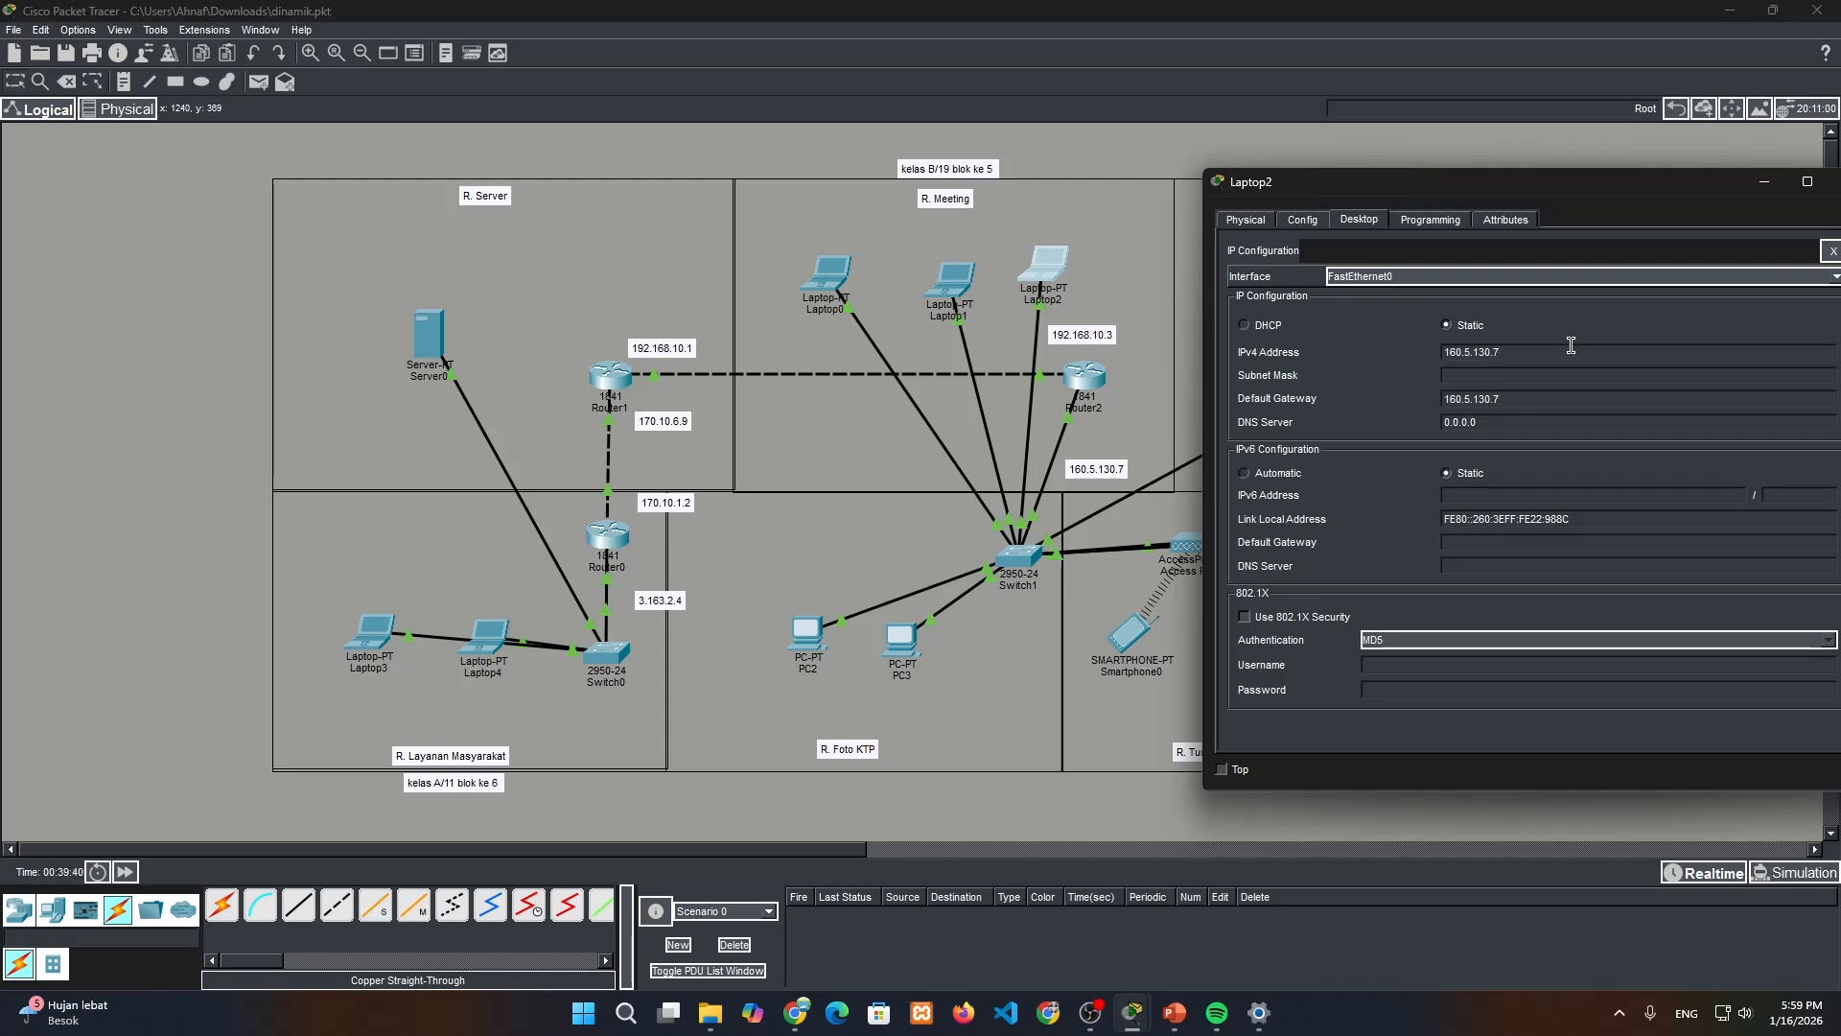
key(BackSpace)
click(1583, 375)
drag(1715, 191, 1645, 192)
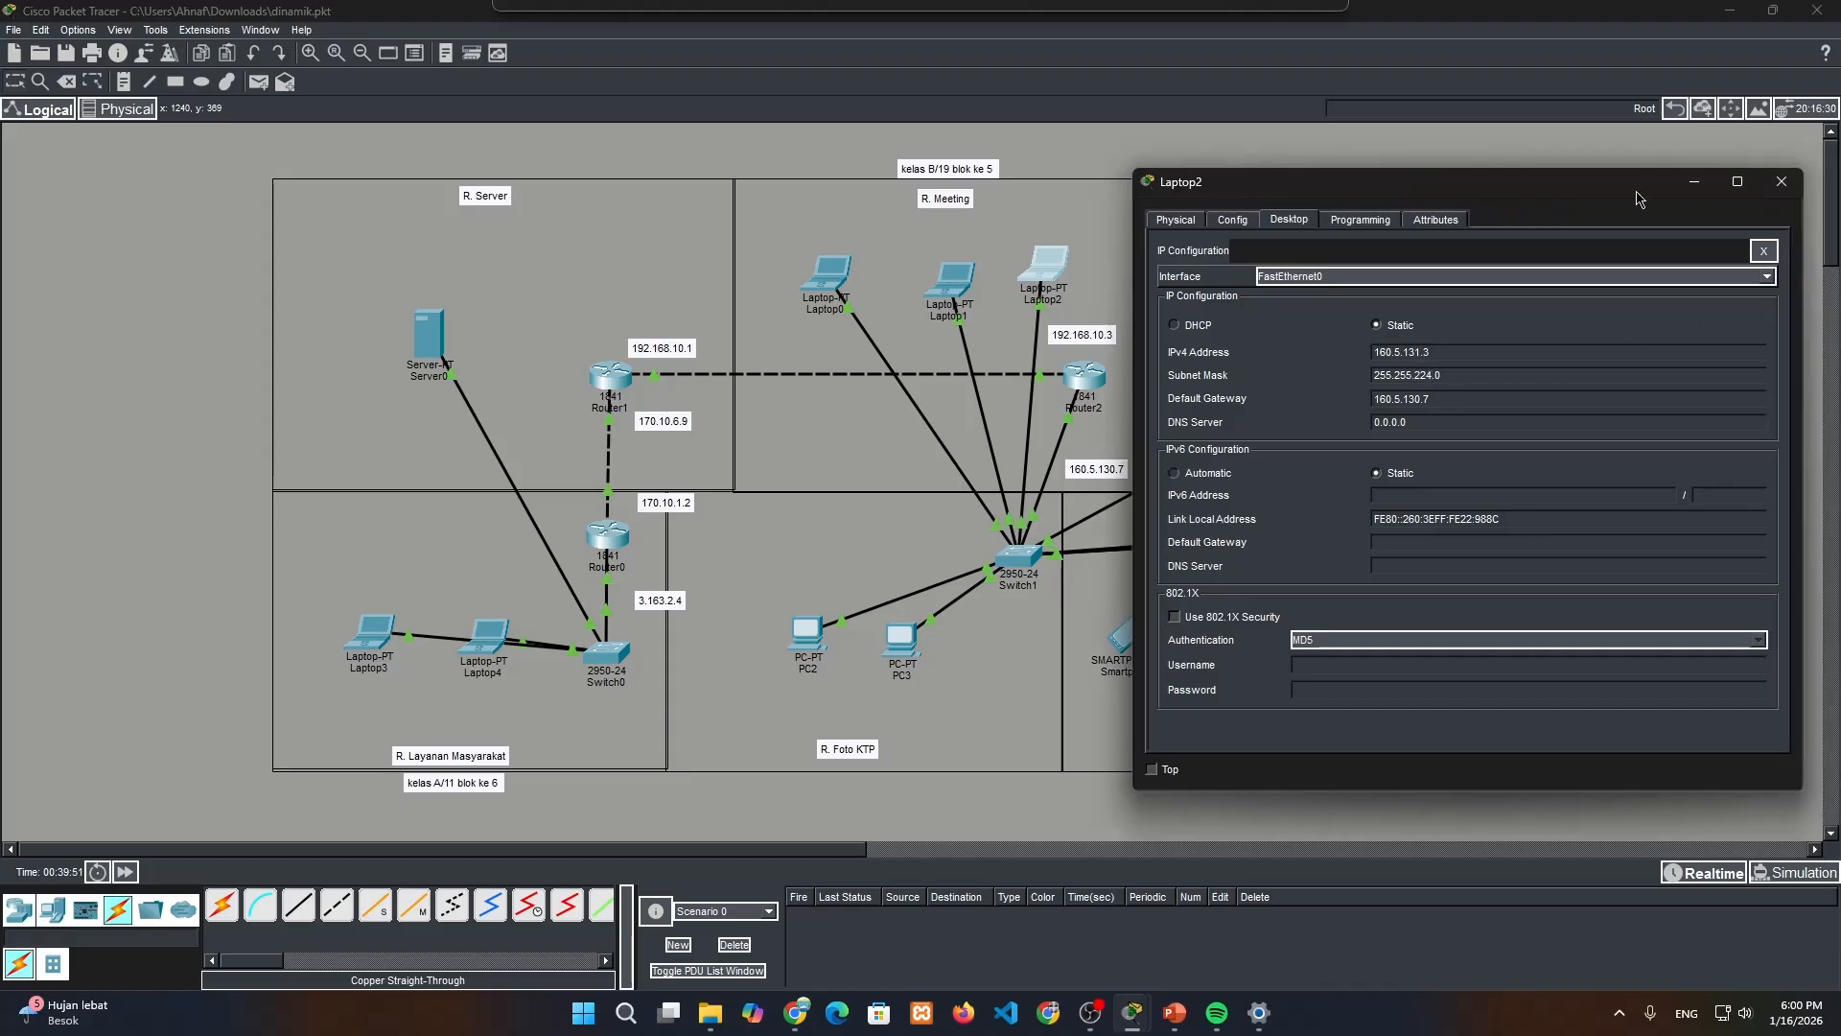
click(1781, 182)
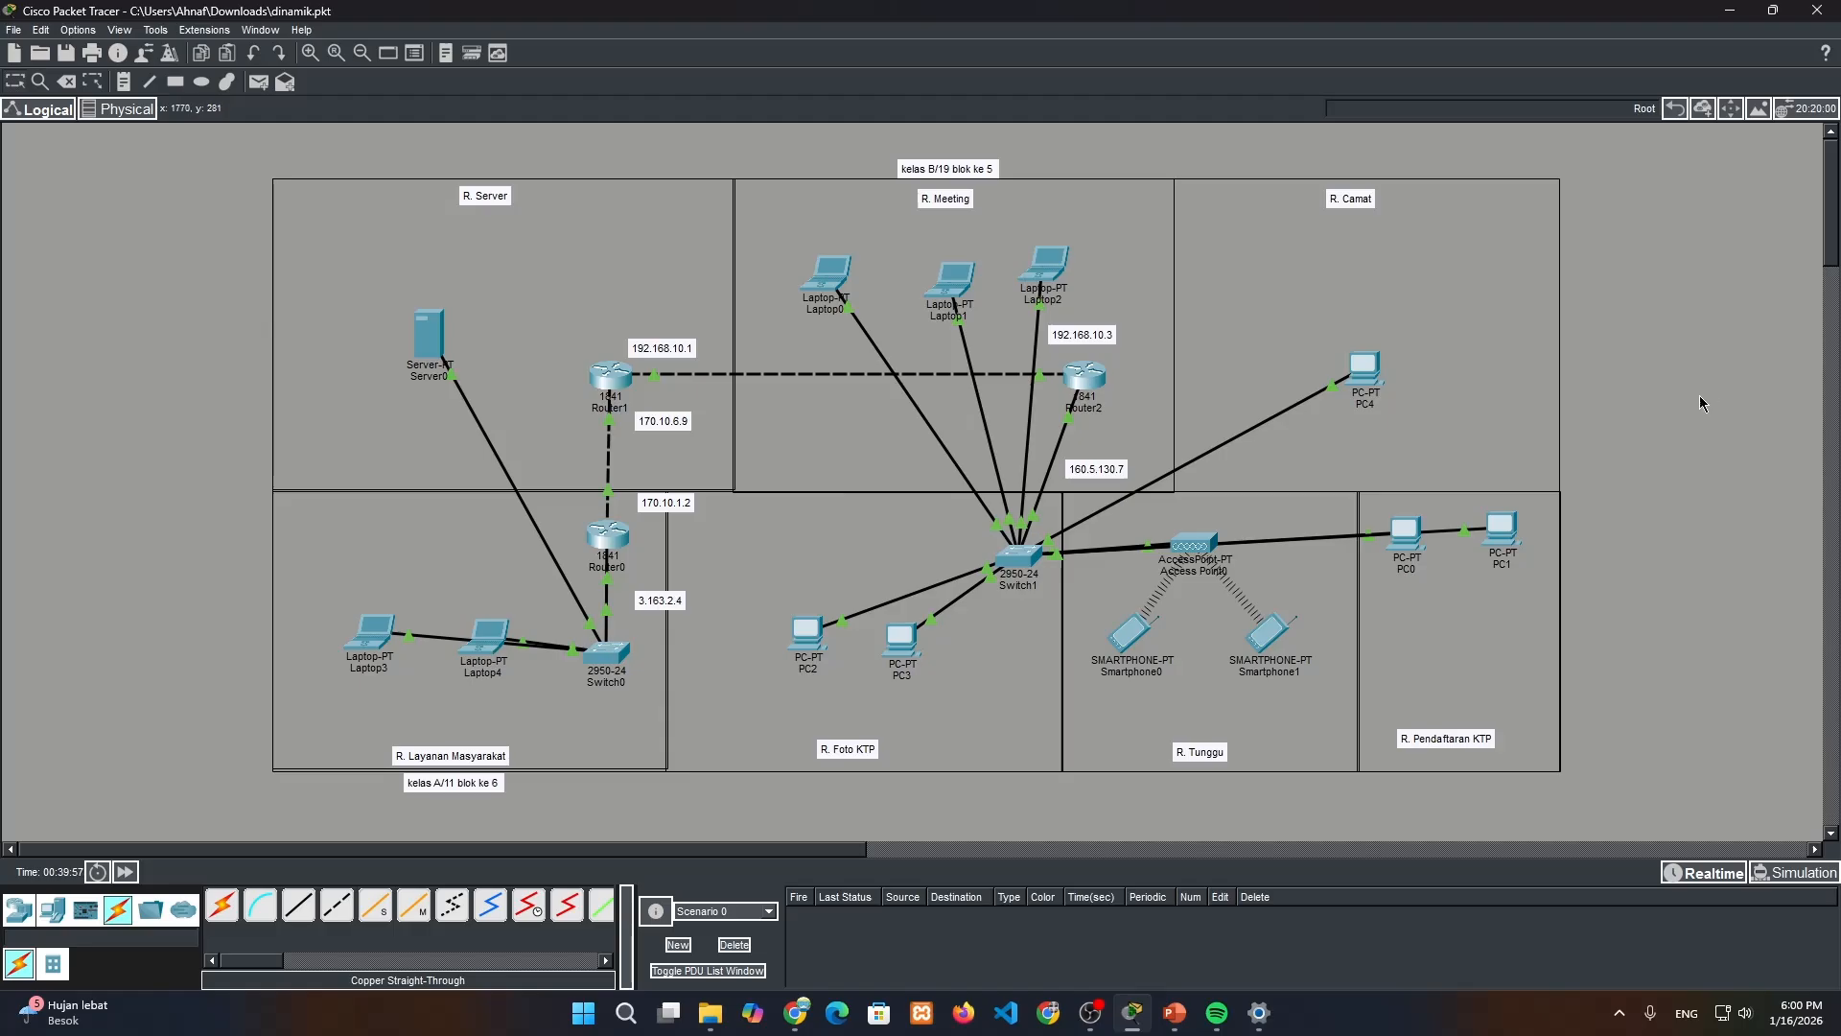
Set PC4's default gateway to the copied address 160.5.130.7 in its IP configuration
click(1367, 384)
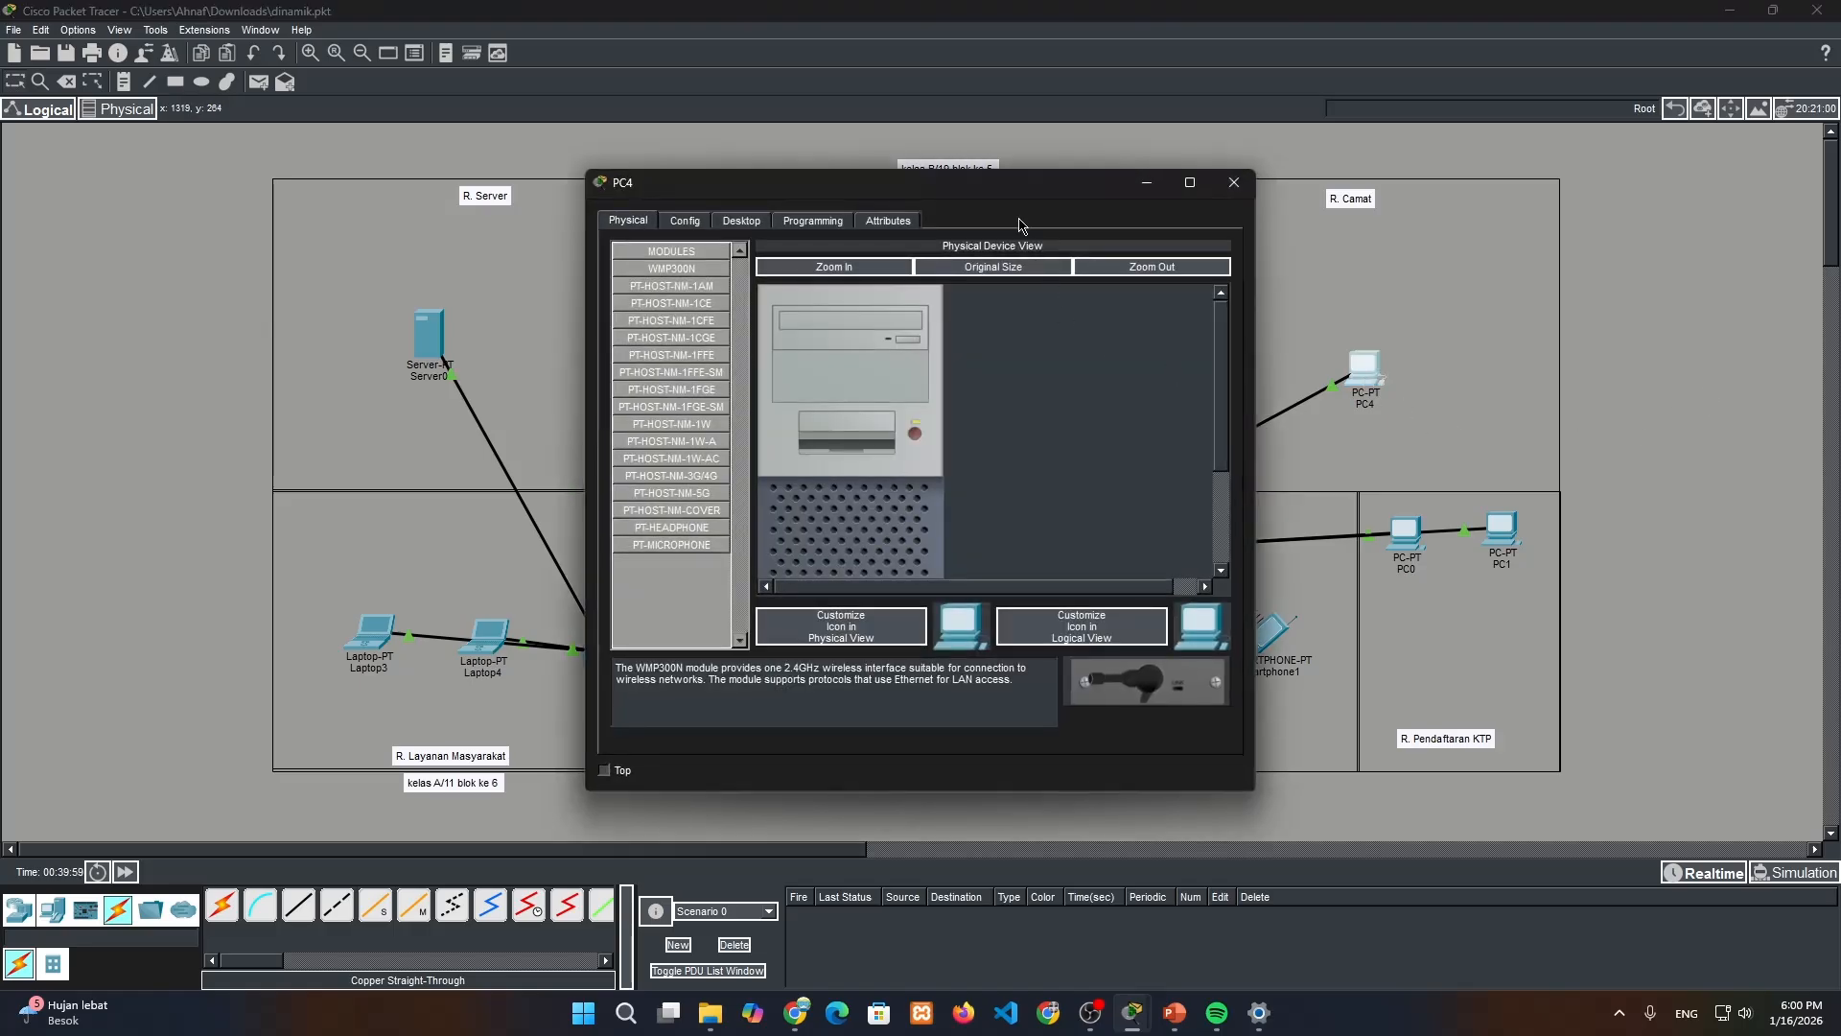
drag(1013, 196, 1597, 228)
click(1329, 258)
click(1257, 331)
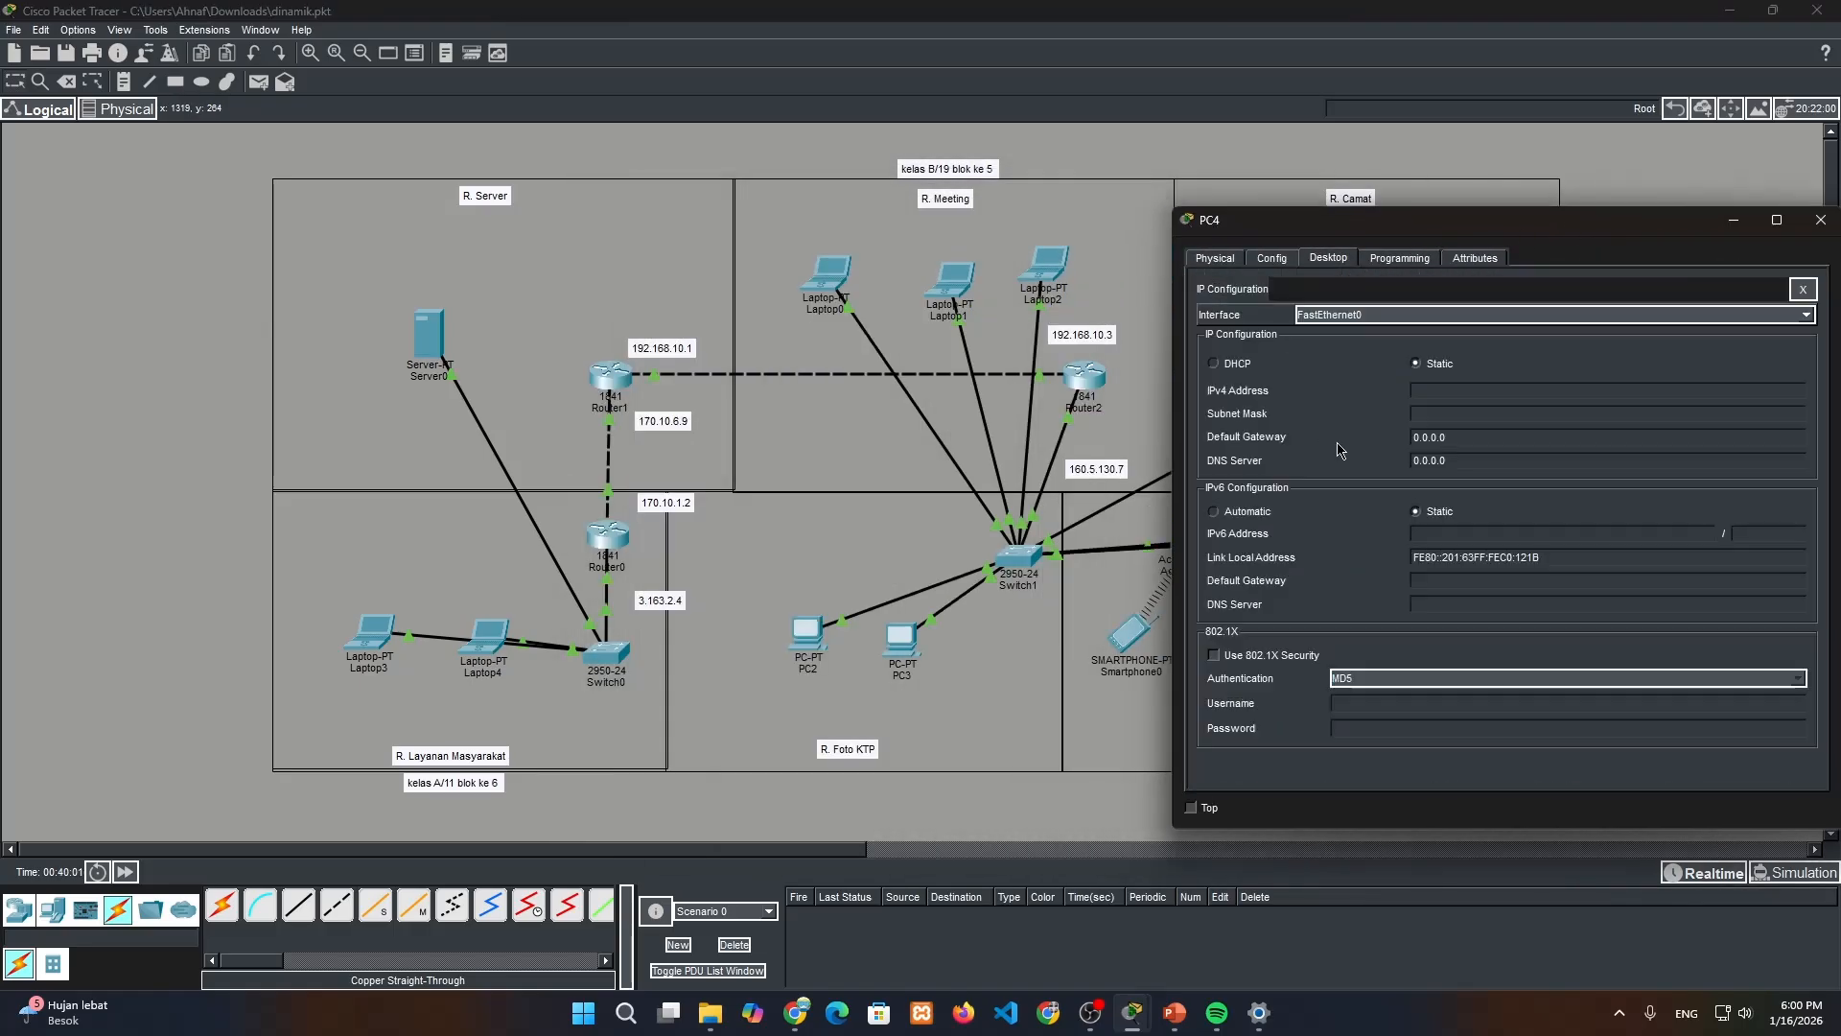
click(1465, 438)
key(ctrl+a)
key(ctrl+v)
Give PC4 a static IPv4 address adapted from its gateway address, adjust its subnet mask and close its window
click(1483, 392)
key(ctrl+v)
key(BackSpace)
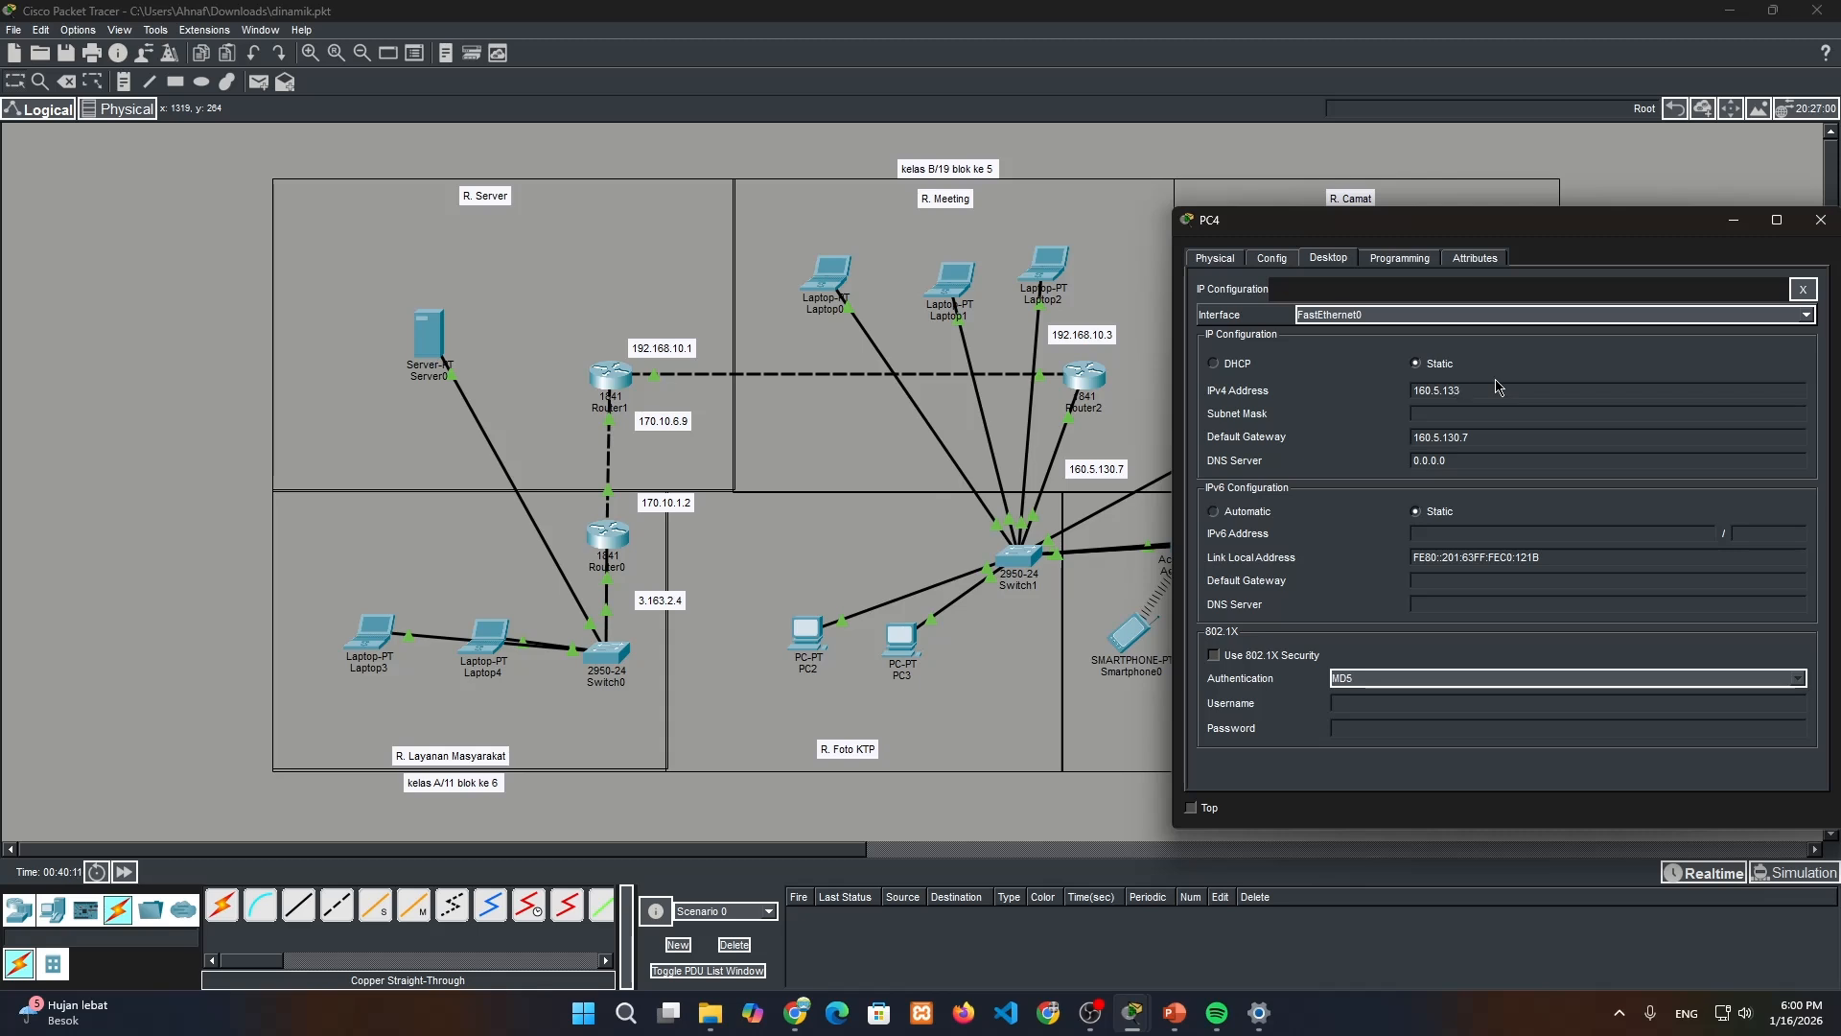
key(BackSpace)
click(1515, 413)
text(224.0)
click(1820, 220)
Set the SSID of Access Point0's wireless Port 1 to wifisubsidi
click(1211, 563)
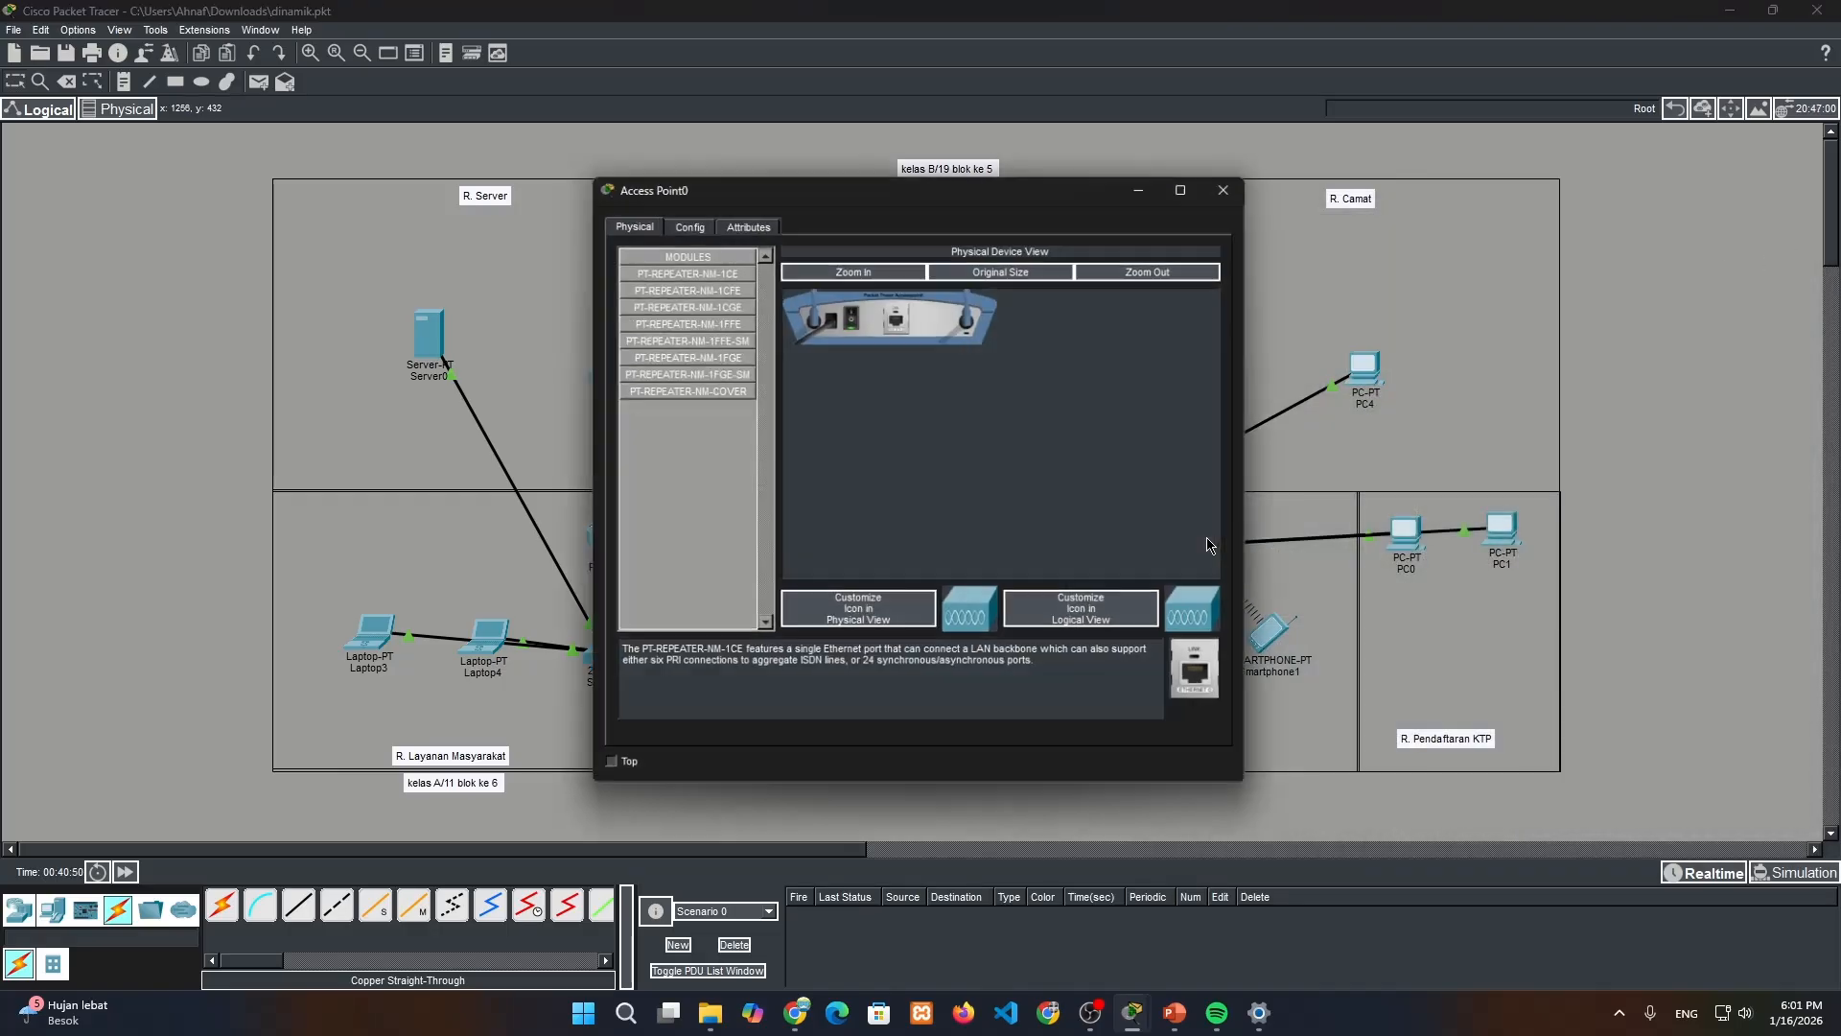
drag(862, 195, 749, 249)
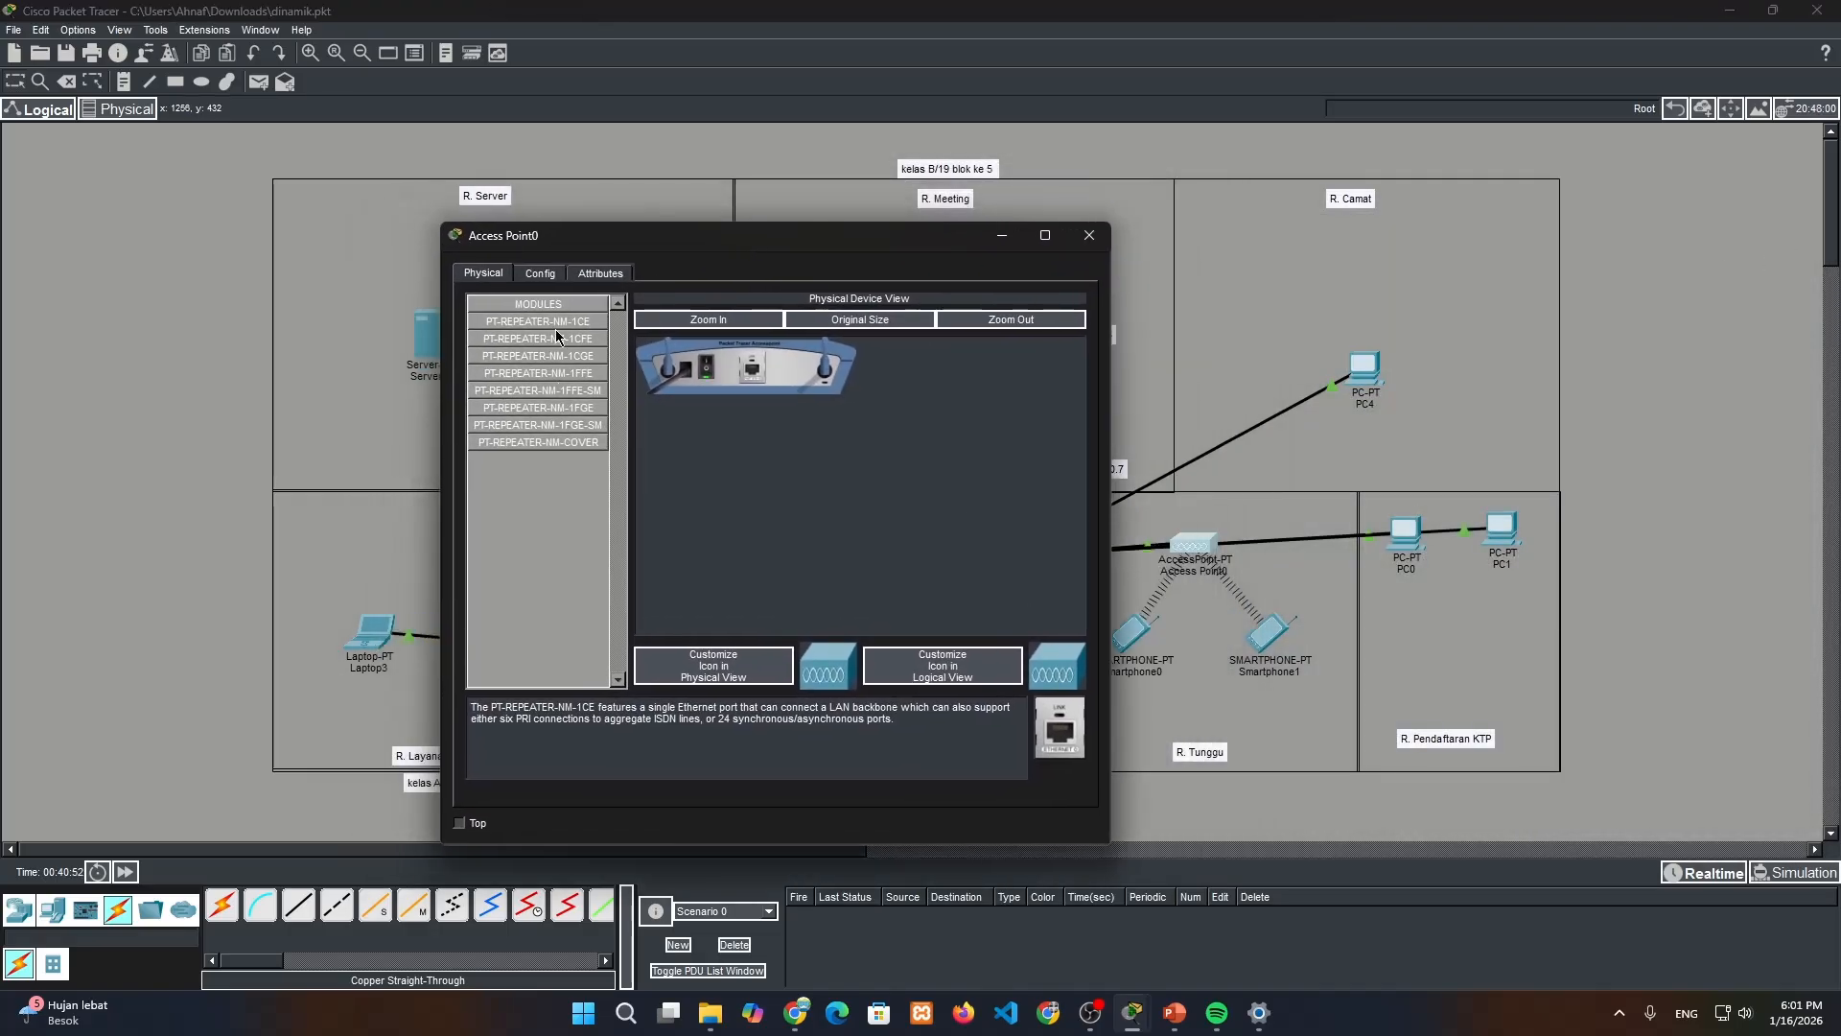
click(540, 272)
click(527, 382)
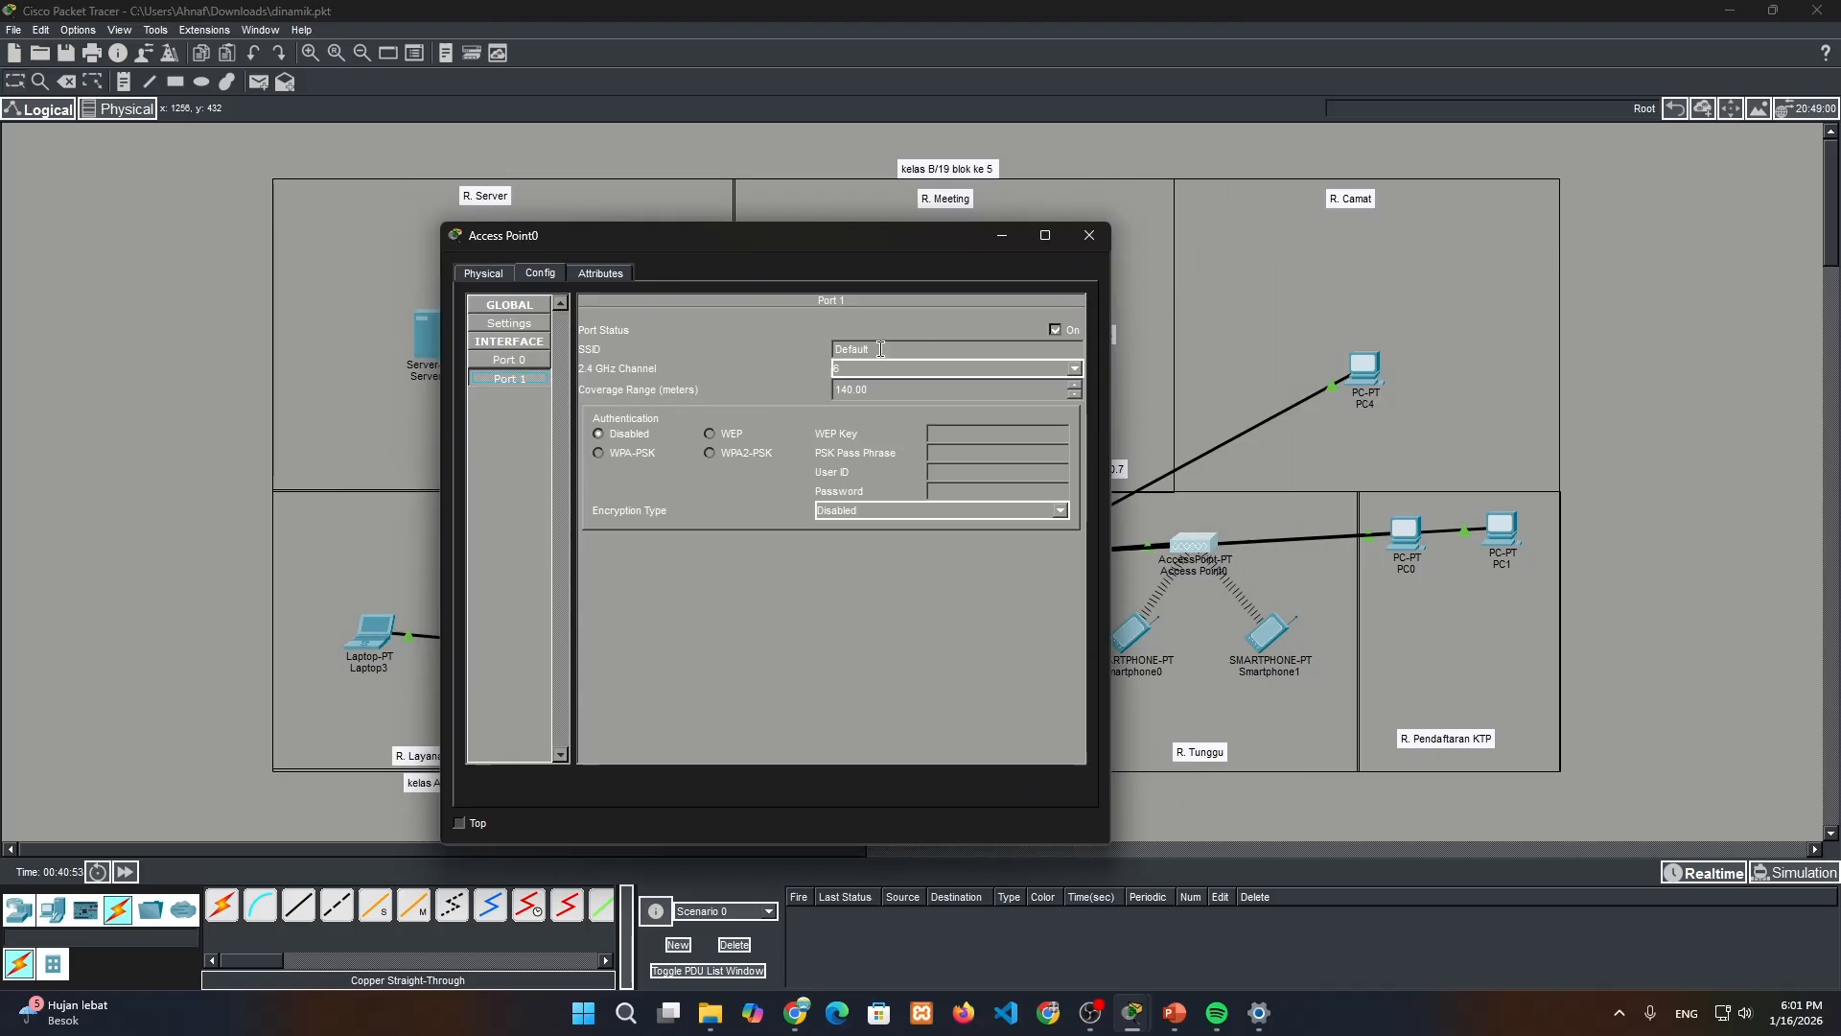
drag(894, 352, 828, 359)
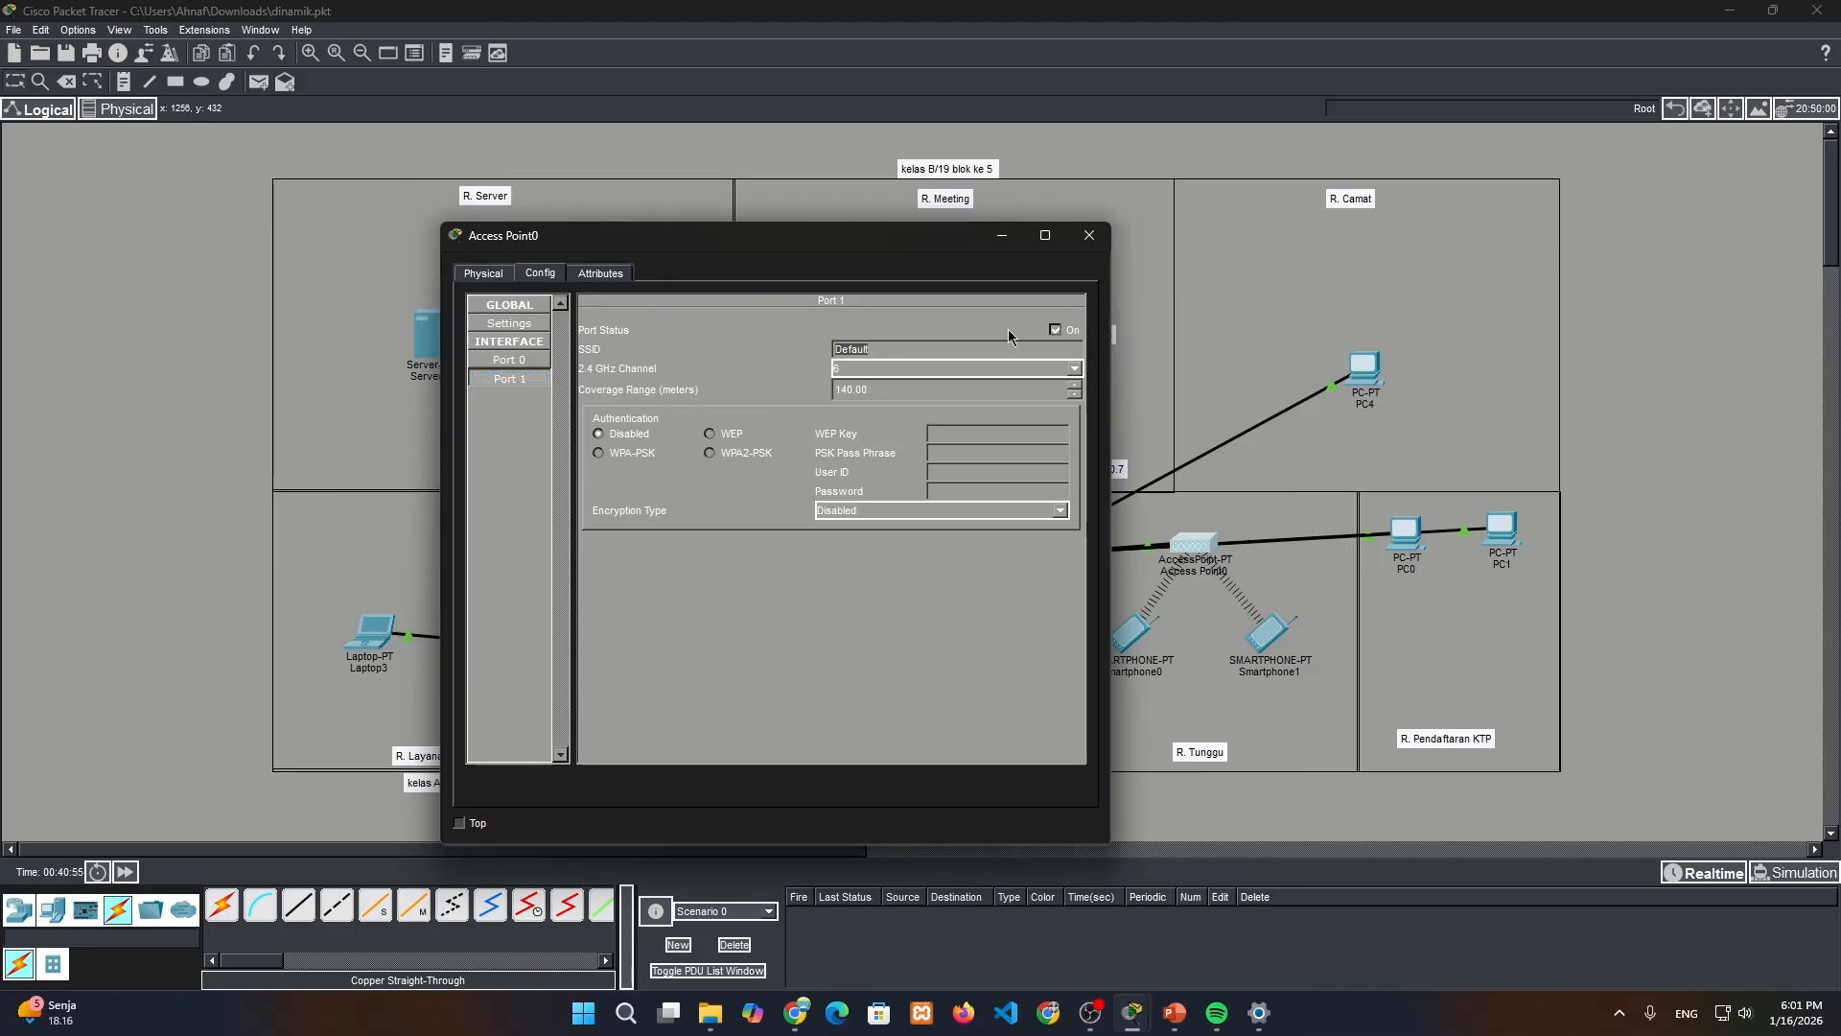
text(wifisubsidisun)
Secure Access Point0's Port 1 with WPA-PSK authentication, enter the PSK pass phrase and close its window
click(631, 460)
double_click(887, 352)
key(ctrl+c)
click(988, 433)
click(645, 460)
key(ctrl+v)
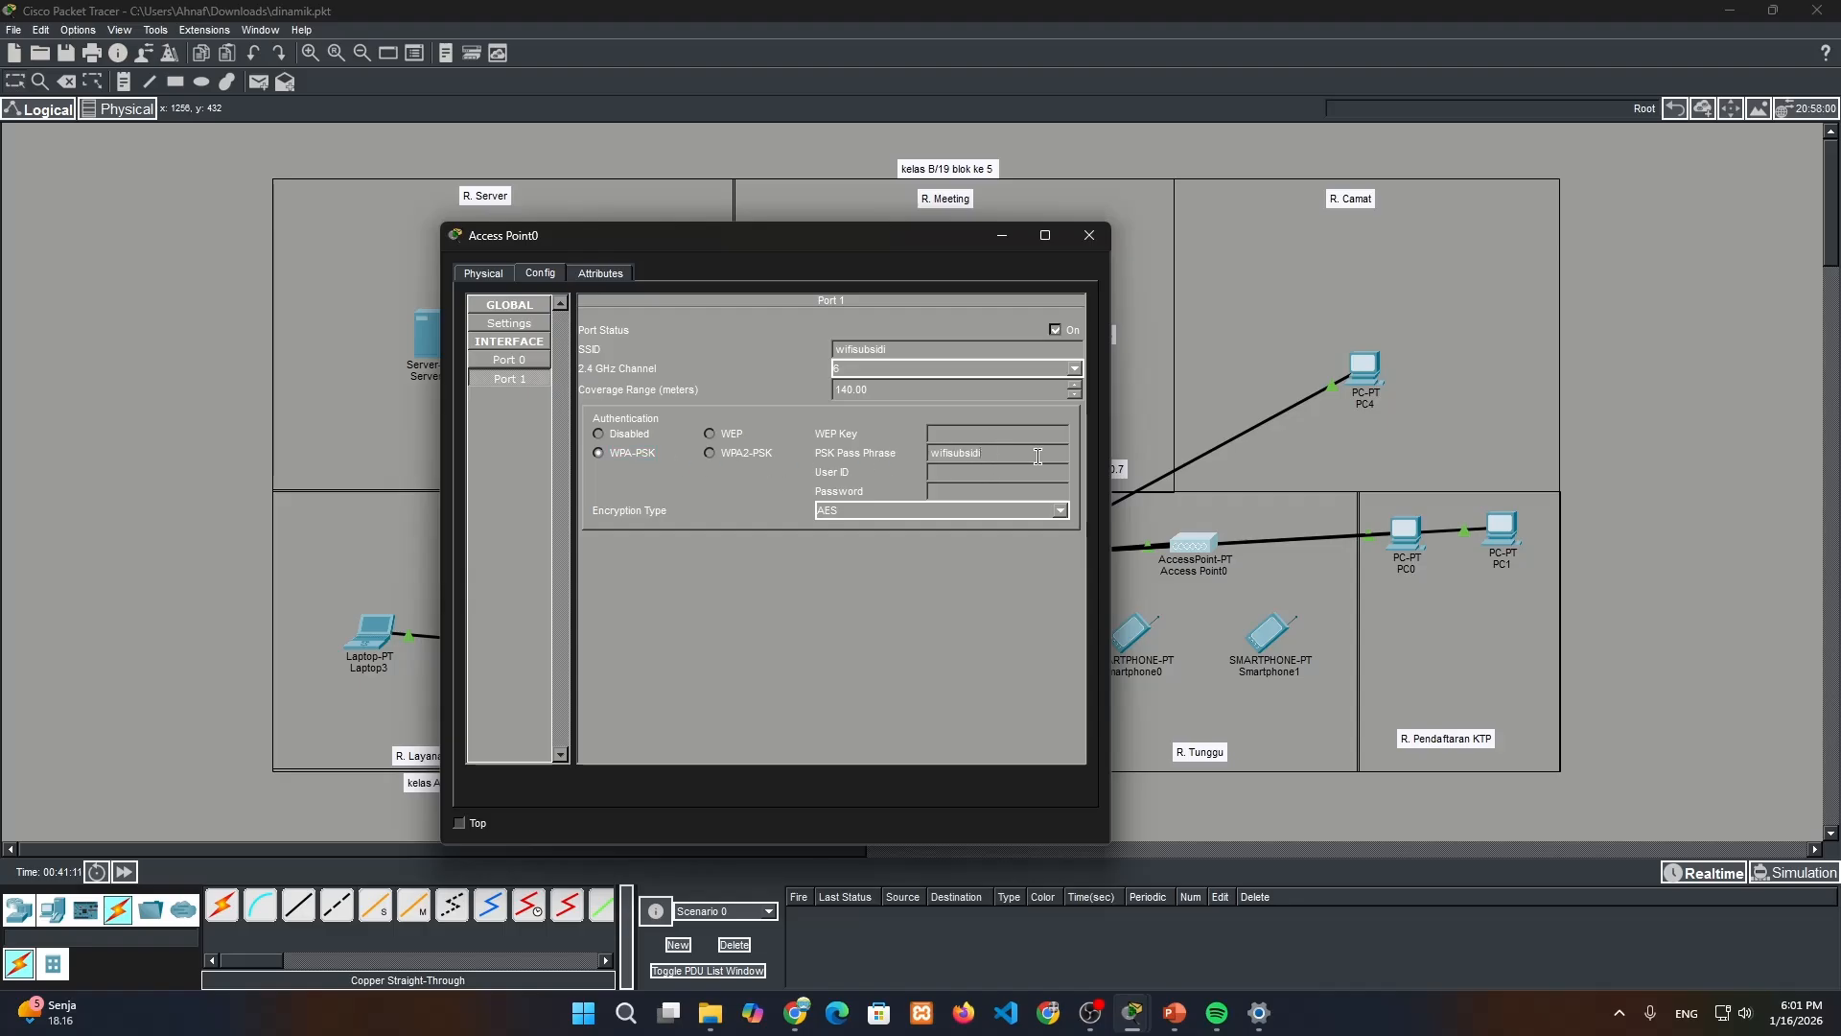
click(1089, 235)
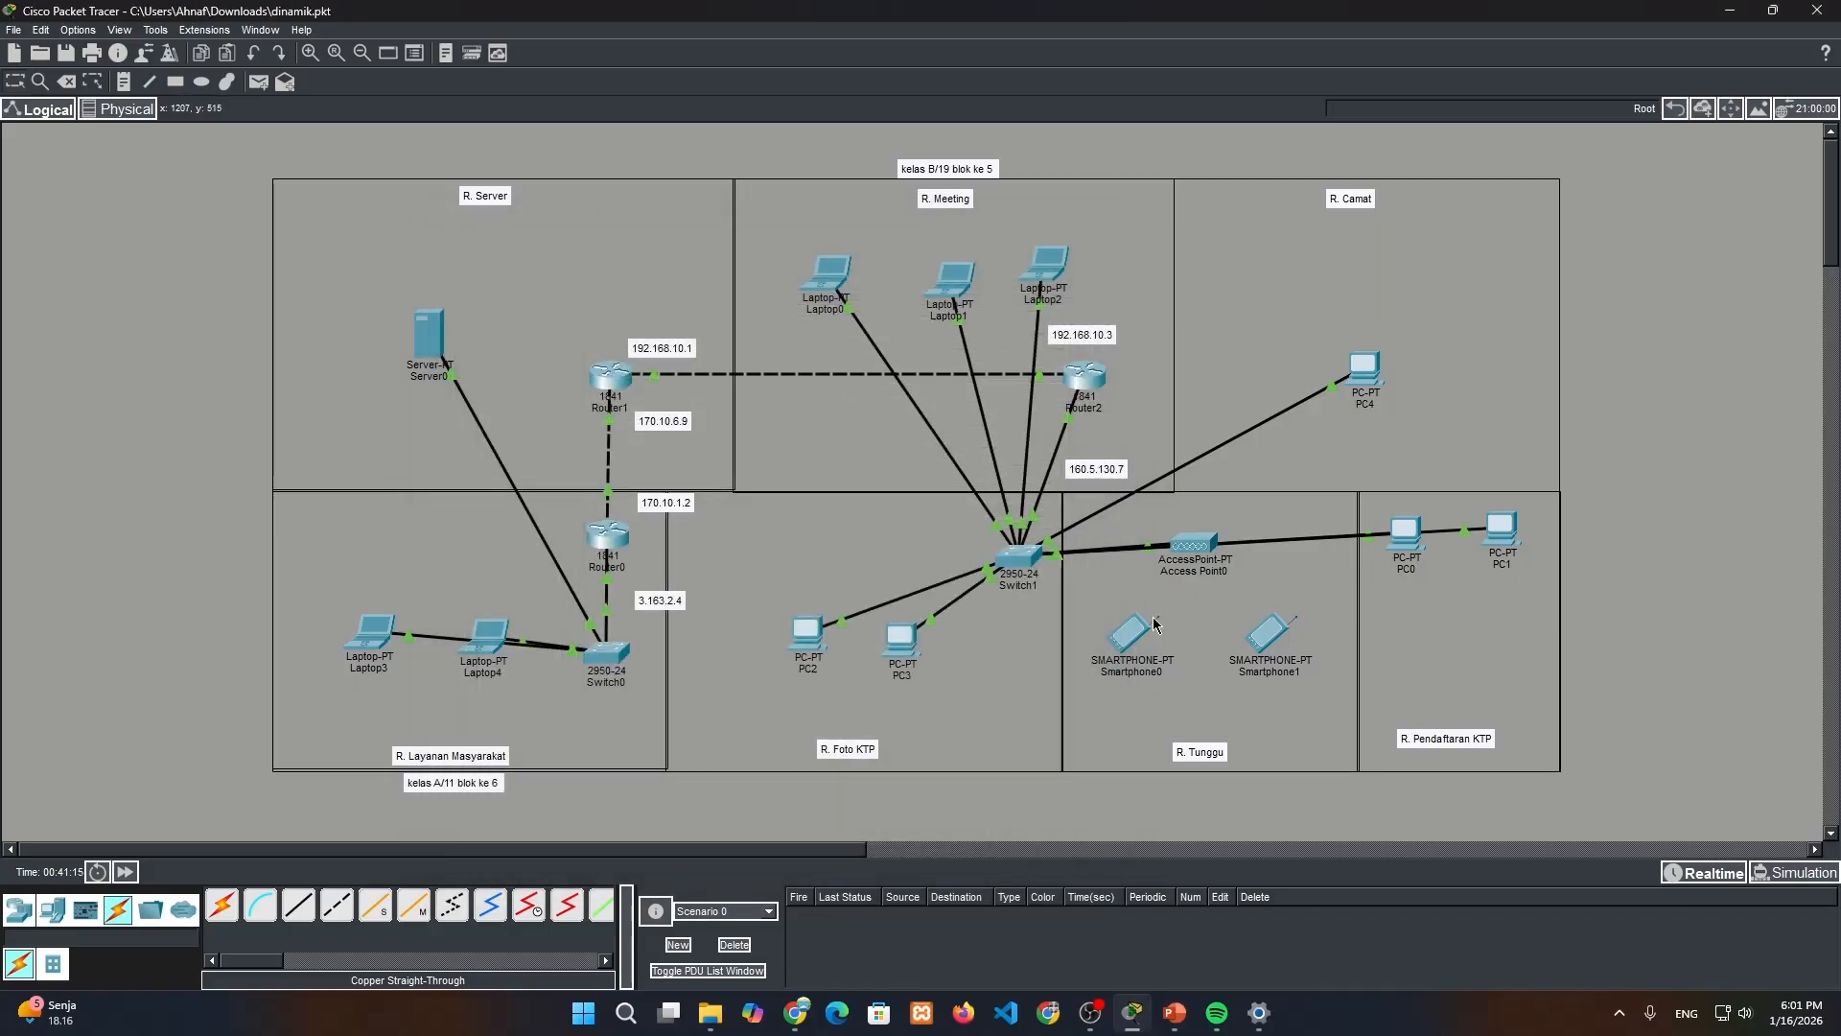
Set Smartphone0's Wireless0 interface to SSID wifisubsidi with WPA-PSK authentication and the PSK pass phrase, and close its window
click(1121, 625)
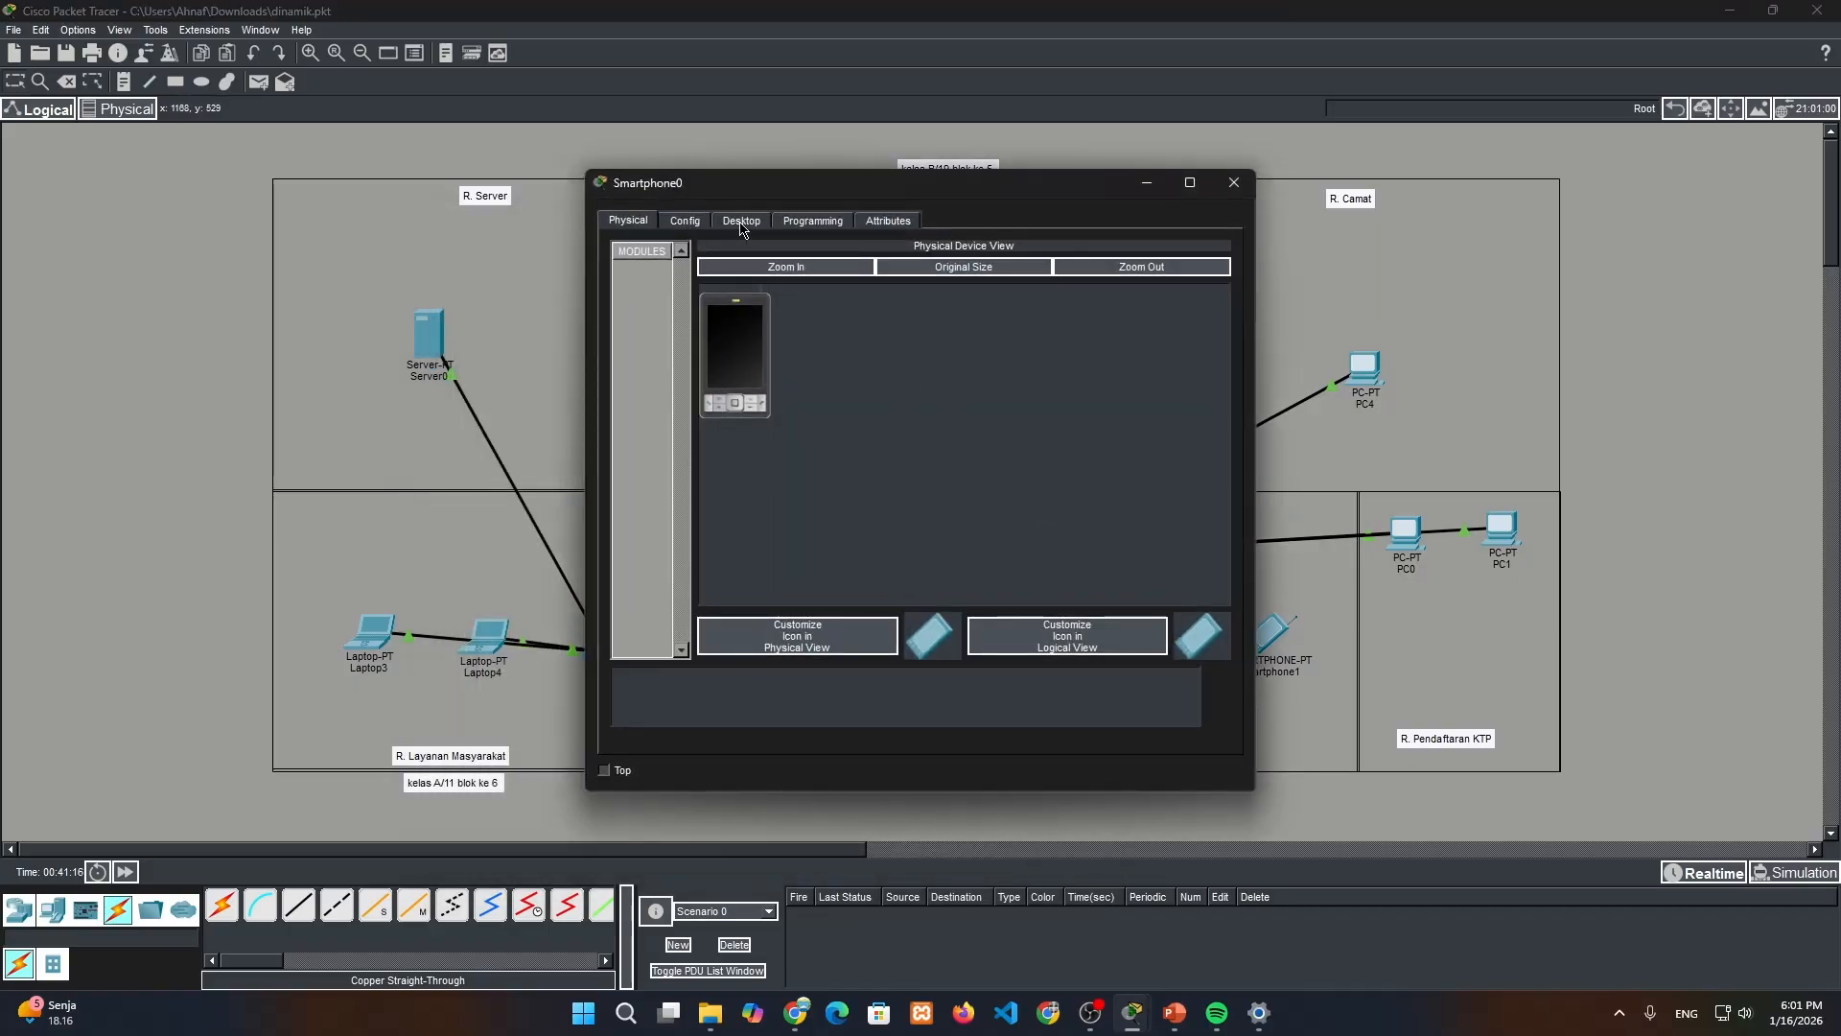
click(691, 223)
click(708, 328)
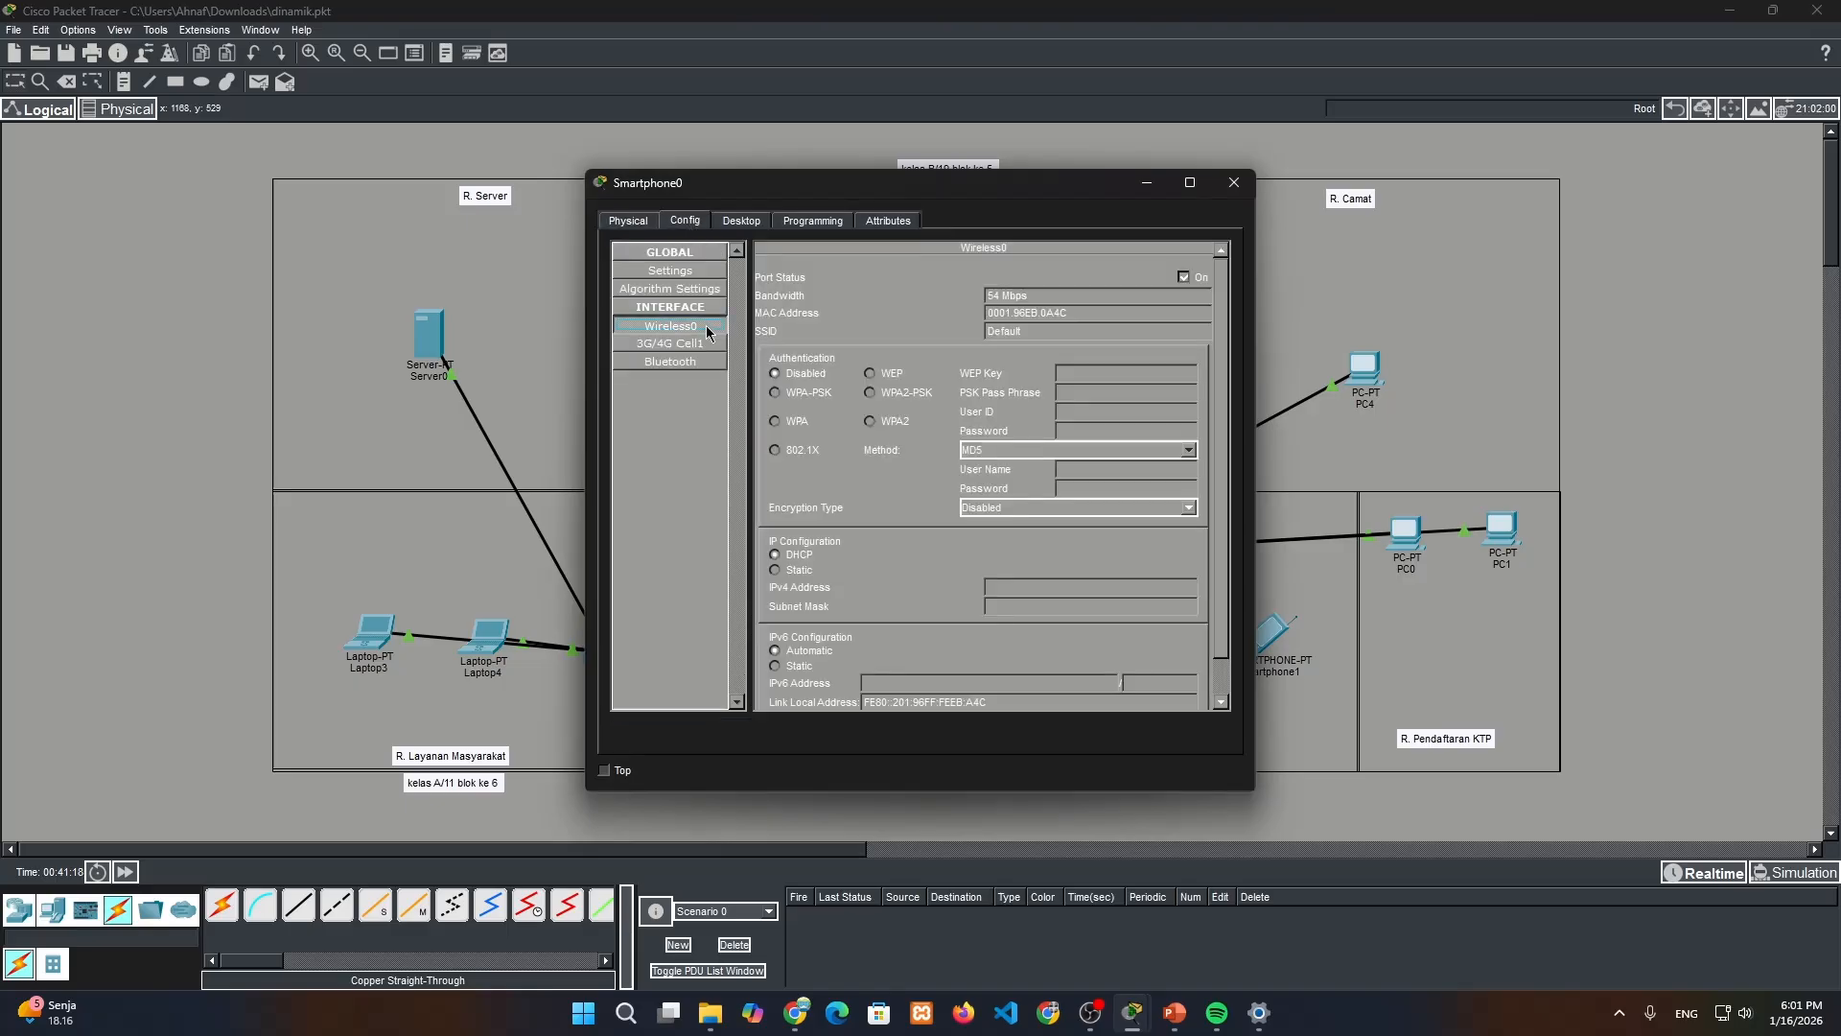
drag(1034, 330, 957, 329)
key(ctrl+v)
click(789, 393)
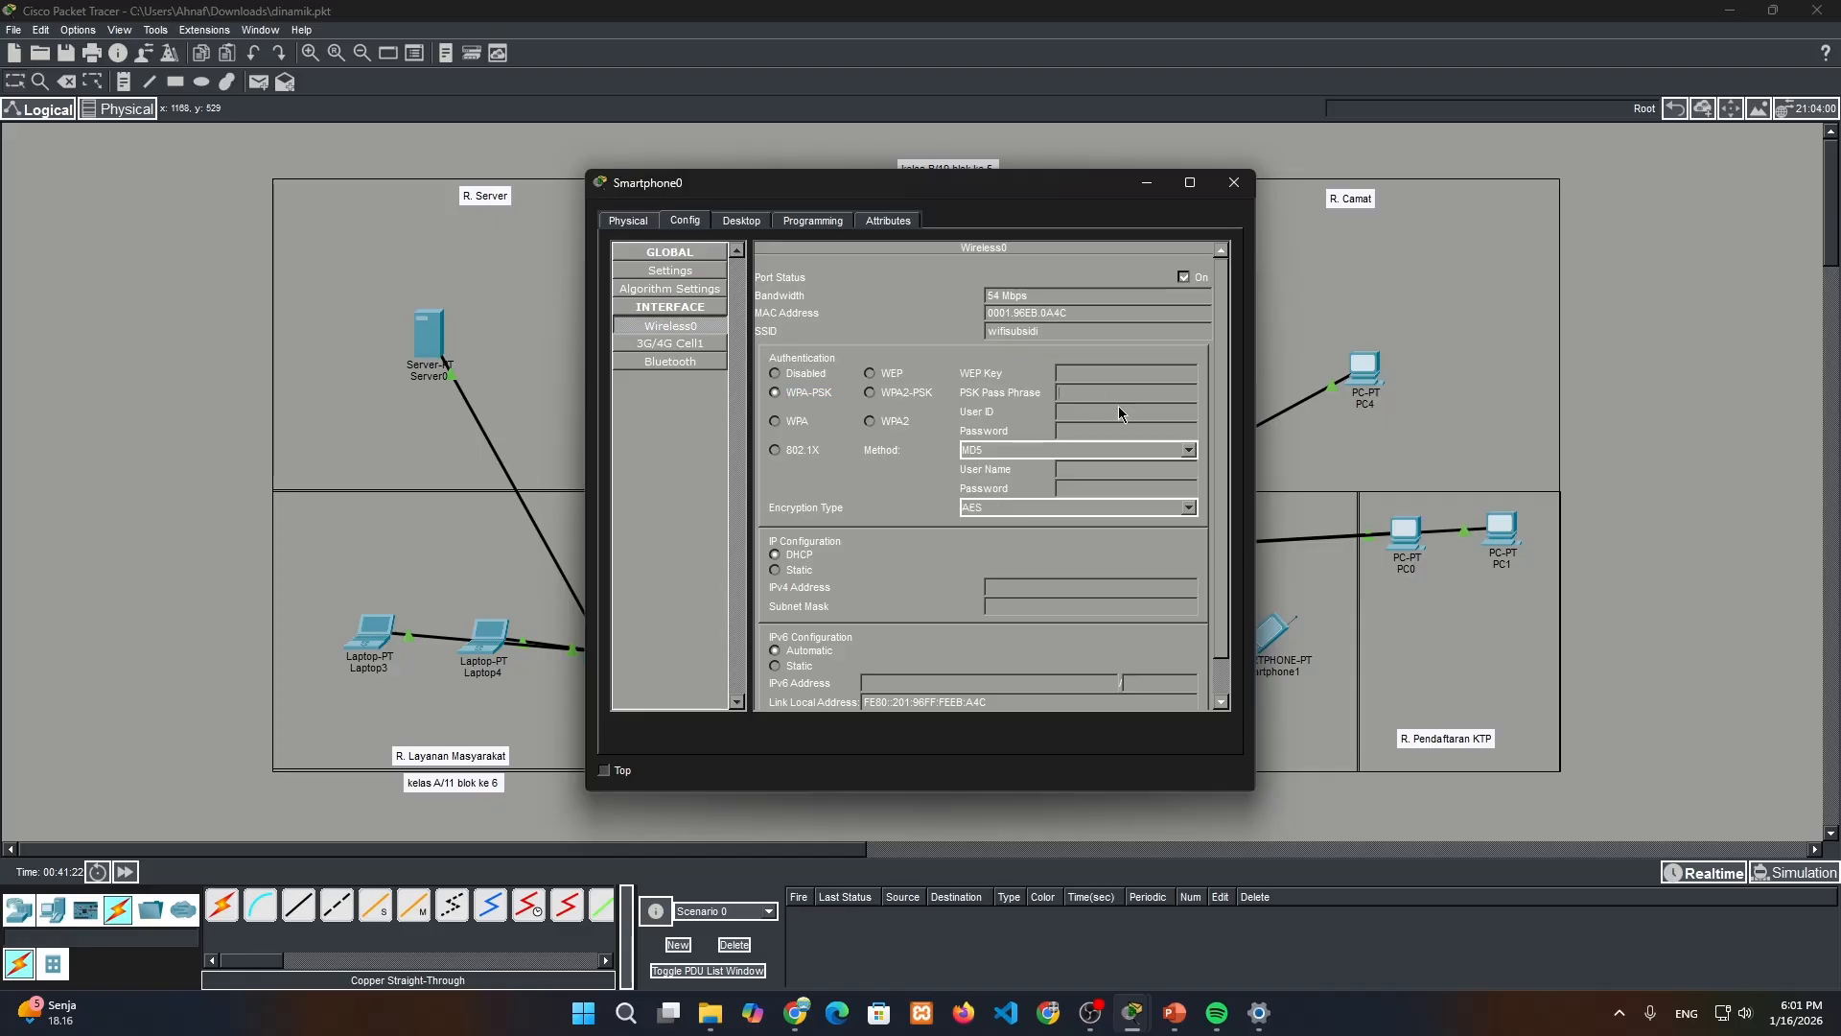
click(1234, 182)
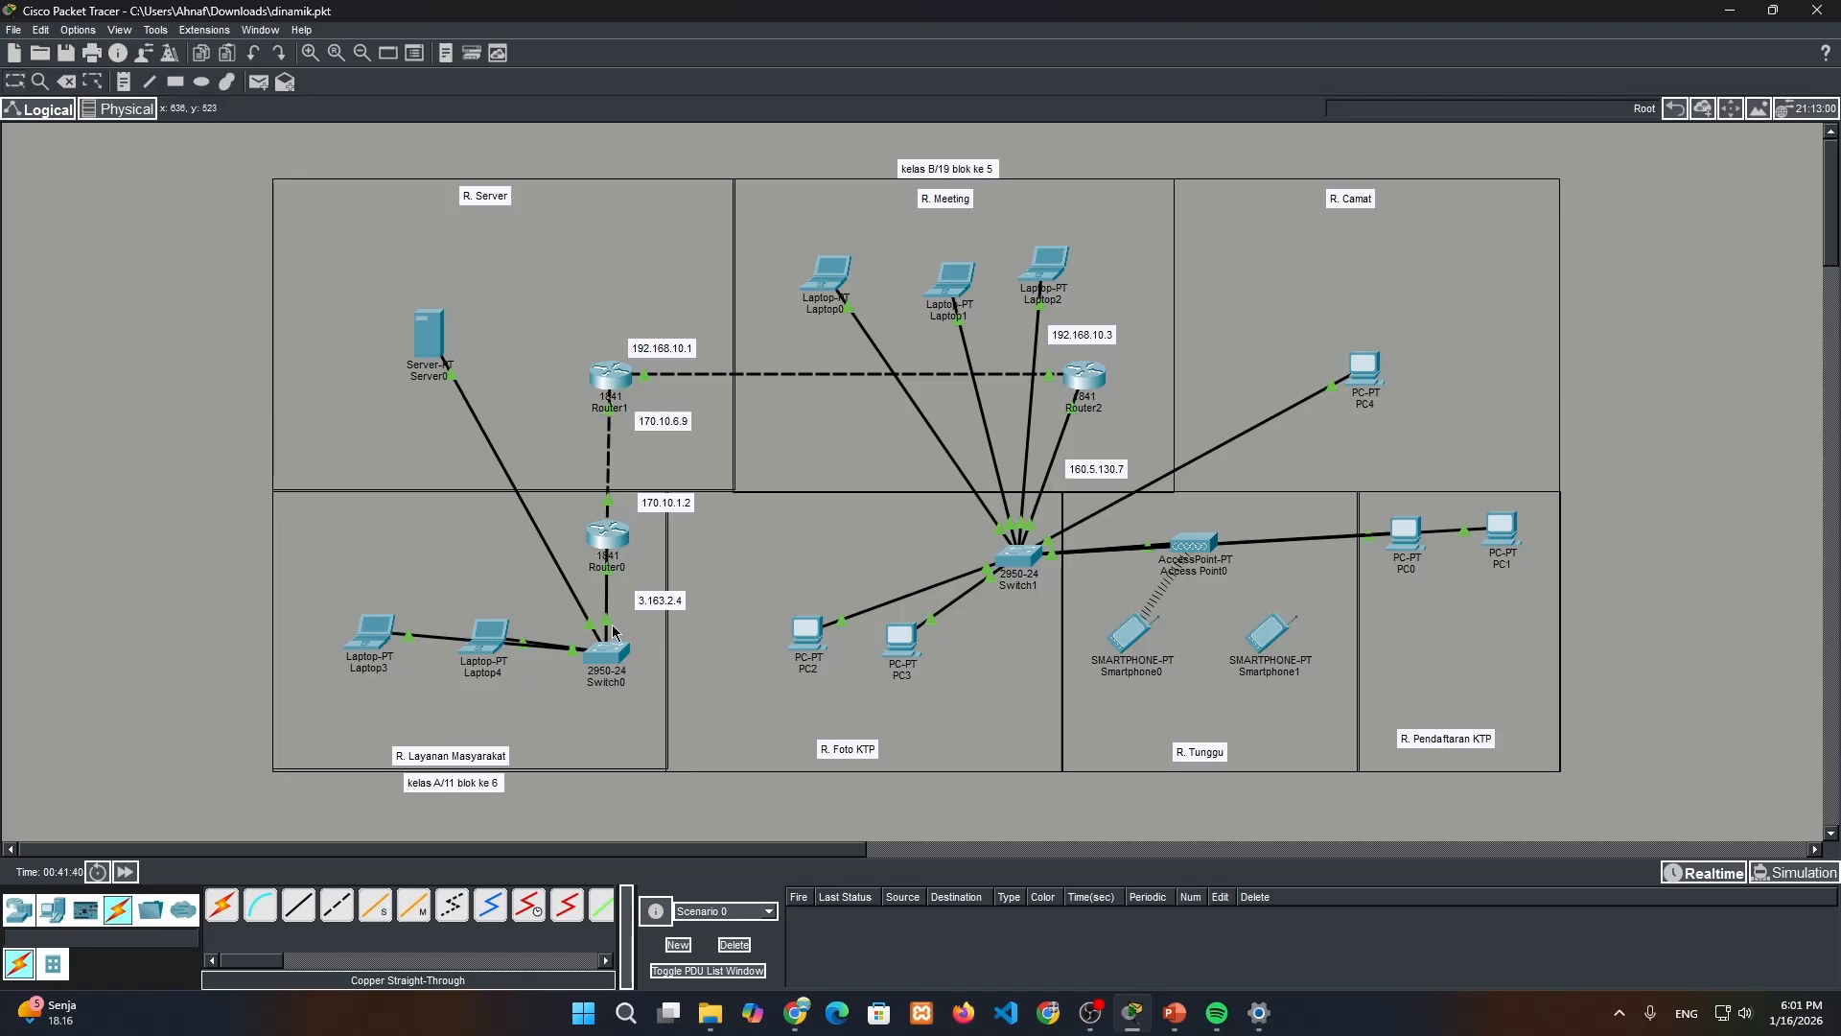
Copy the noted address 3.163.2.4 beside Router0 and set it as Server0's default gateway
double_click(653, 608)
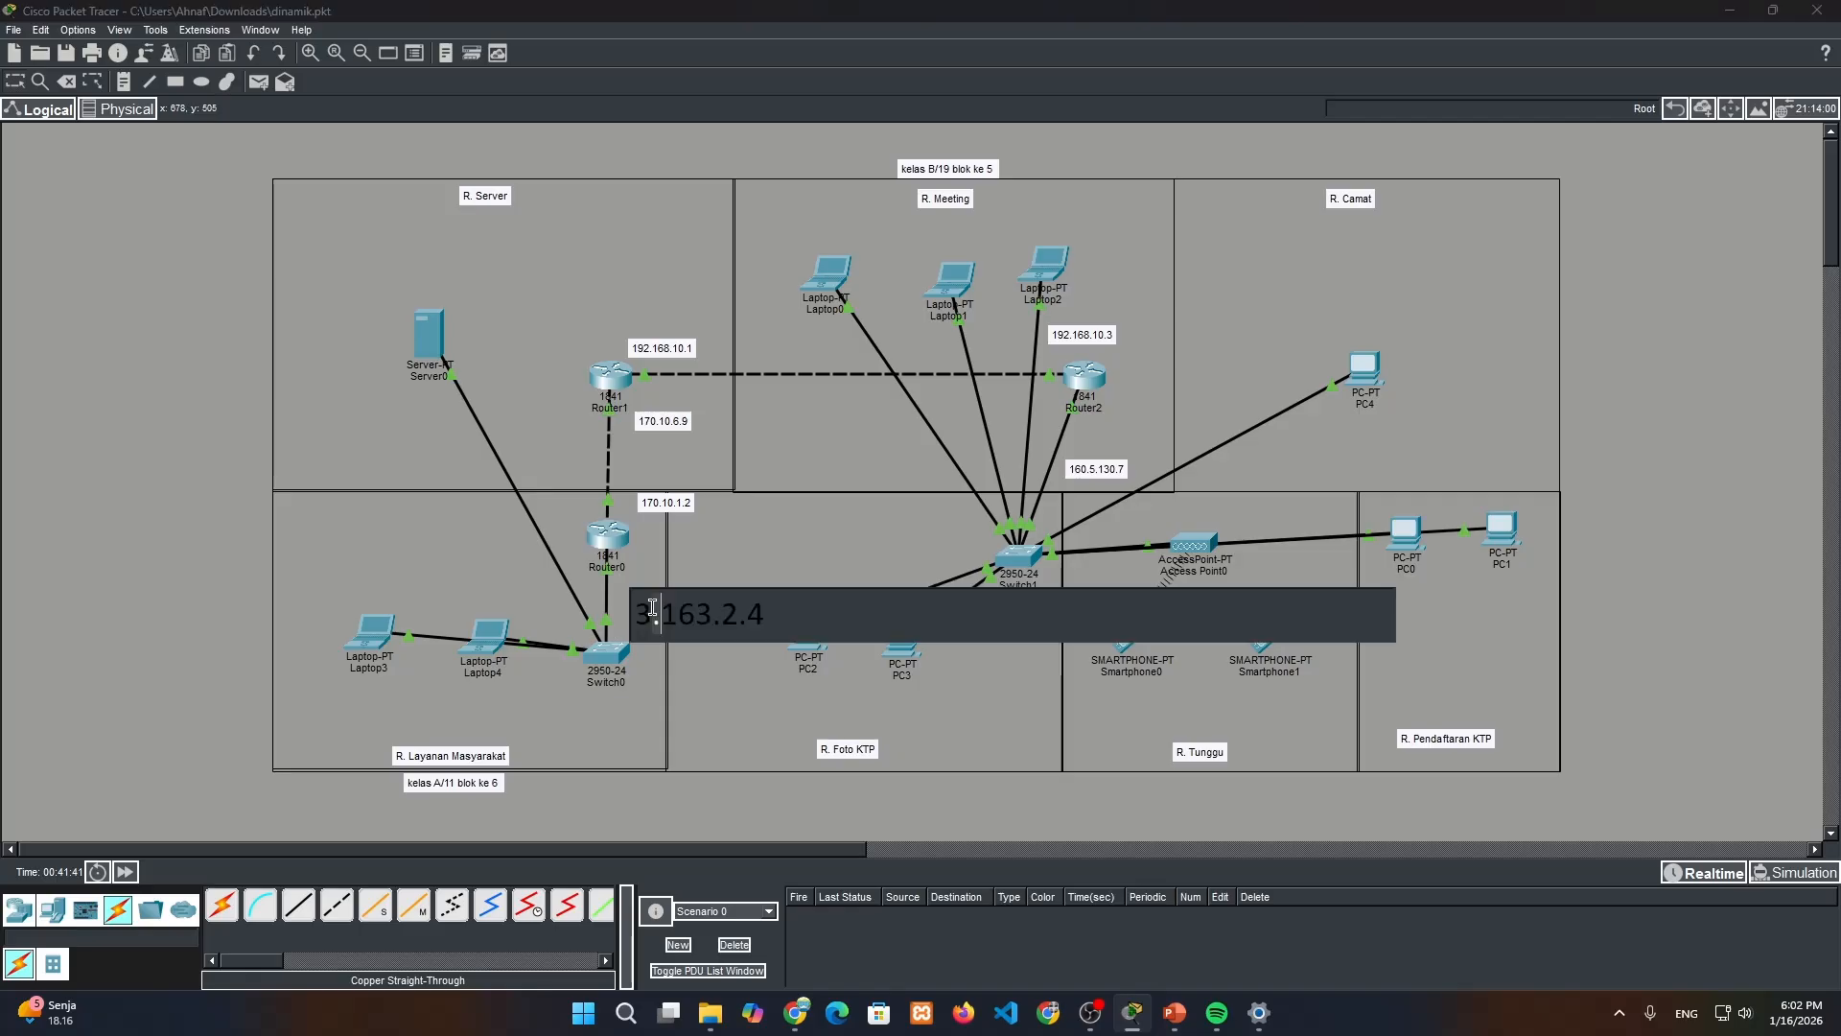
click(433, 333)
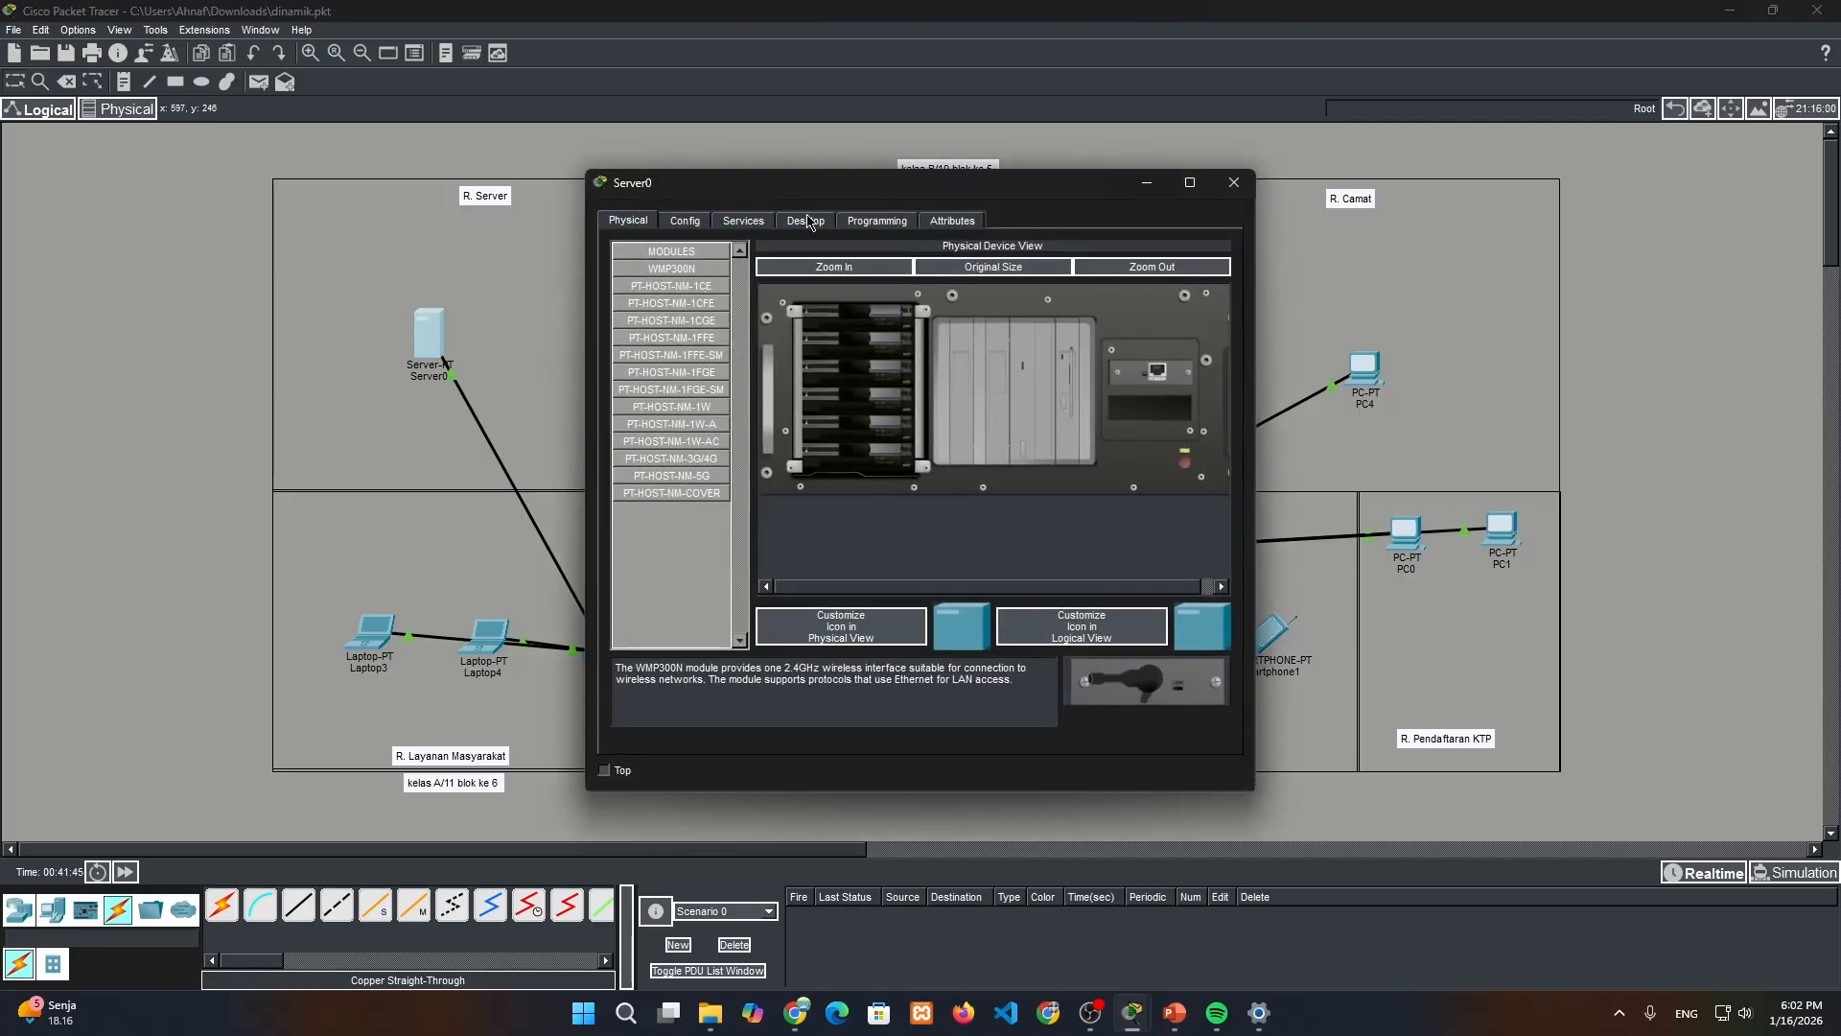
click(807, 221)
click(711, 322)
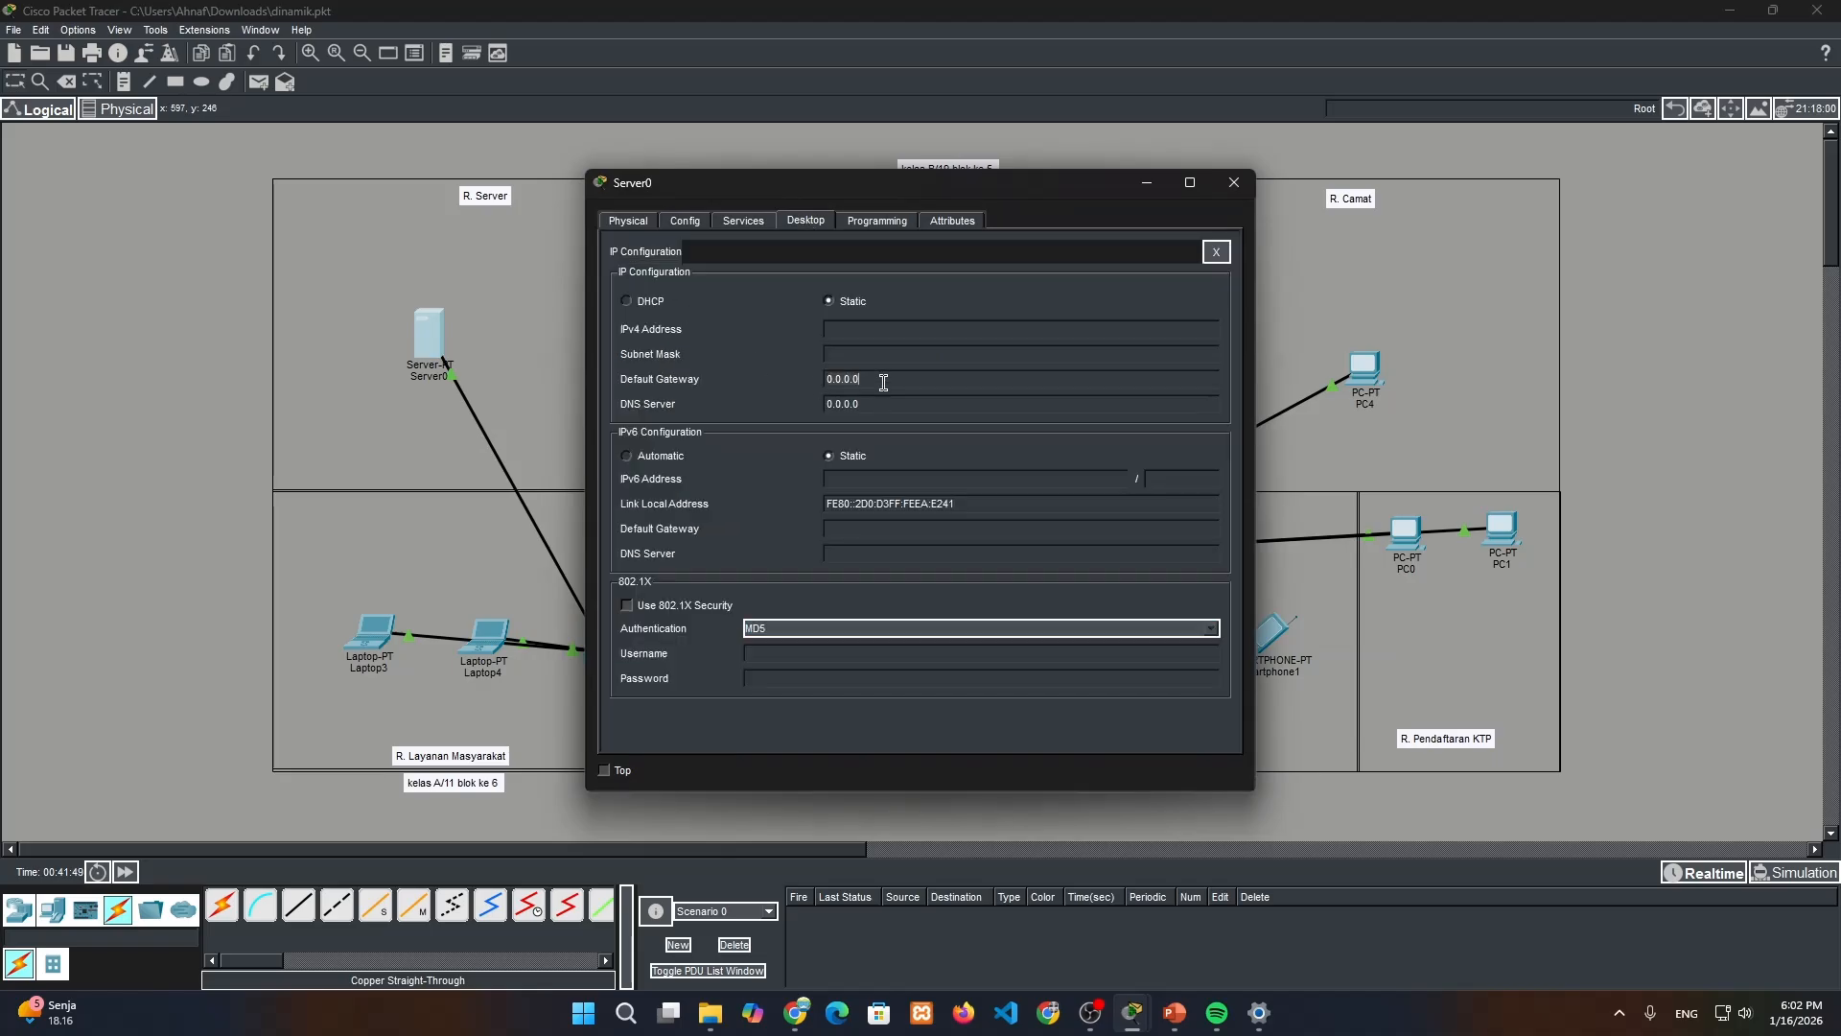
key(ctrl+a)
text(3.163.2.4)
Give Server0 a static IPv4 address starting with 3.168 and the subnet mask 255.224.0.0
click(883, 335)
text(3.163.2.4)
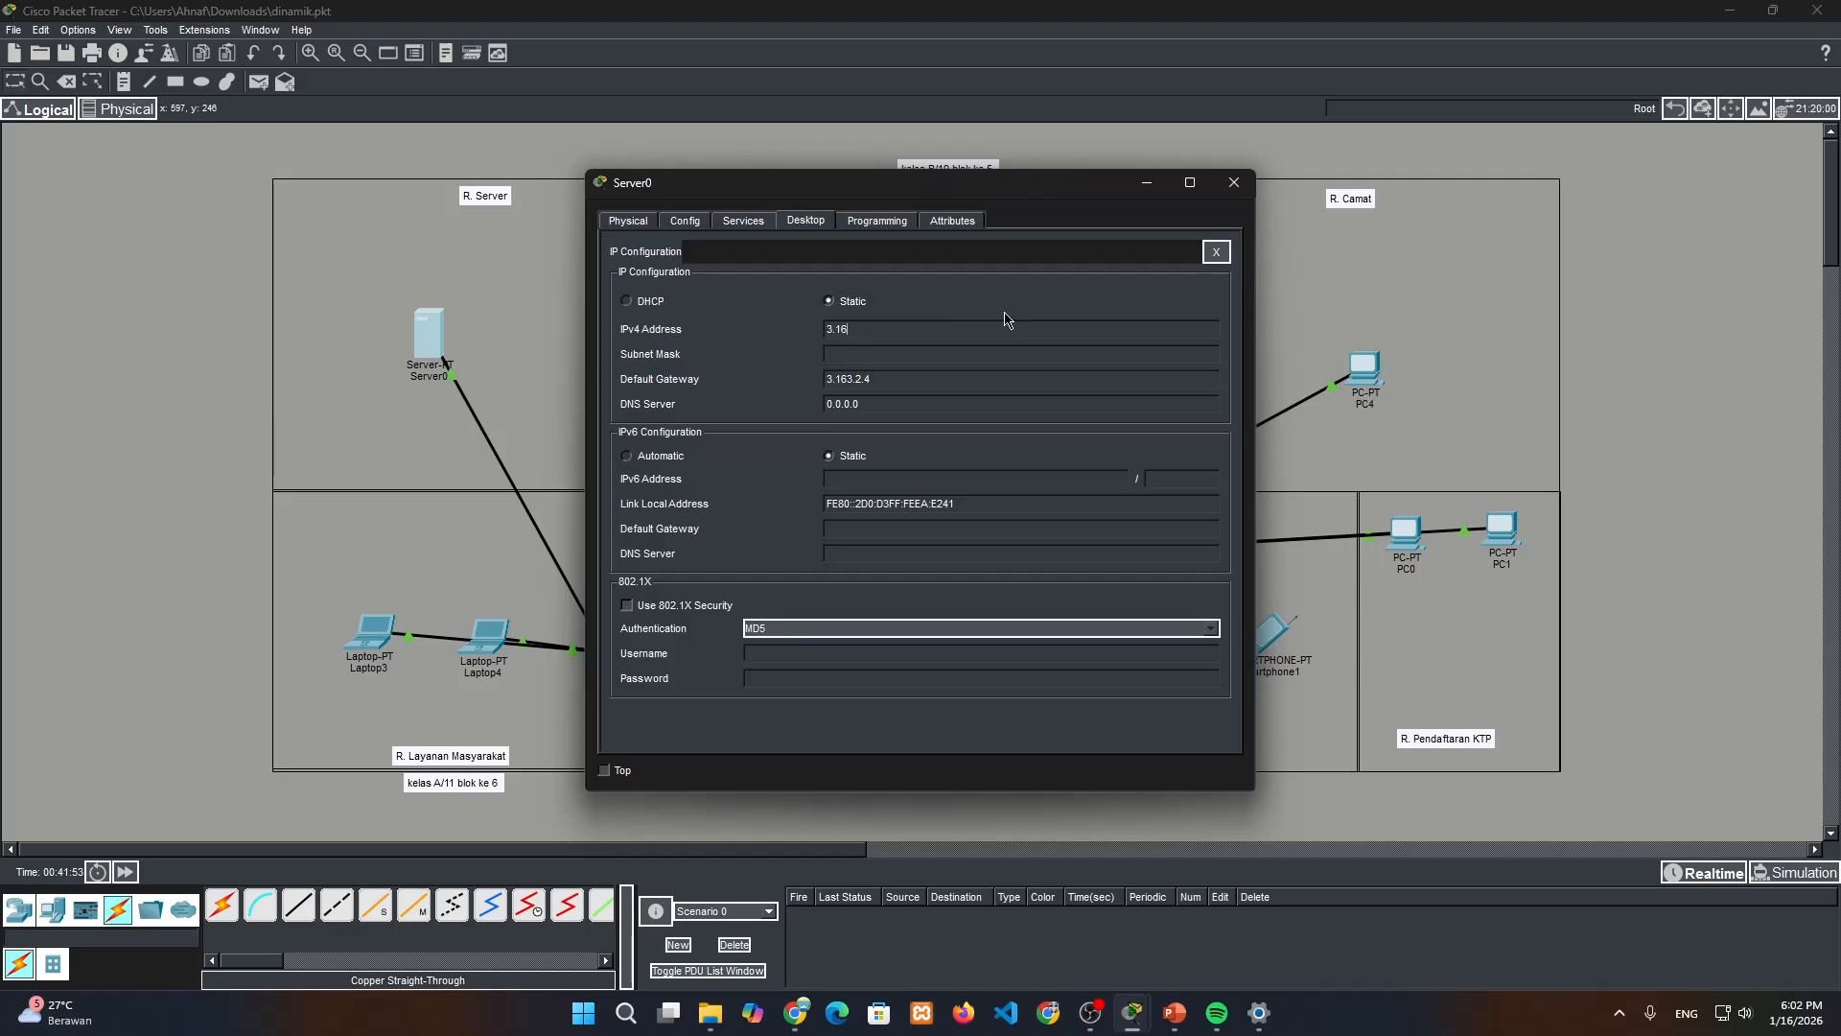
text(8.4.5)
click(998, 351)
click(852, 354)
text(224.0.0)
Turn on Server0's DHCP service and set the pool's default gateway to 3.163.2.4, copied from the server's IP configuration
double_click(914, 380)
key(ctrl+c)
click(760, 224)
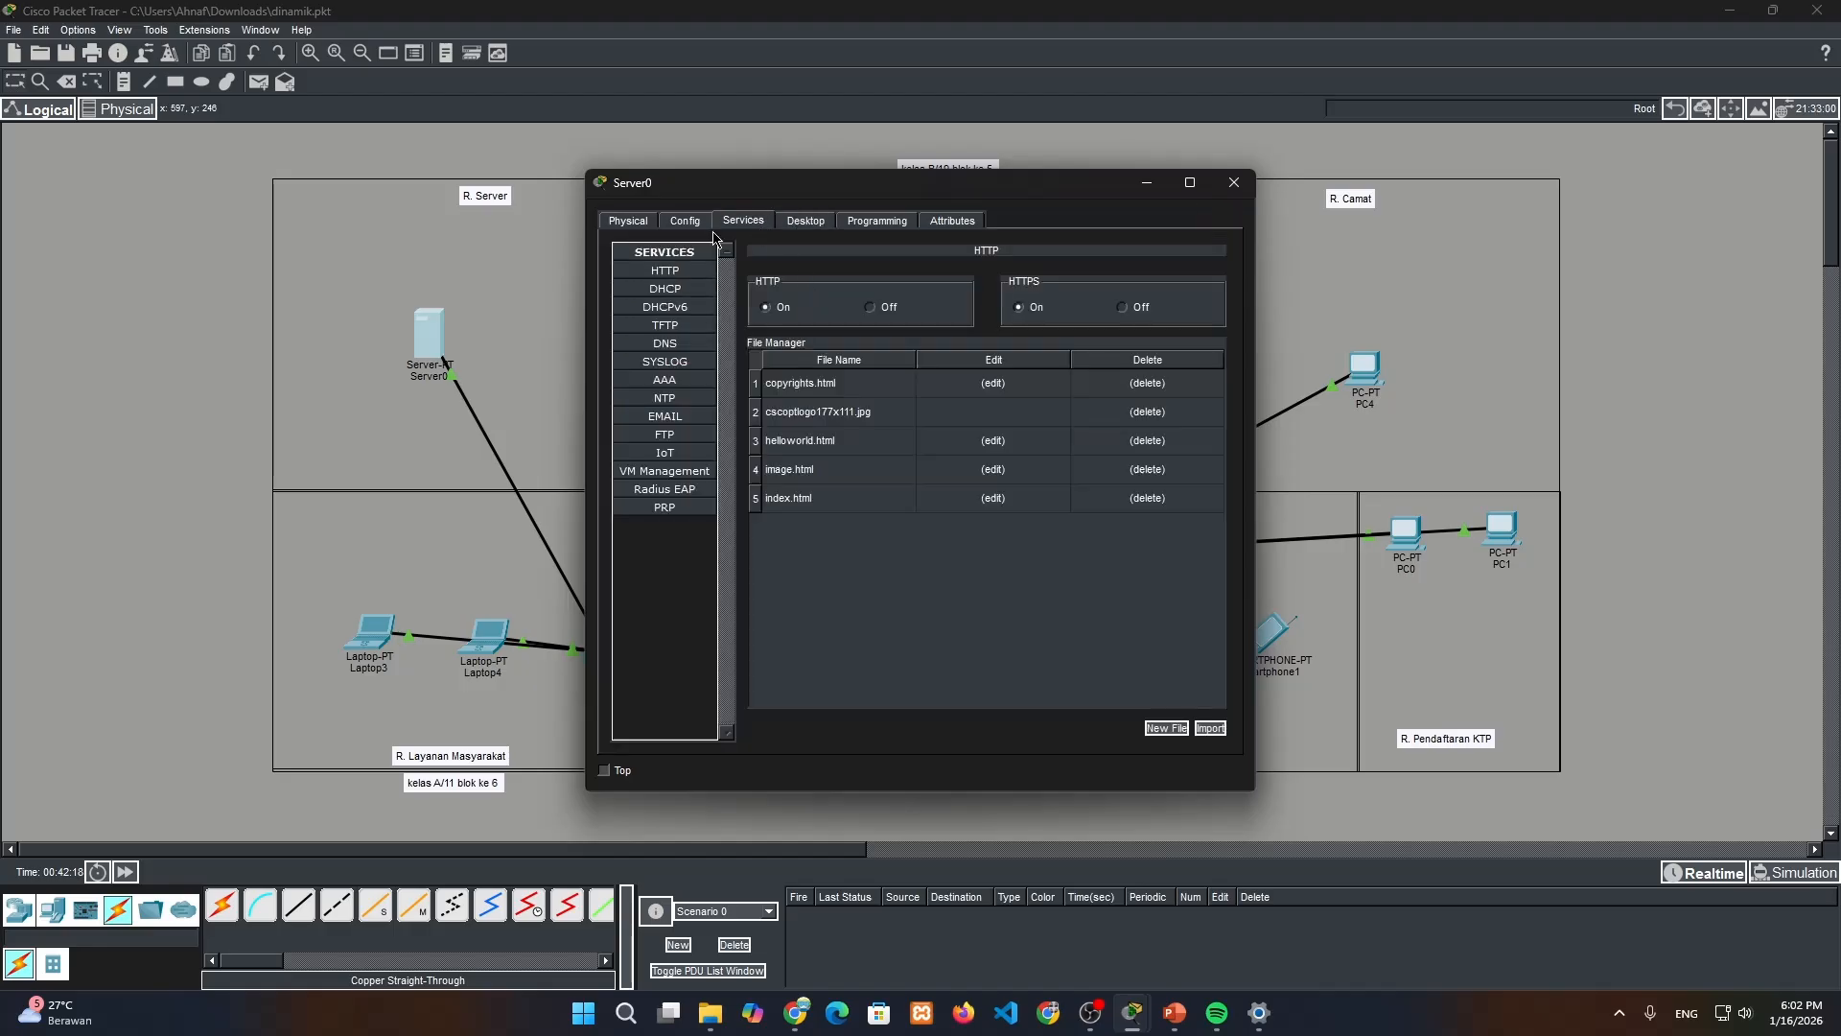
click(701, 288)
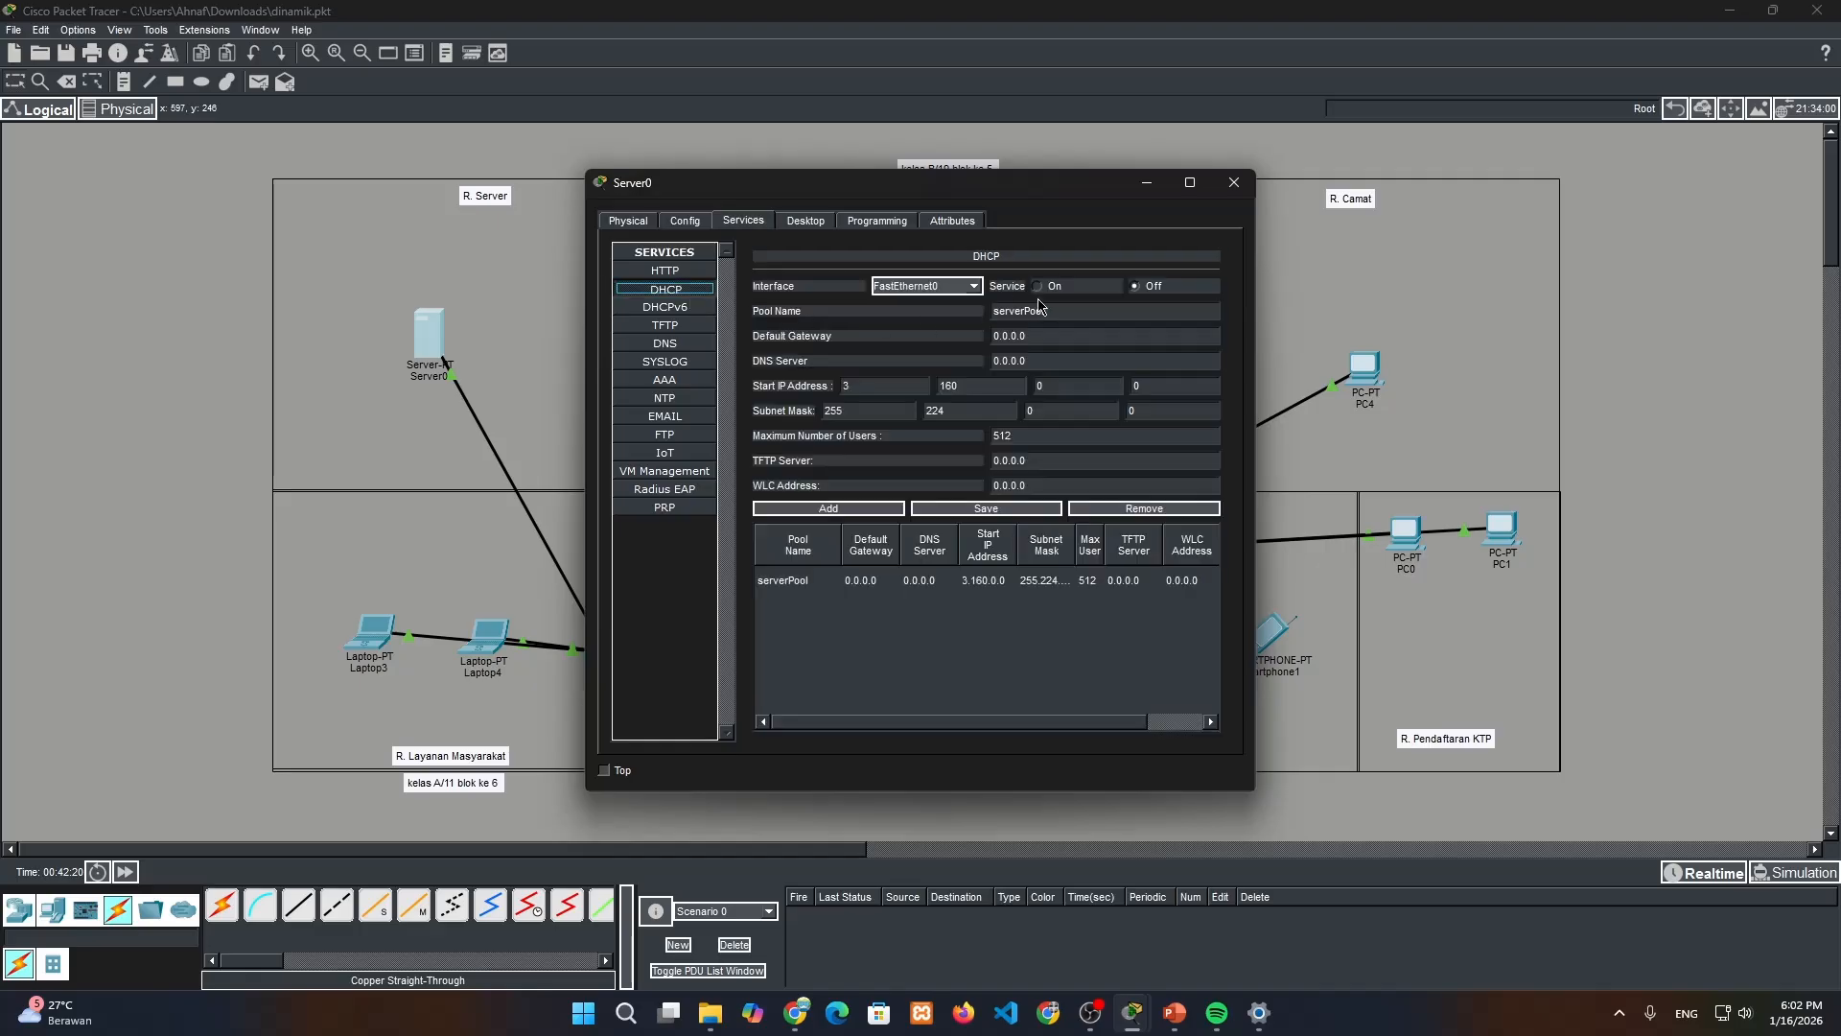
click(1053, 285)
click(1047, 336)
key(ctrl+v)
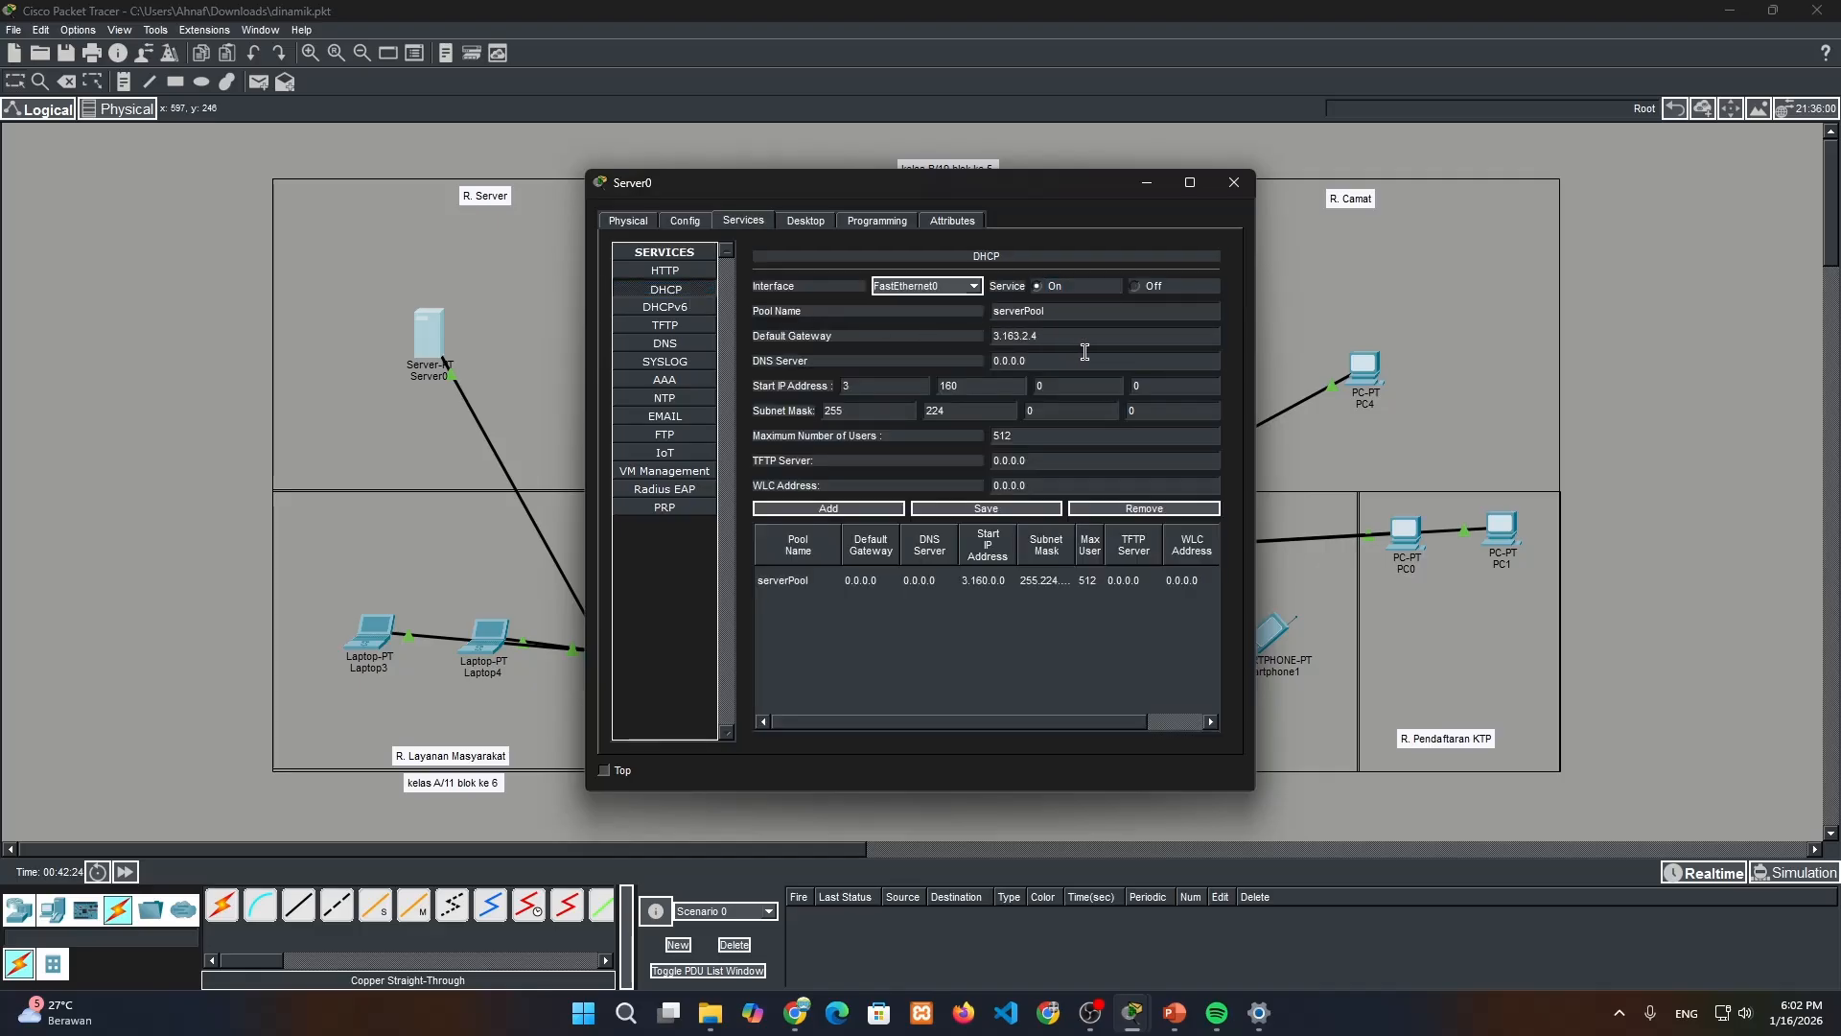
Set the DHCP pool's start address to 3.160.2.6 and its maximum number of users to 9, and save the pool
click(1055, 388)
text(2)
click(1178, 391)
double_click(1098, 430)
text(9)
click(1033, 511)
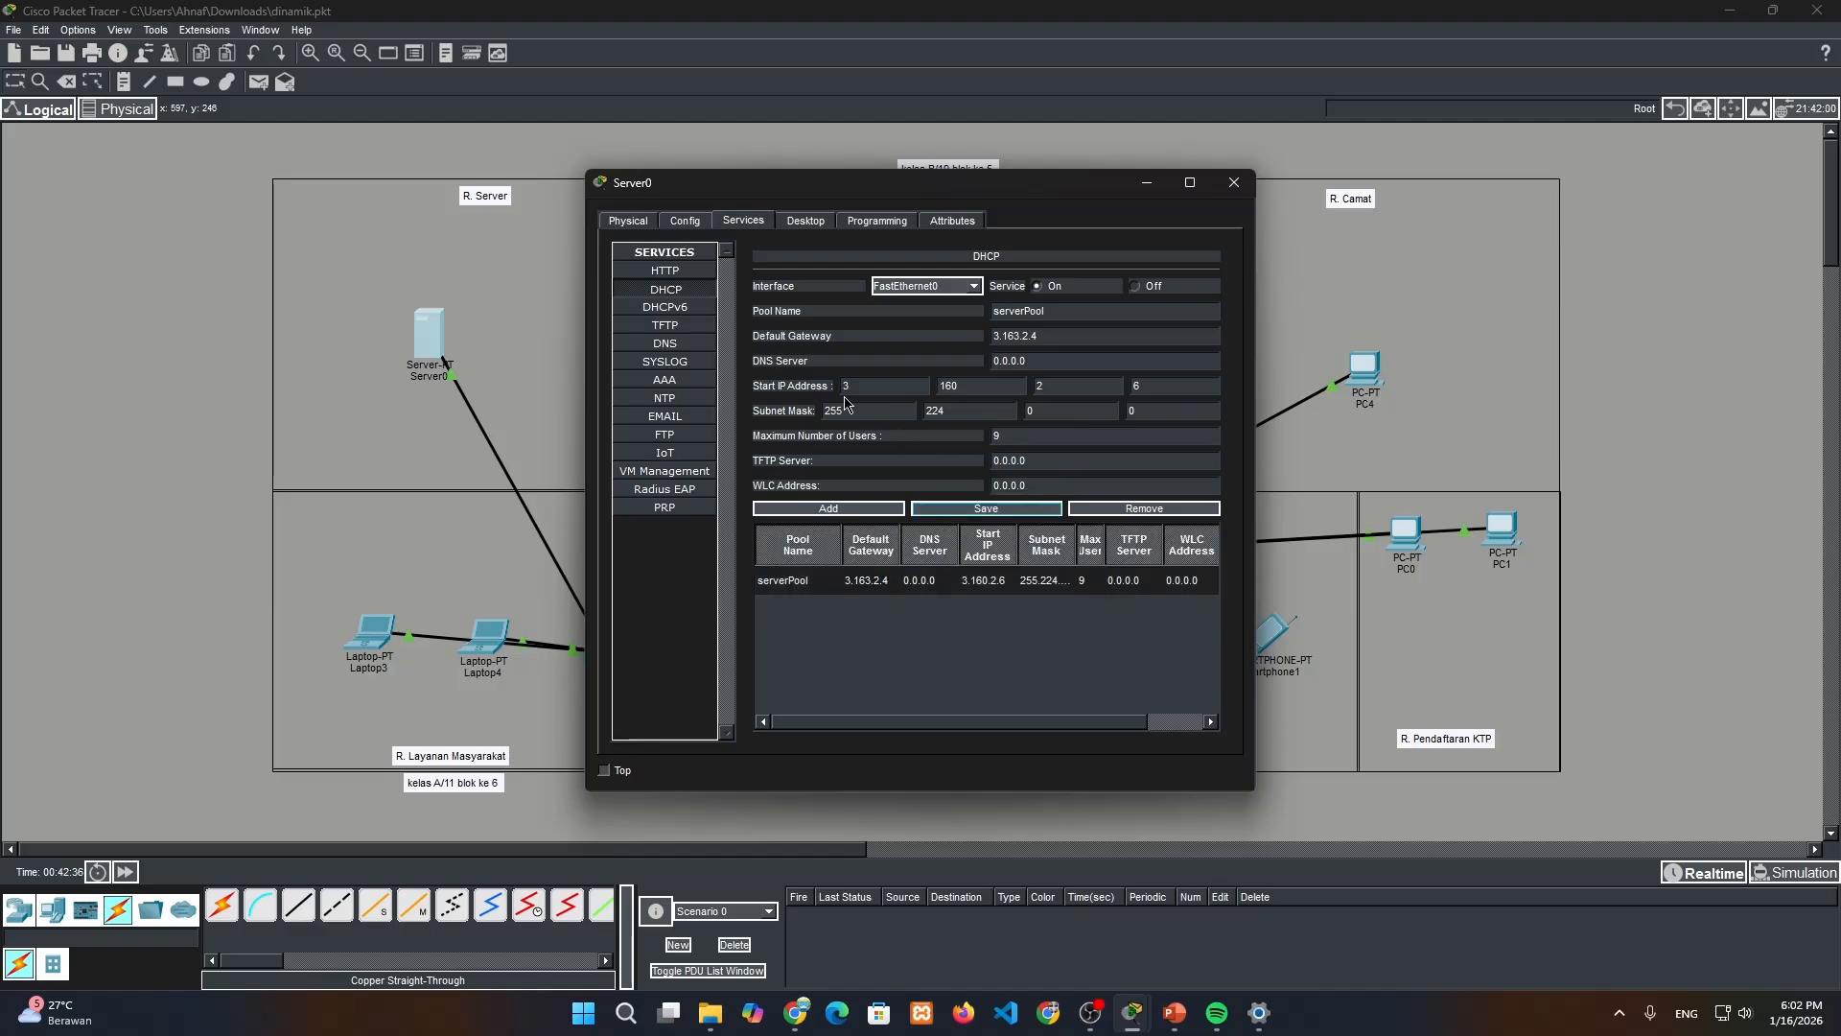
Turn on Server0's DNS service and look up the server's IPv4 address in its IP configuration for the DNS record
click(680, 353)
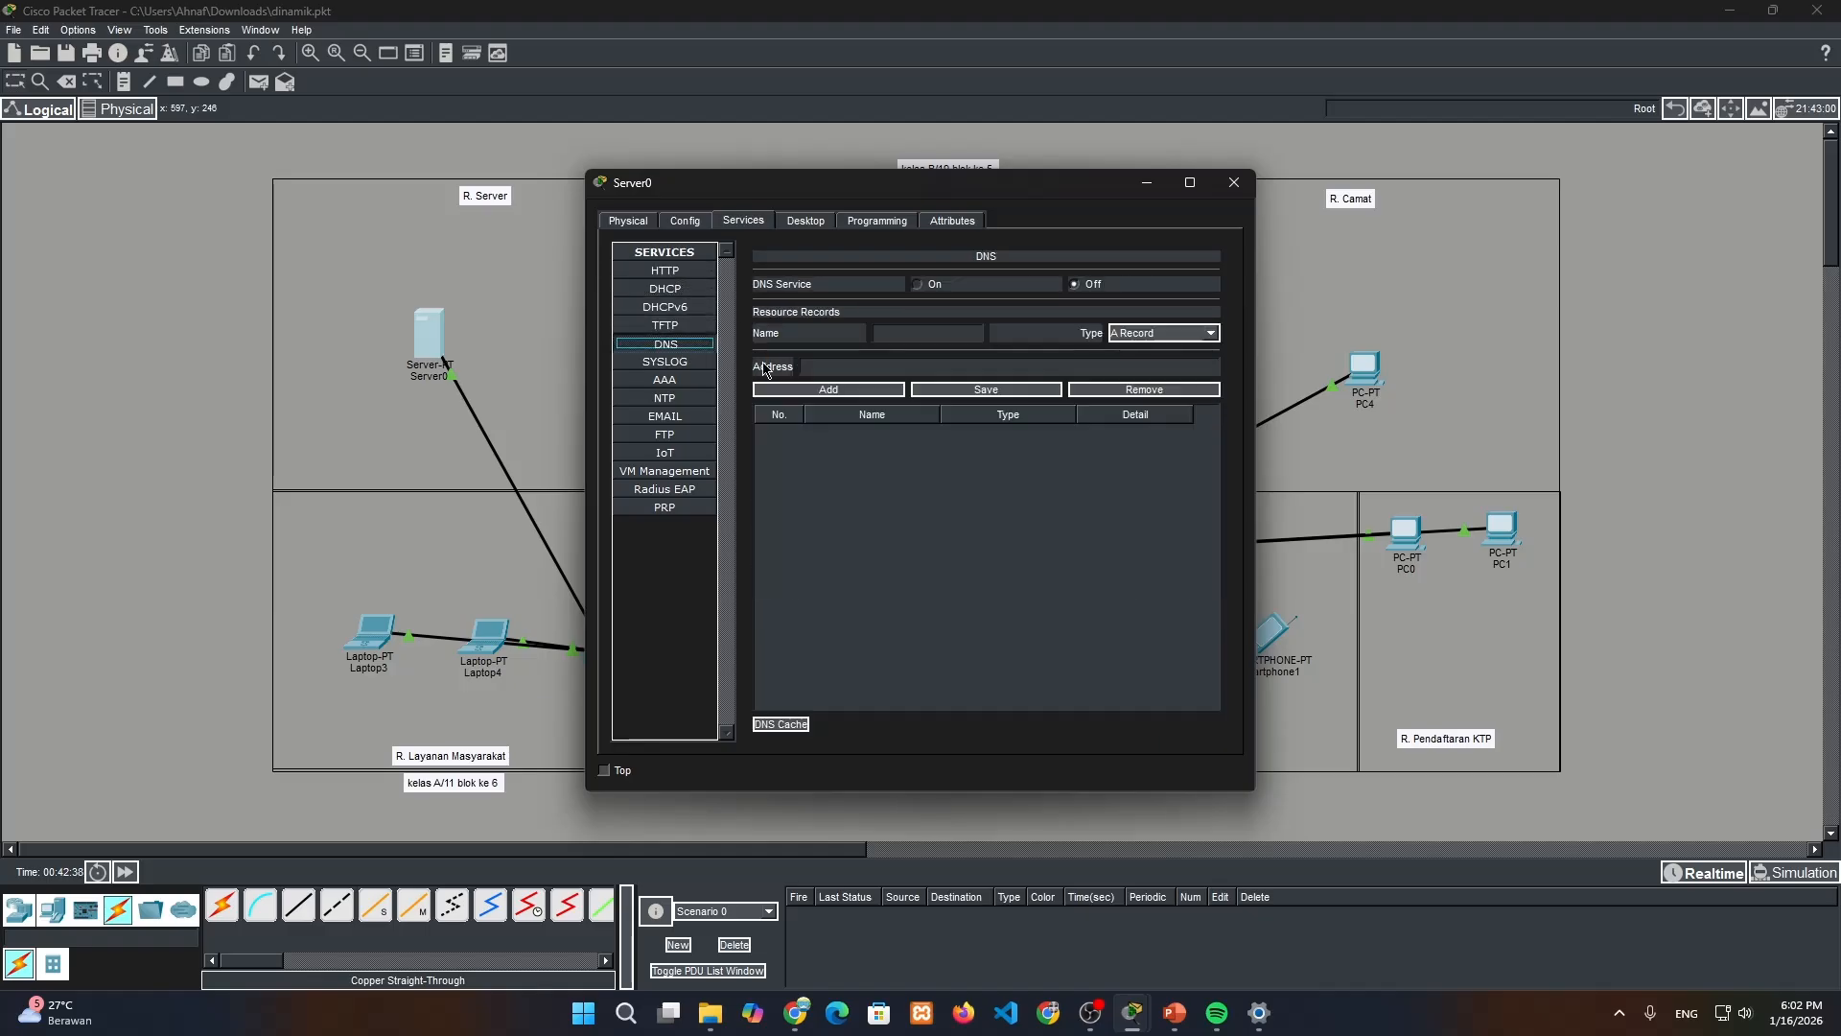
click(926, 288)
click(796, 222)
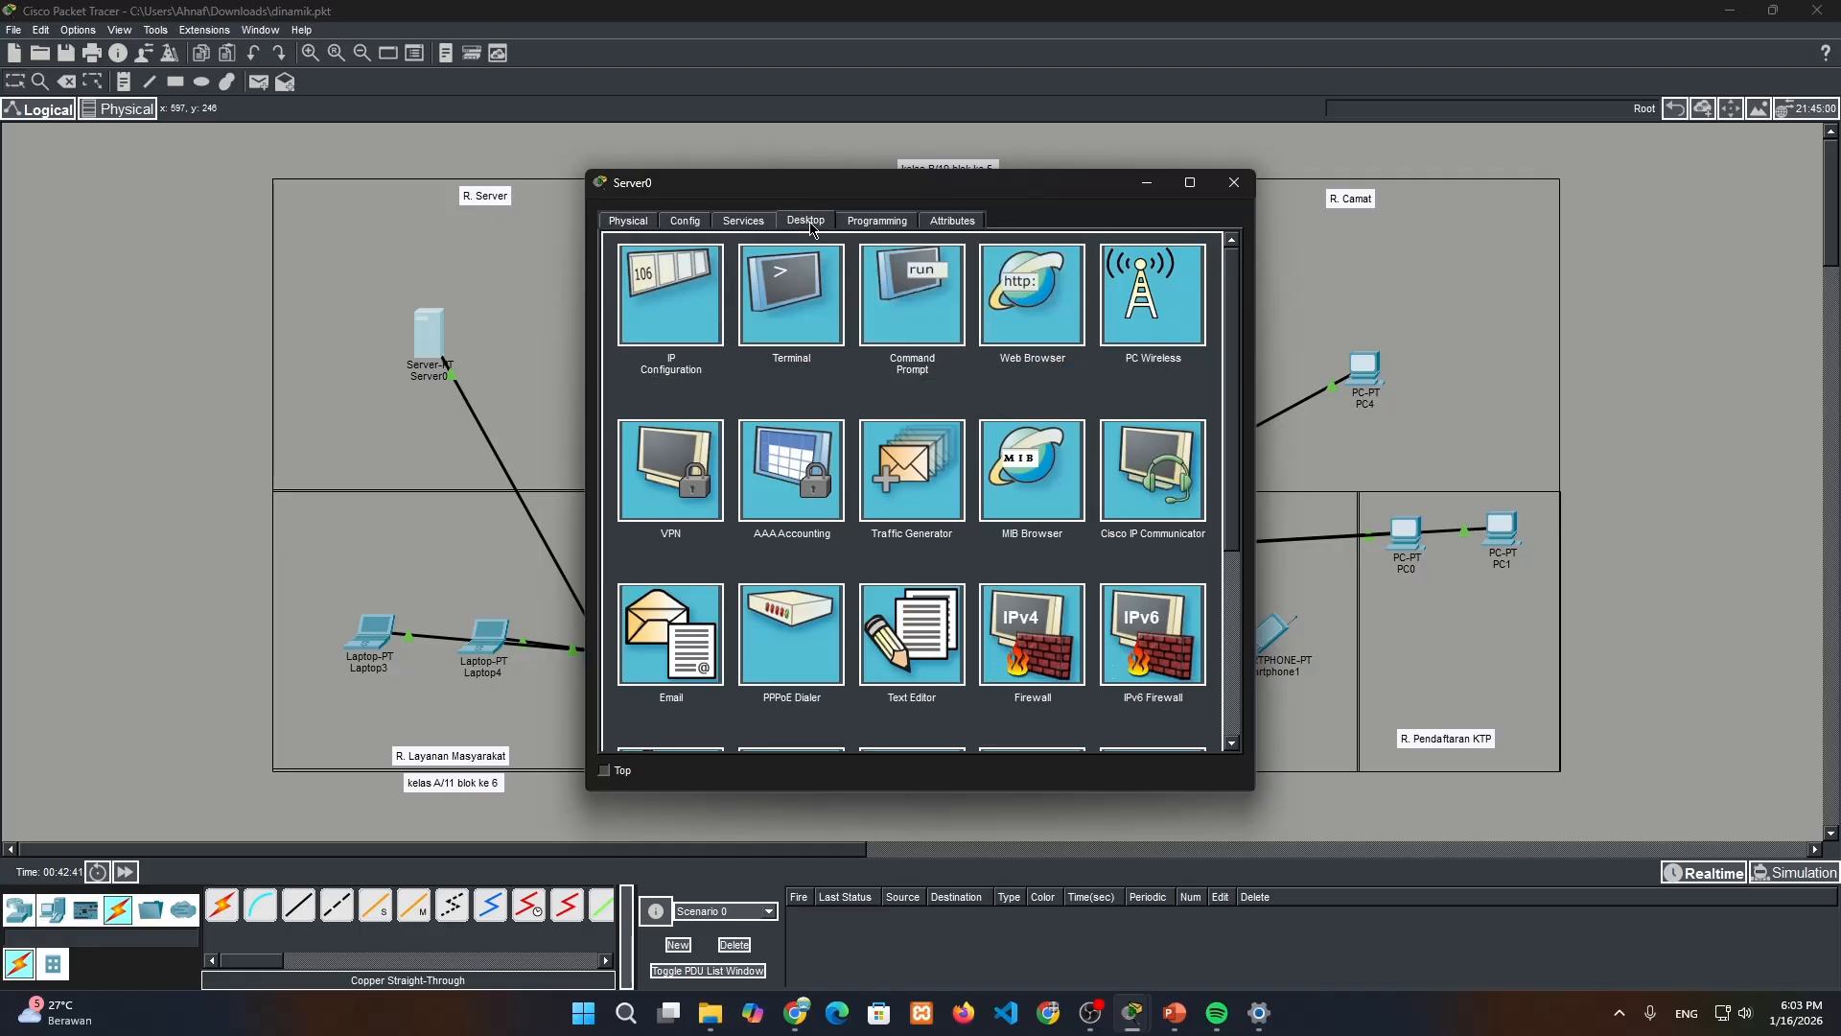
click(680, 305)
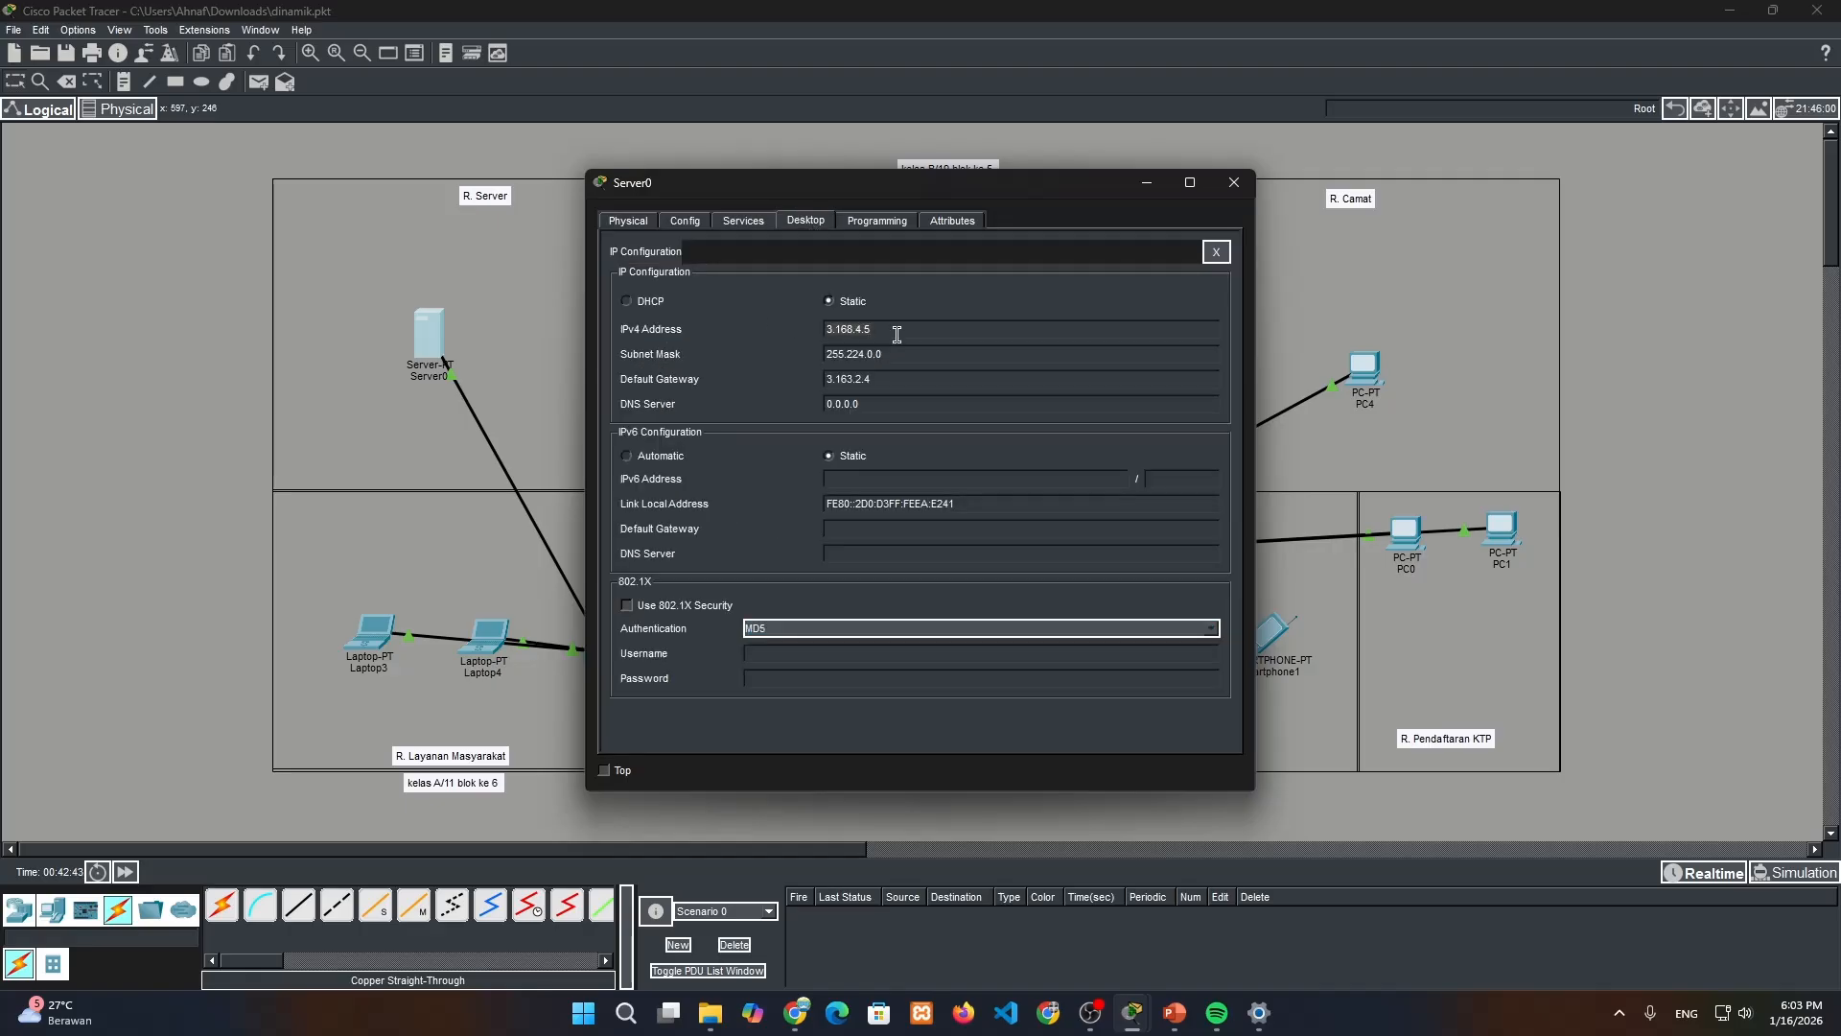
click(701, 222)
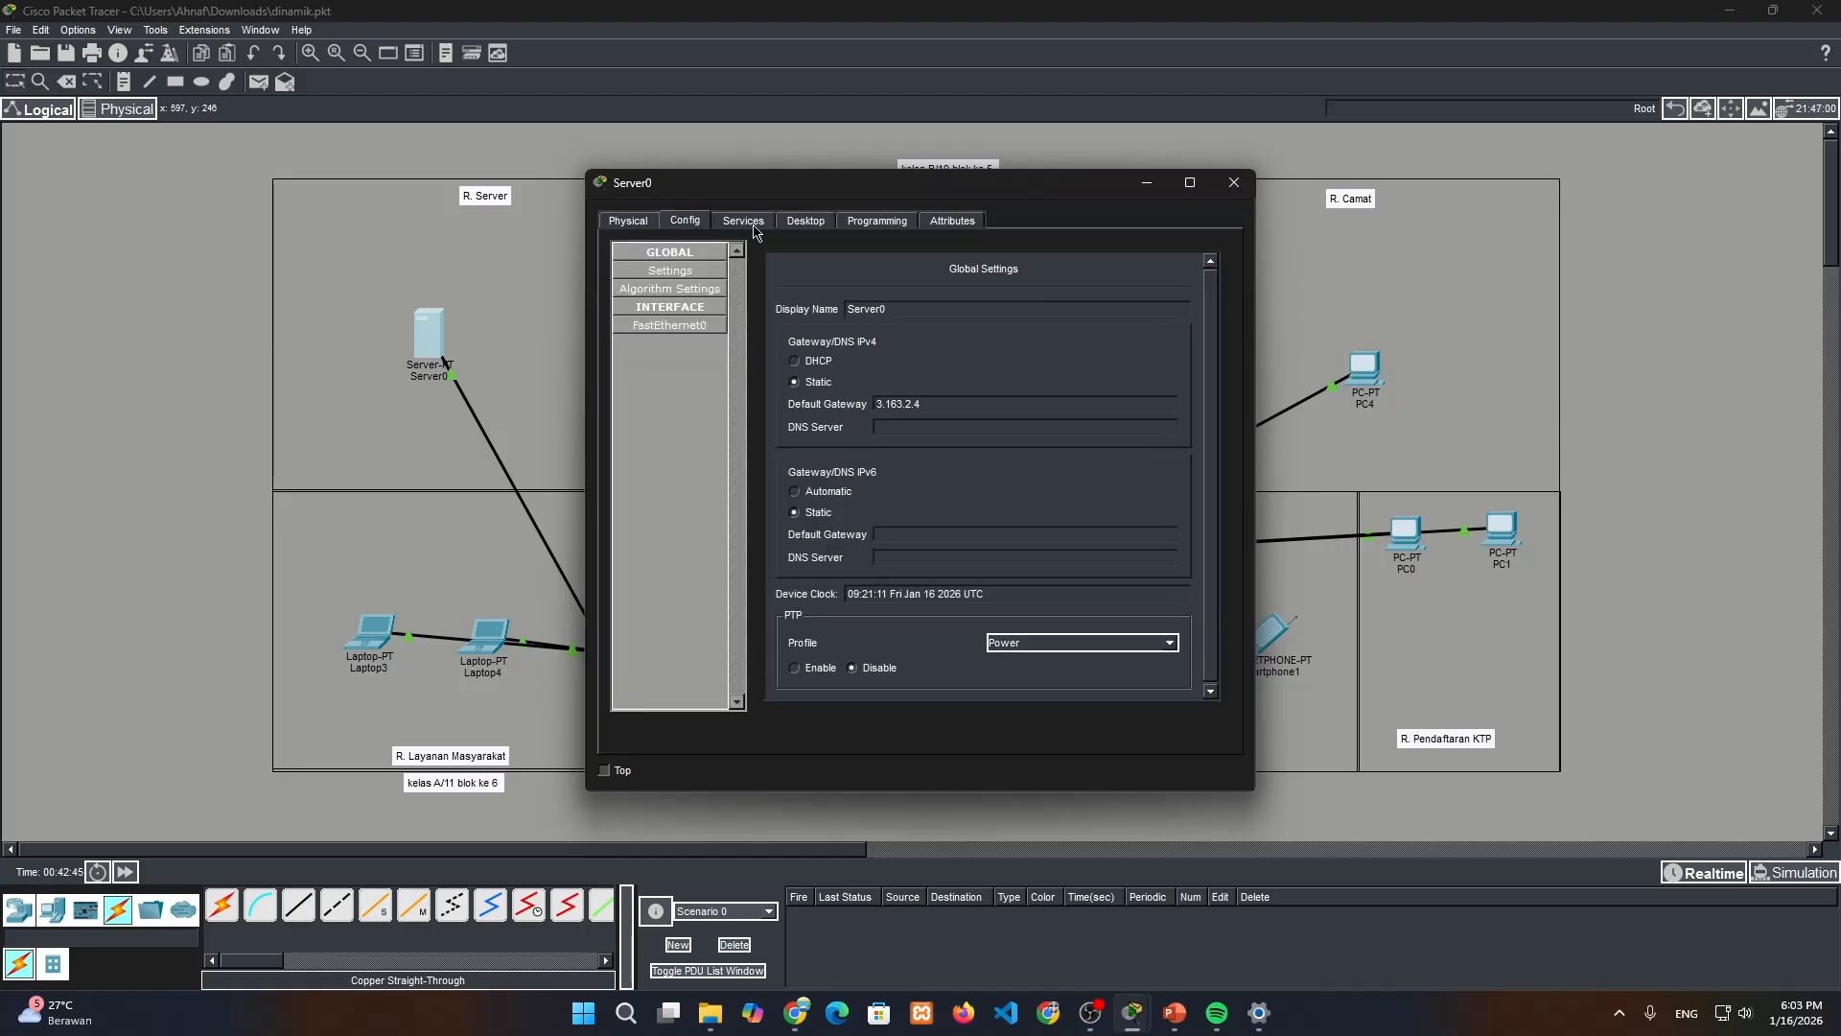
click(753, 226)
click(684, 343)
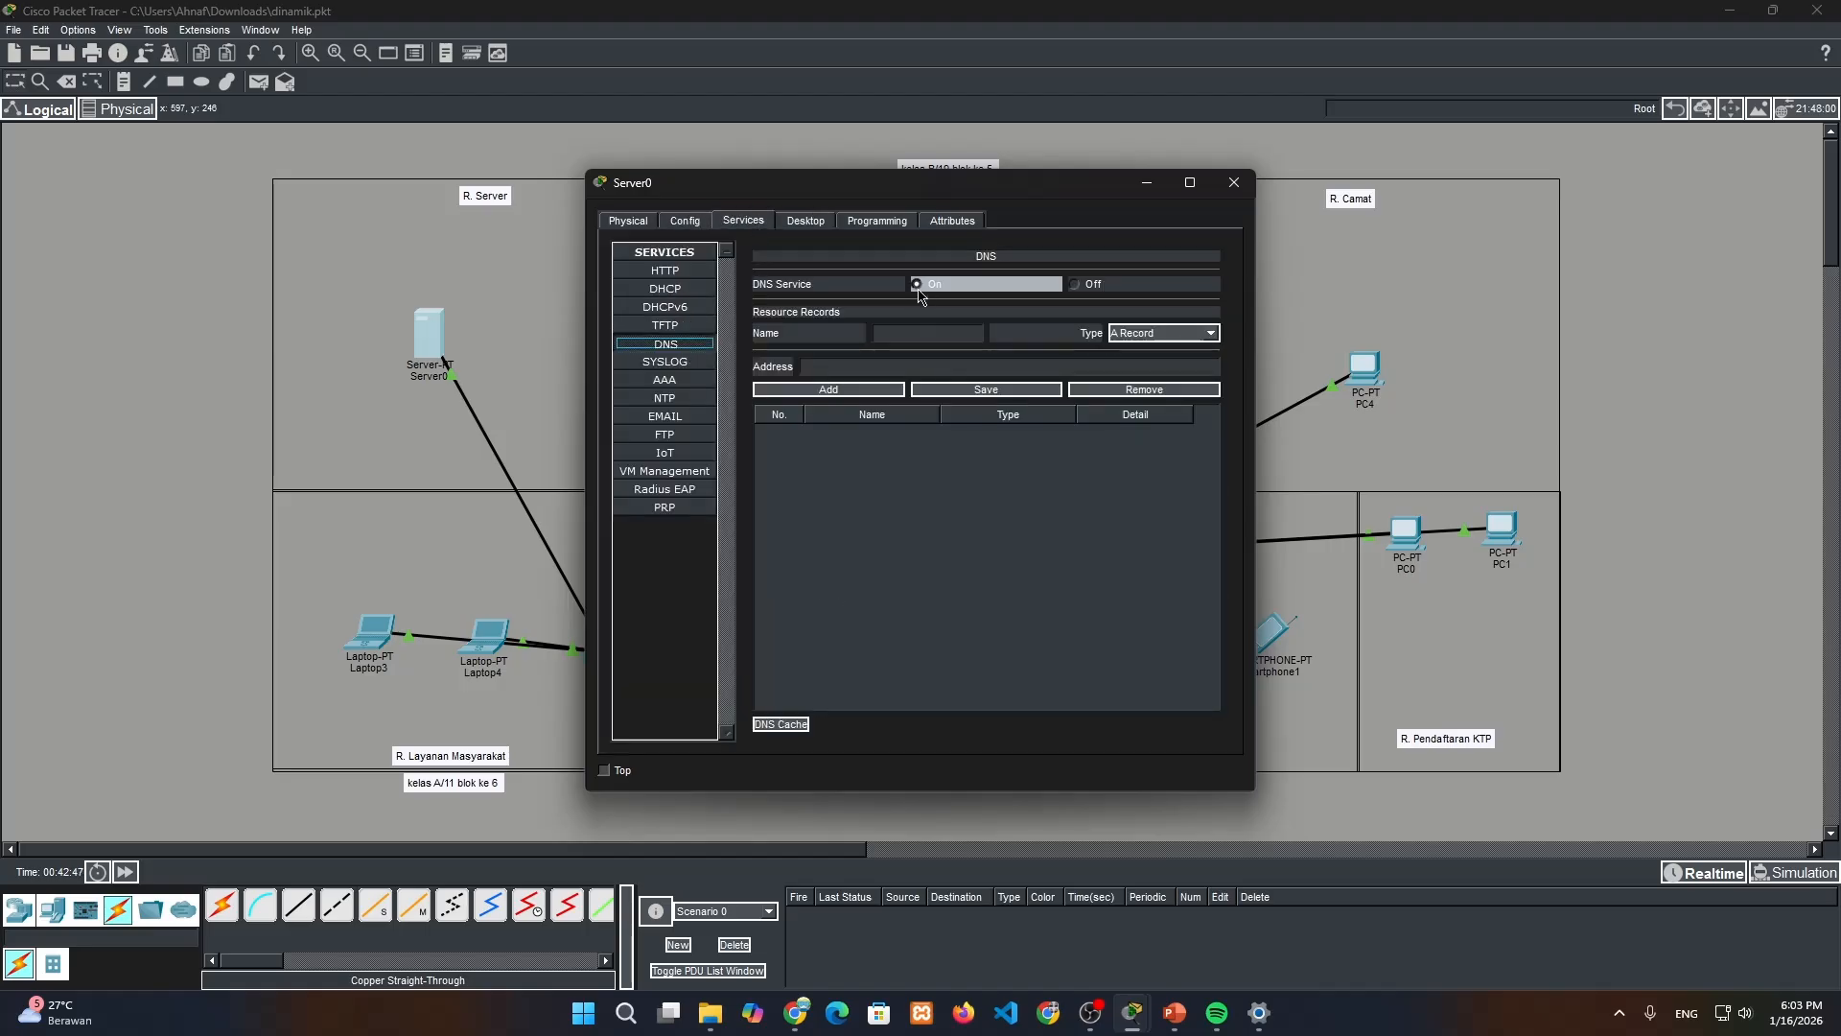
Add a DNS A record named kecamatan_pasarkemis.com with the address 3.168.4.5
click(897, 368)
text(3.168.4.5)
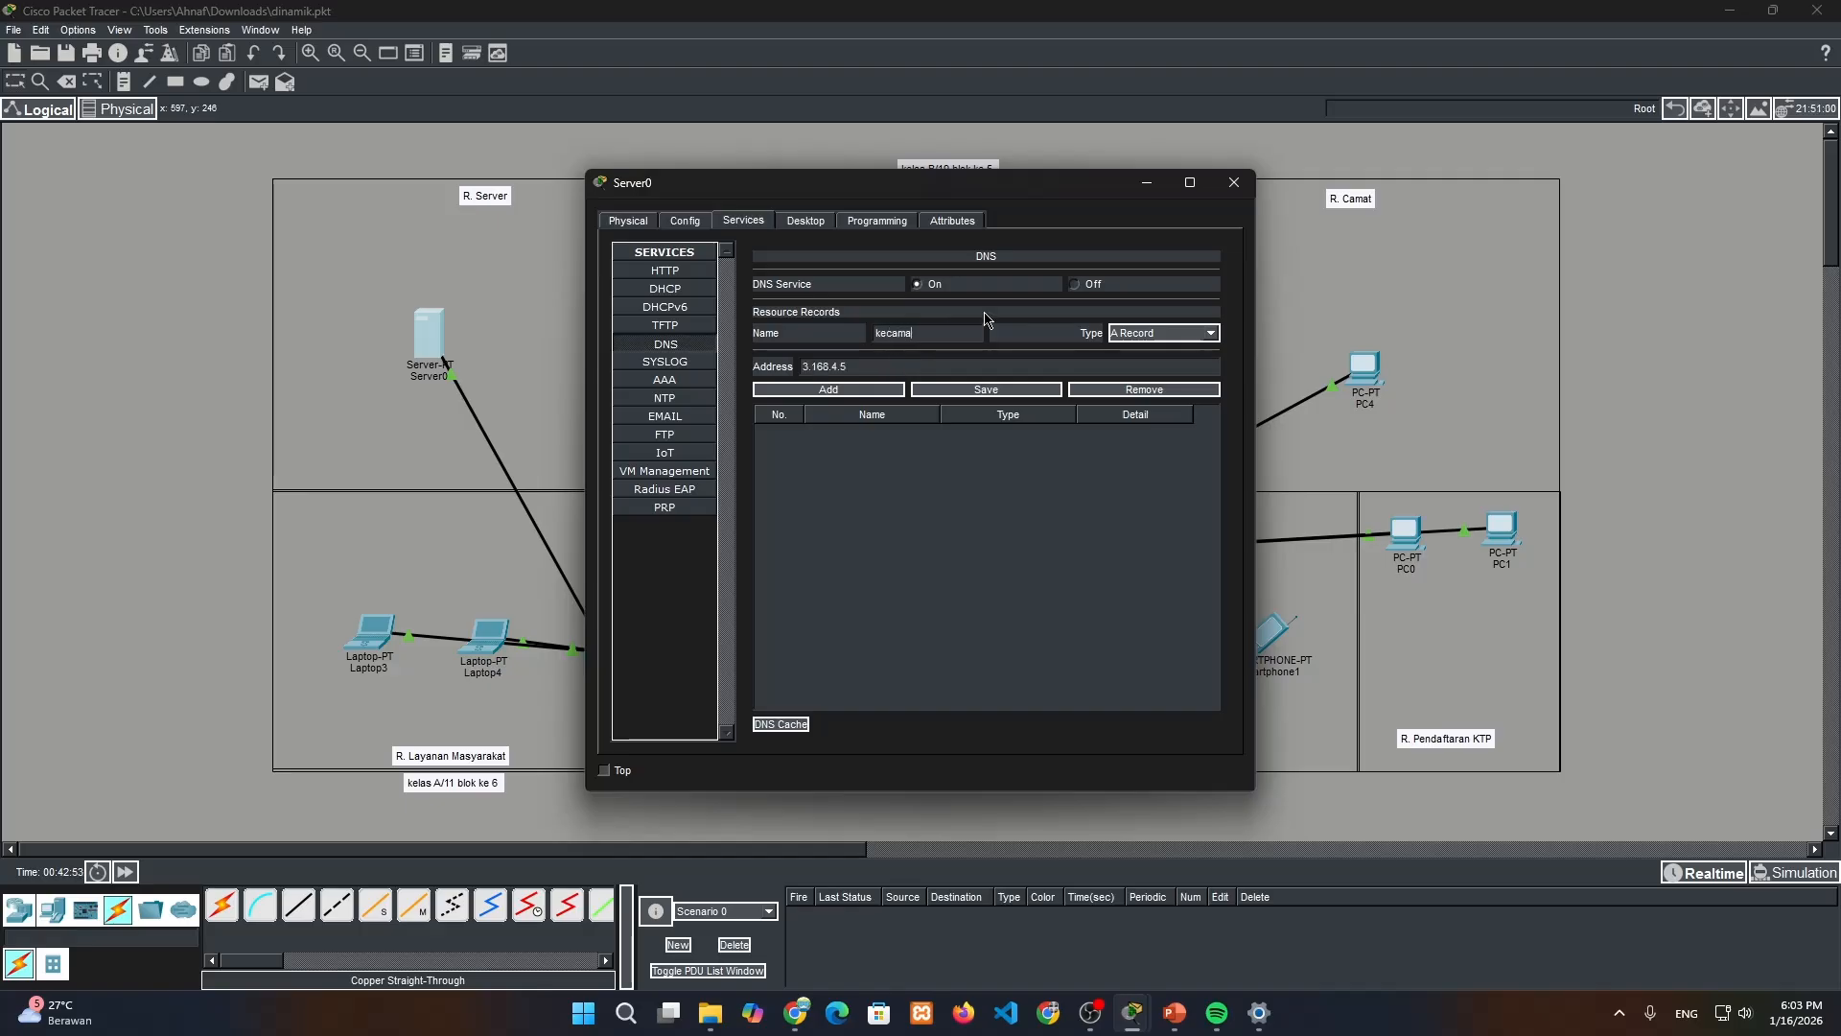
text(kecamatan)
text(_)
text(pasarkemis)
text(.com)
click(838, 391)
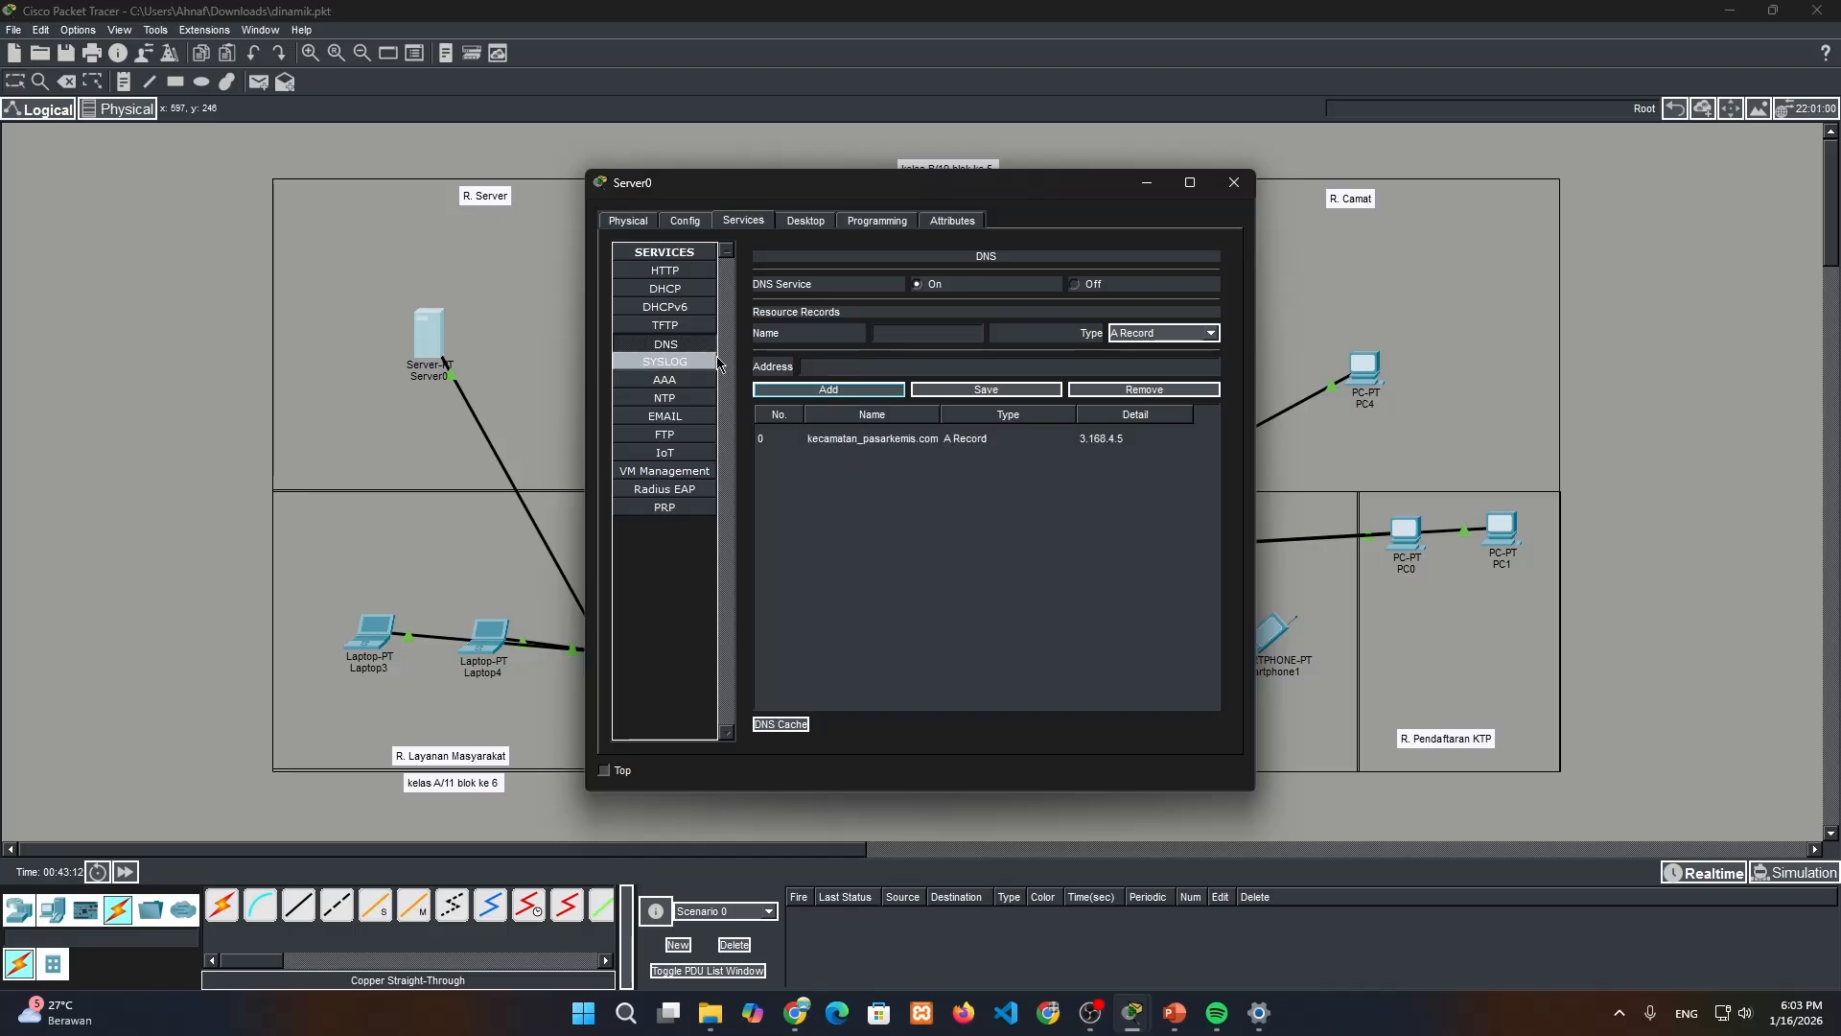
Save the "Informasi Layanan & Bansos Desa" page code as index.html in Server0's HTTP service and close the server window
click(687, 275)
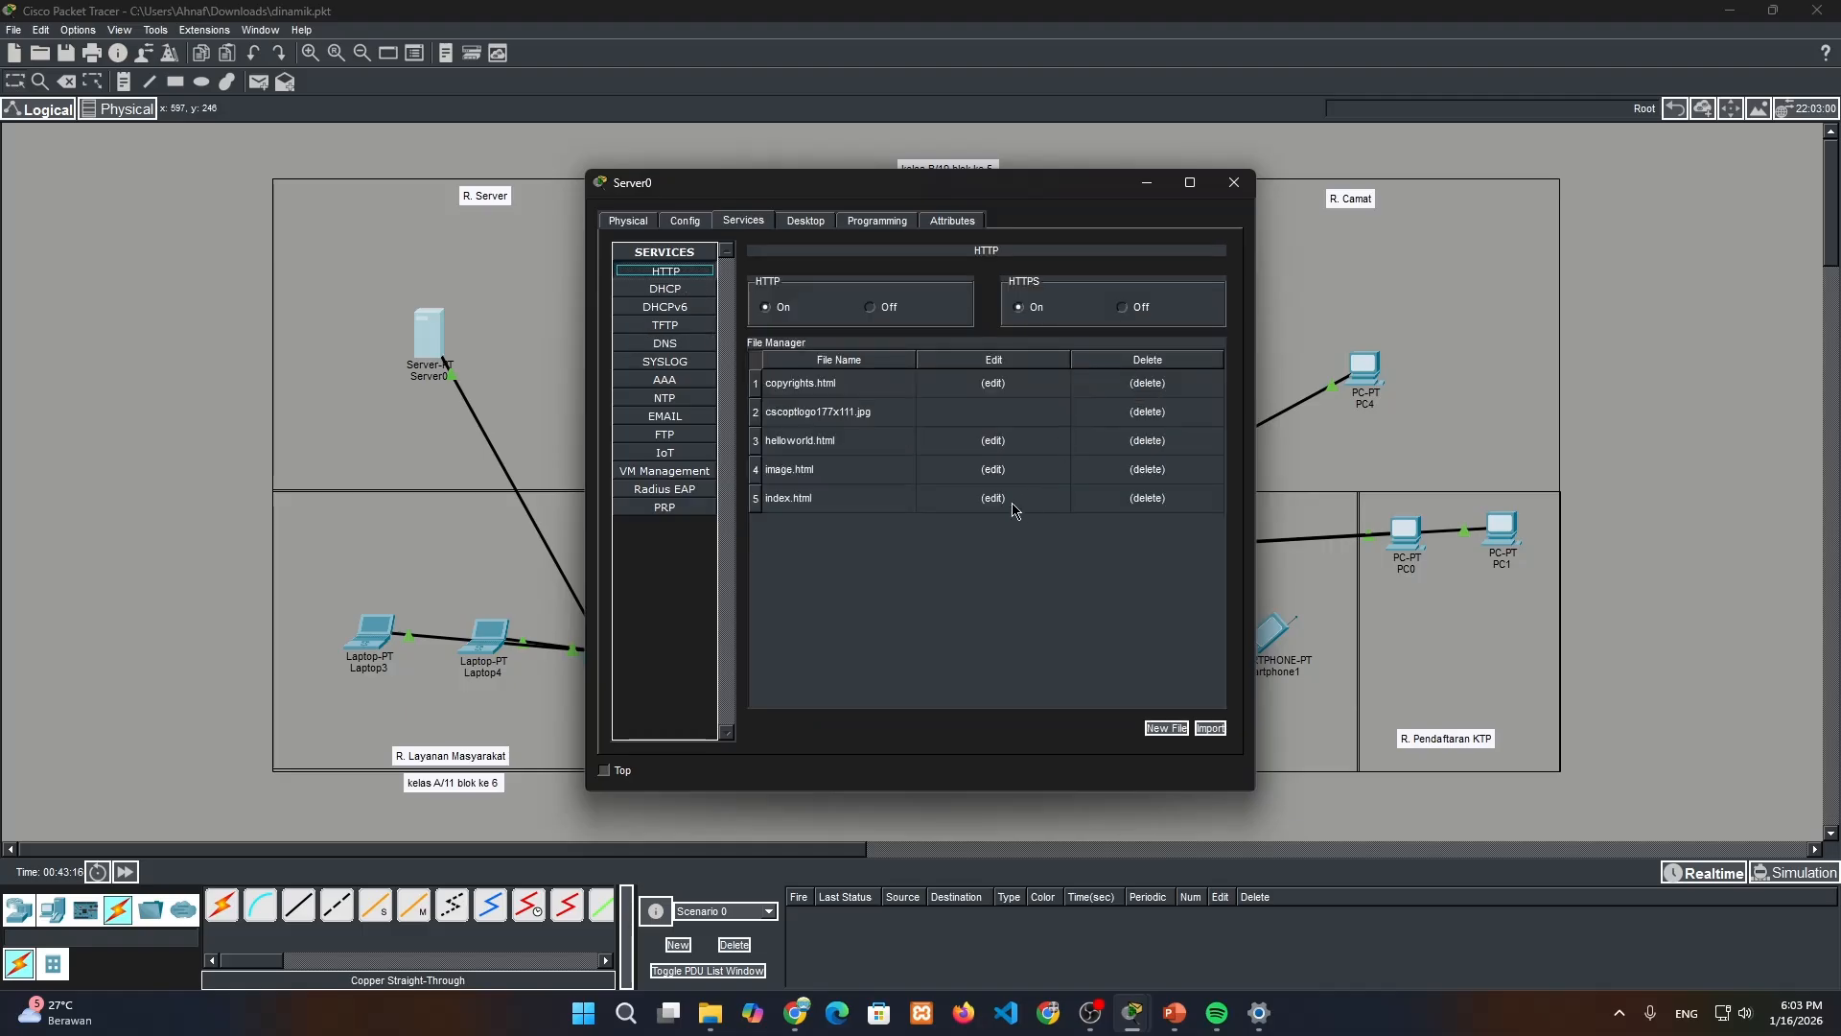
click(1016, 509)
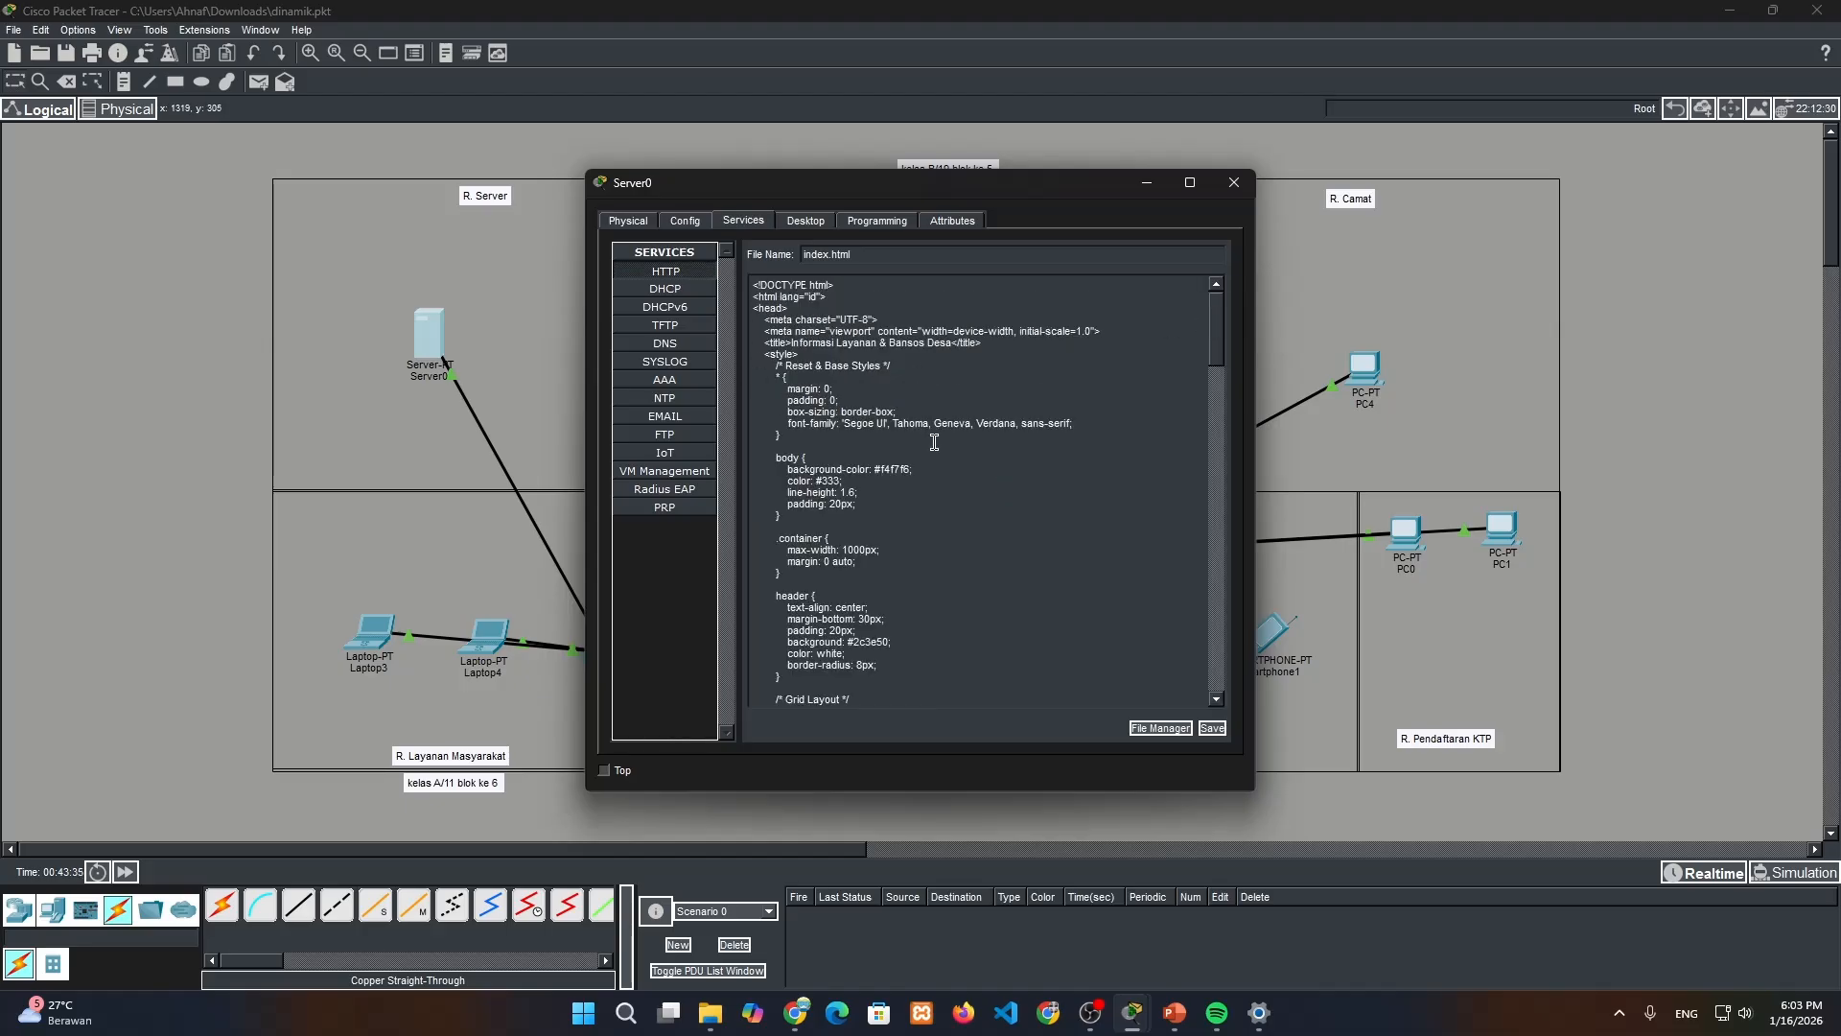
scroll(934, 442, down, 3)
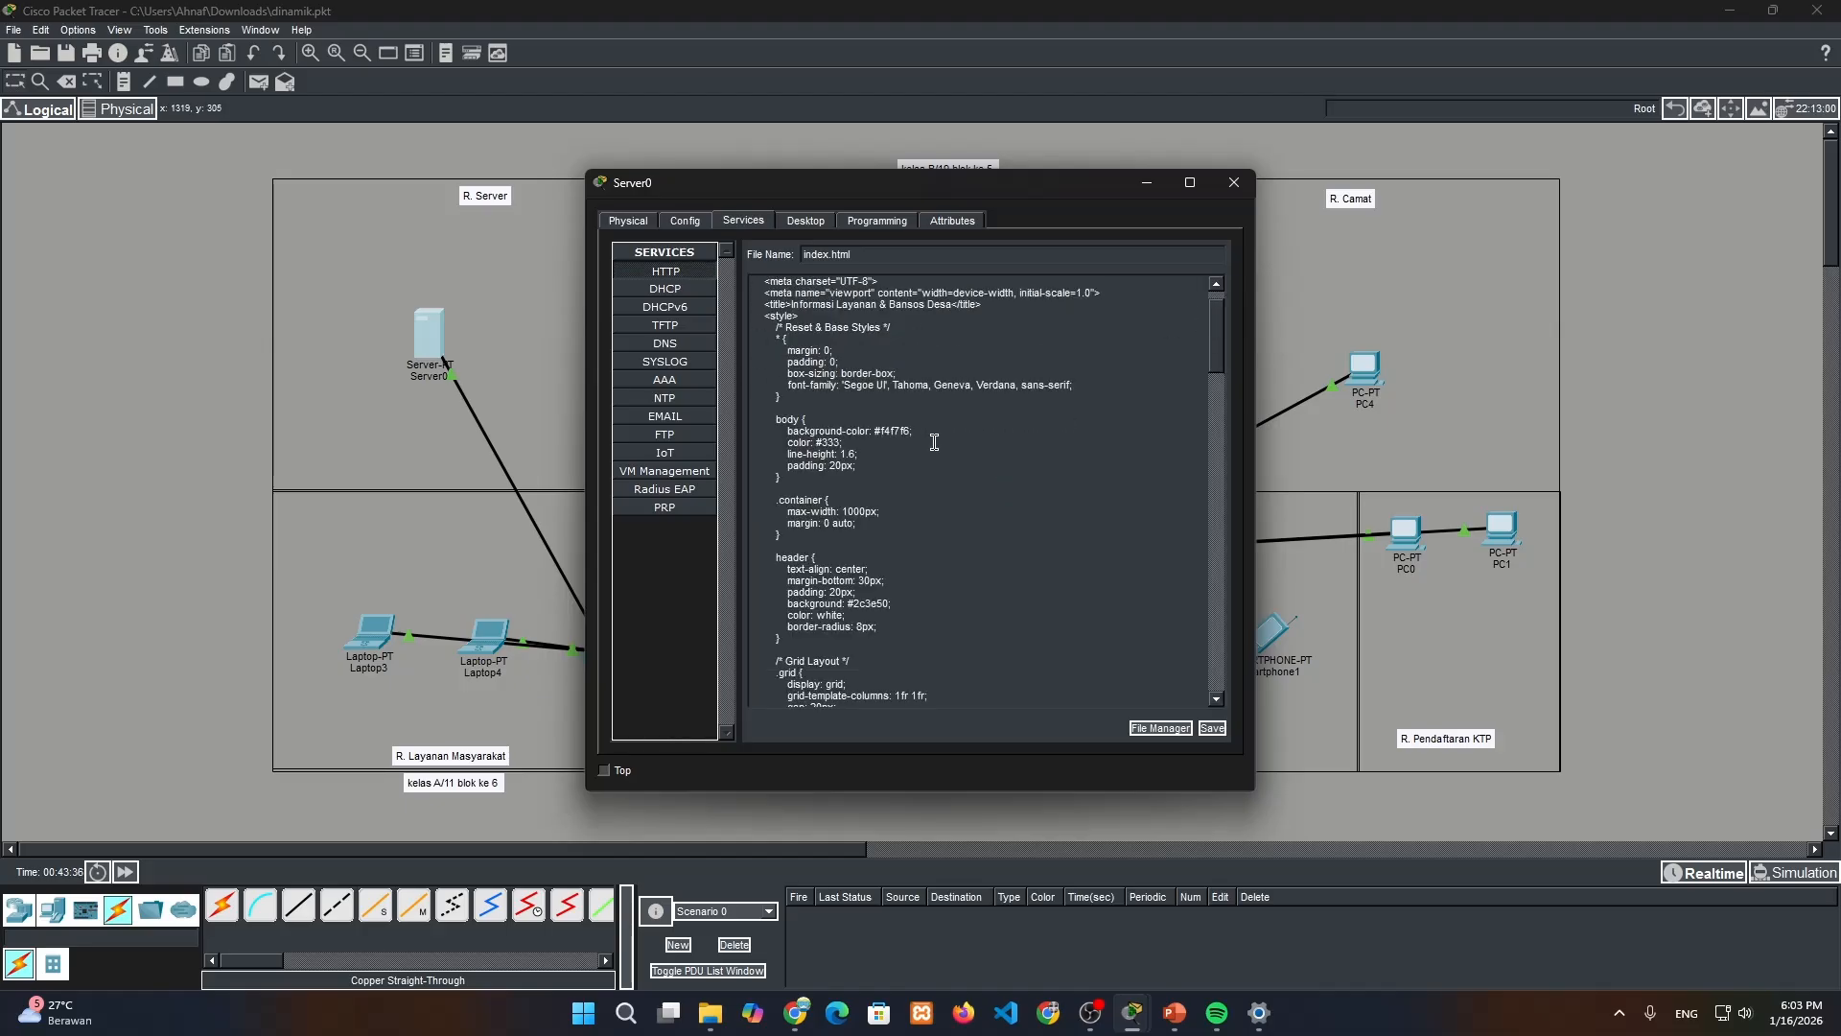
click(1212, 728)
click(899, 503)
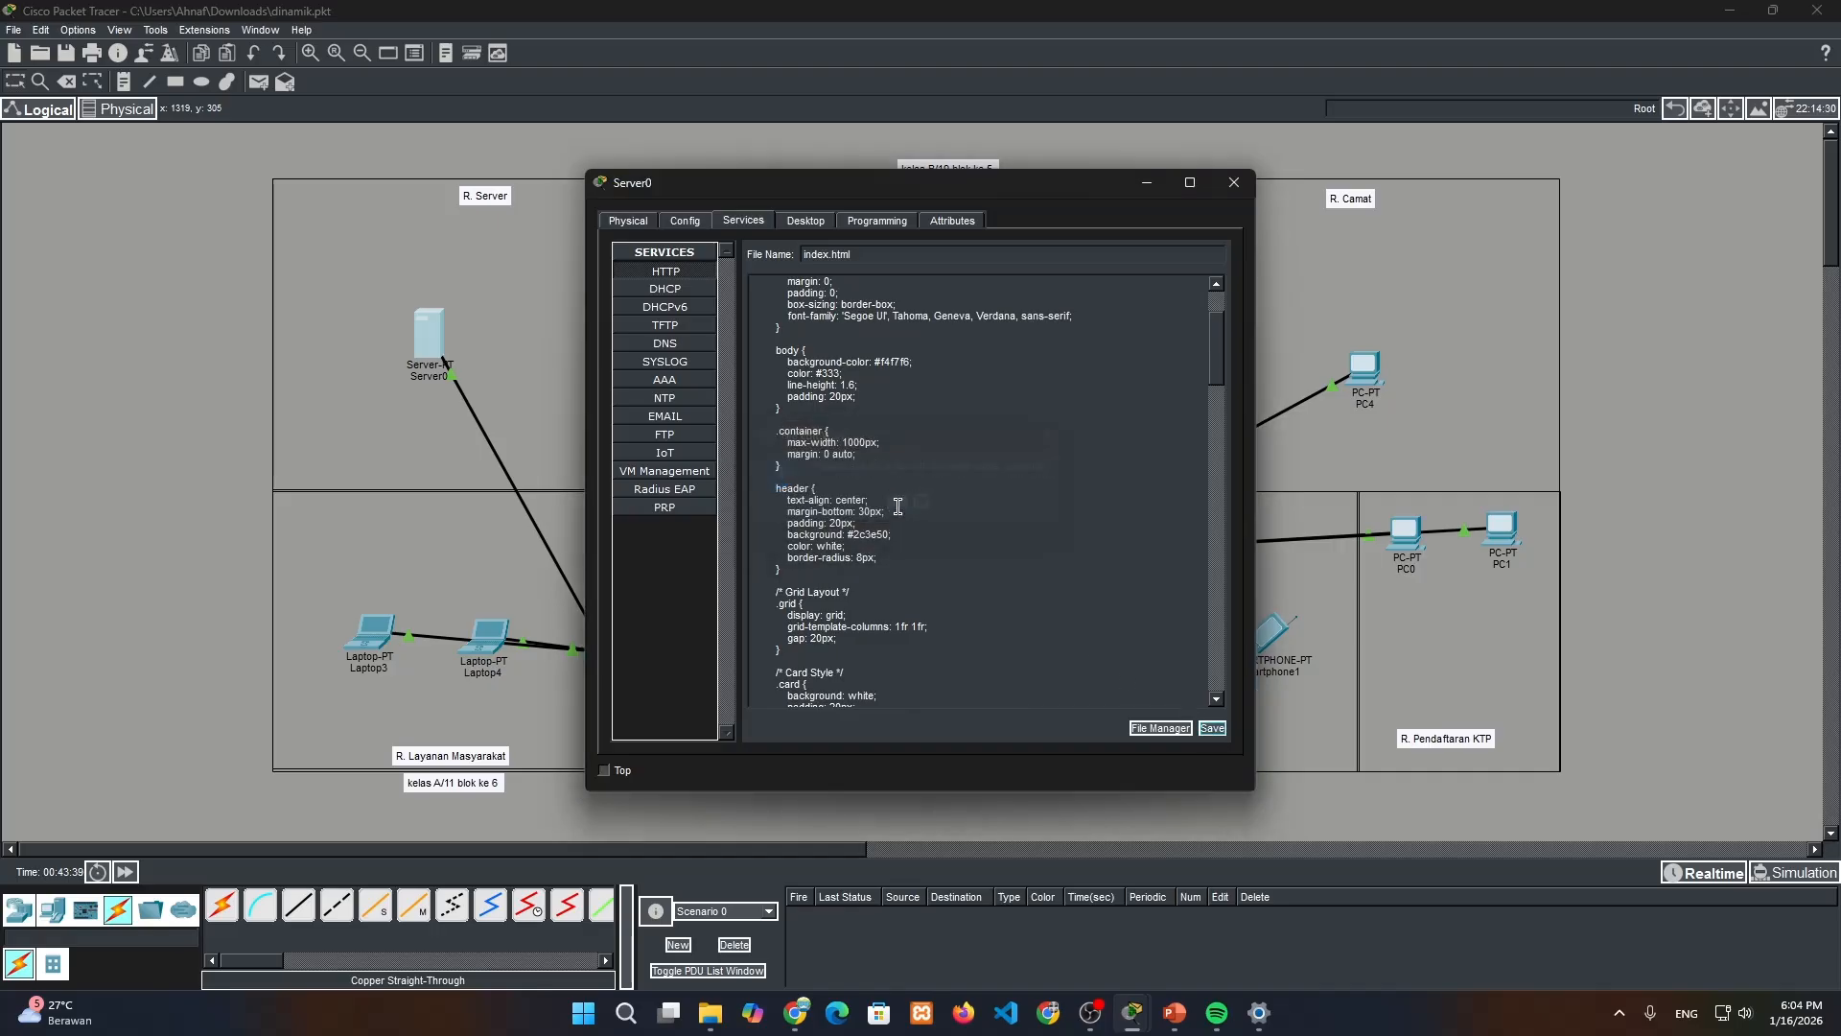
click(1234, 182)
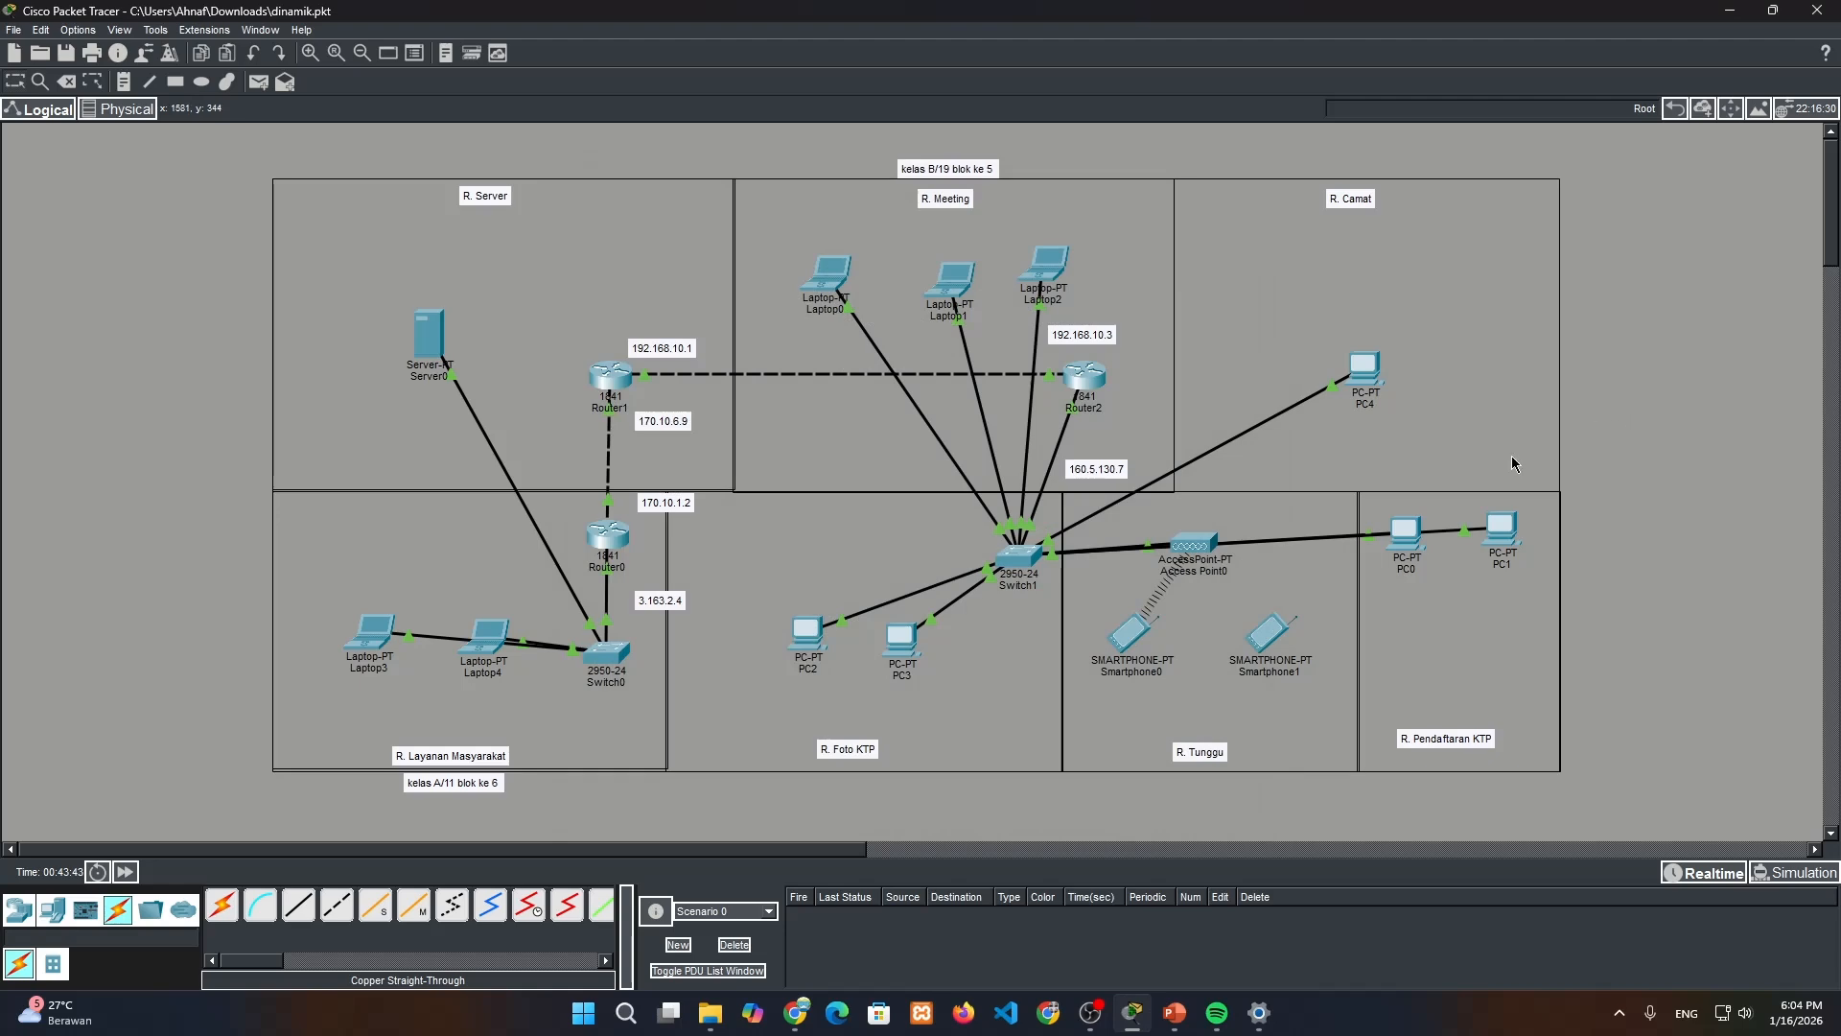
Switch Laptop3's IP configuration to DHCP and close its window
click(365, 645)
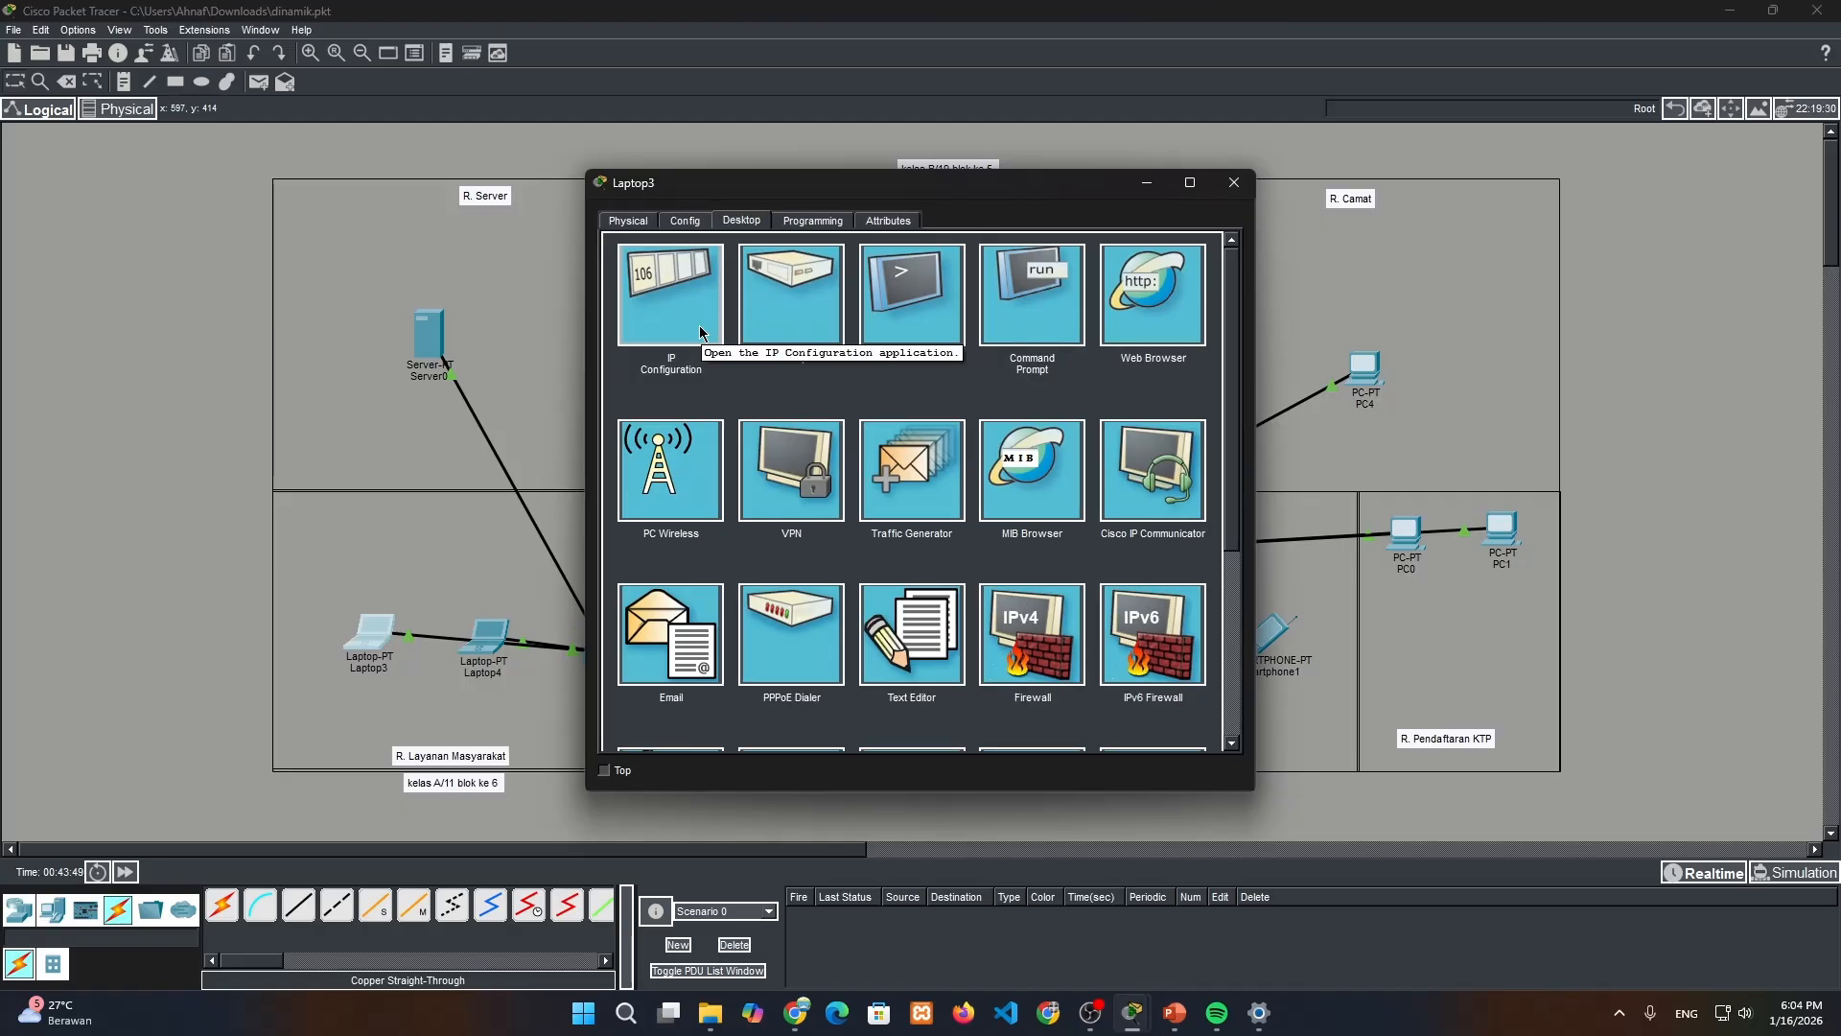
click(700, 333)
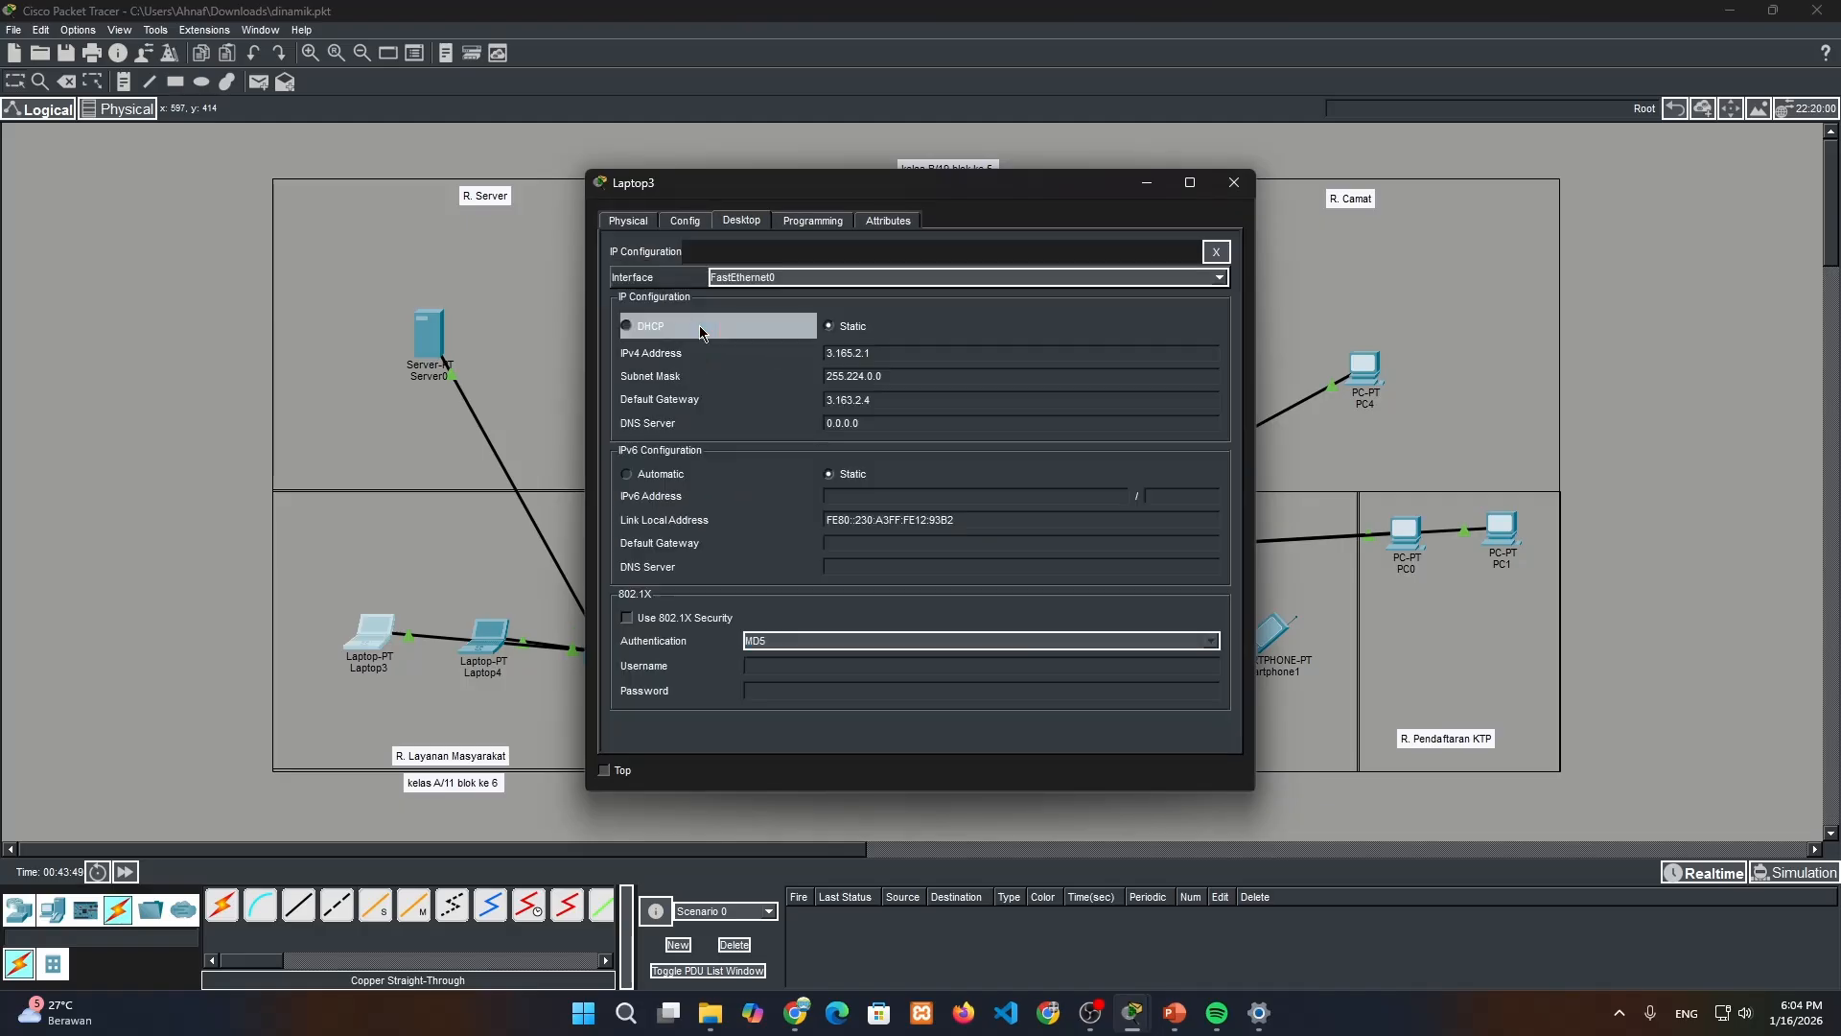
click(648, 335)
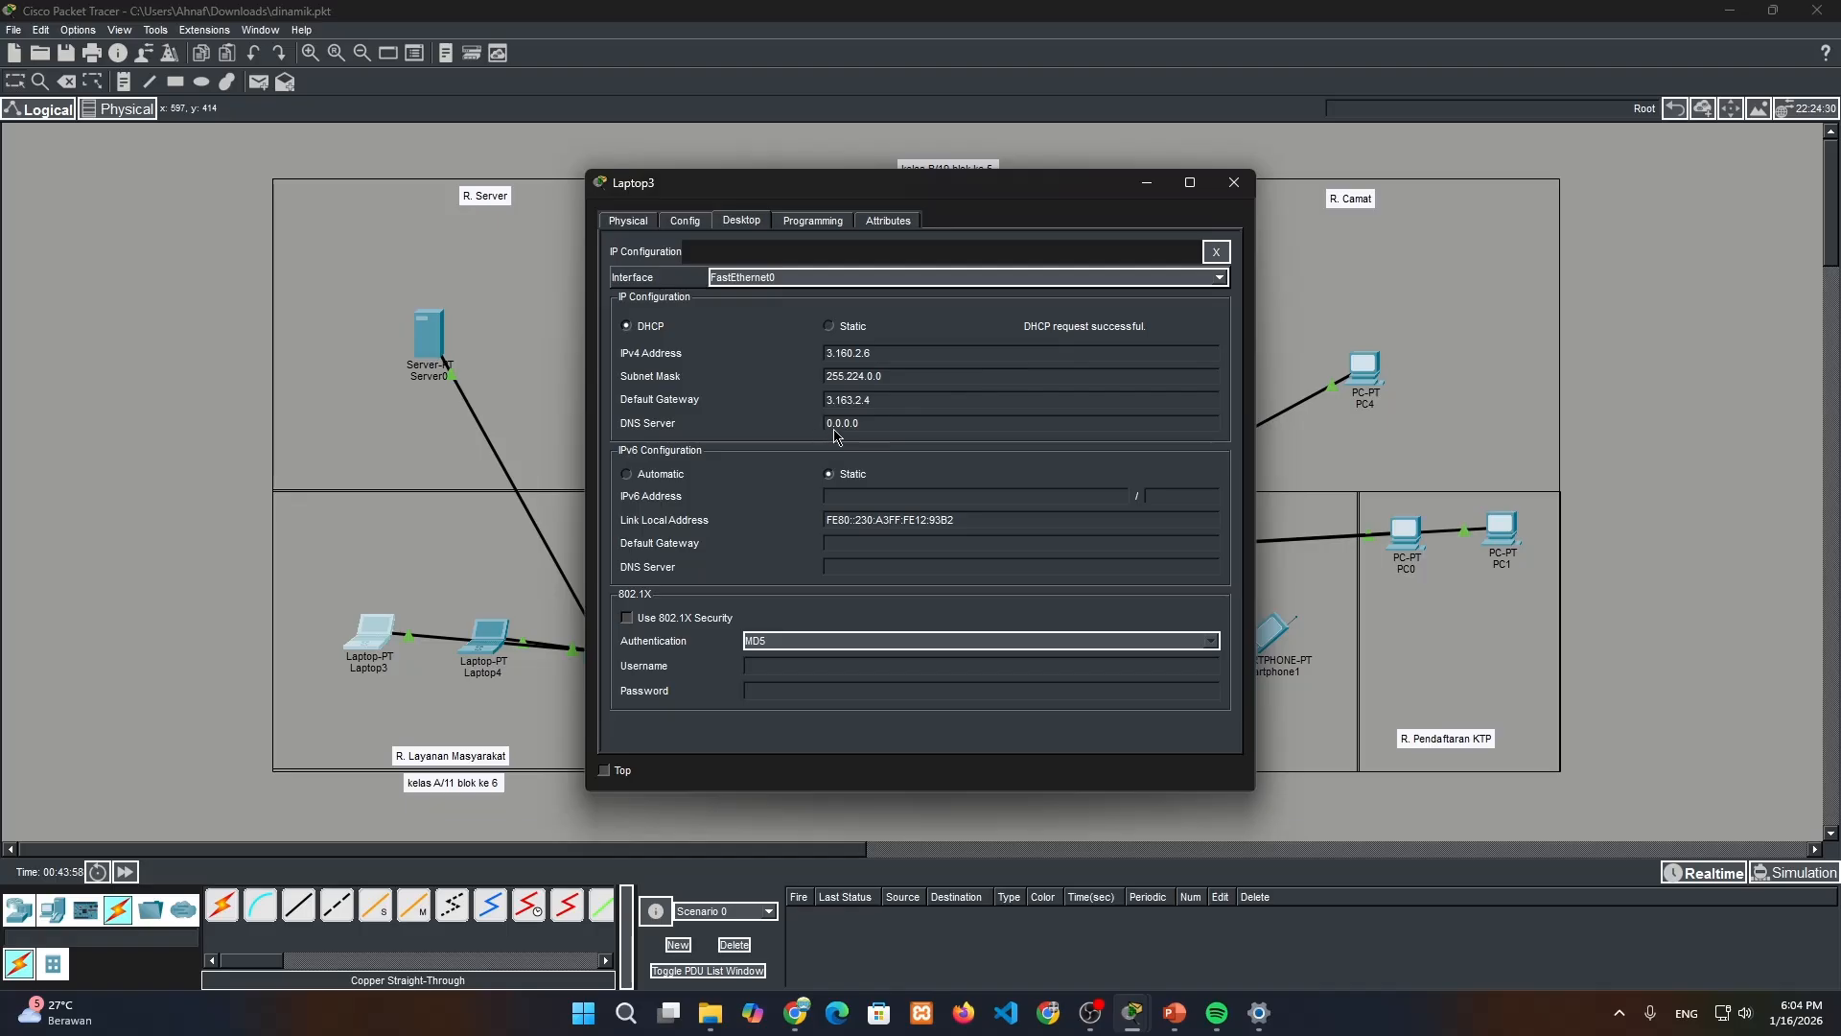
click(1235, 182)
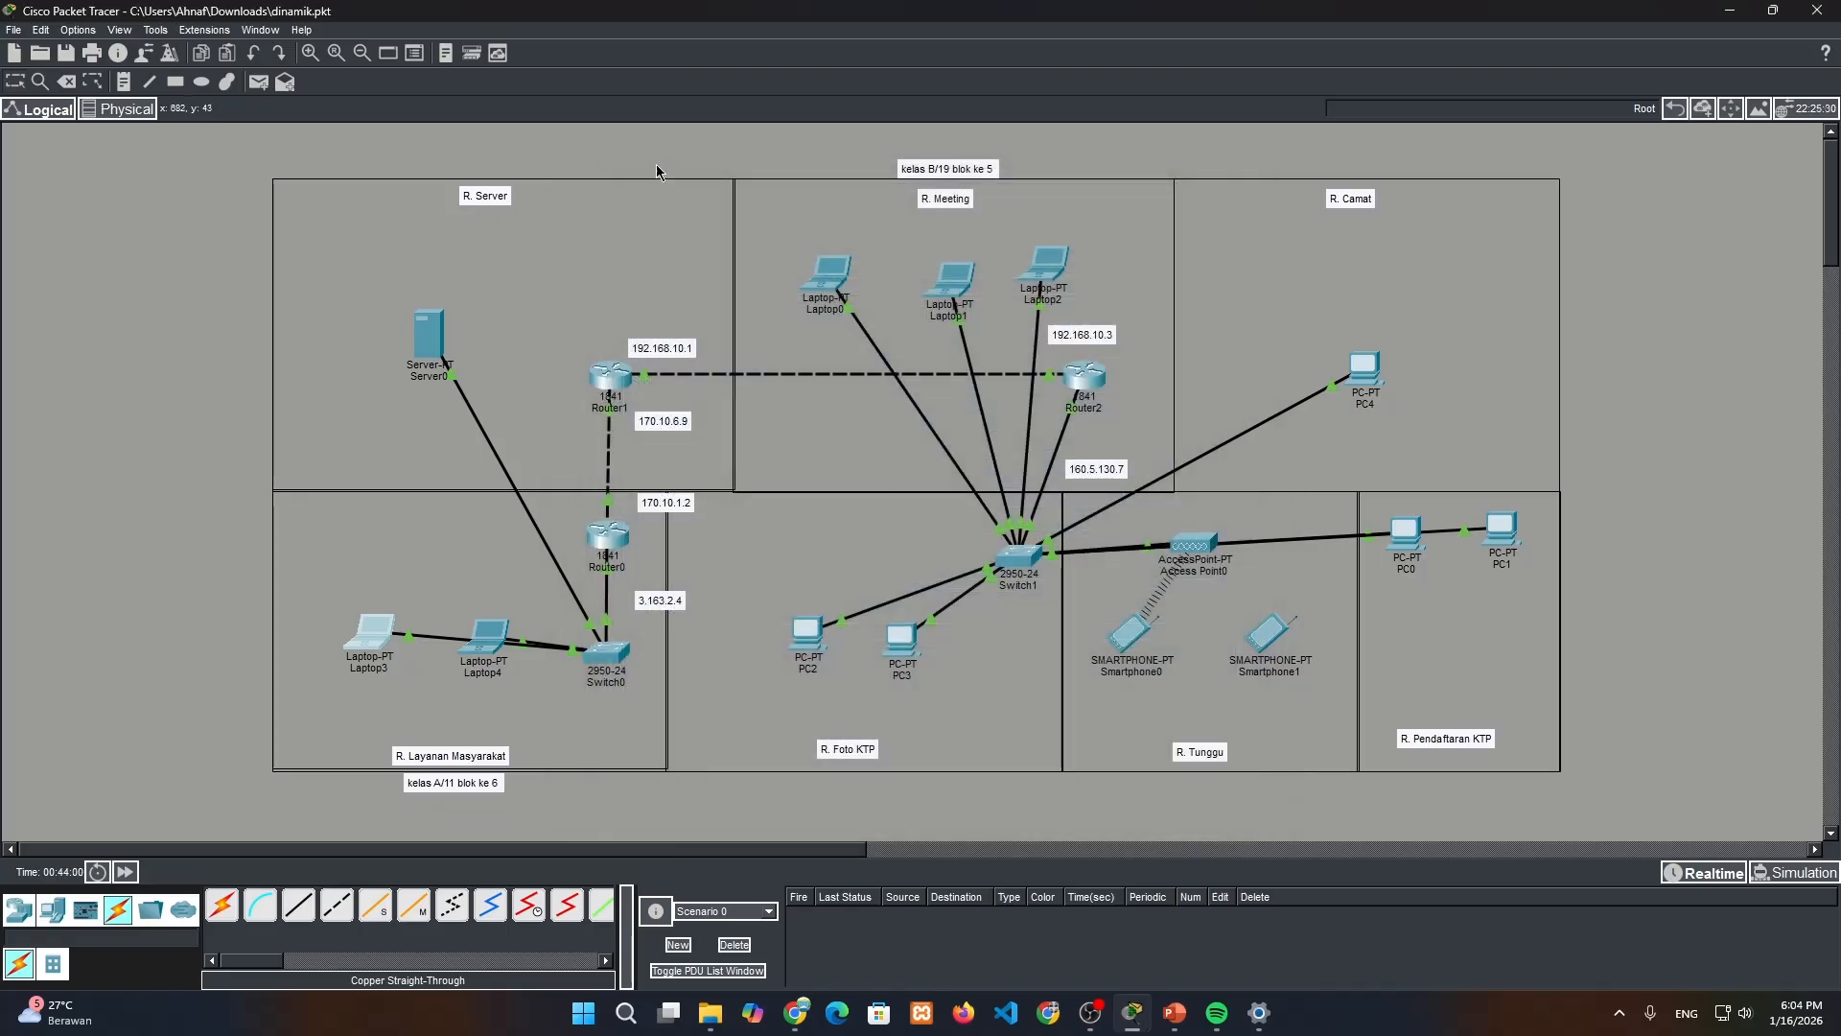
Set the DNS server of Server0's DHCP pool to the server's own address 3.168.4.5, save the pool and close the window
double_click(450, 332)
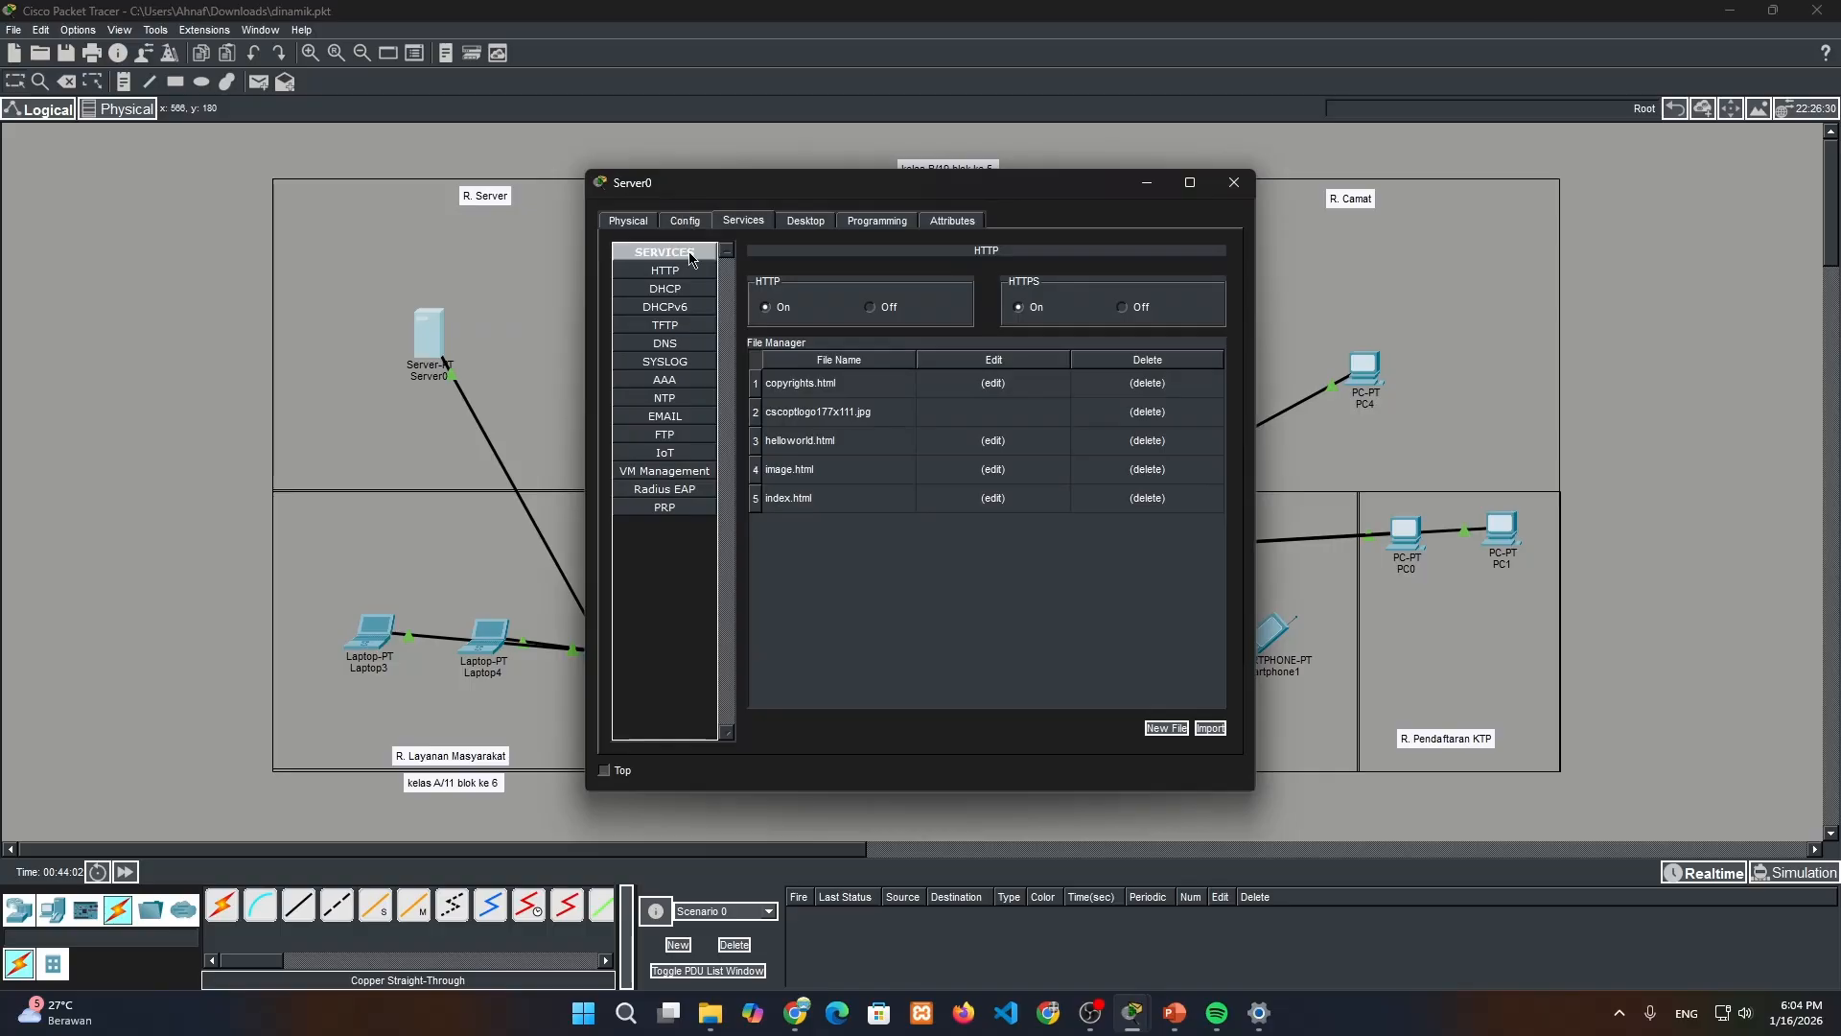
click(665, 289)
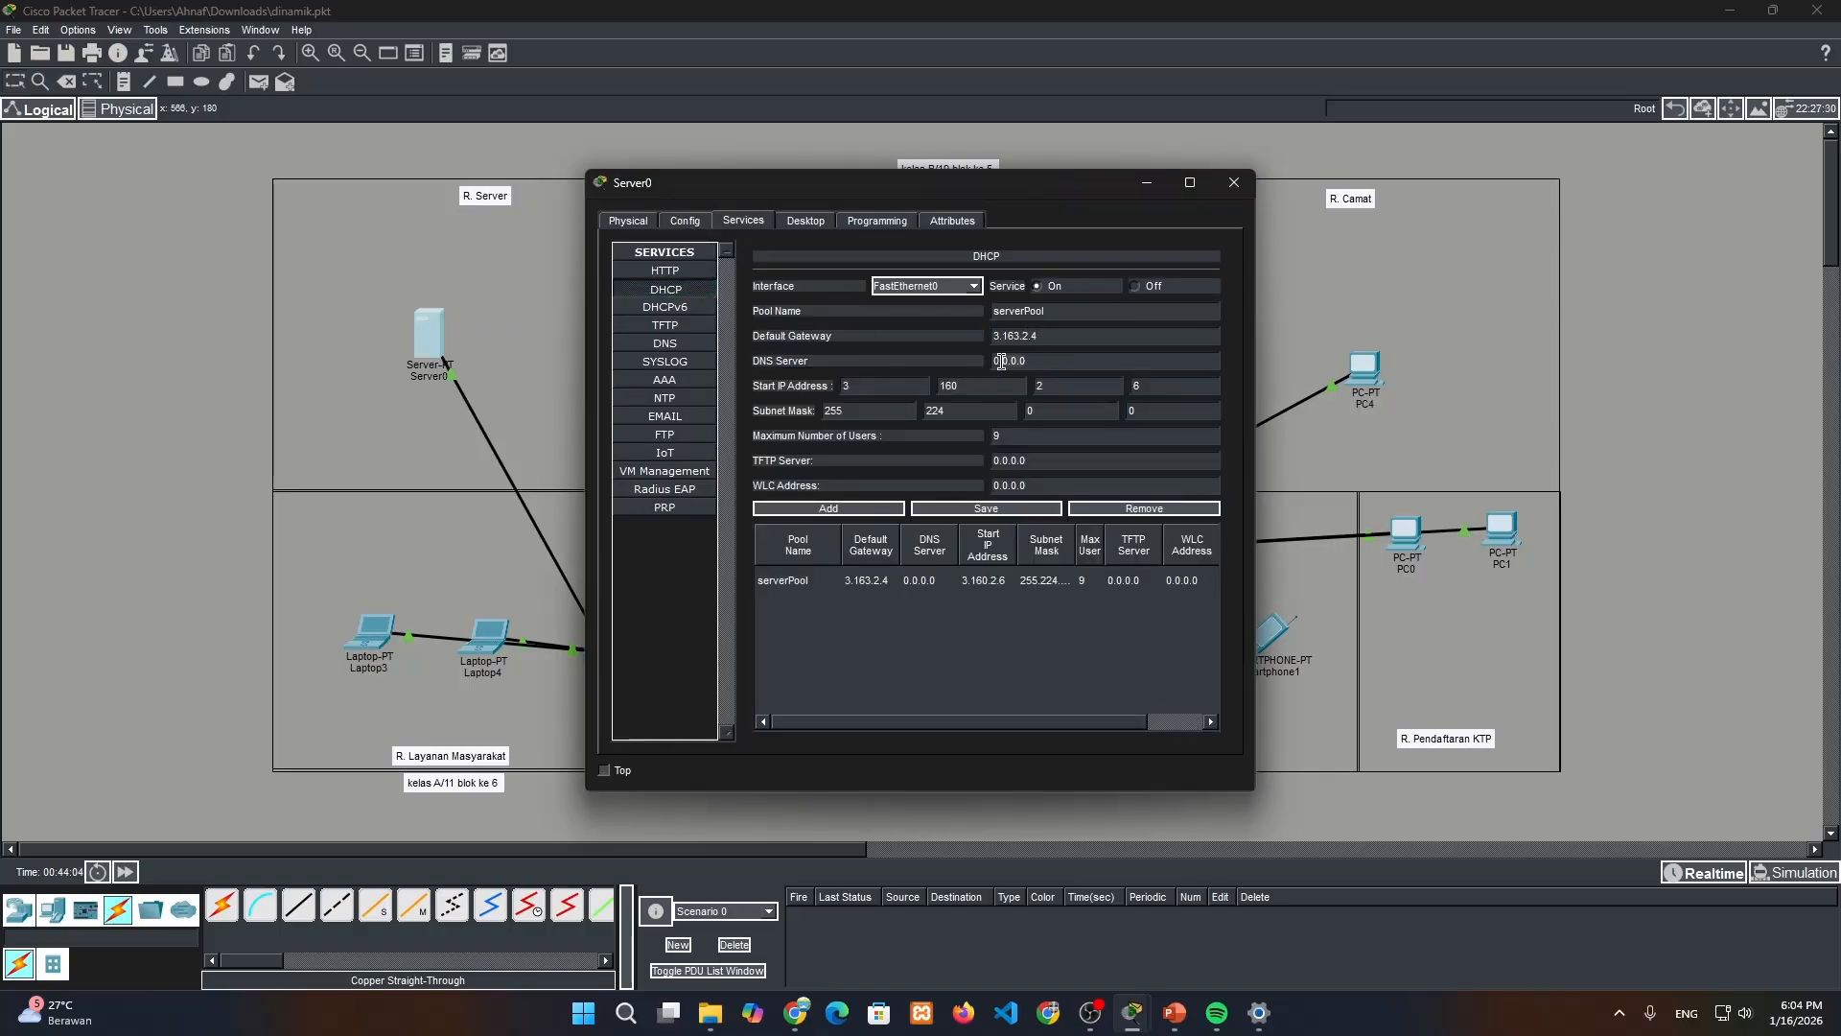
click(806, 221)
click(731, 317)
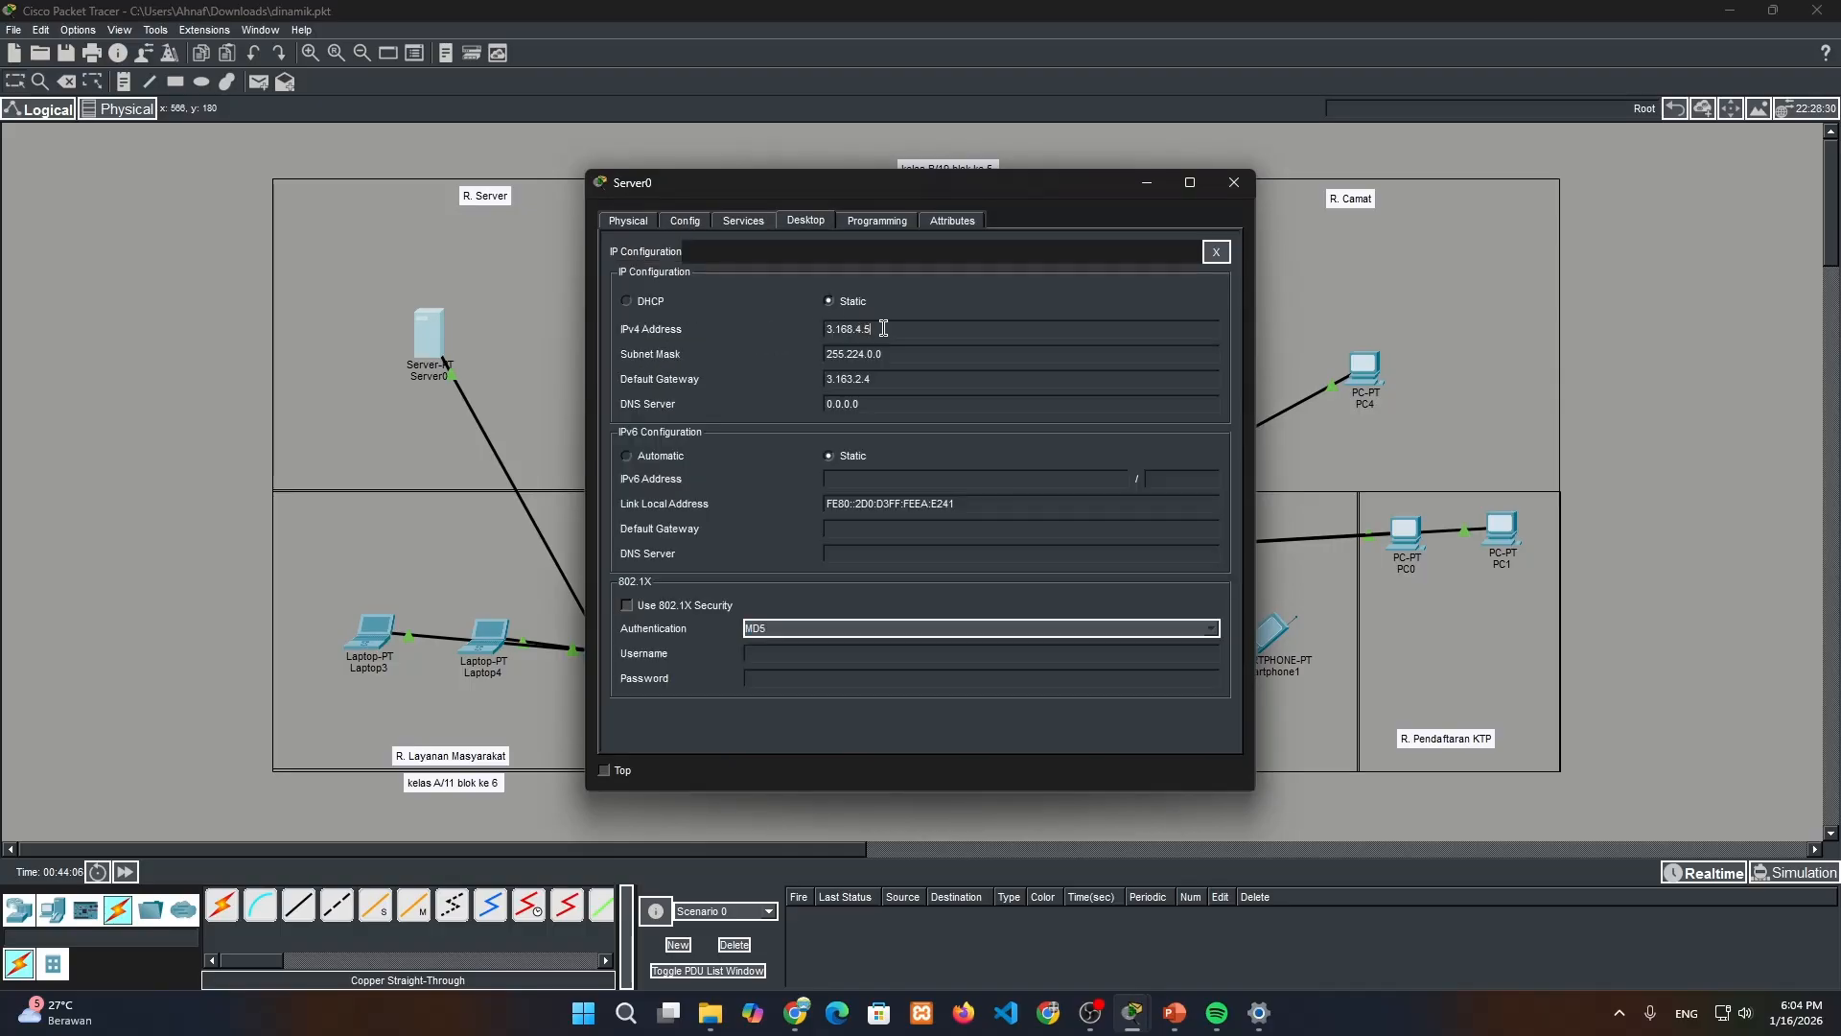
click(703, 223)
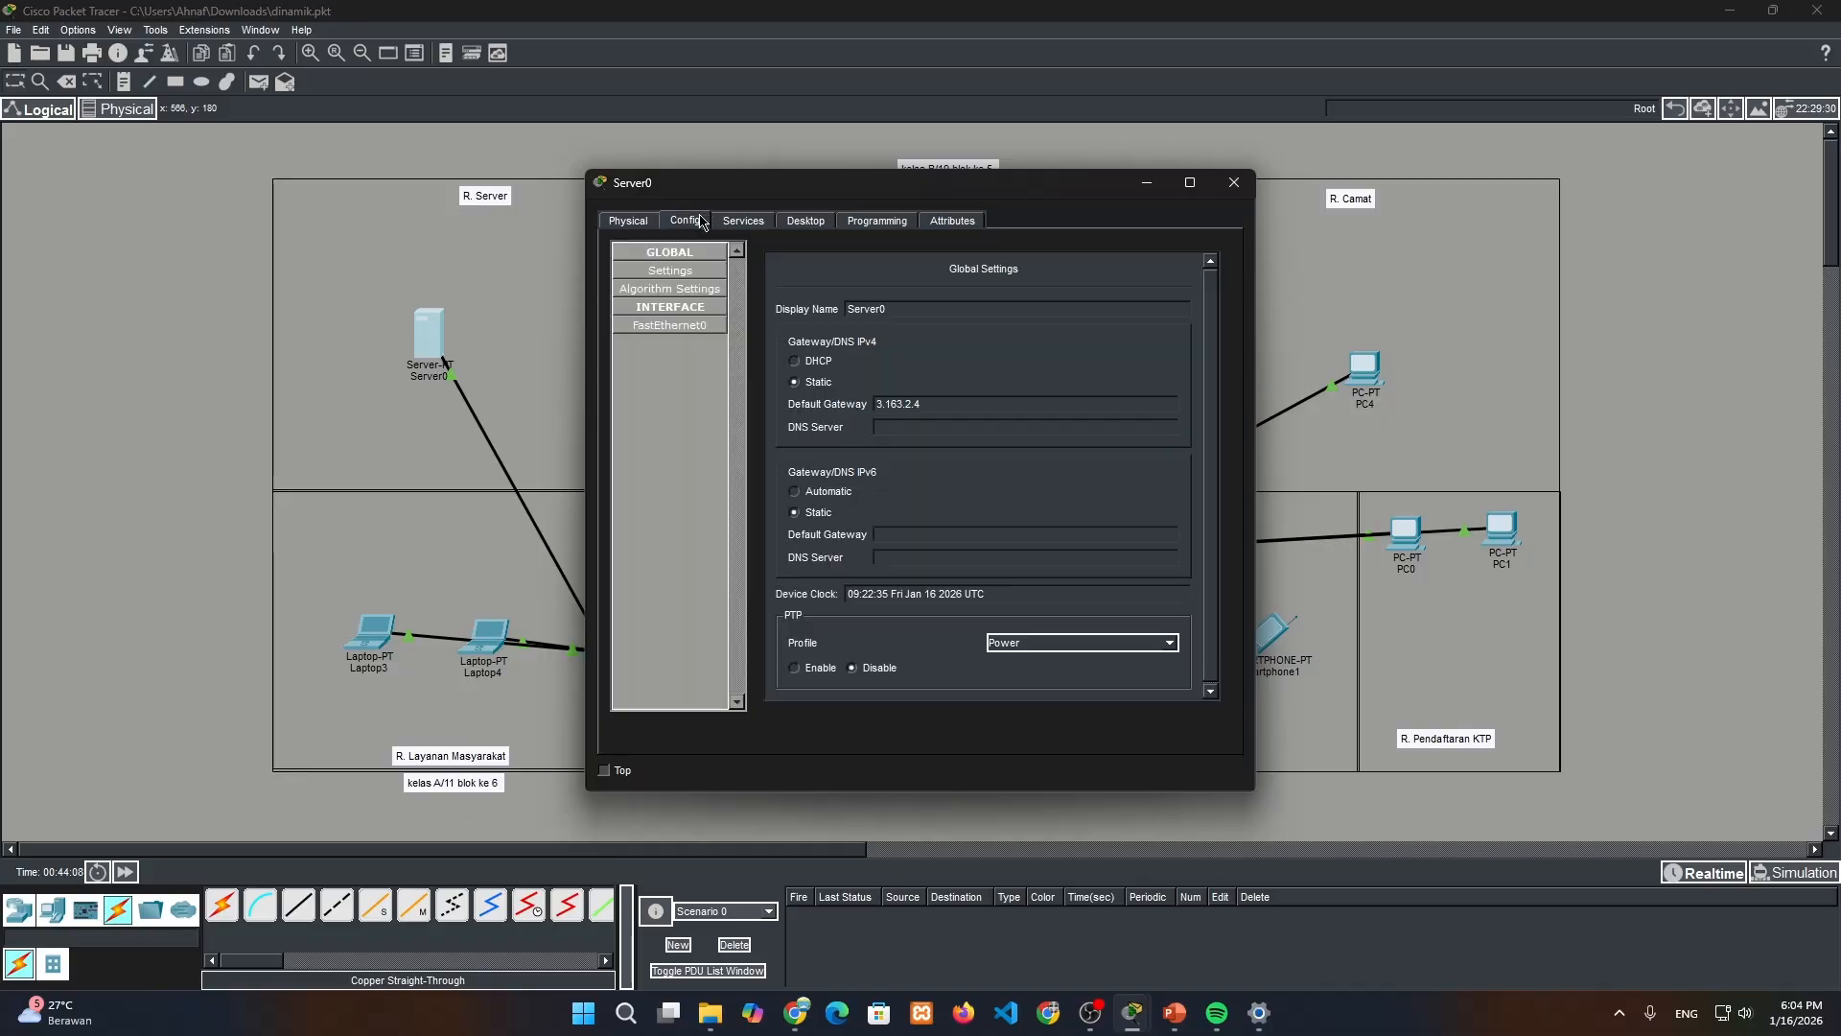
click(747, 226)
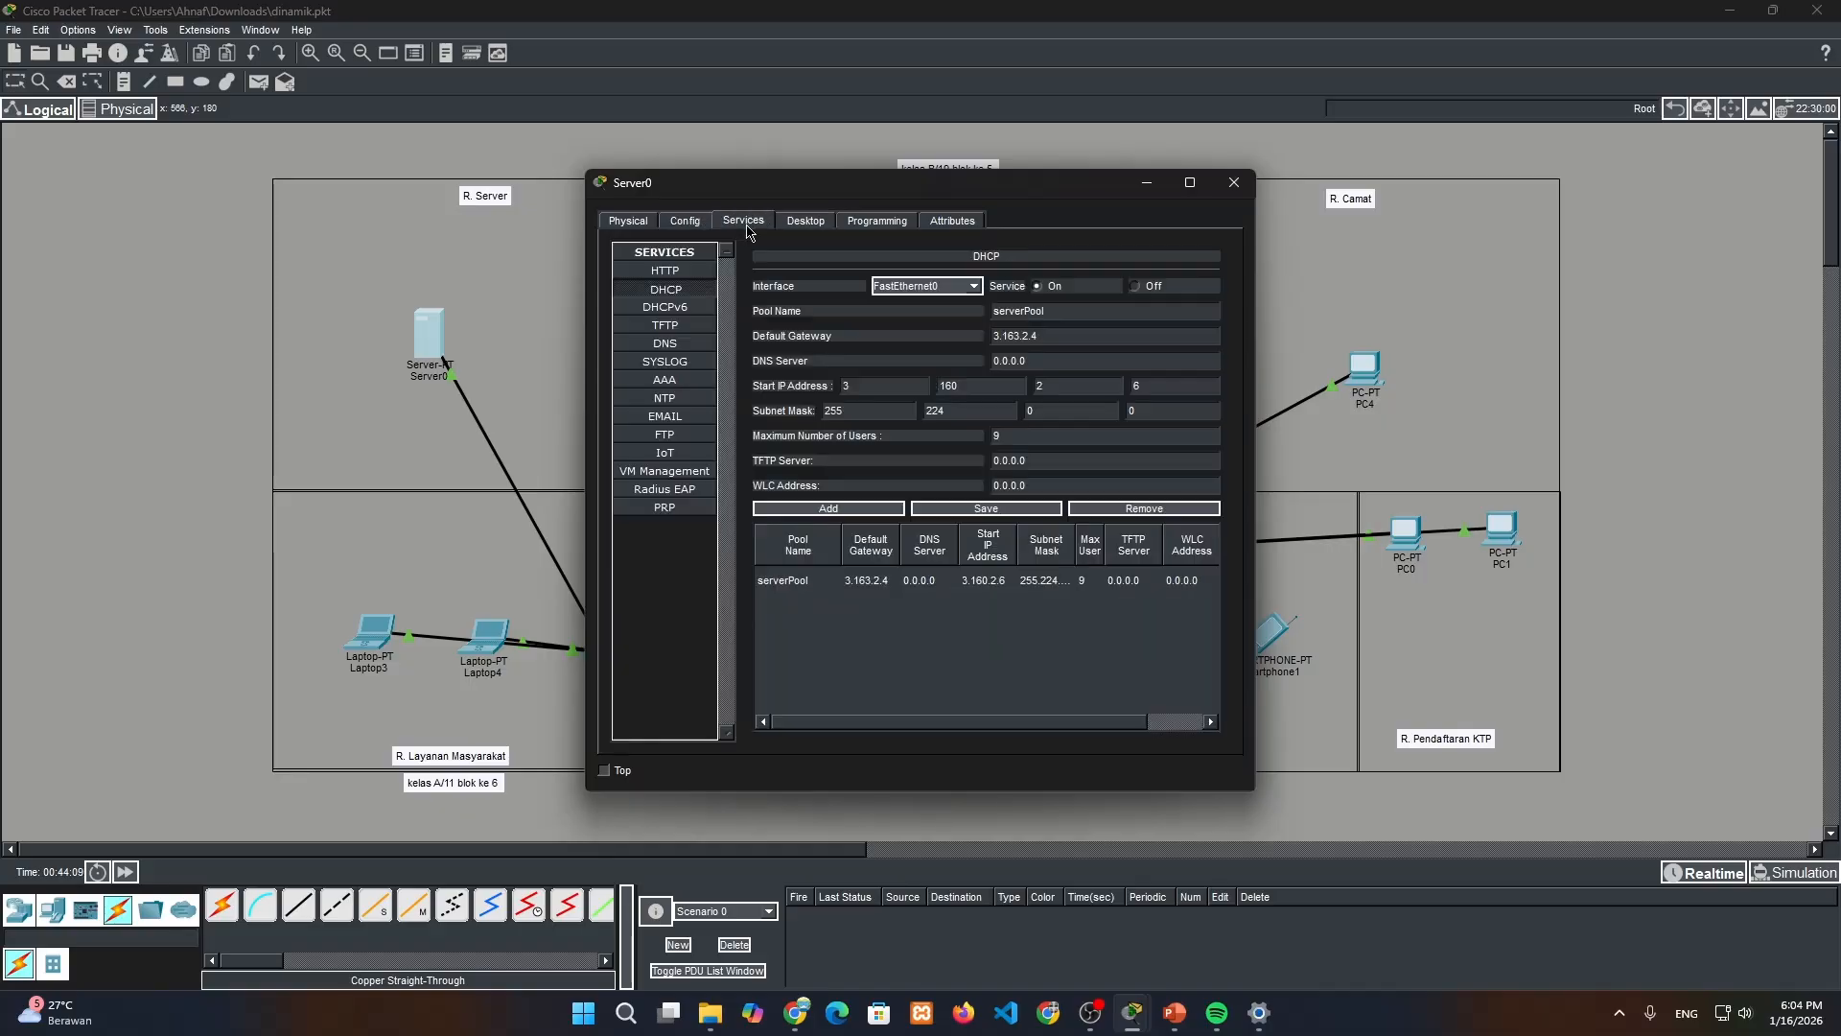
click(1061, 364)
key(ctrl+a)
text(3.168.4.5)
click(979, 506)
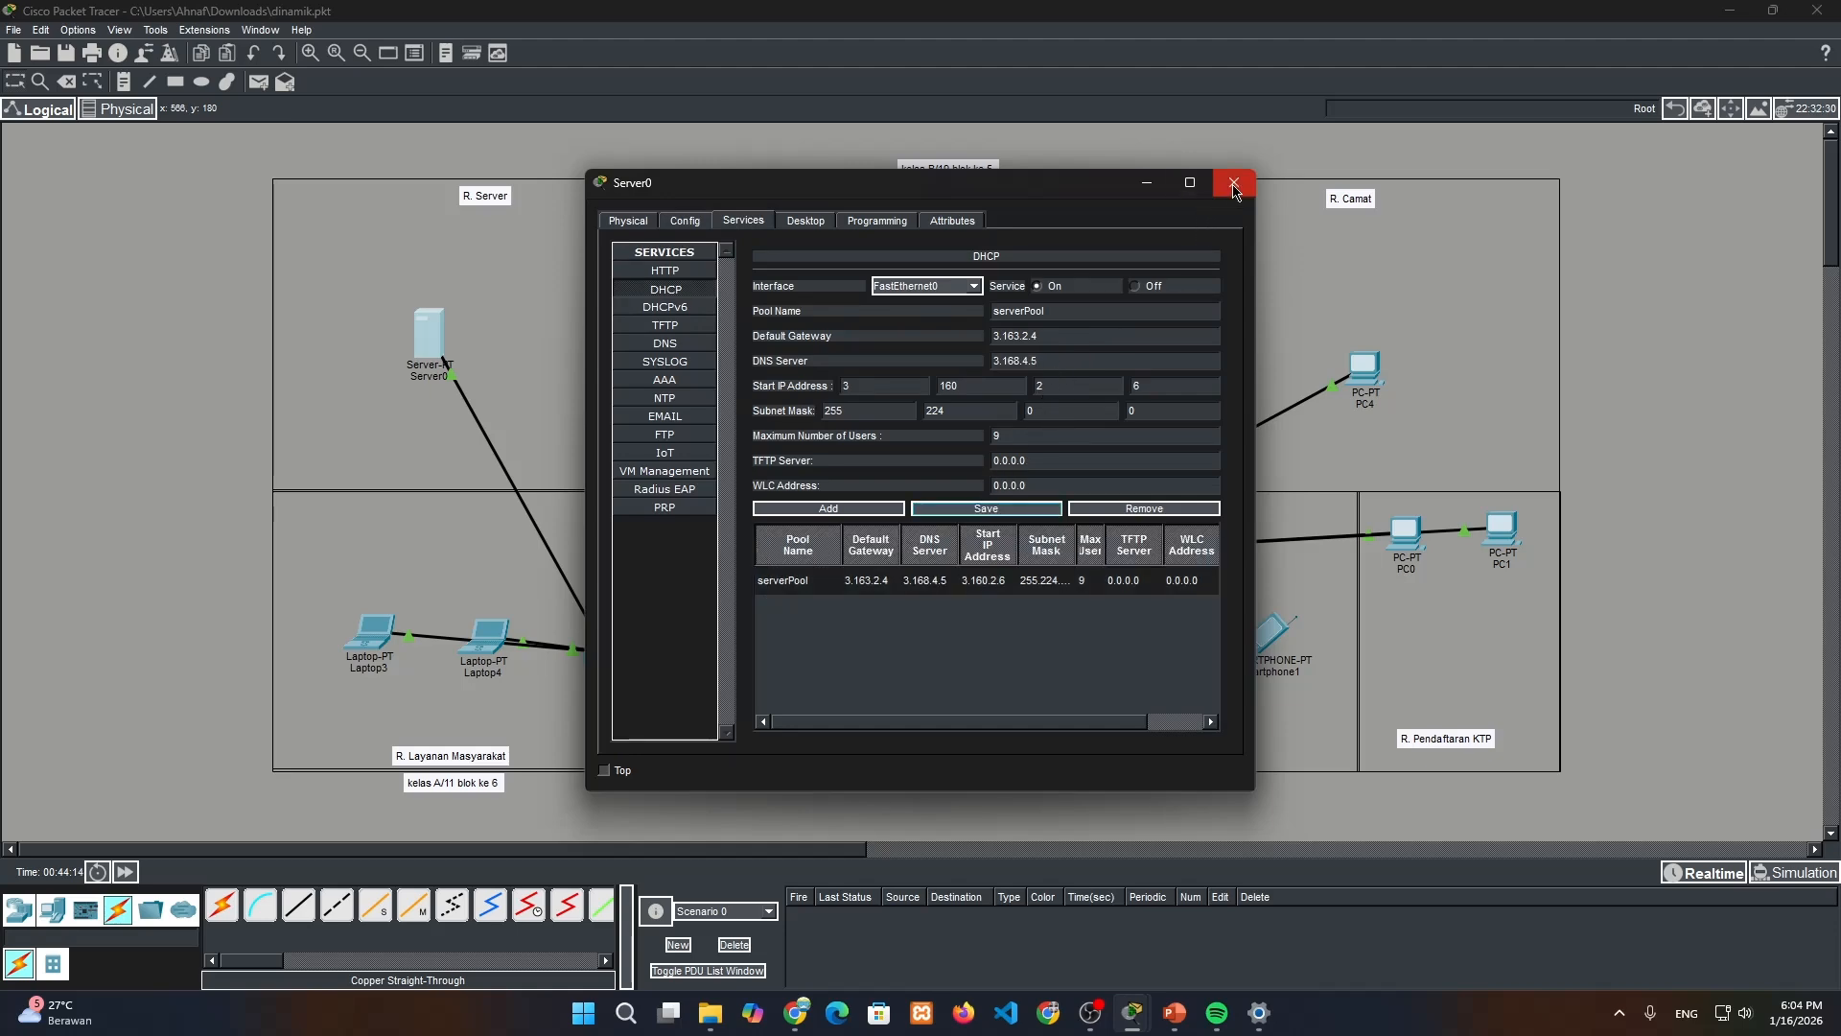
click(1234, 182)
Request Laptop3's IP settings from DHCP again to pick up the DNS server, and close its window
click(372, 633)
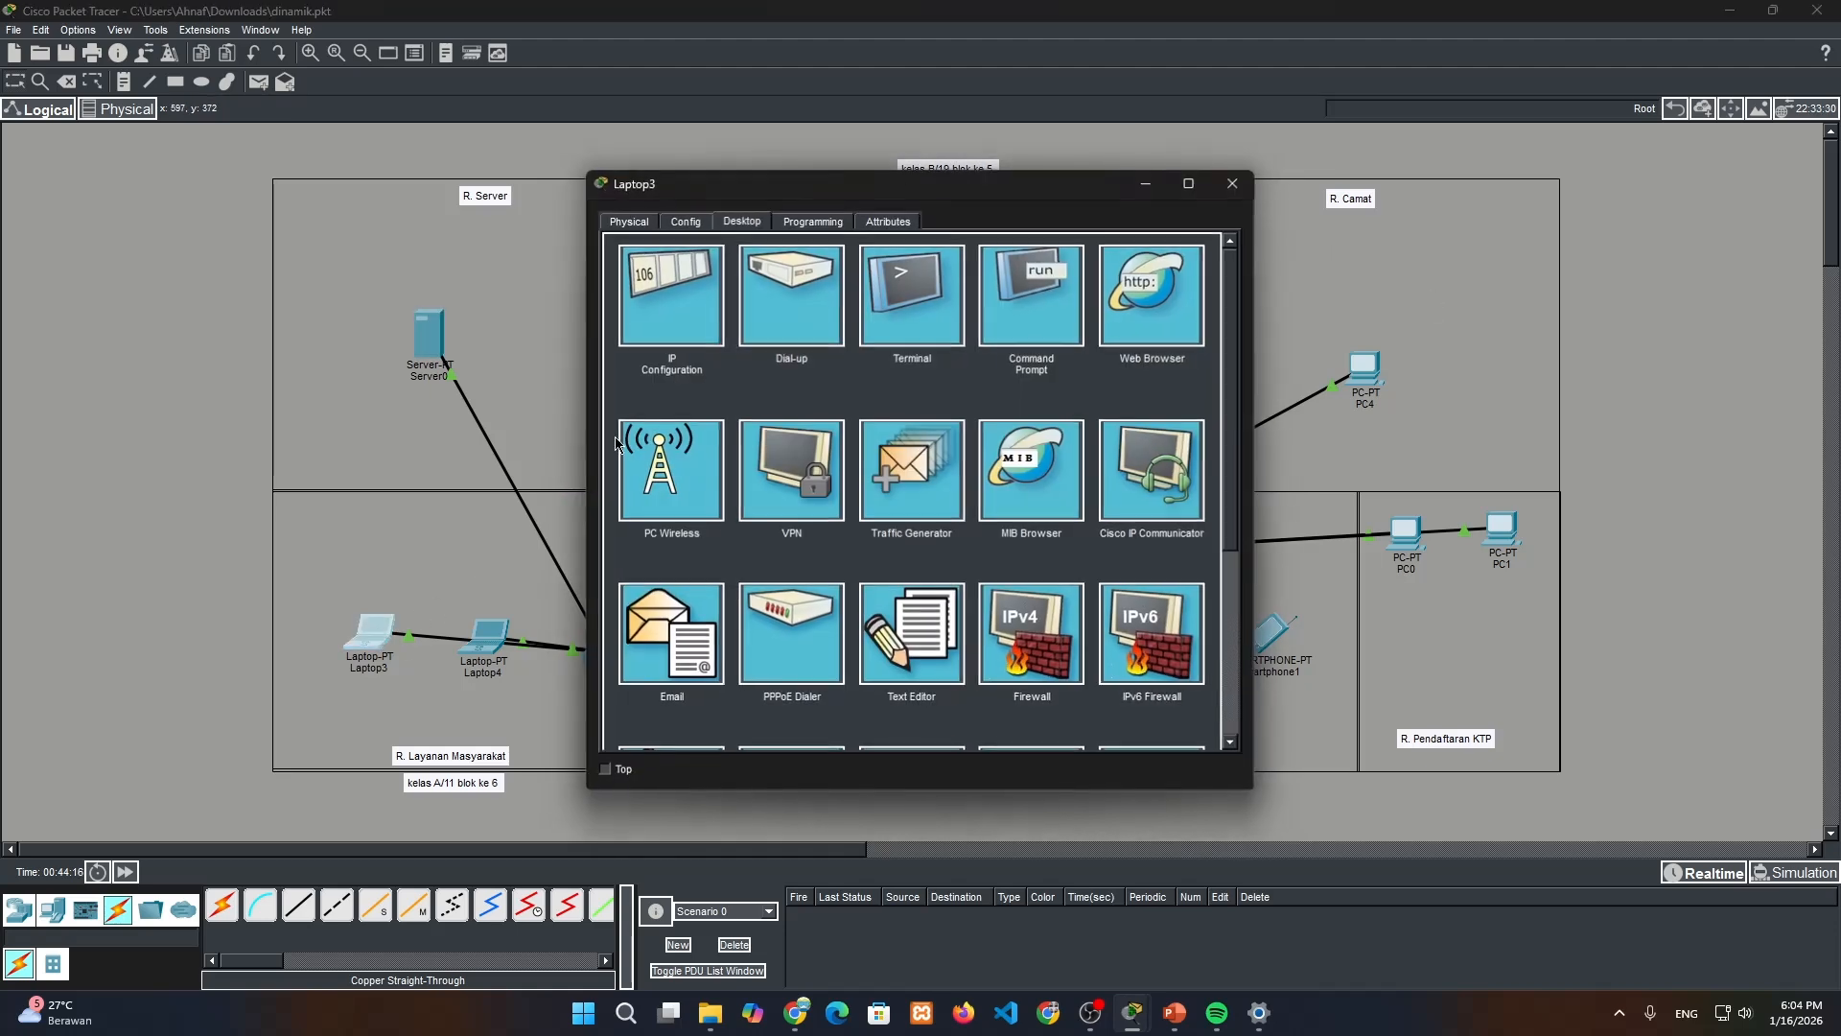
click(695, 326)
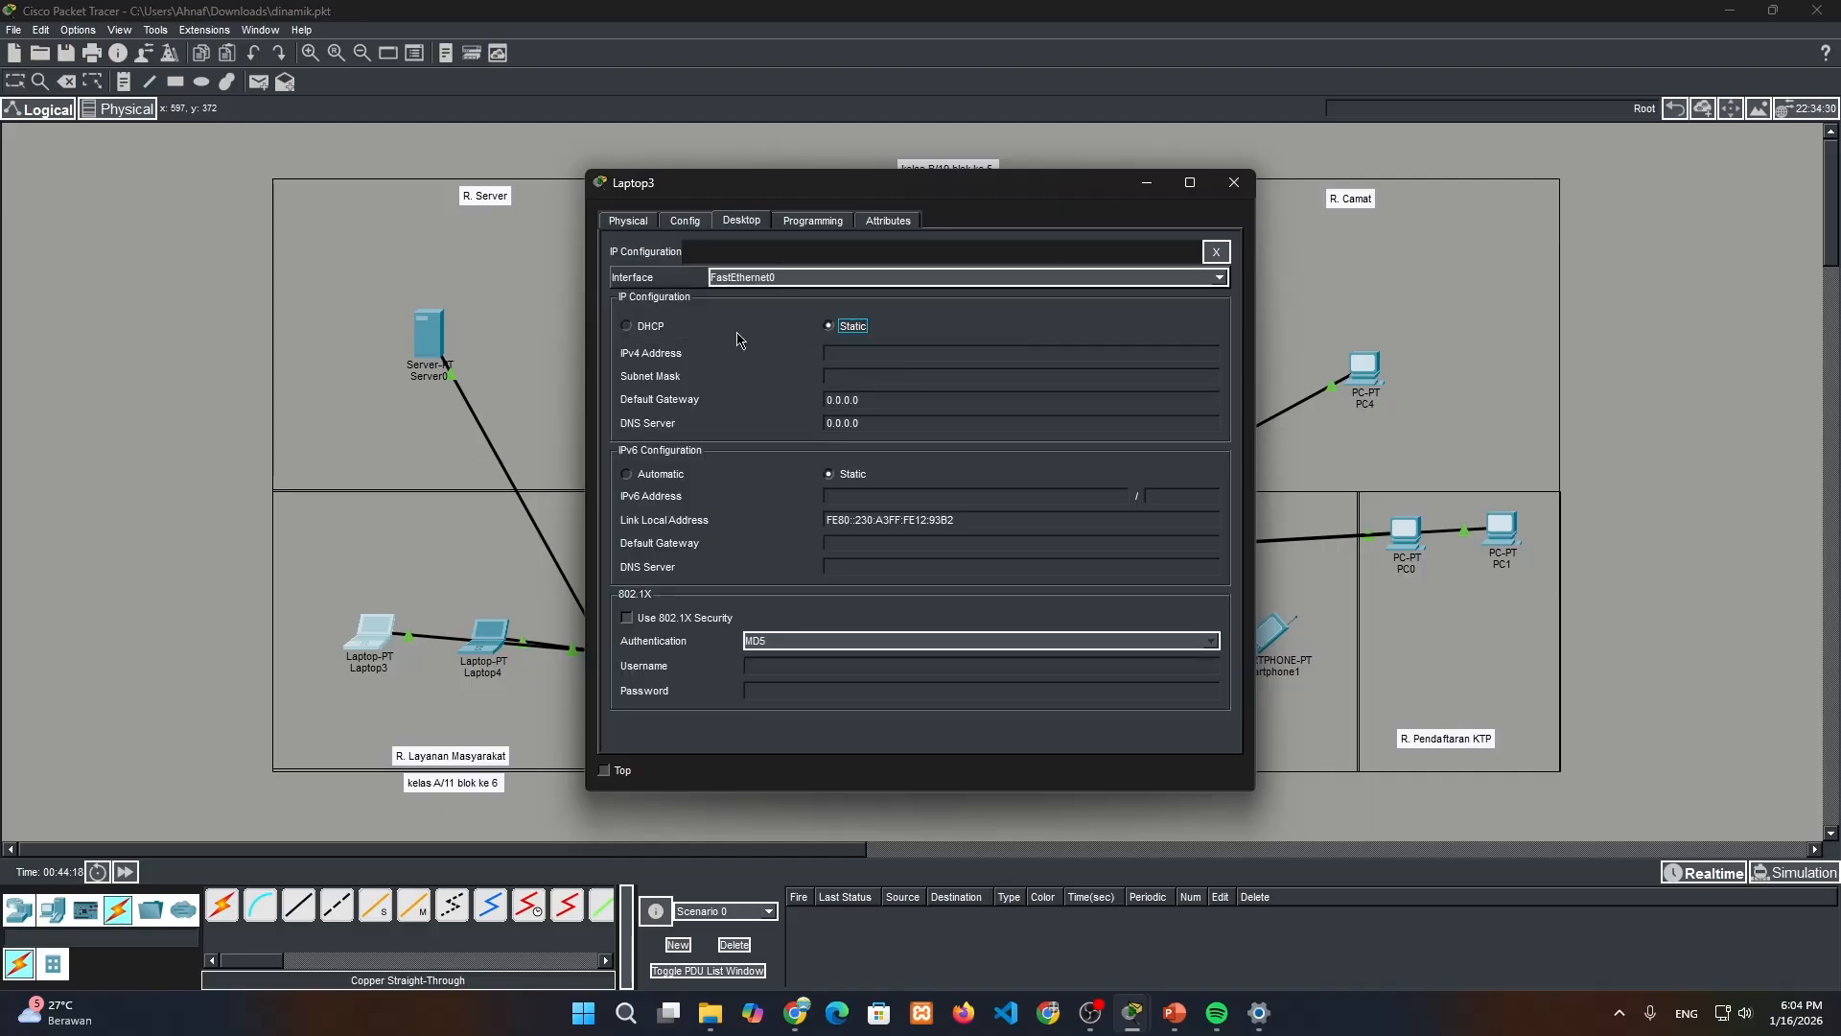
click(652, 327)
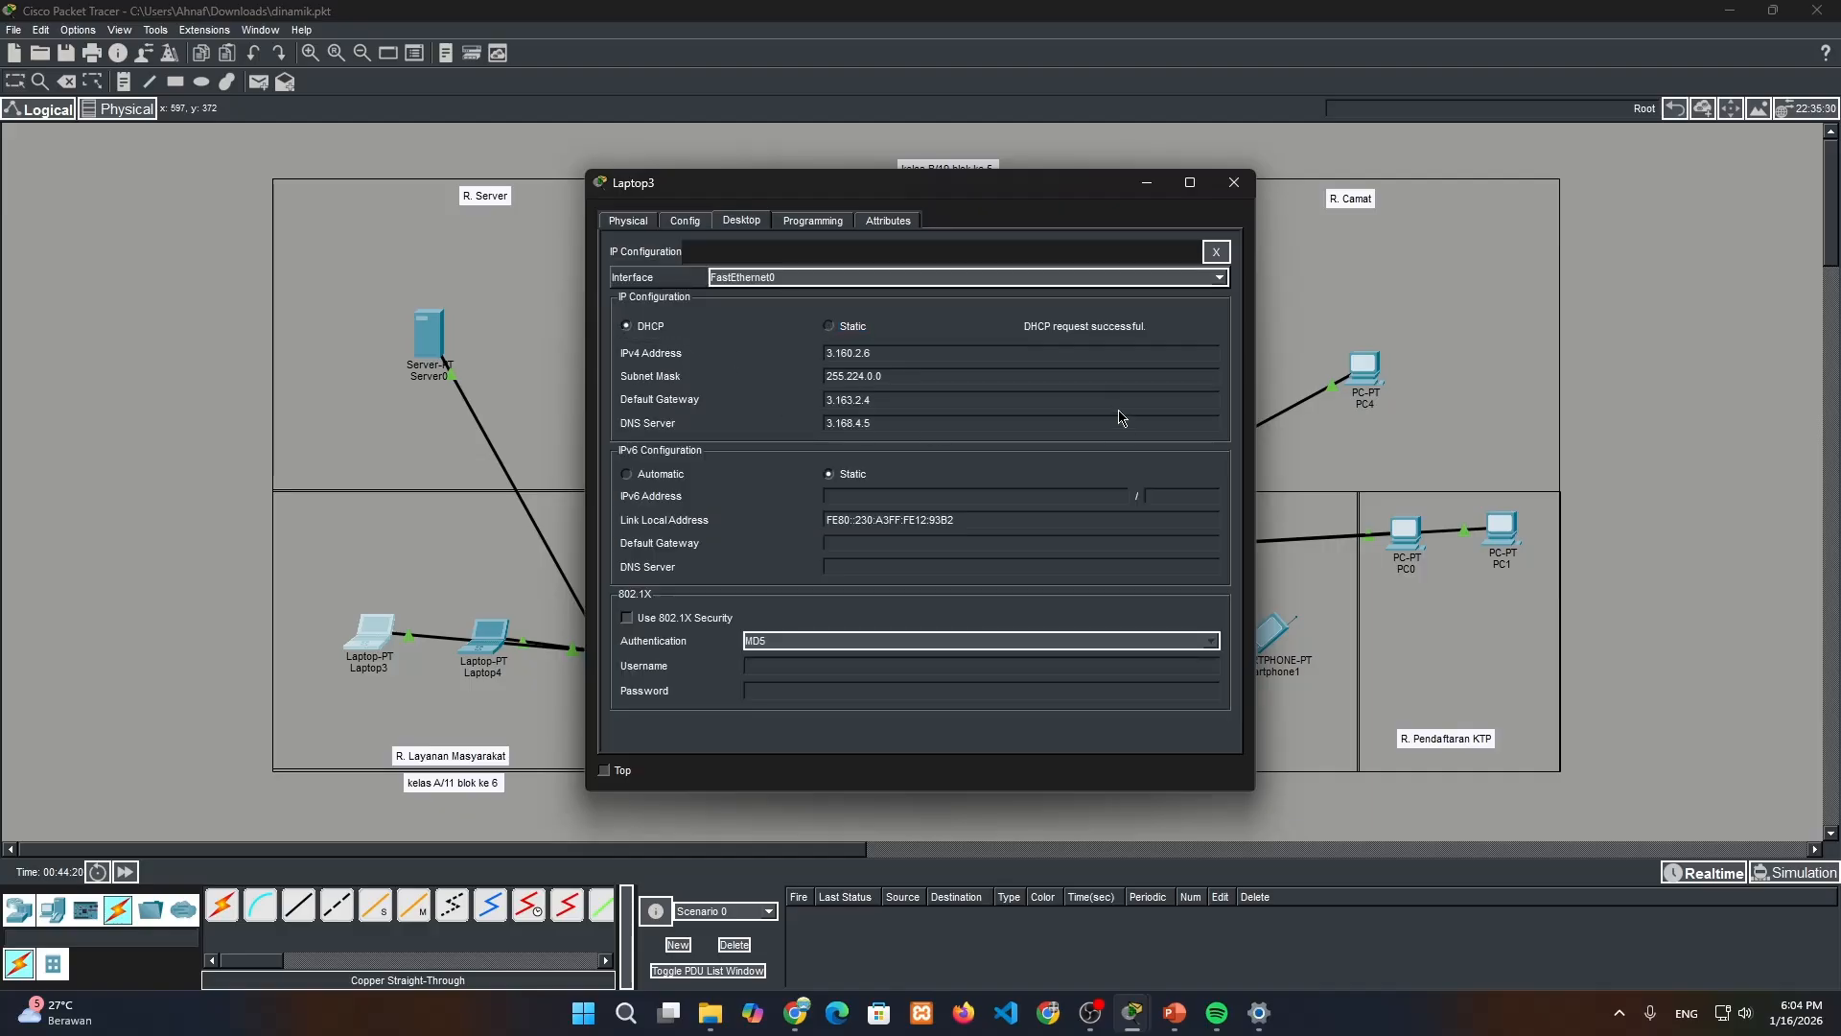
click(1234, 183)
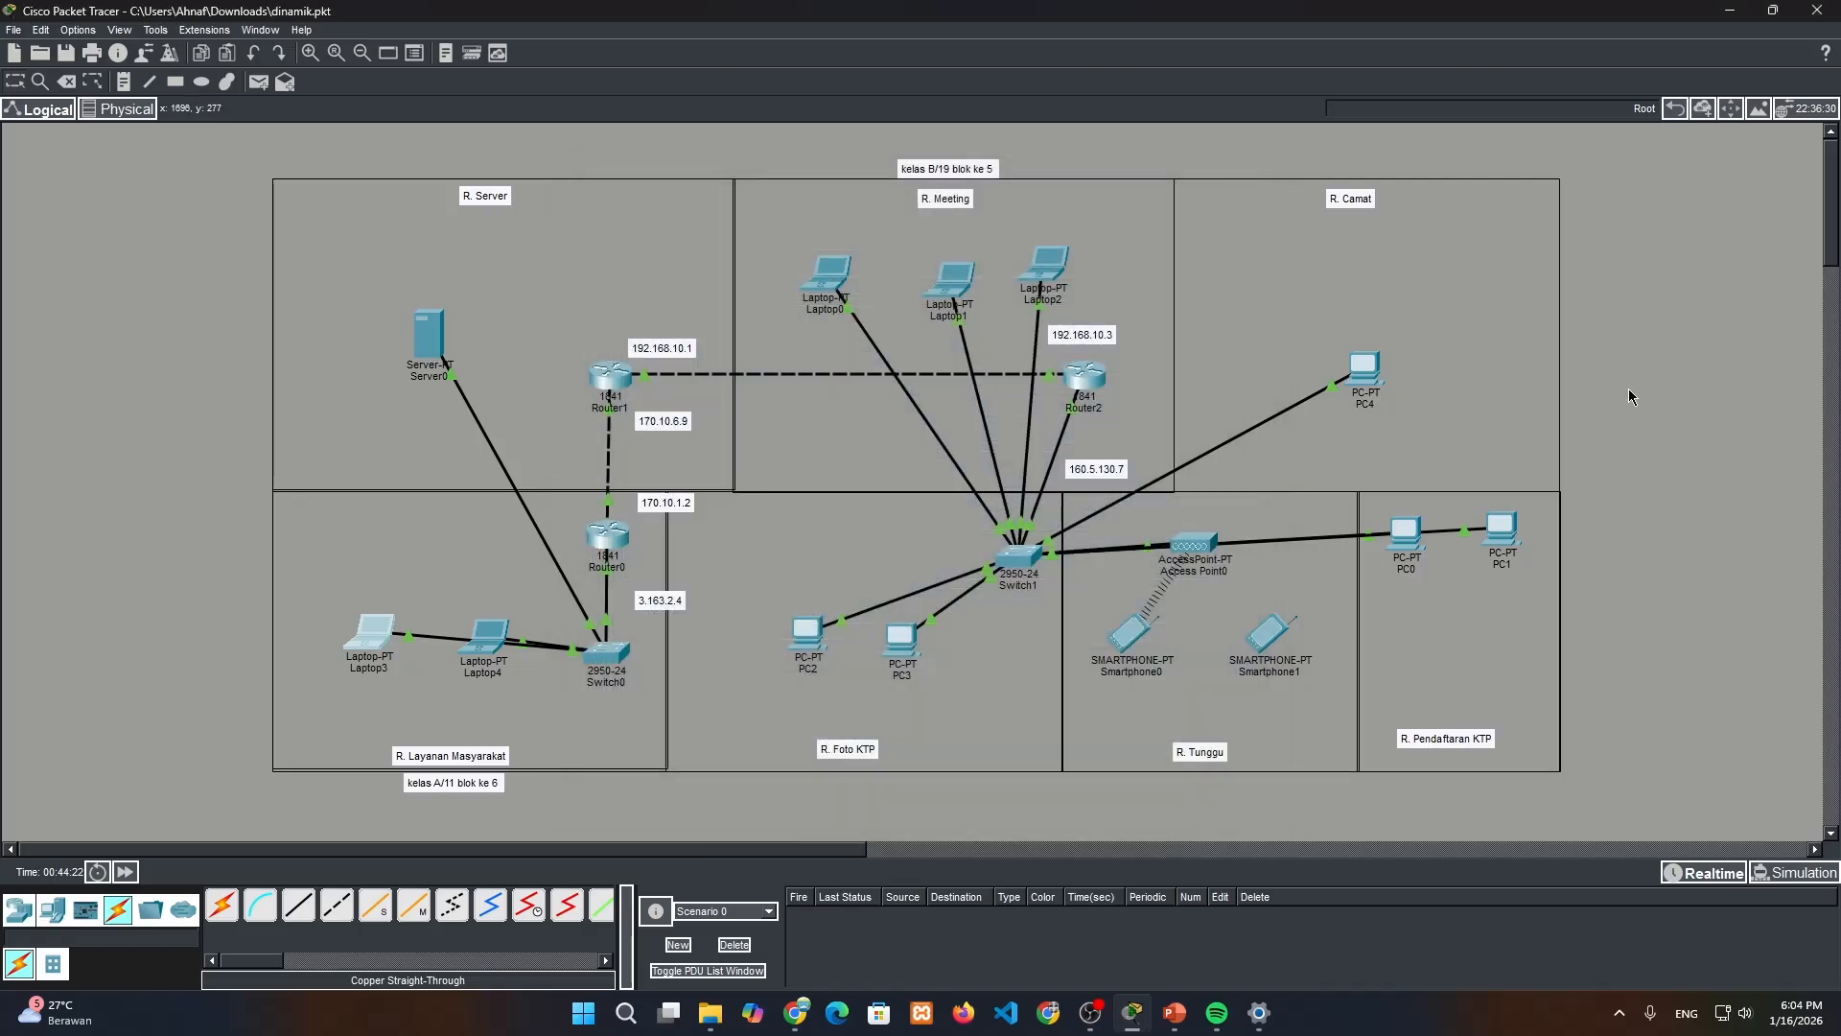
Set Laptop4's DNS server to 3.168.4.5 in its static IP configuration and close its window
click(519, 641)
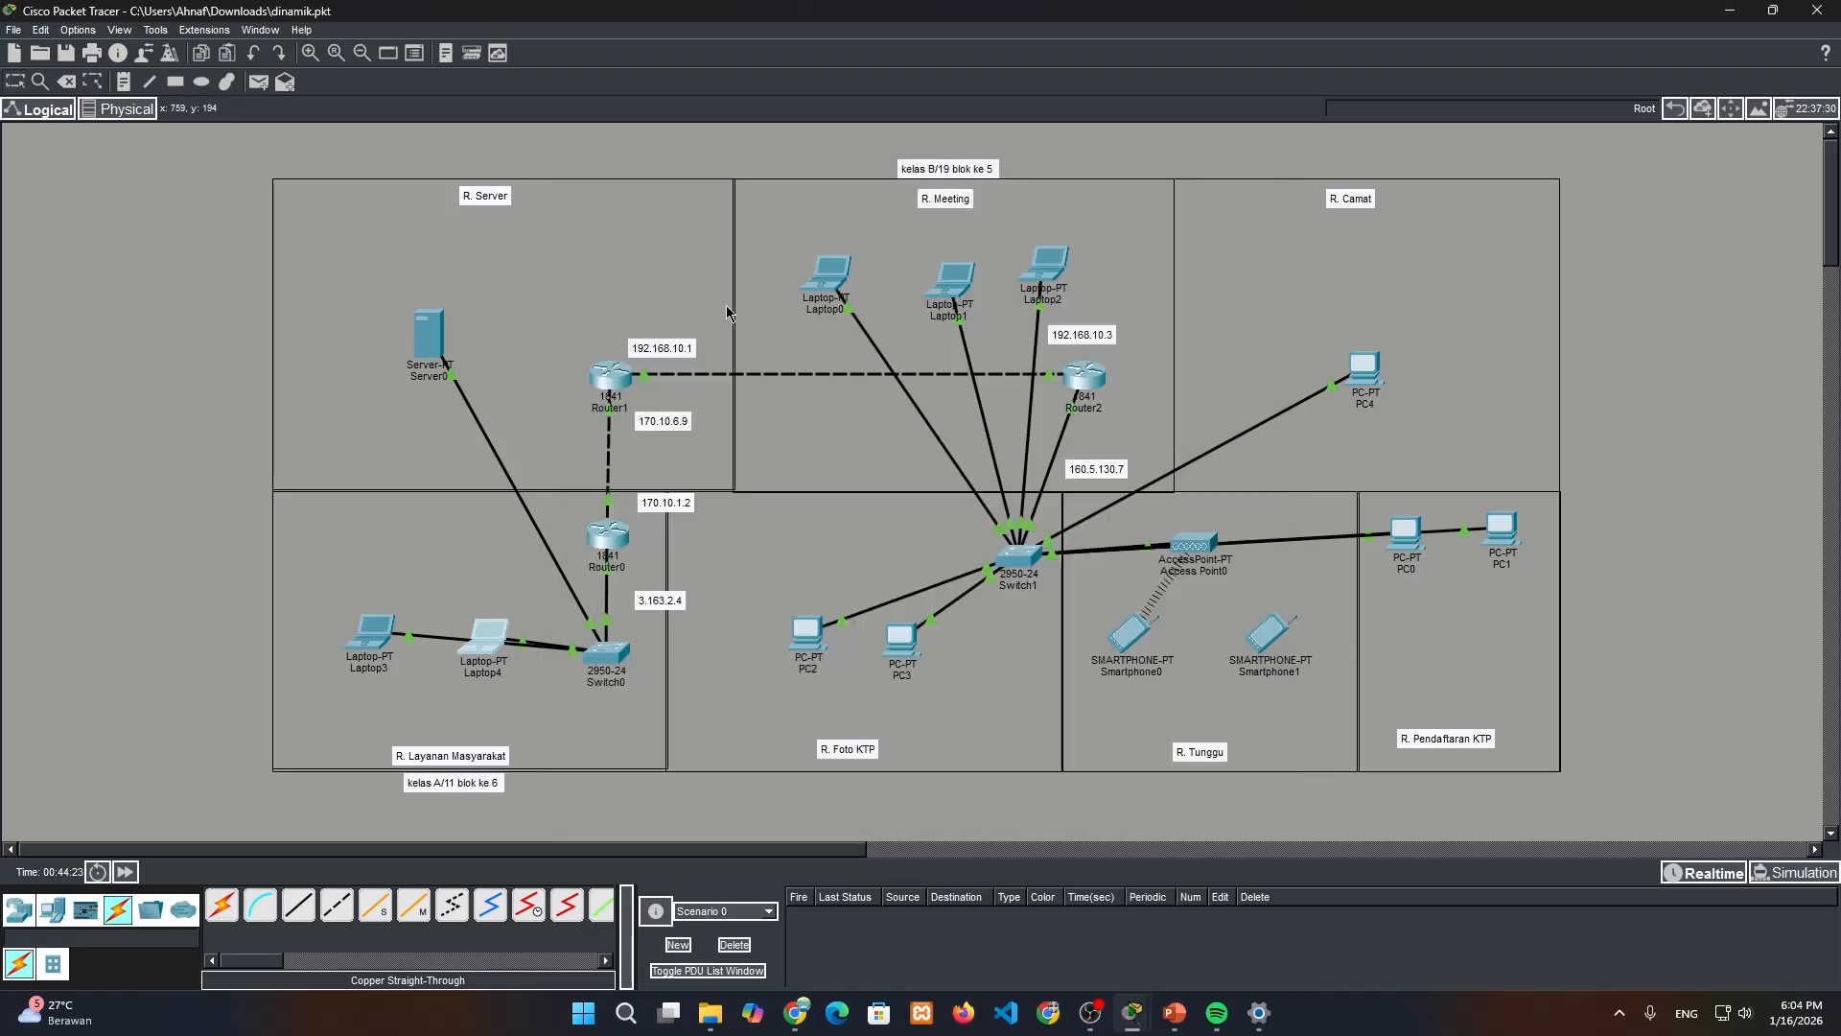
click(484, 635)
click(699, 317)
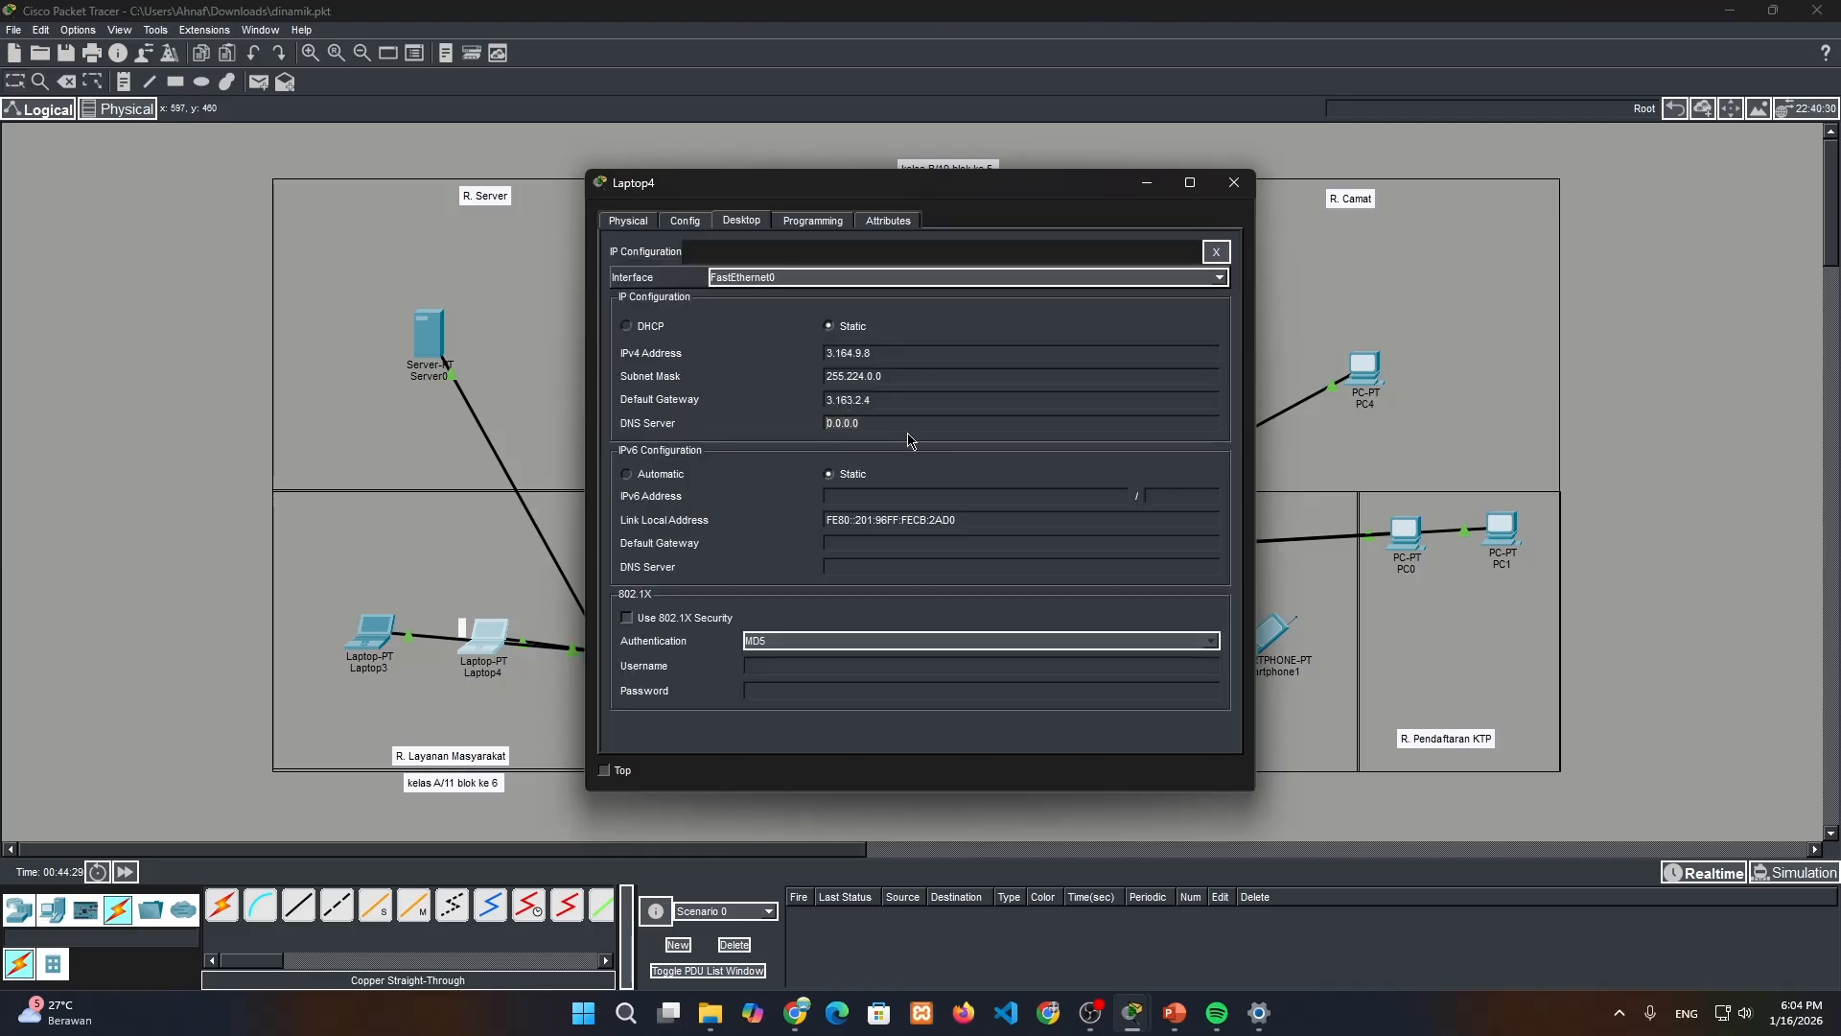
text(3.168.4.9)
click(1234, 182)
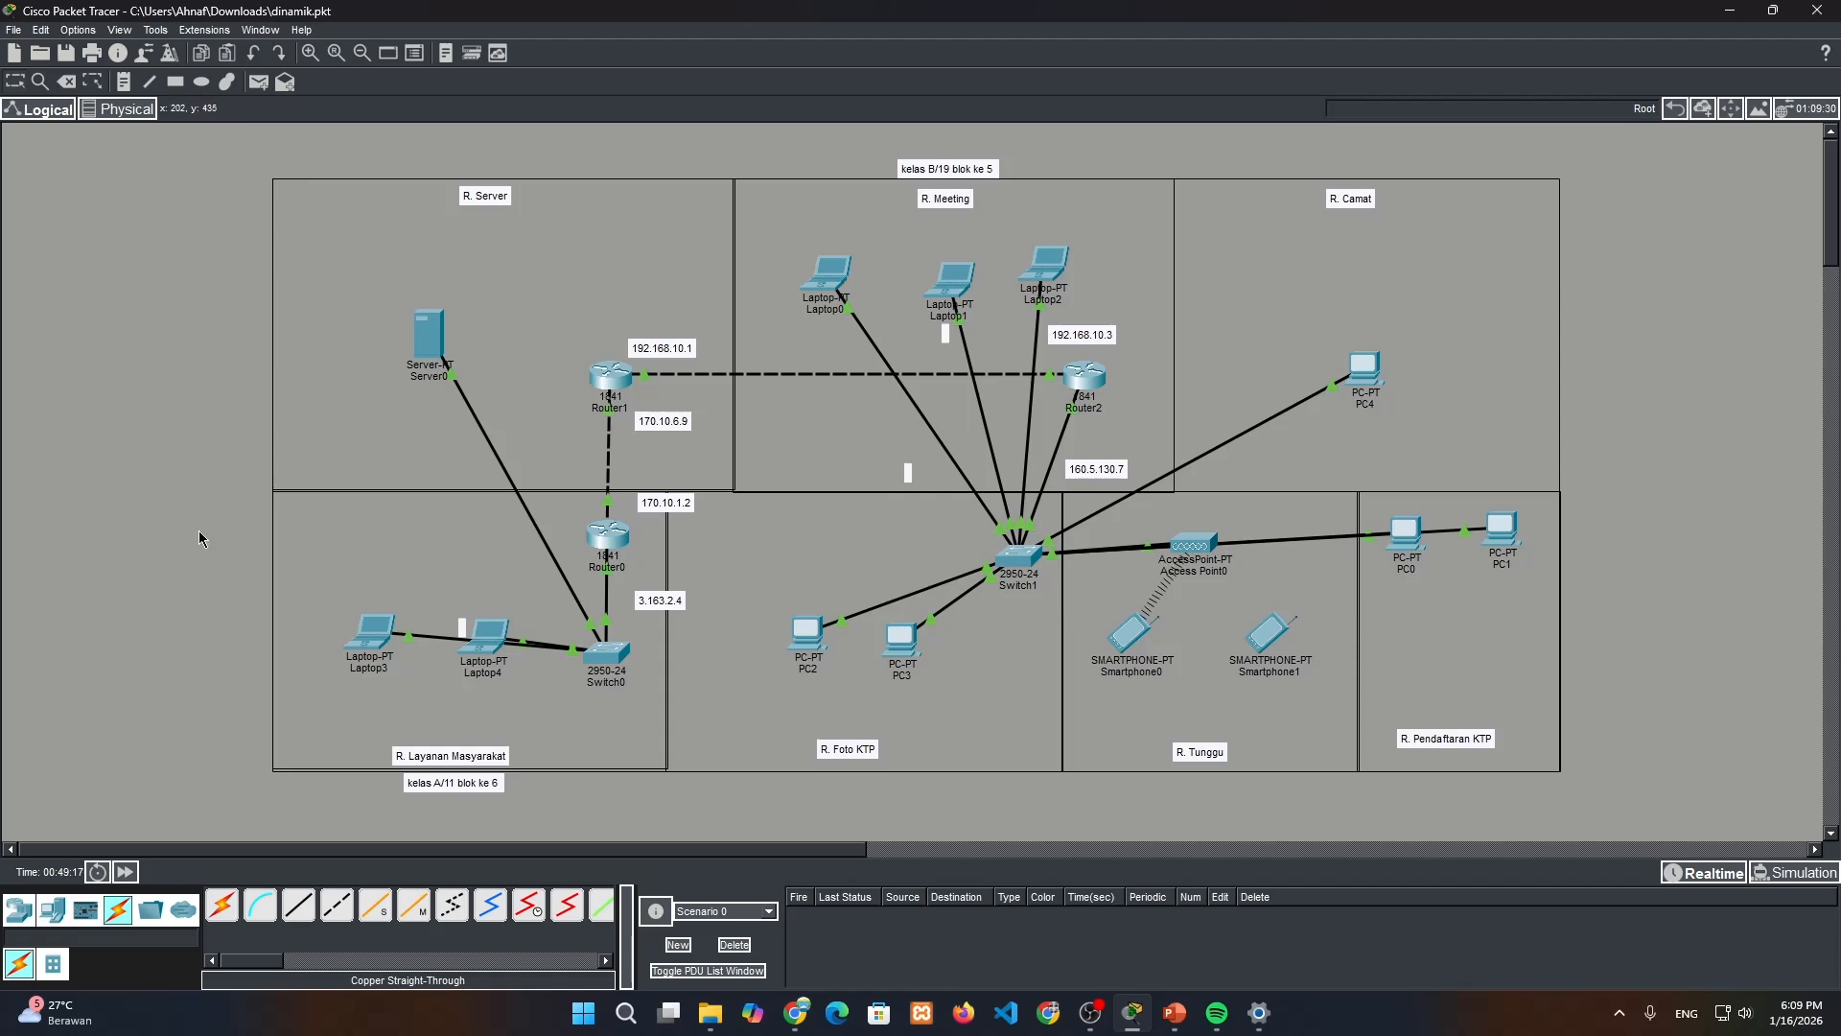
Select the R. Layanan Masyarakat devices and the adjoining items with a selection box and shift them slightly to the right
drag(250, 610, 868, 712)
drag(983, 728, 1097, 715)
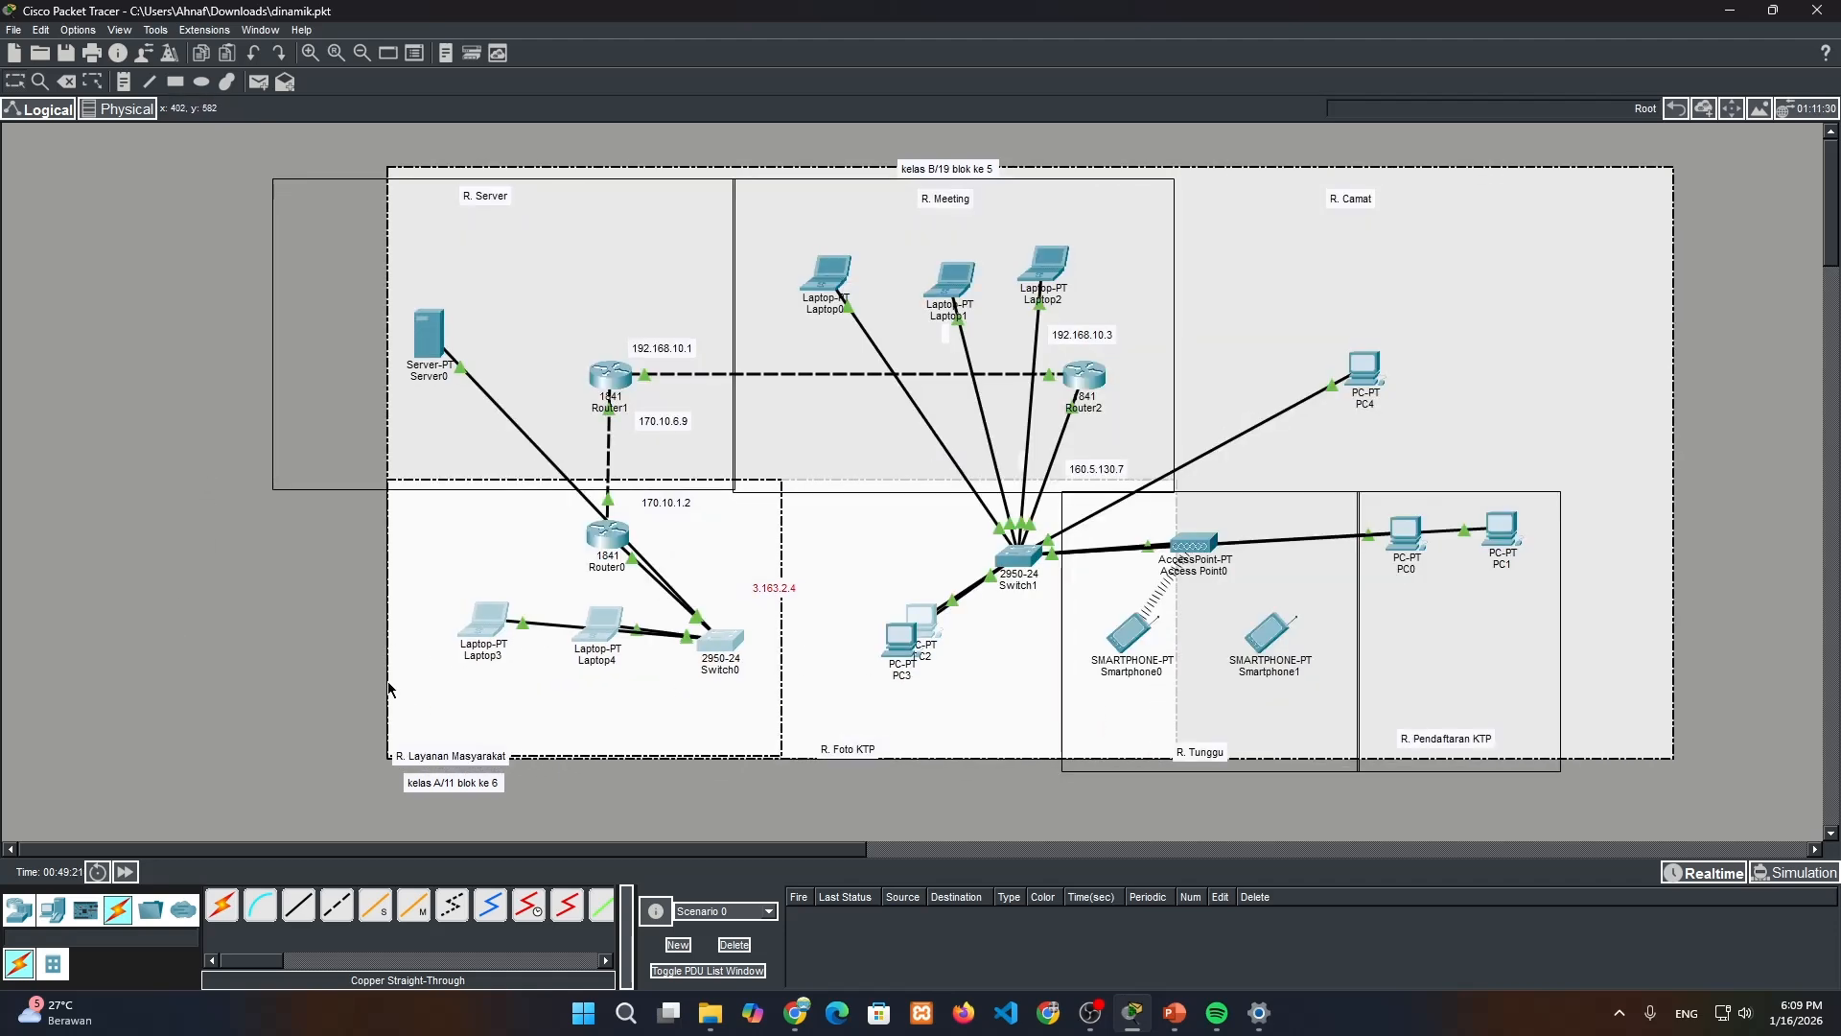
Move the selected devices and room outlines back to their original place within the layout and deselect them
drag(388, 690, 275, 703)
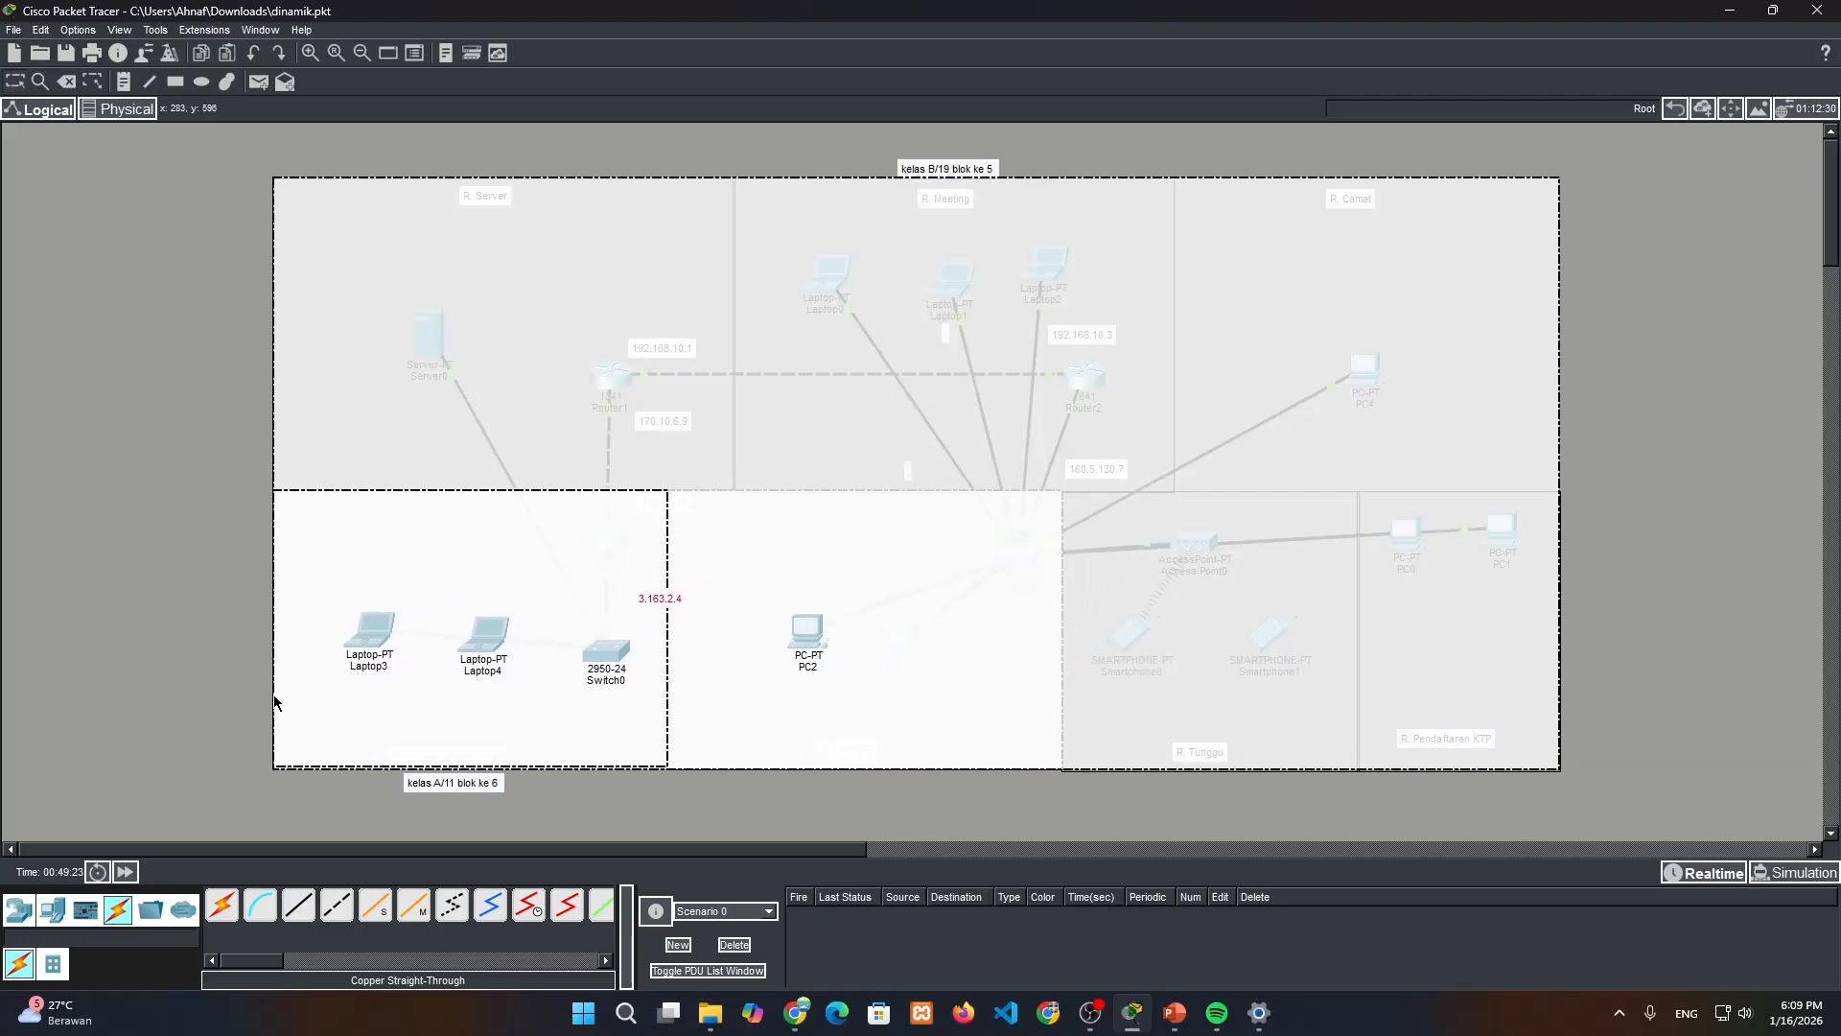
click(173, 679)
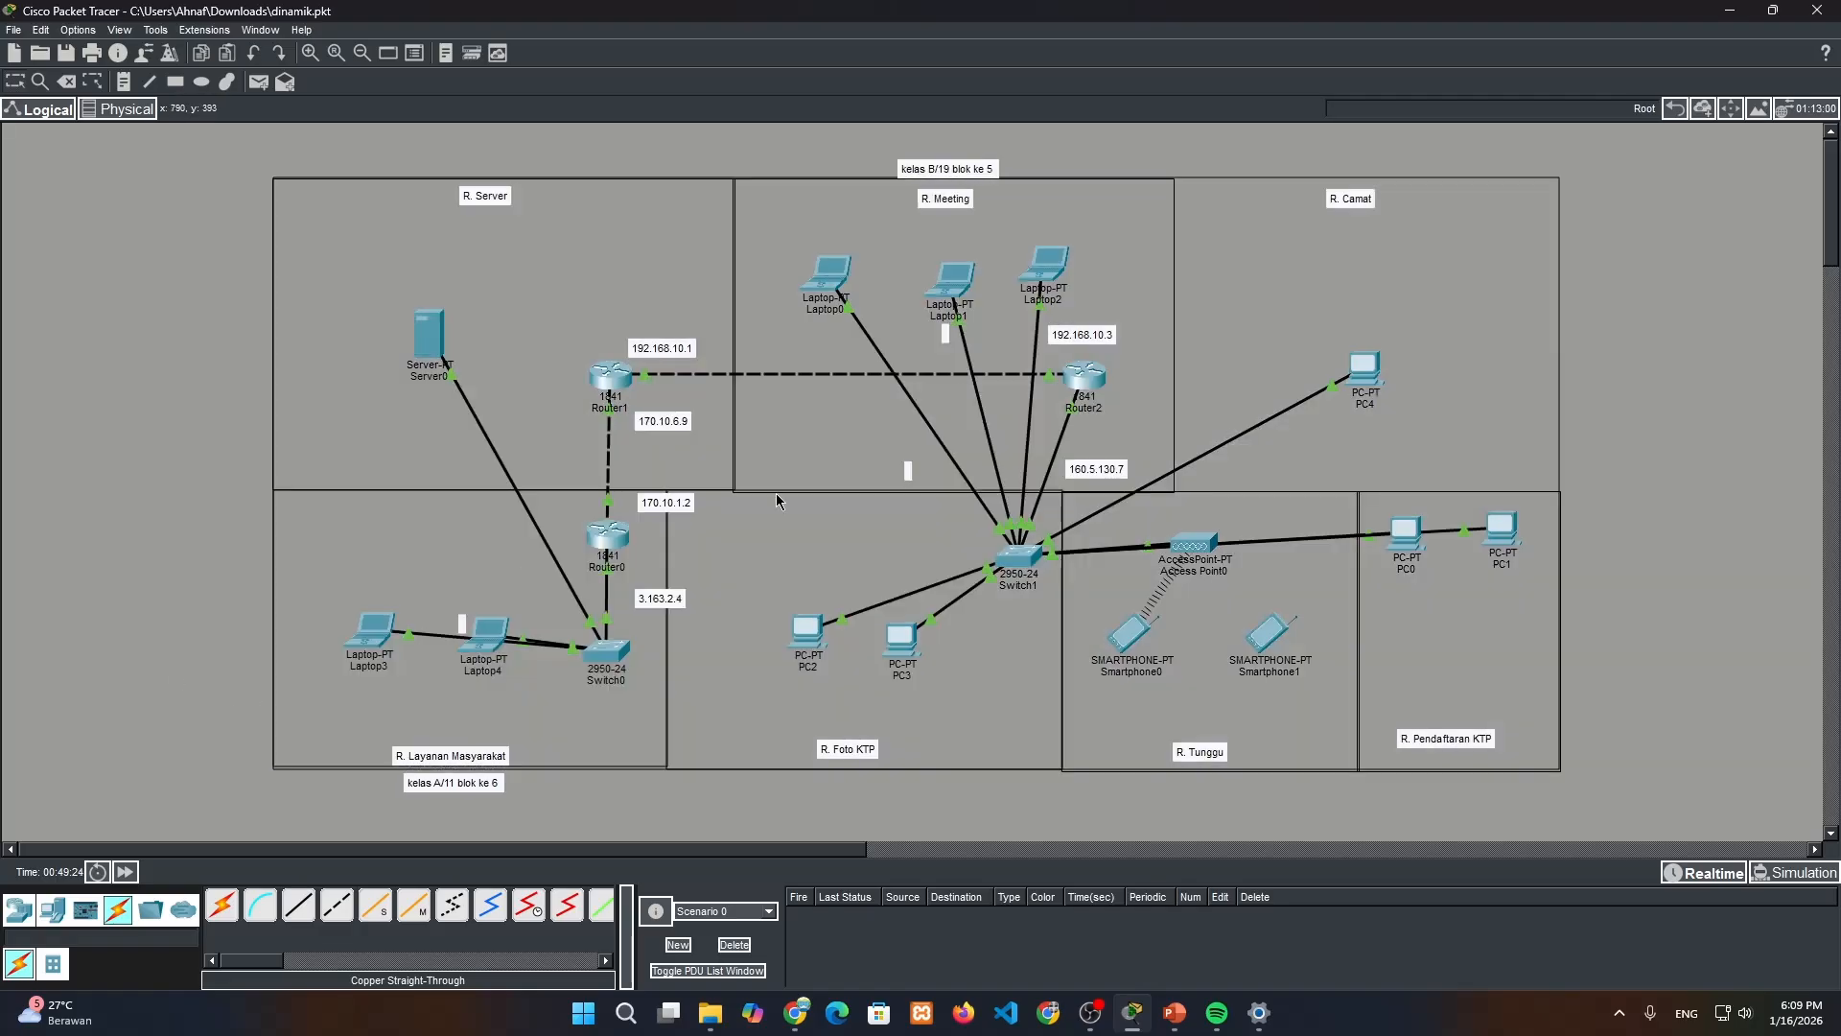
Test connectivity with simple PDUs from Laptop4 to PC2 and from Laptop3 to Smartphone0
click(259, 82)
click(477, 641)
click(811, 636)
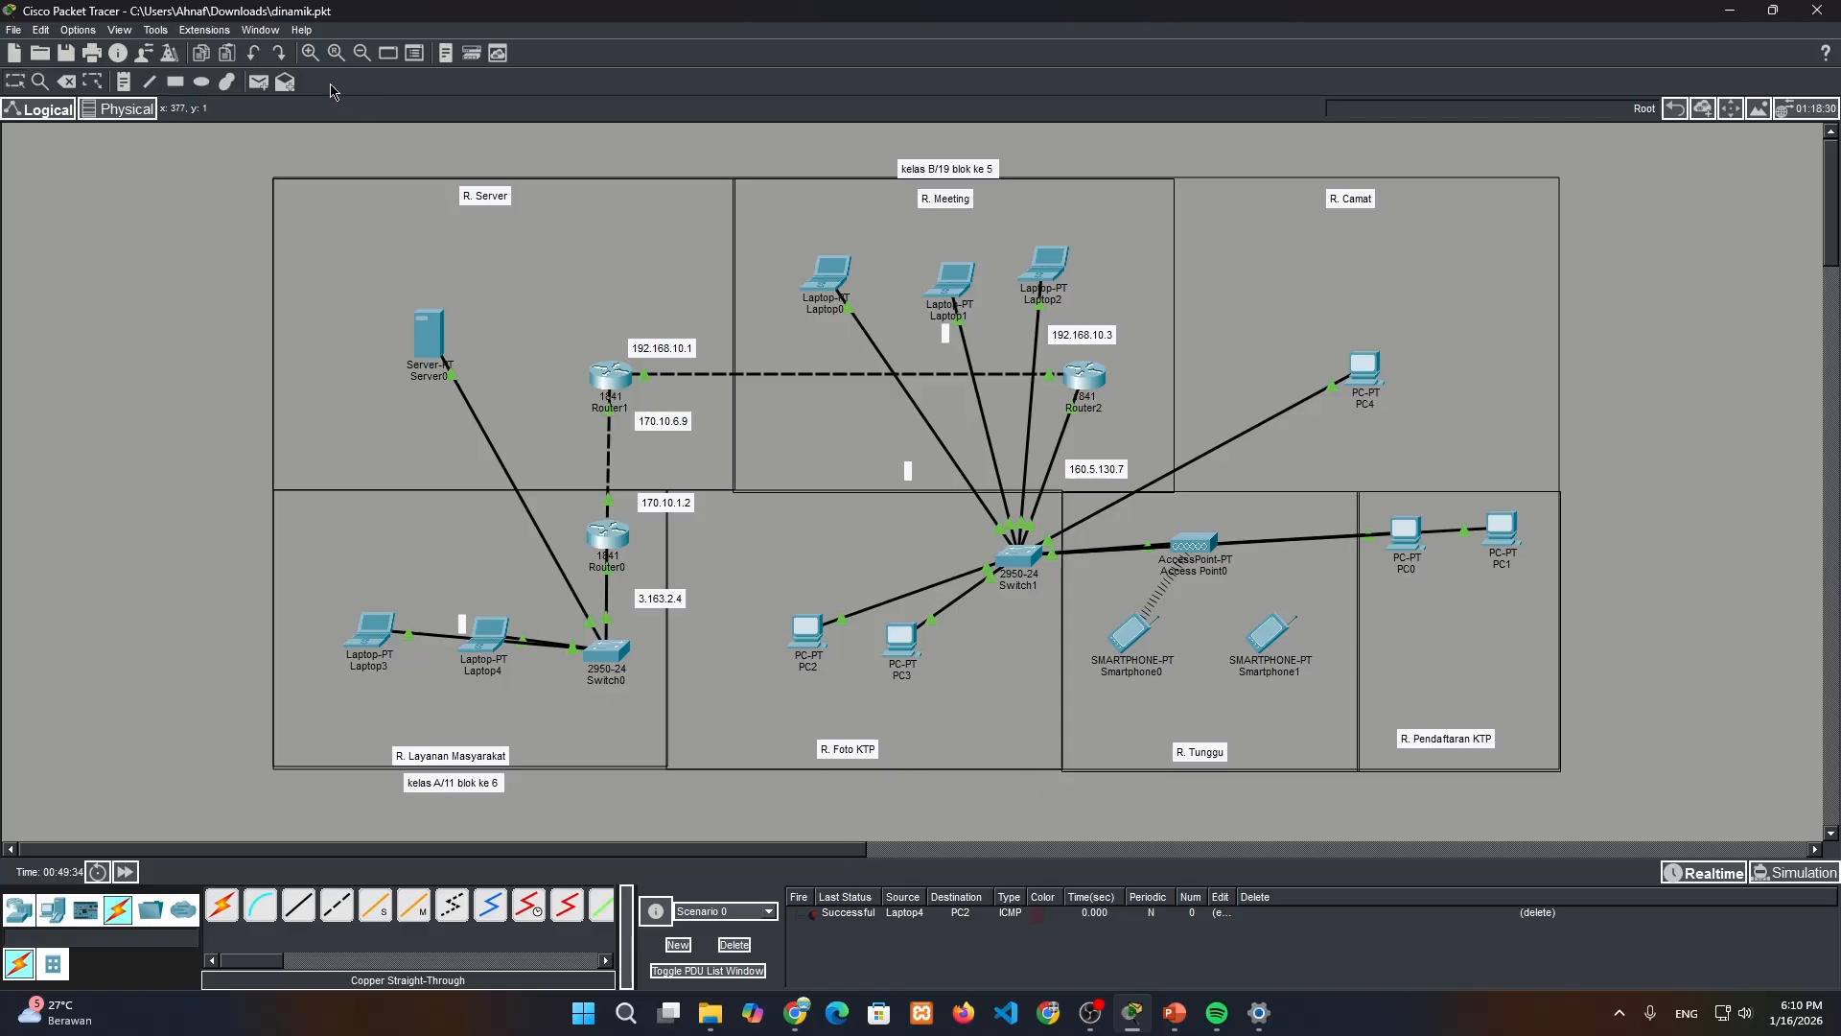
click(258, 83)
click(376, 635)
click(1127, 635)
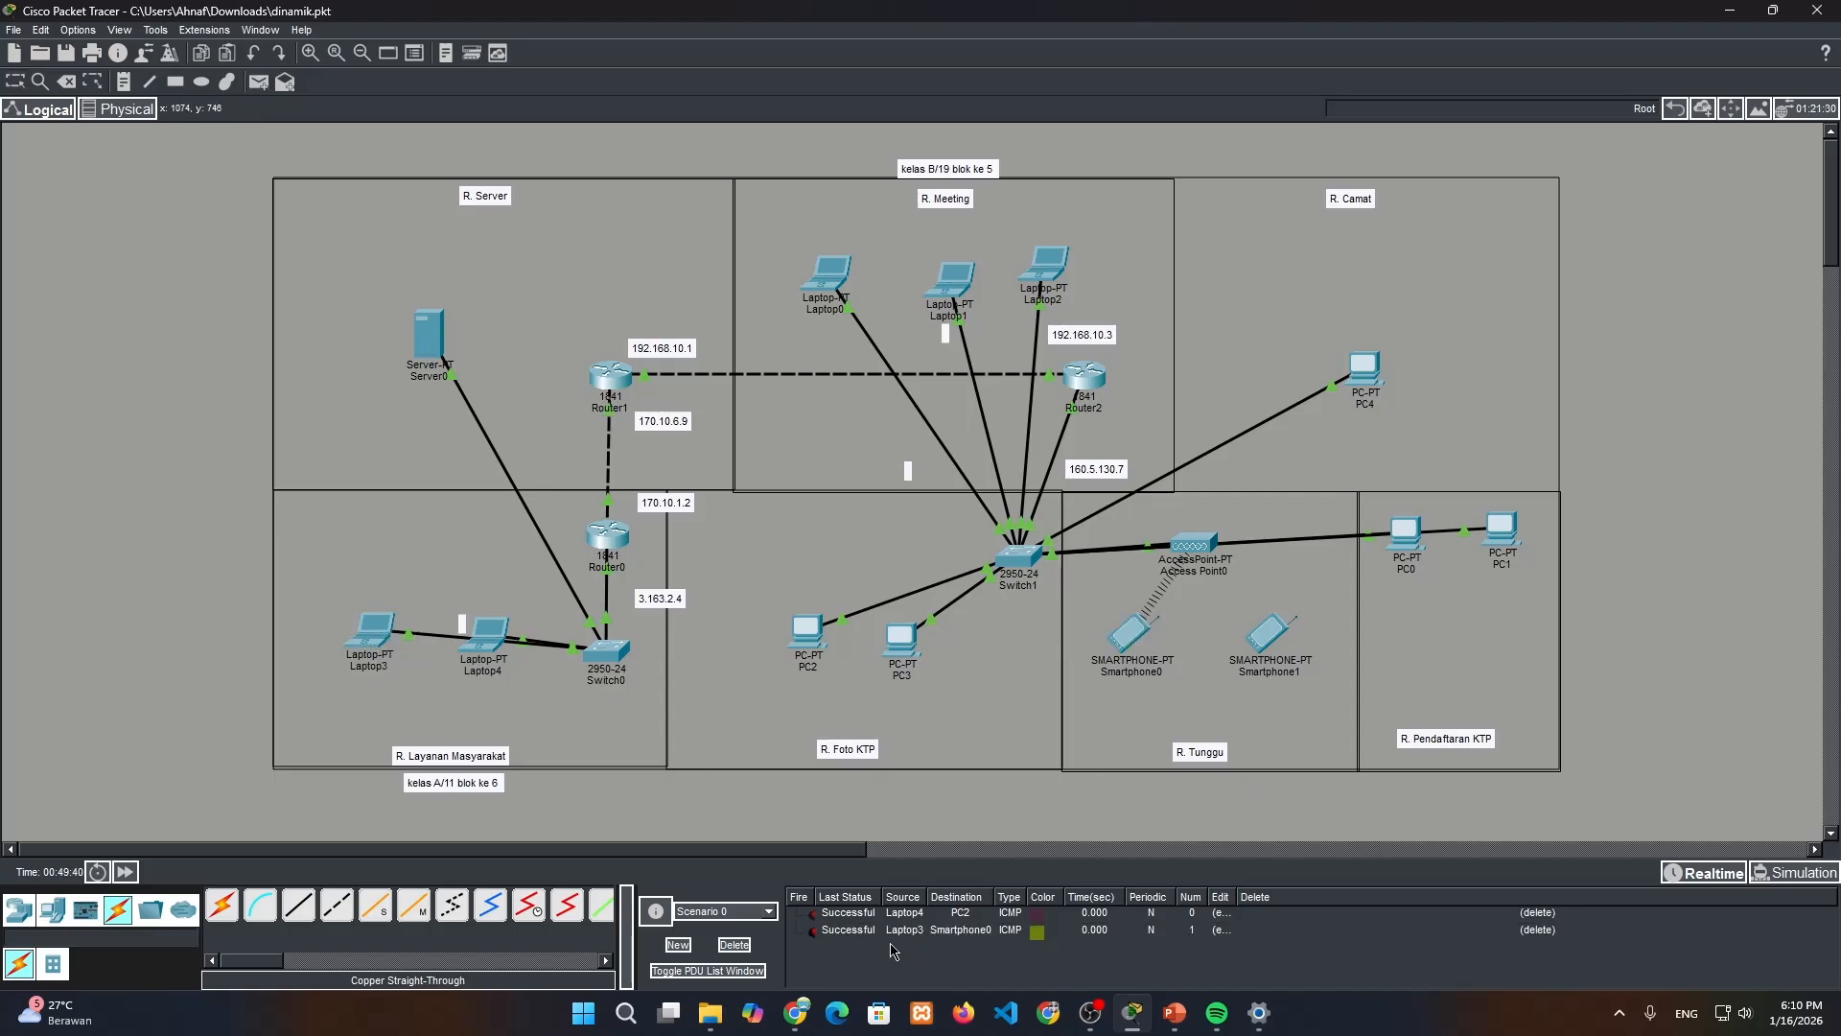
Send a simple PDU from Laptop3 to PC0 and fire it again
click(258, 83)
click(376, 633)
click(1381, 547)
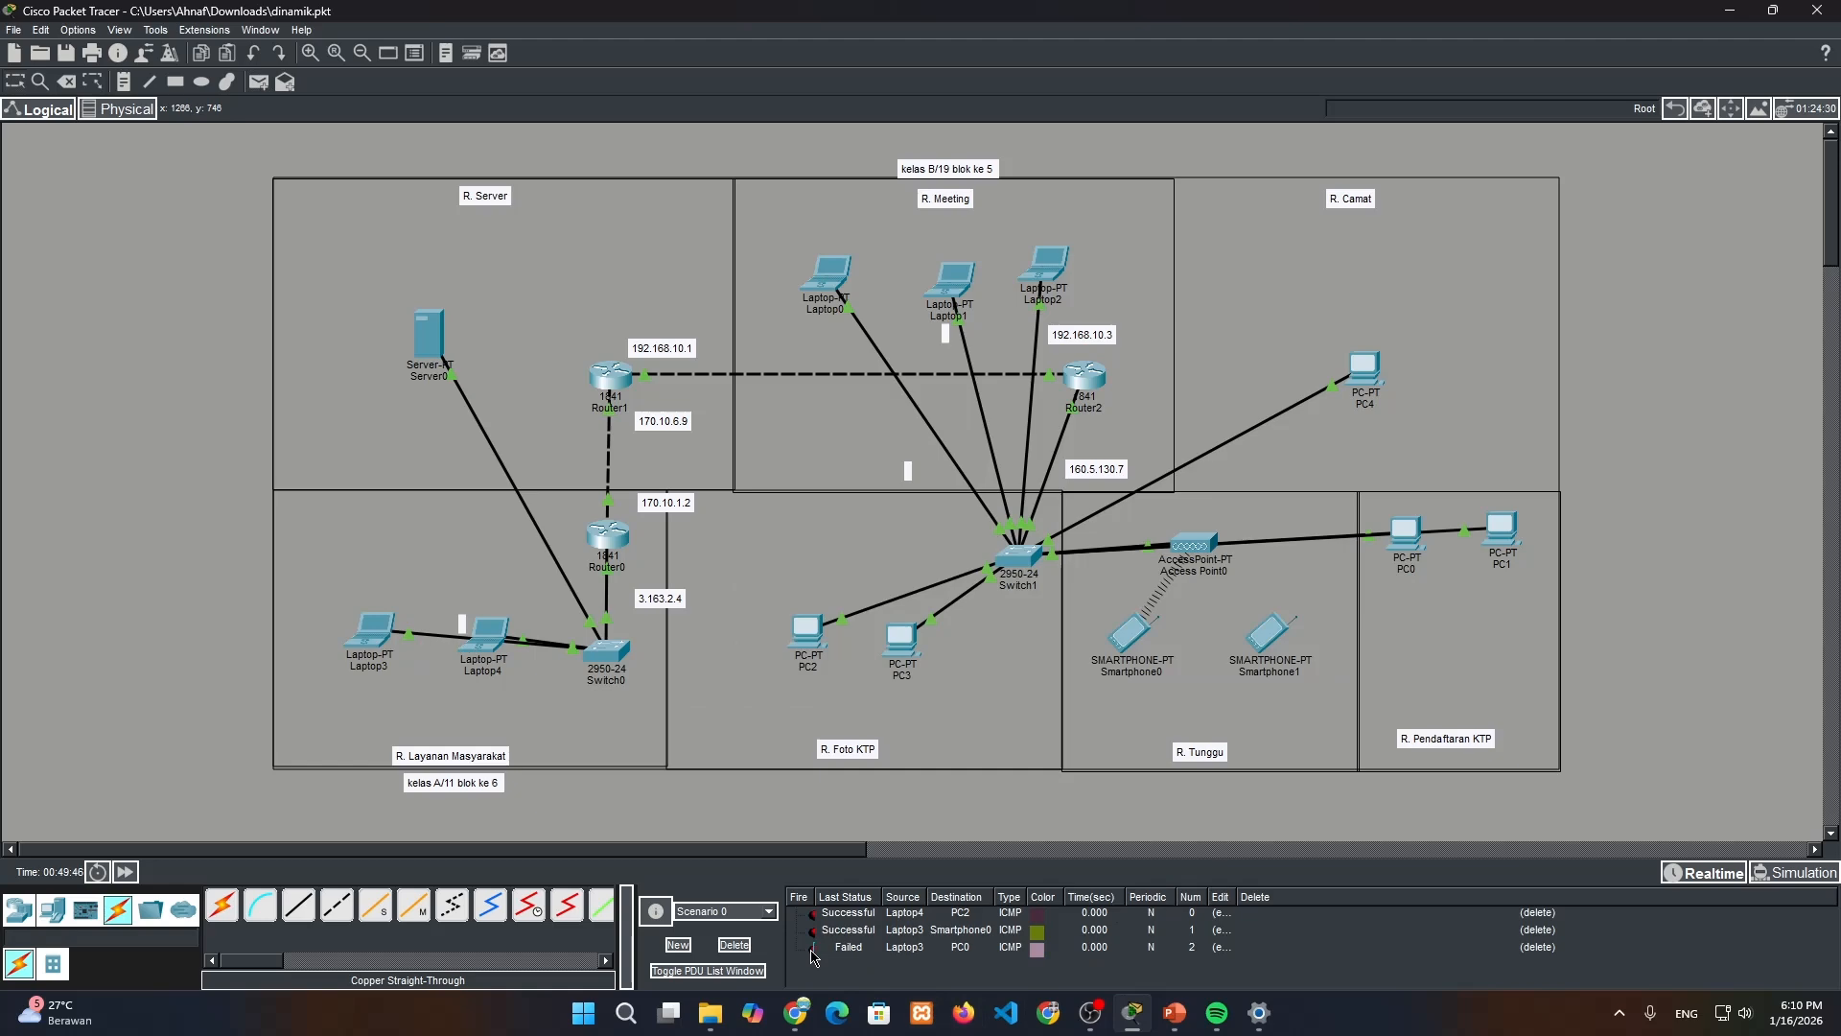
click(812, 949)
Check PC0's static IP configuration and close its window
click(1414, 542)
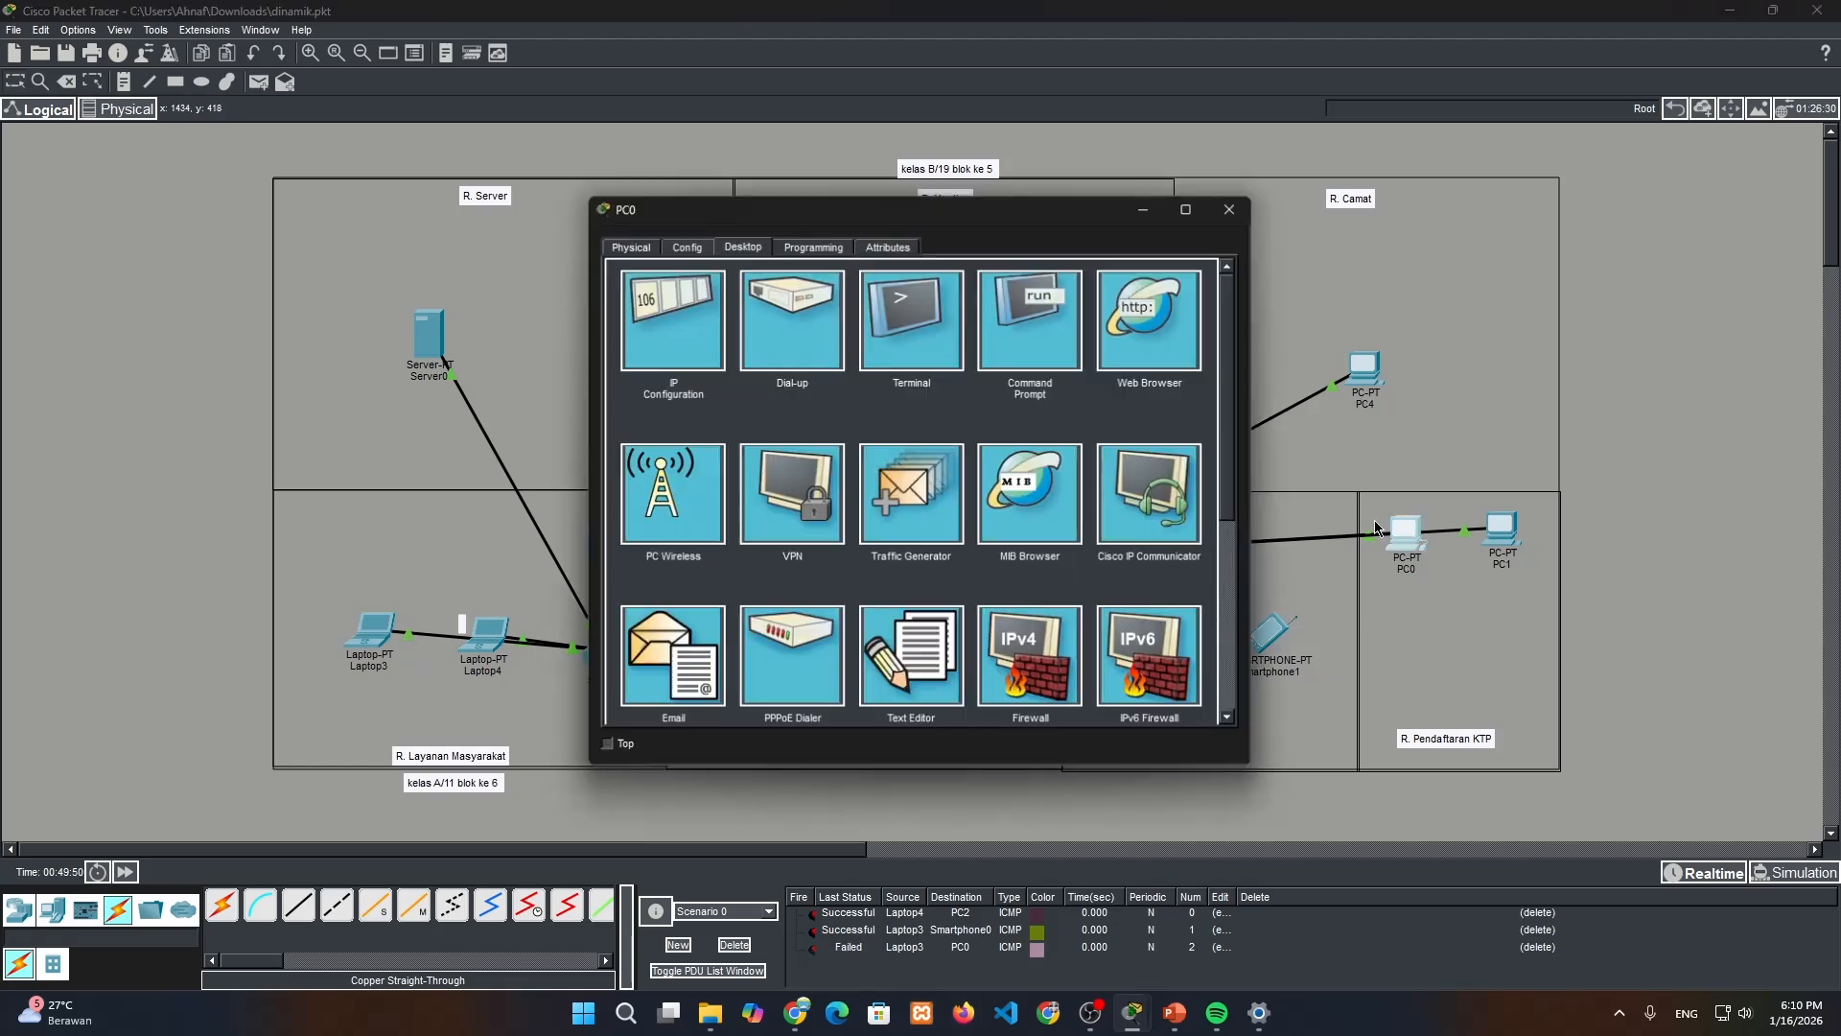
click(672, 305)
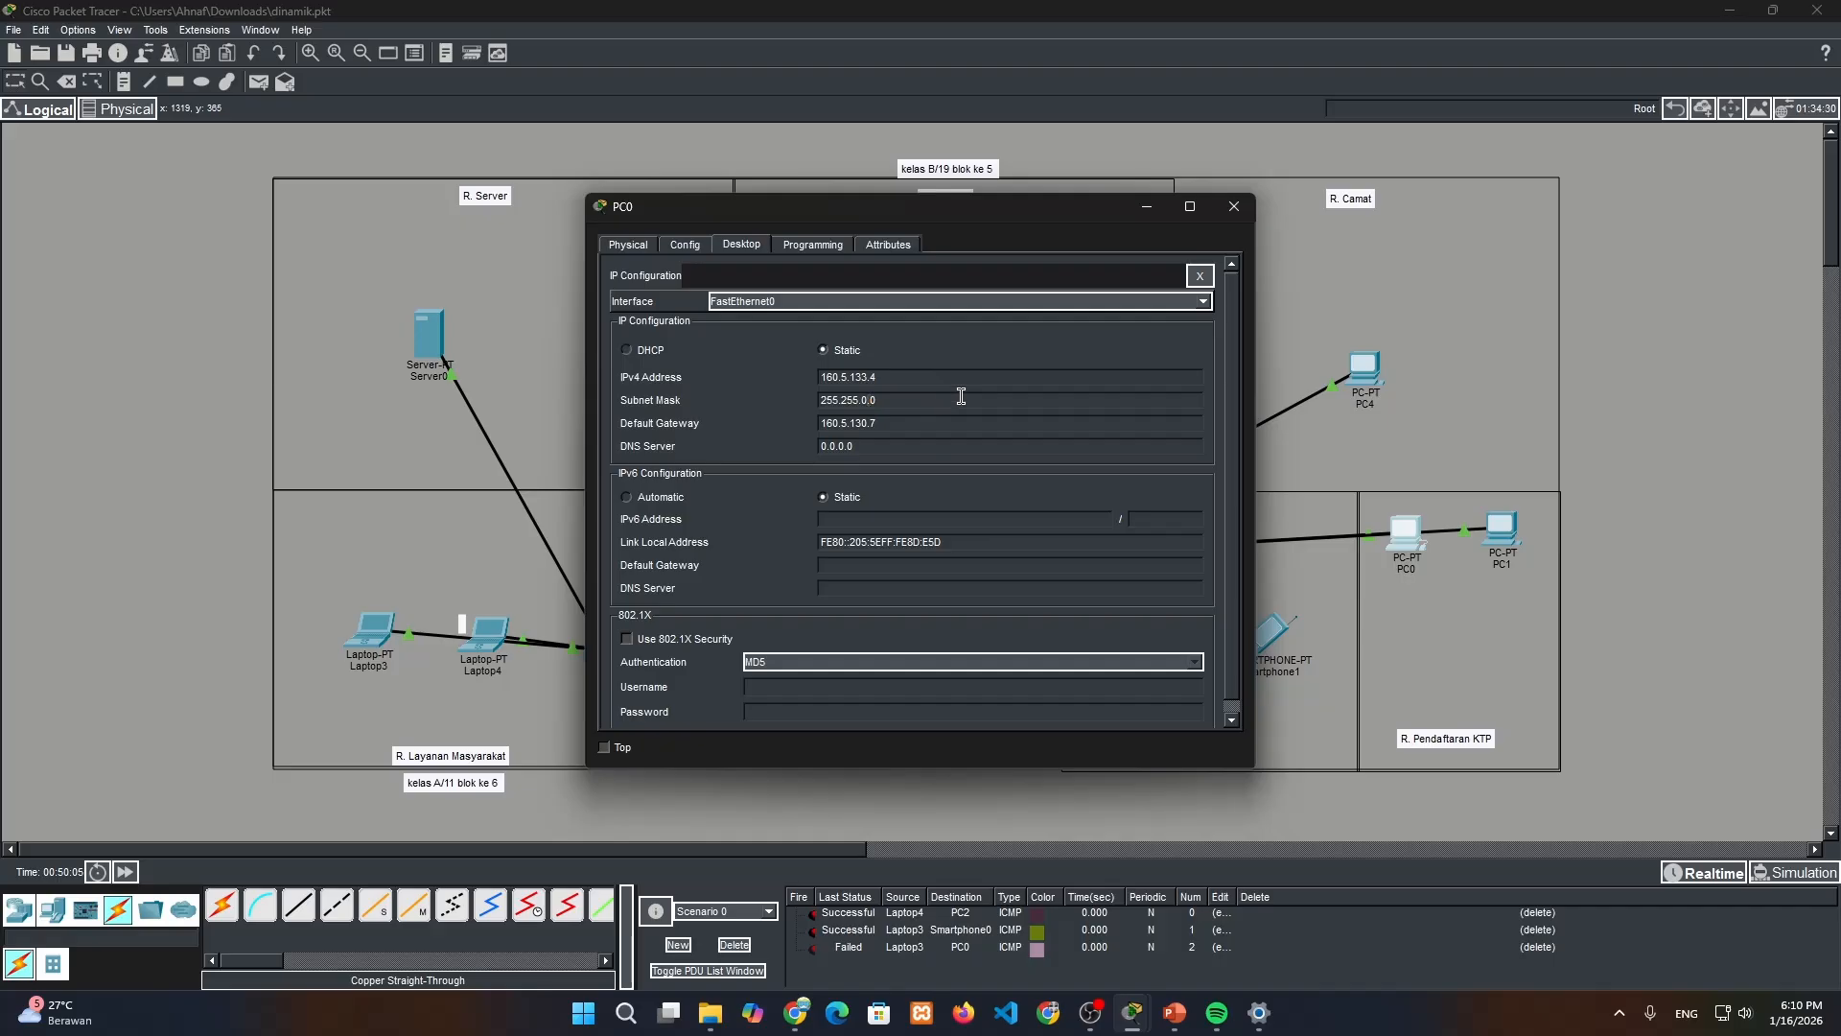
key(BackSpace)
key(BackSpace)
click(1234, 206)
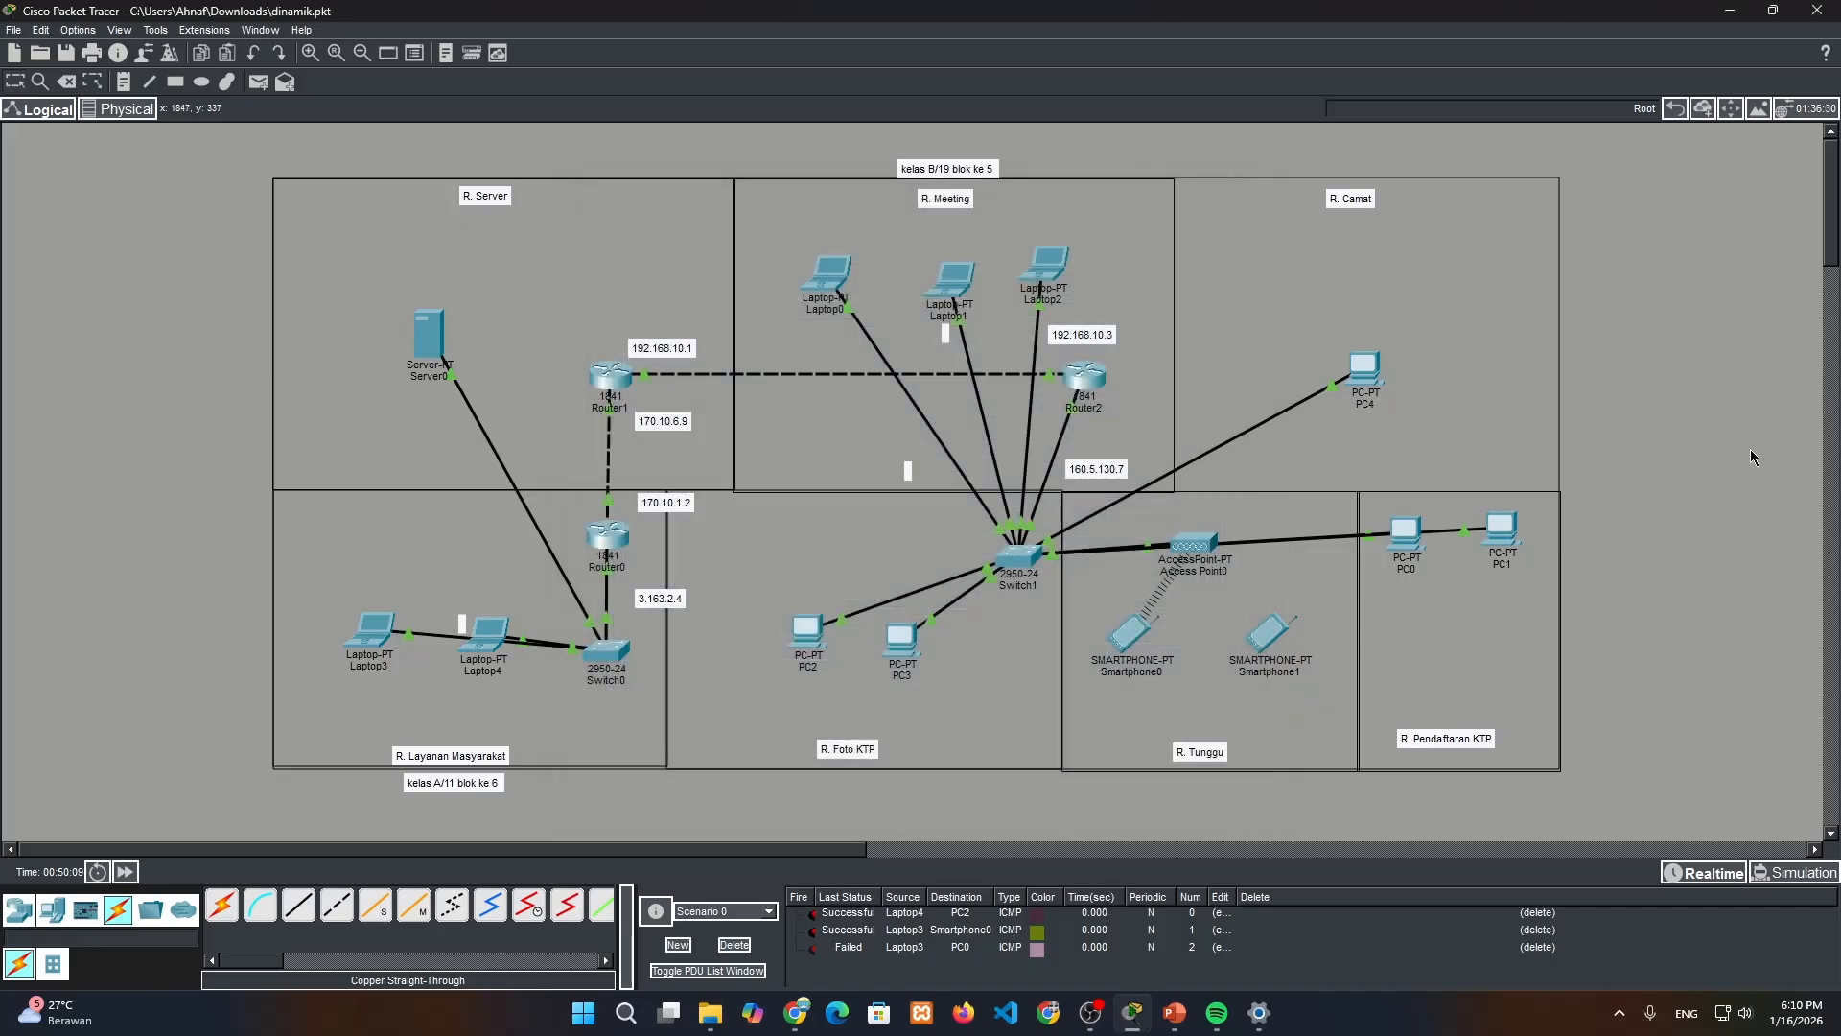
Retest the connection from Laptop3 to PC0 with a new simple PDU, and clear all PDUs from Scenario 0
click(258, 81)
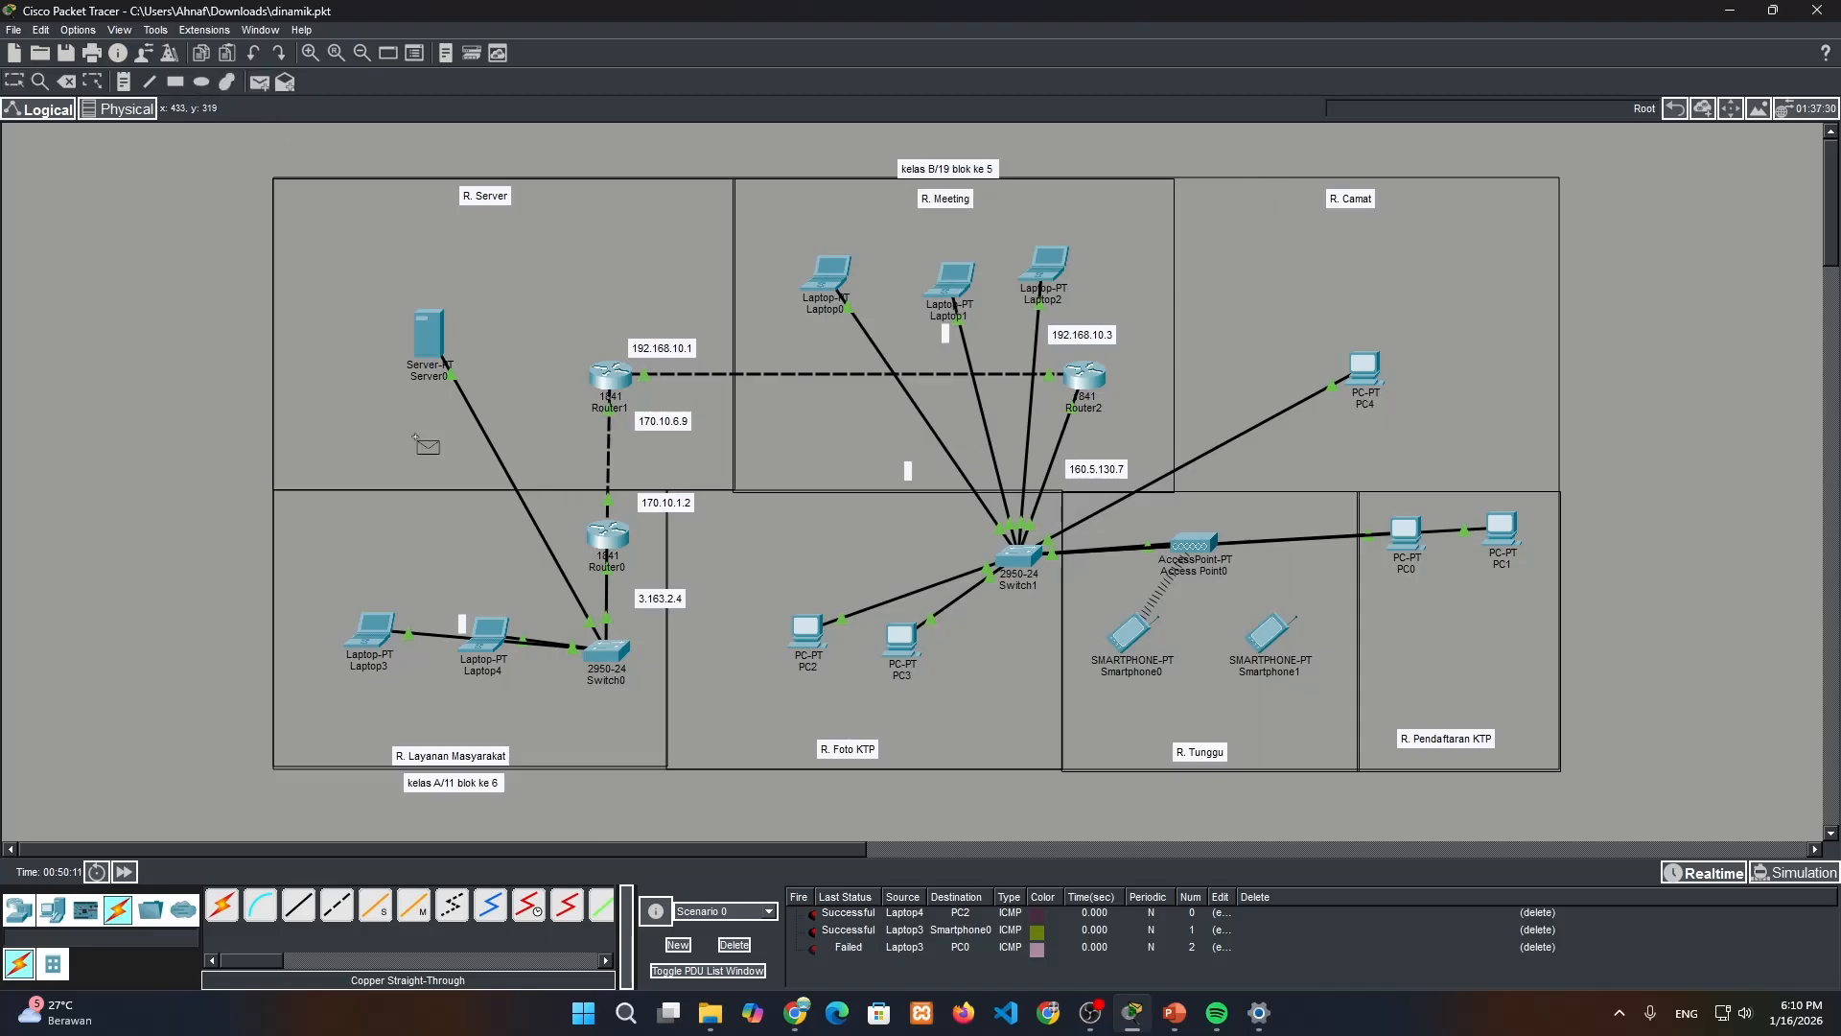
click(372, 629)
click(1405, 533)
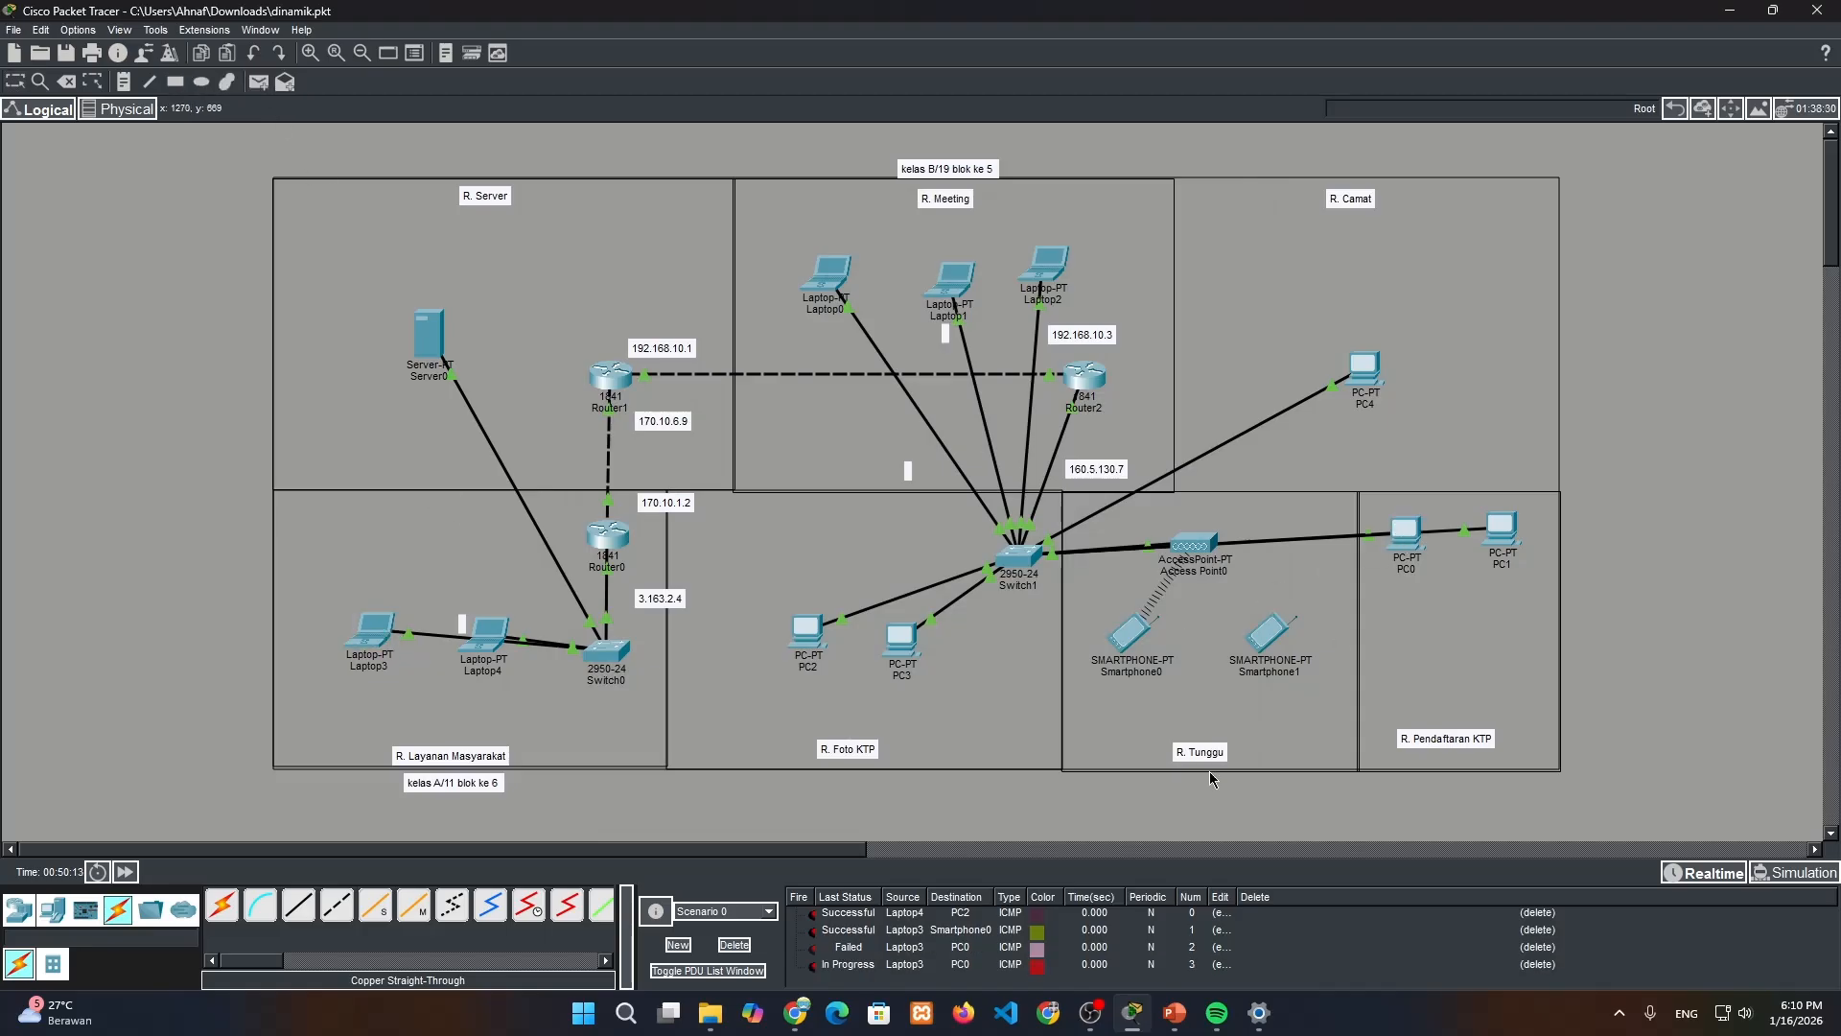
click(815, 967)
click(735, 945)
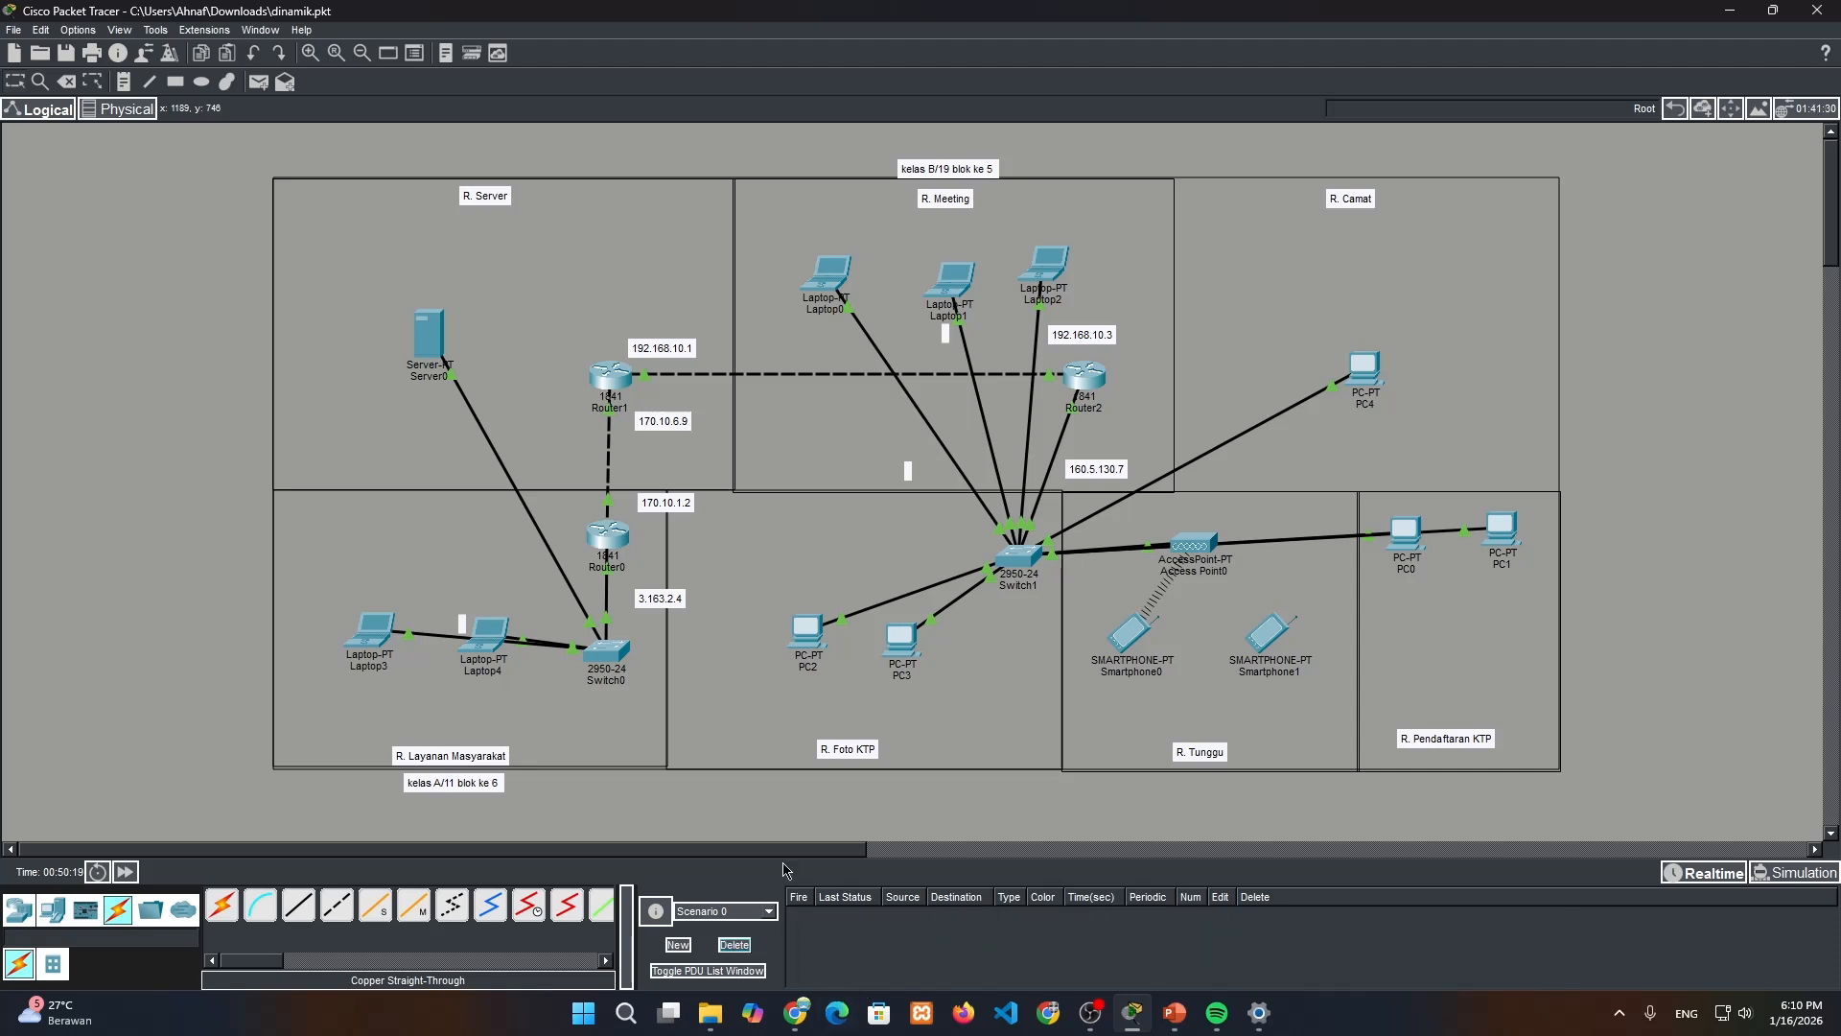
Test connectivity from Laptop3 to Laptop2 in R. Meeting with a simple PDU
click(259, 81)
click(376, 635)
click(1047, 265)
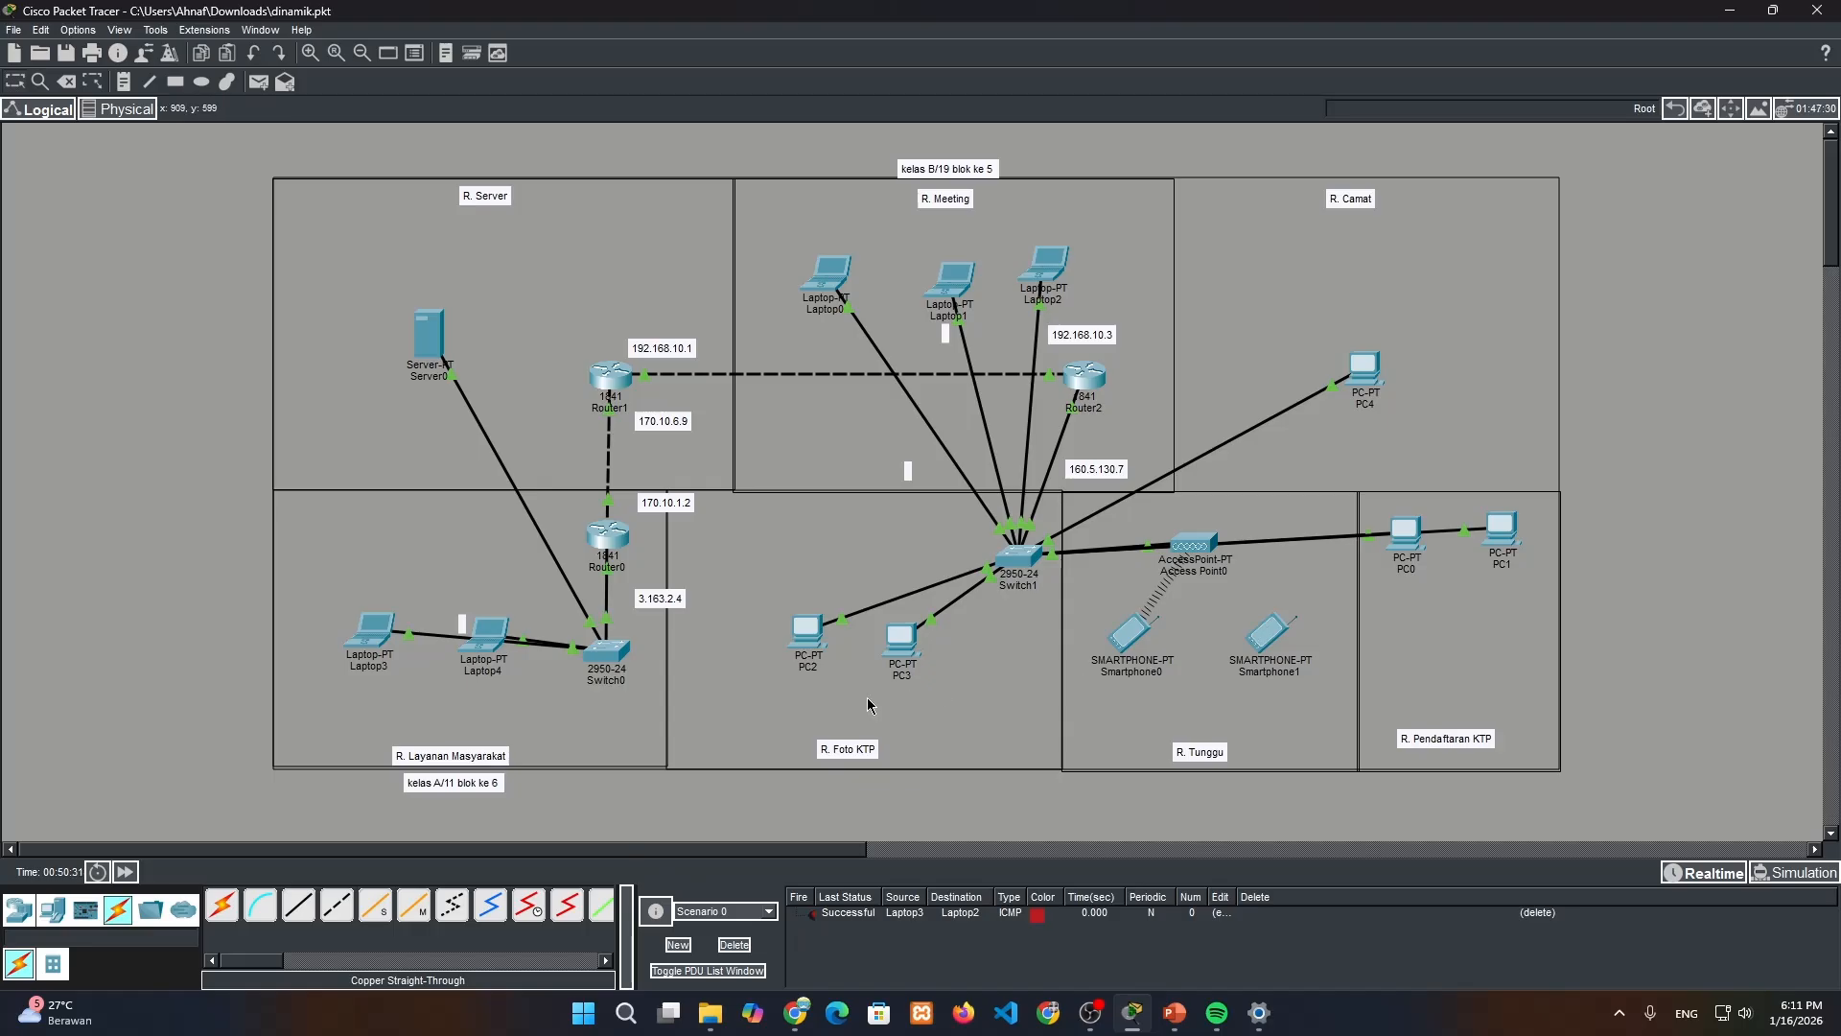
Review the DHCP-assigned IP settings of Laptop3 and close its window
click(392, 618)
click(666, 340)
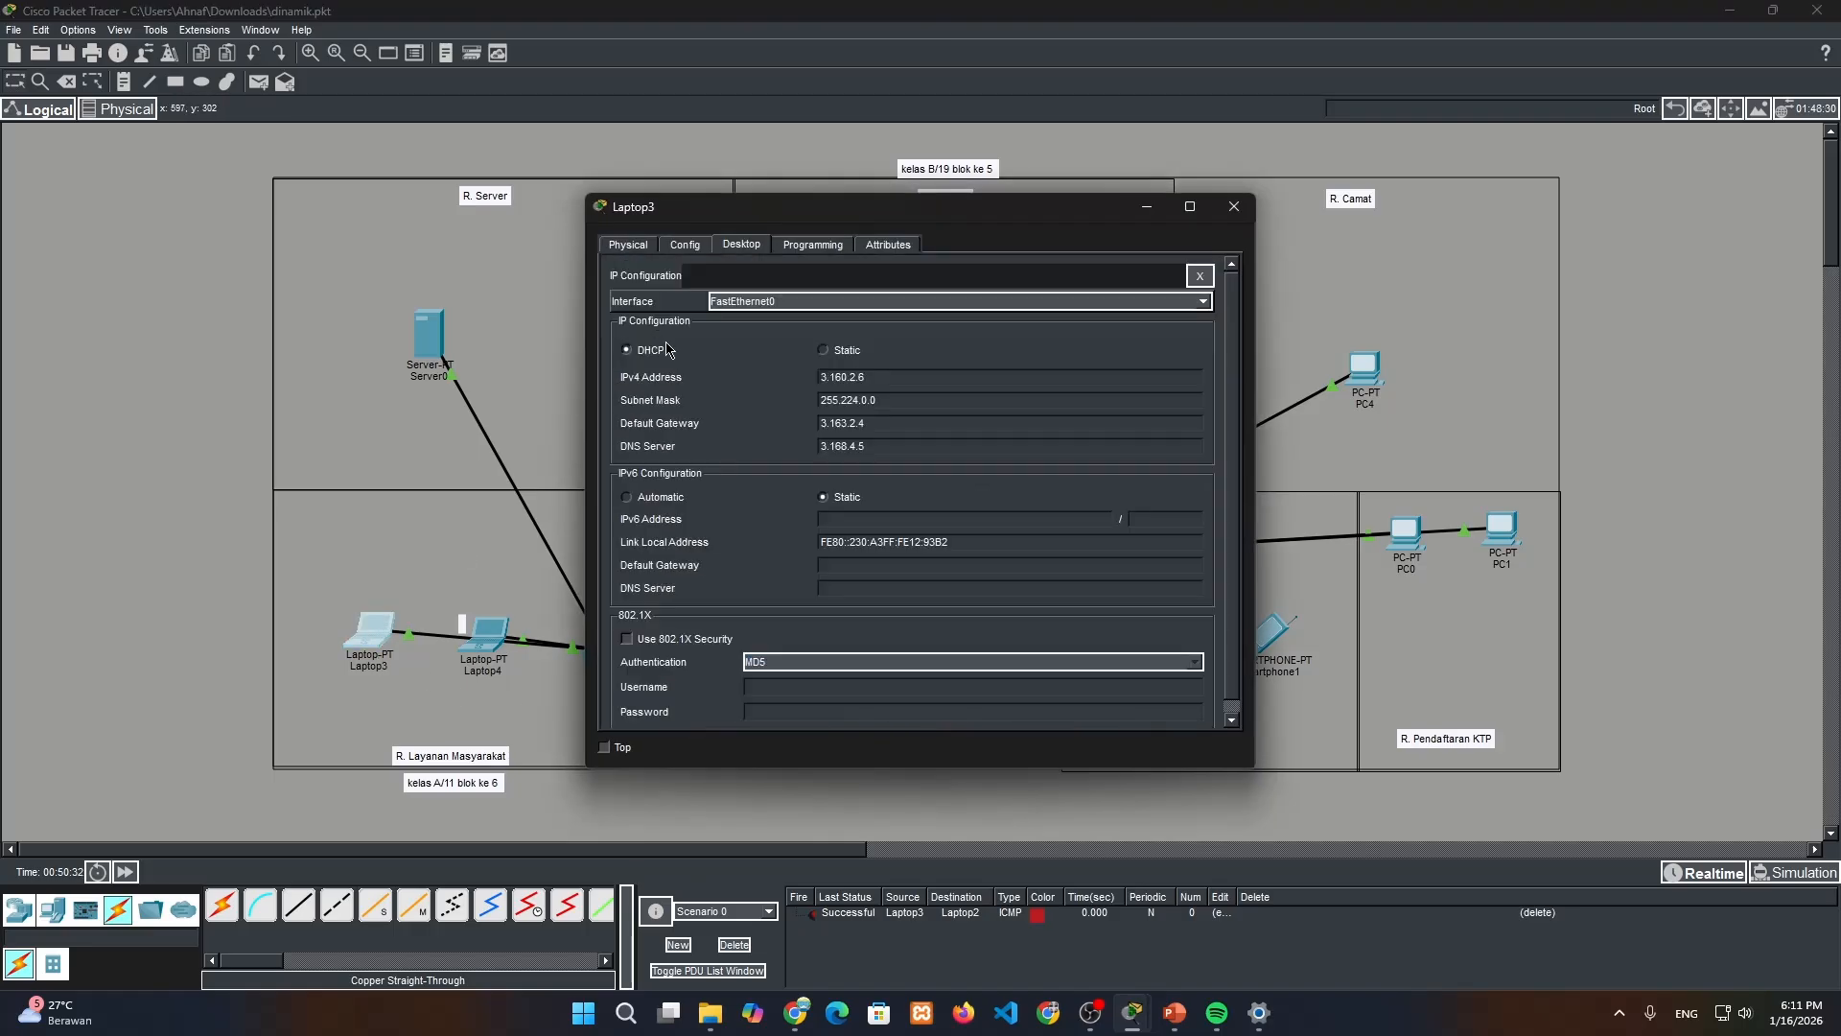
click(1234, 206)
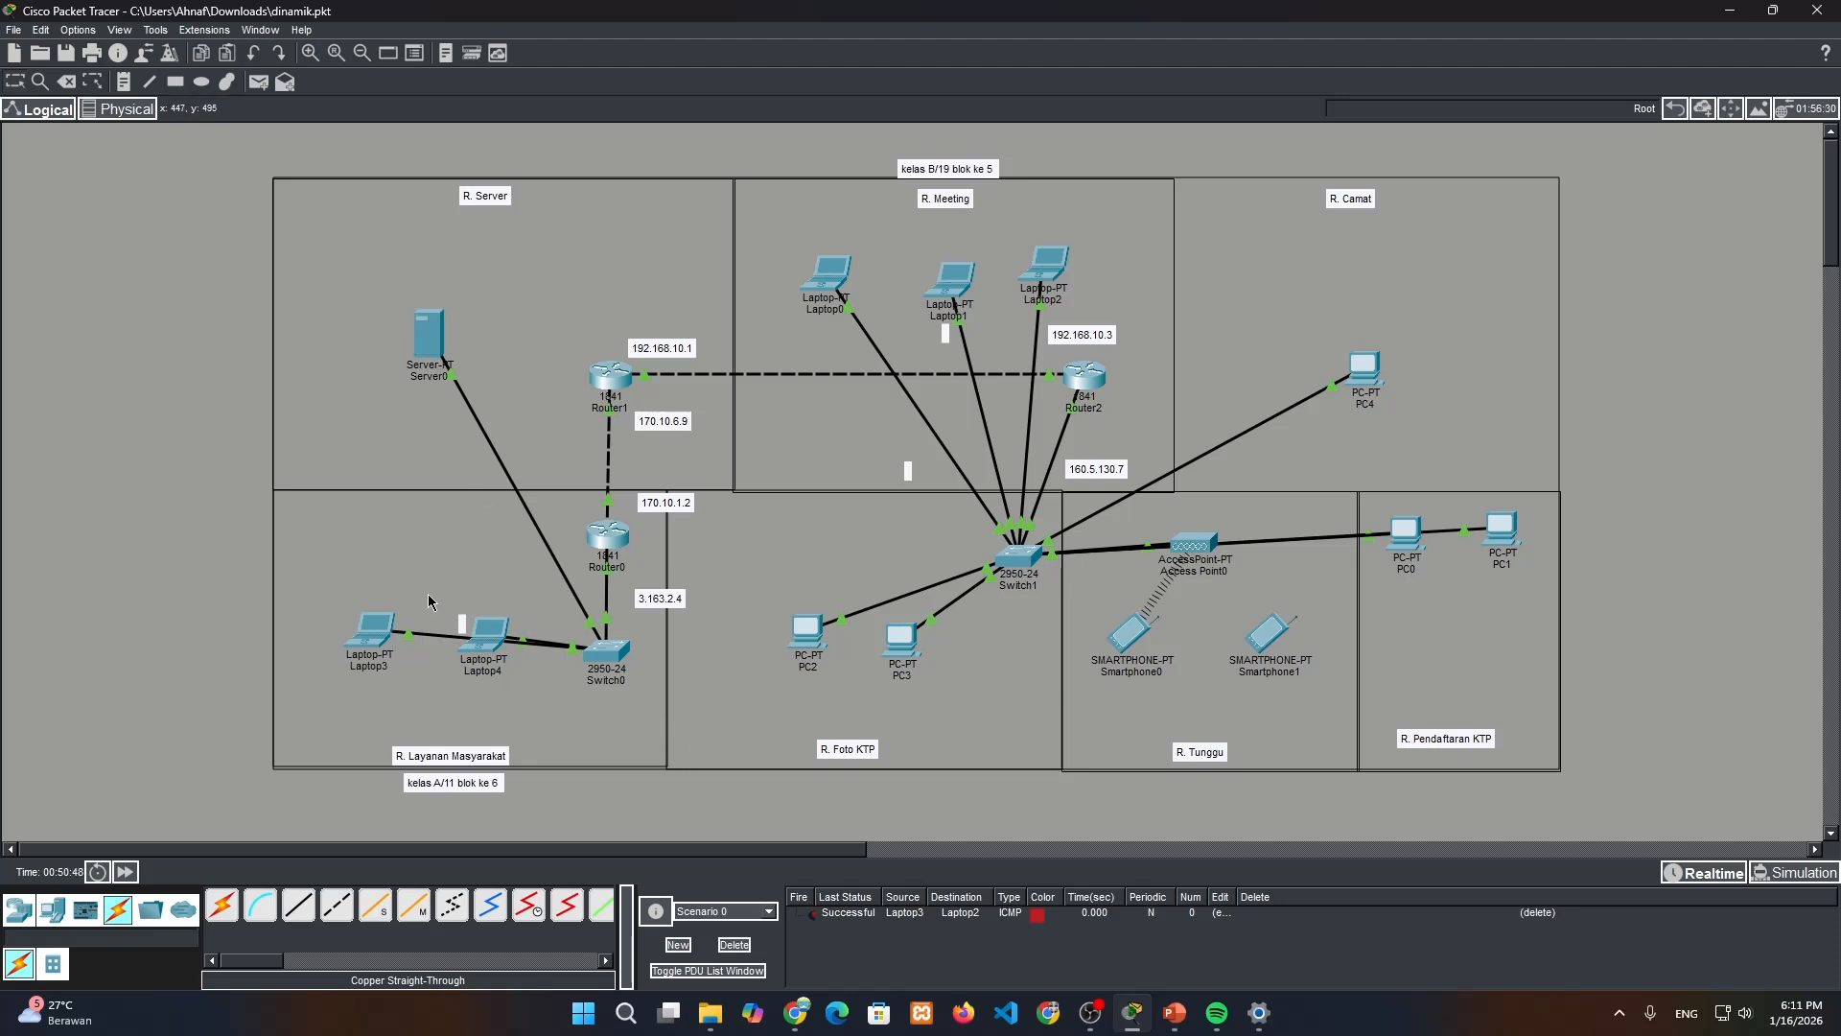
Load kecamatan_pasarkemis.com in Laptop3's web browser, look through the whole page, and close the window
click(376, 644)
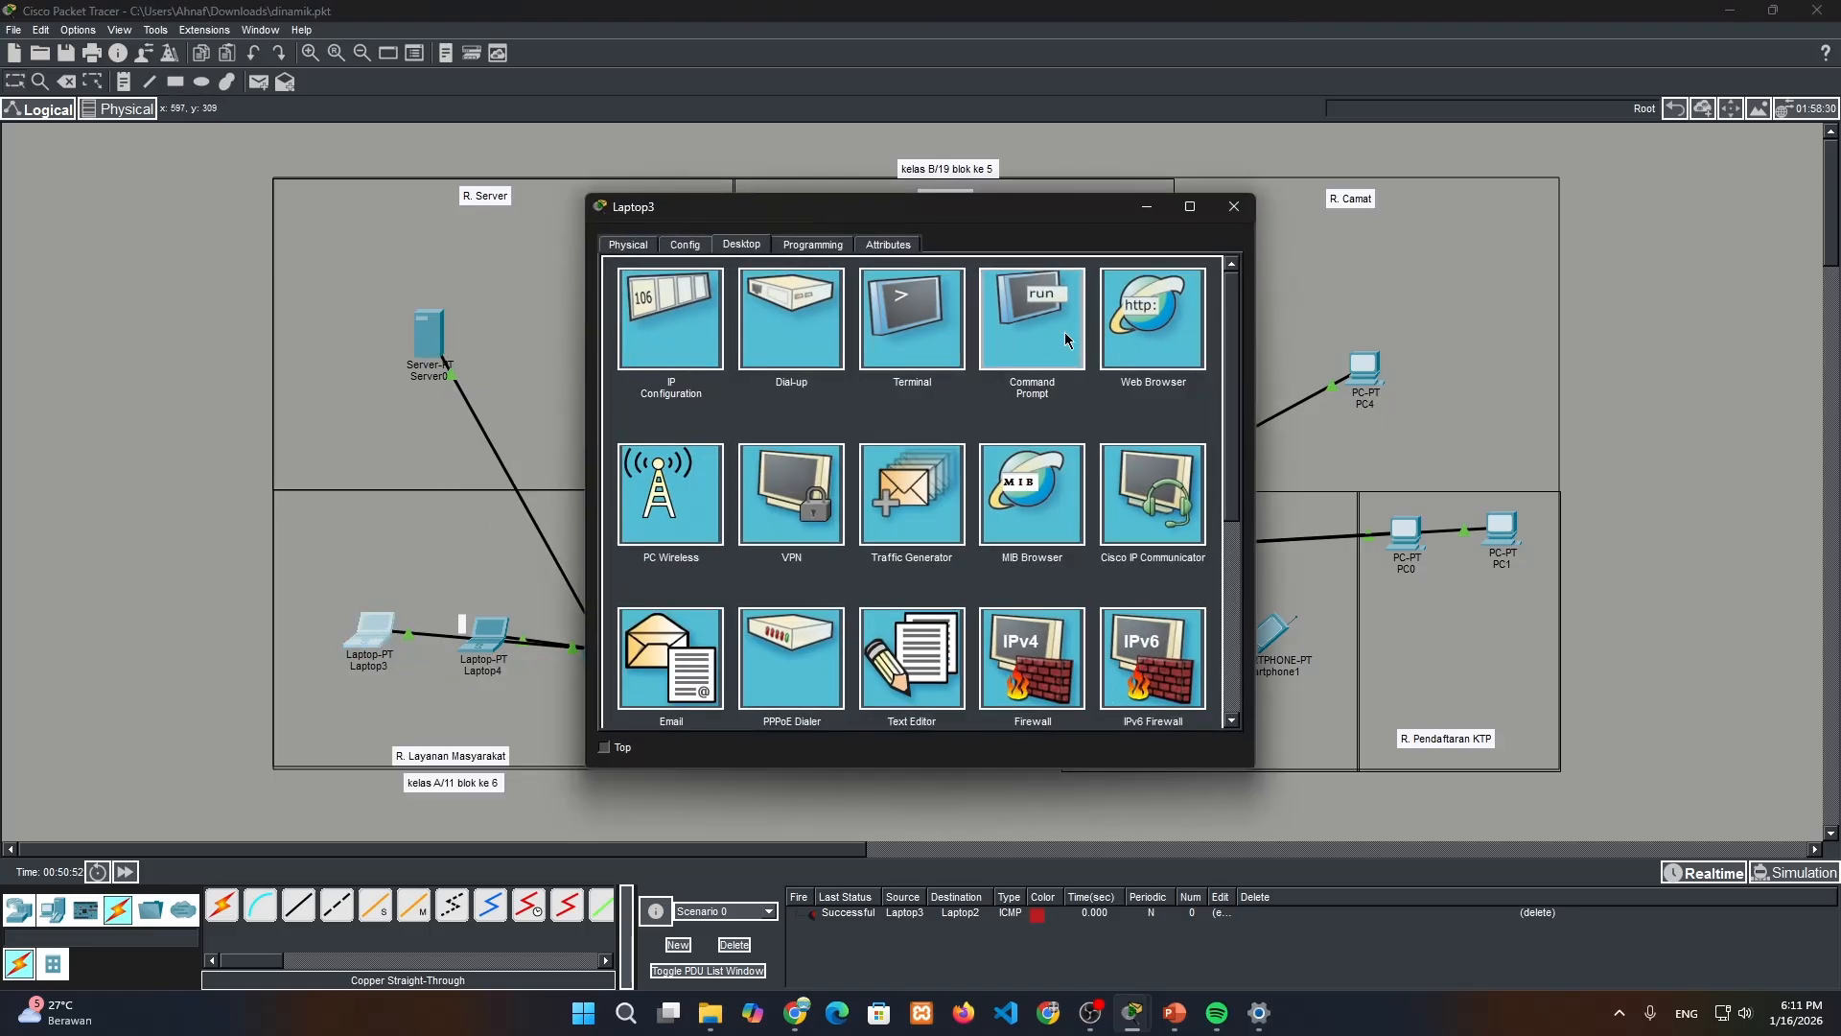
click(1119, 336)
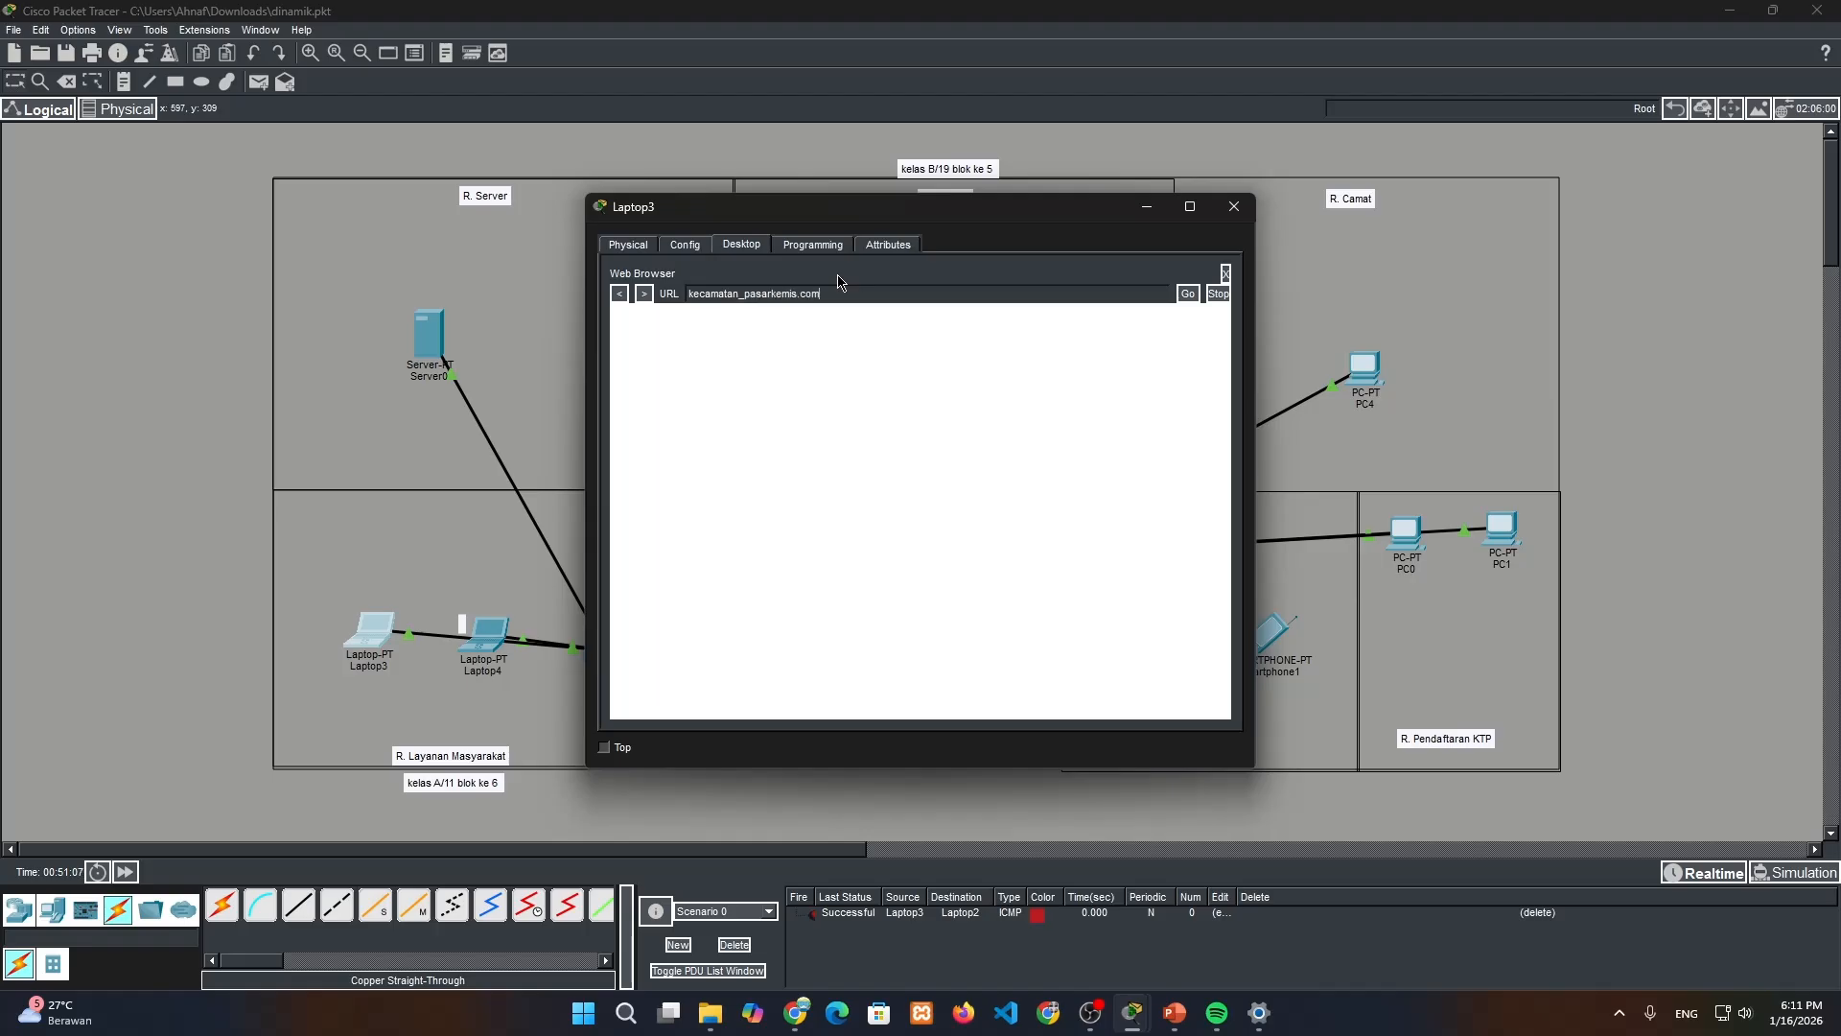
click(1189, 294)
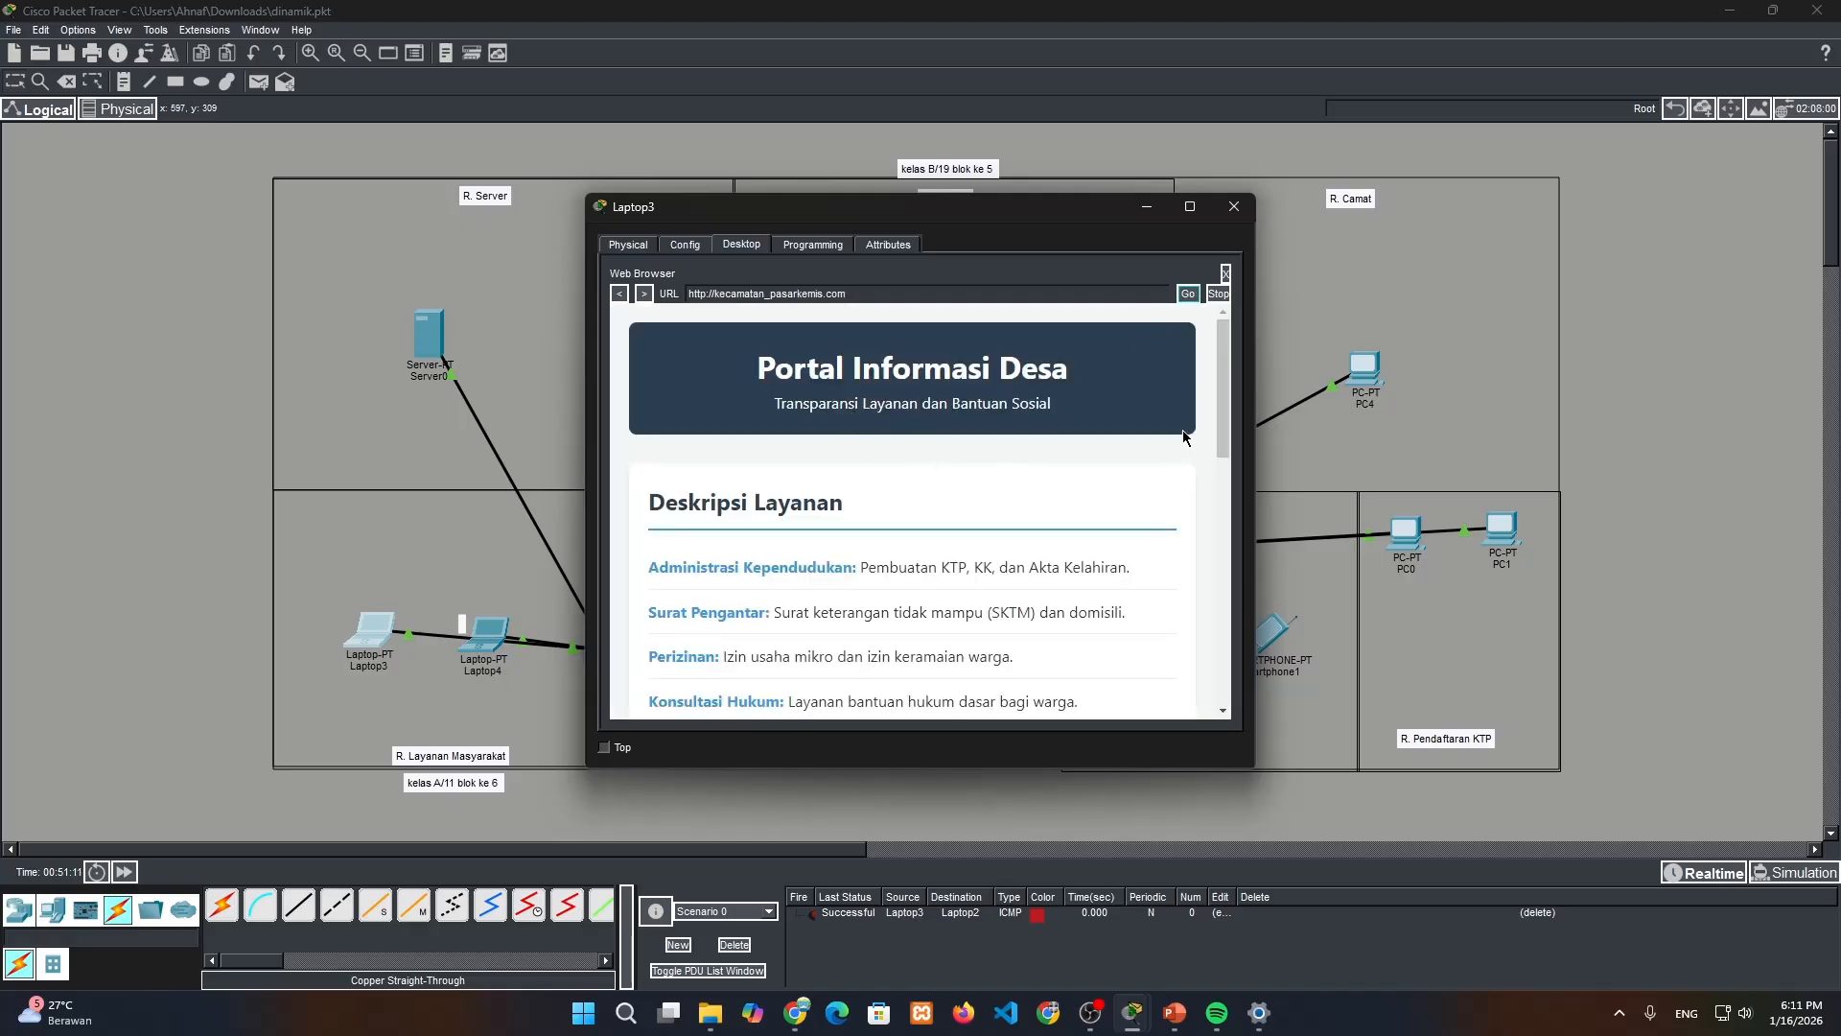
drag(1218, 418, 1211, 683)
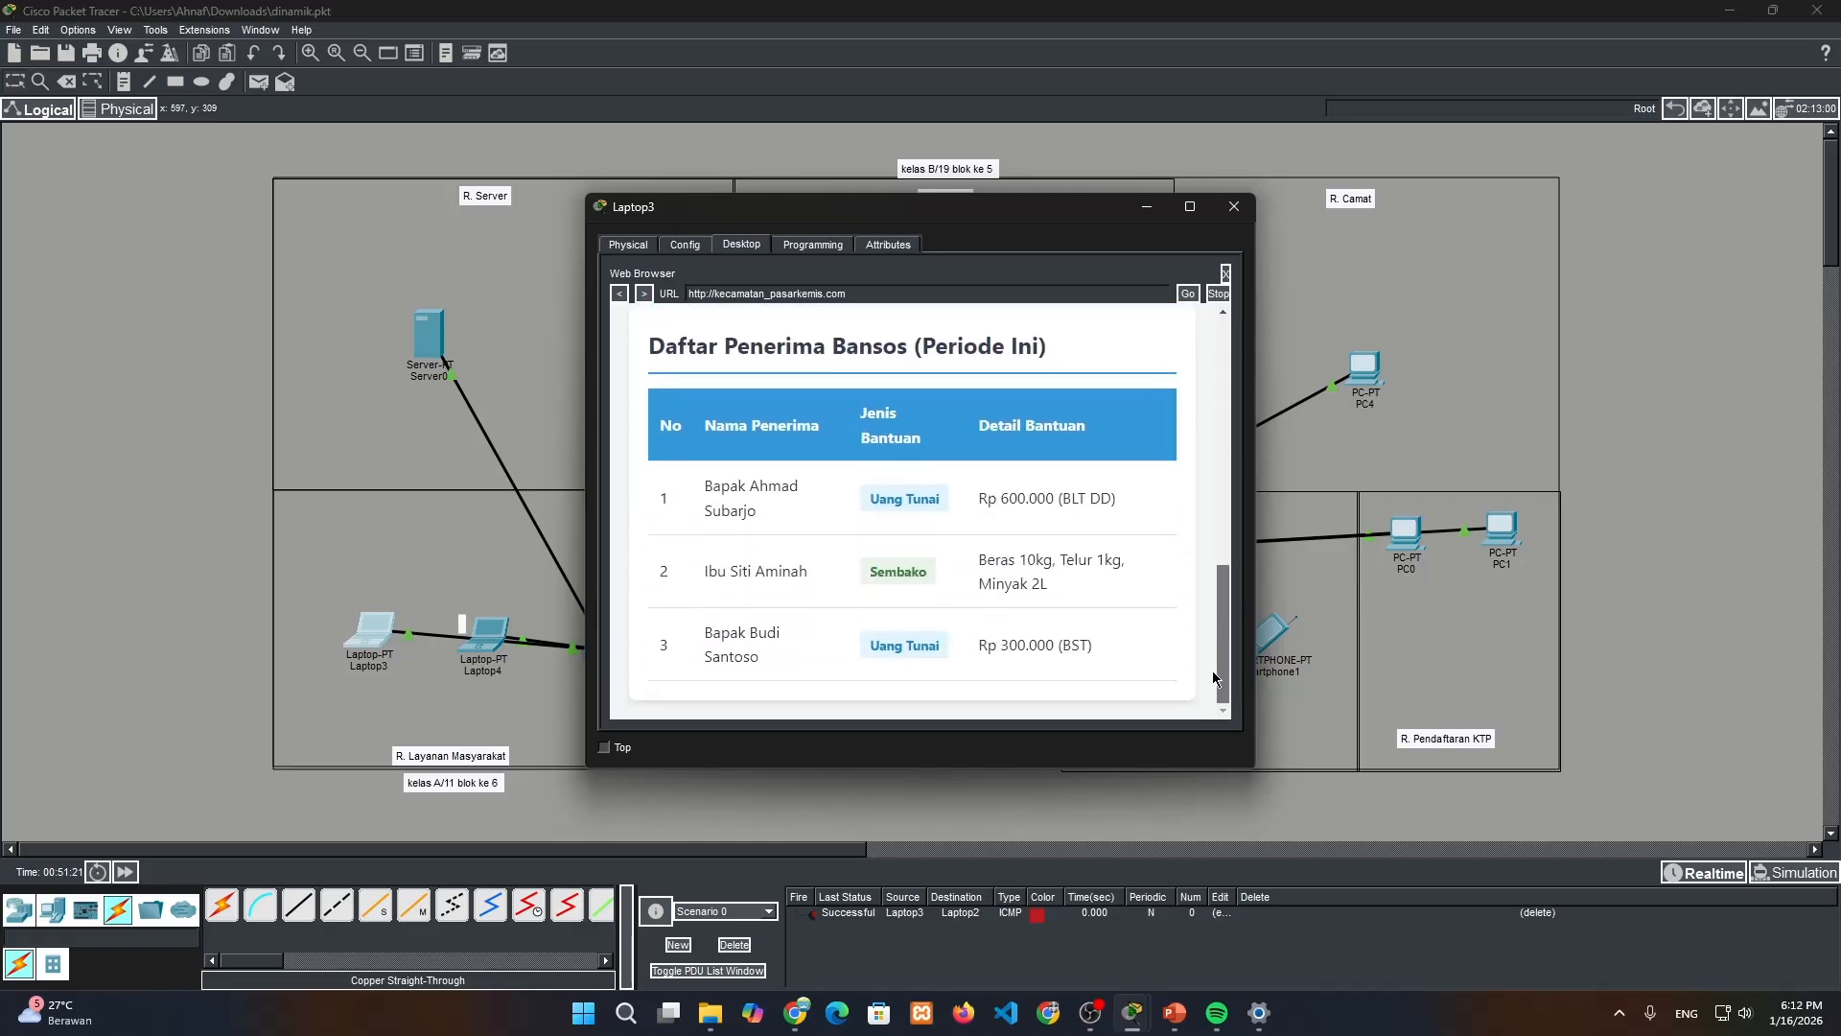
drag(1214, 678, 1219, 431)
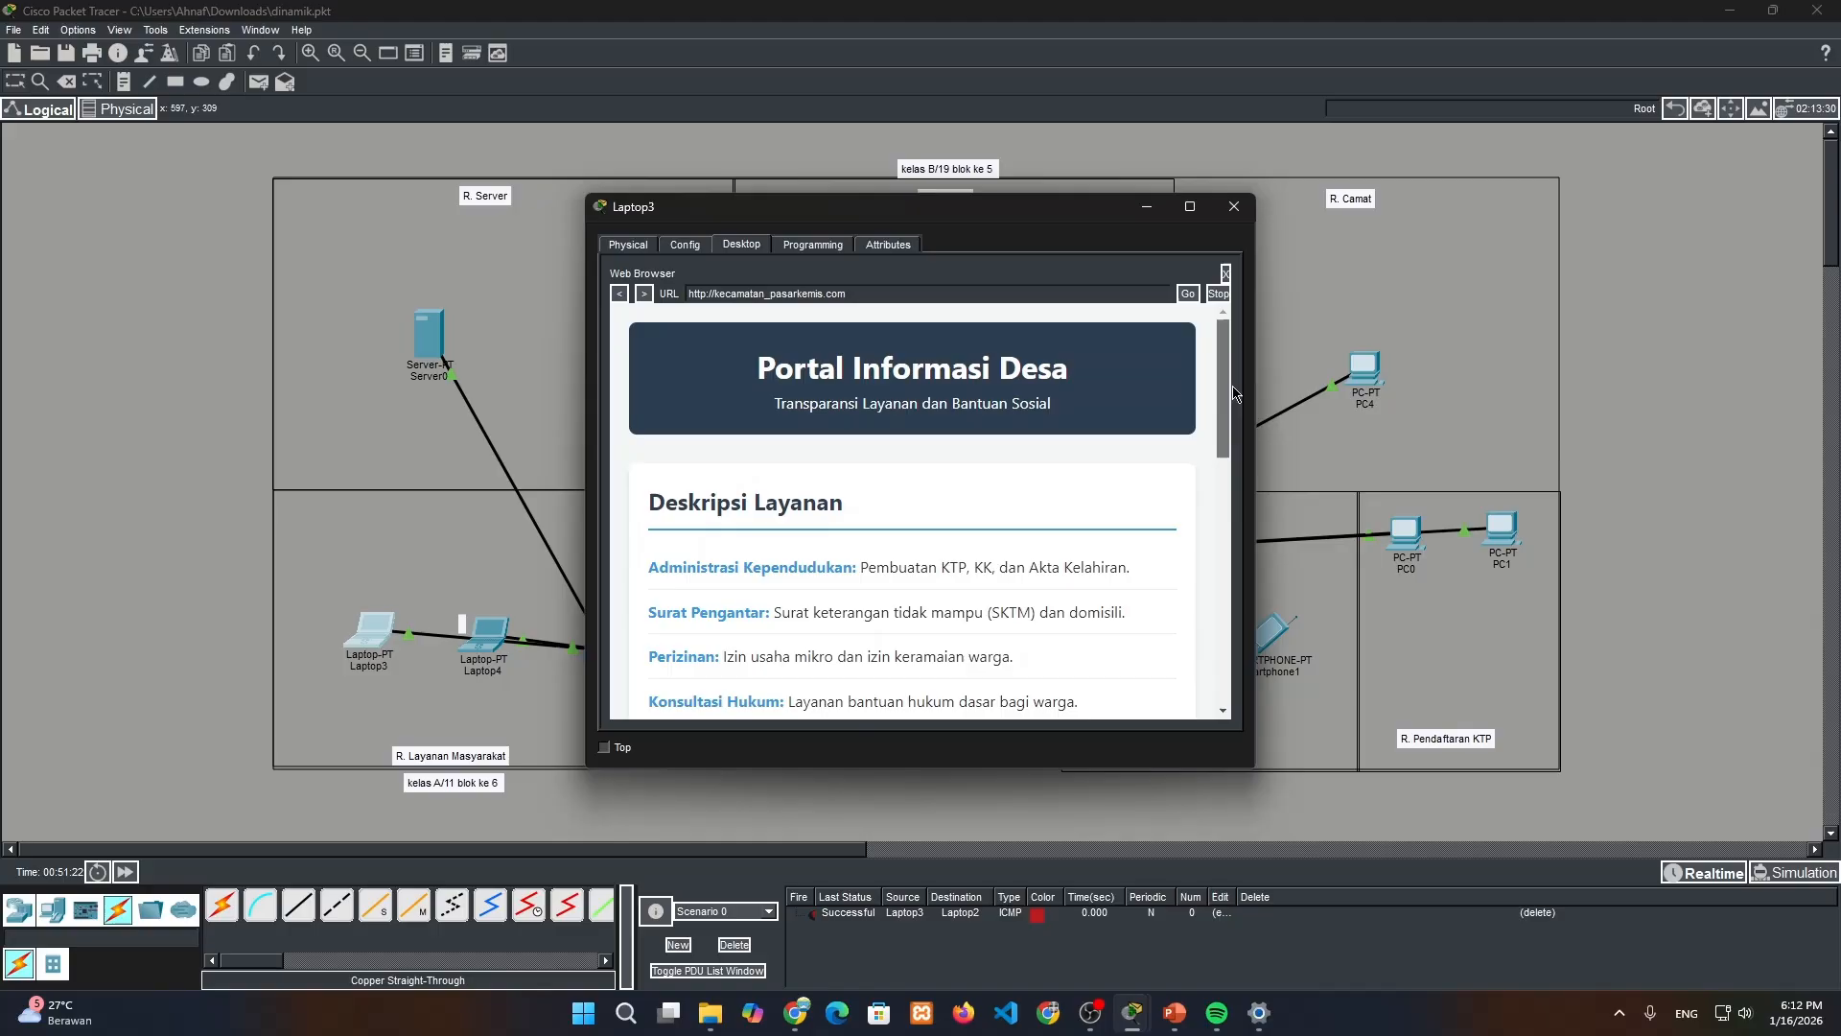
click(1234, 206)
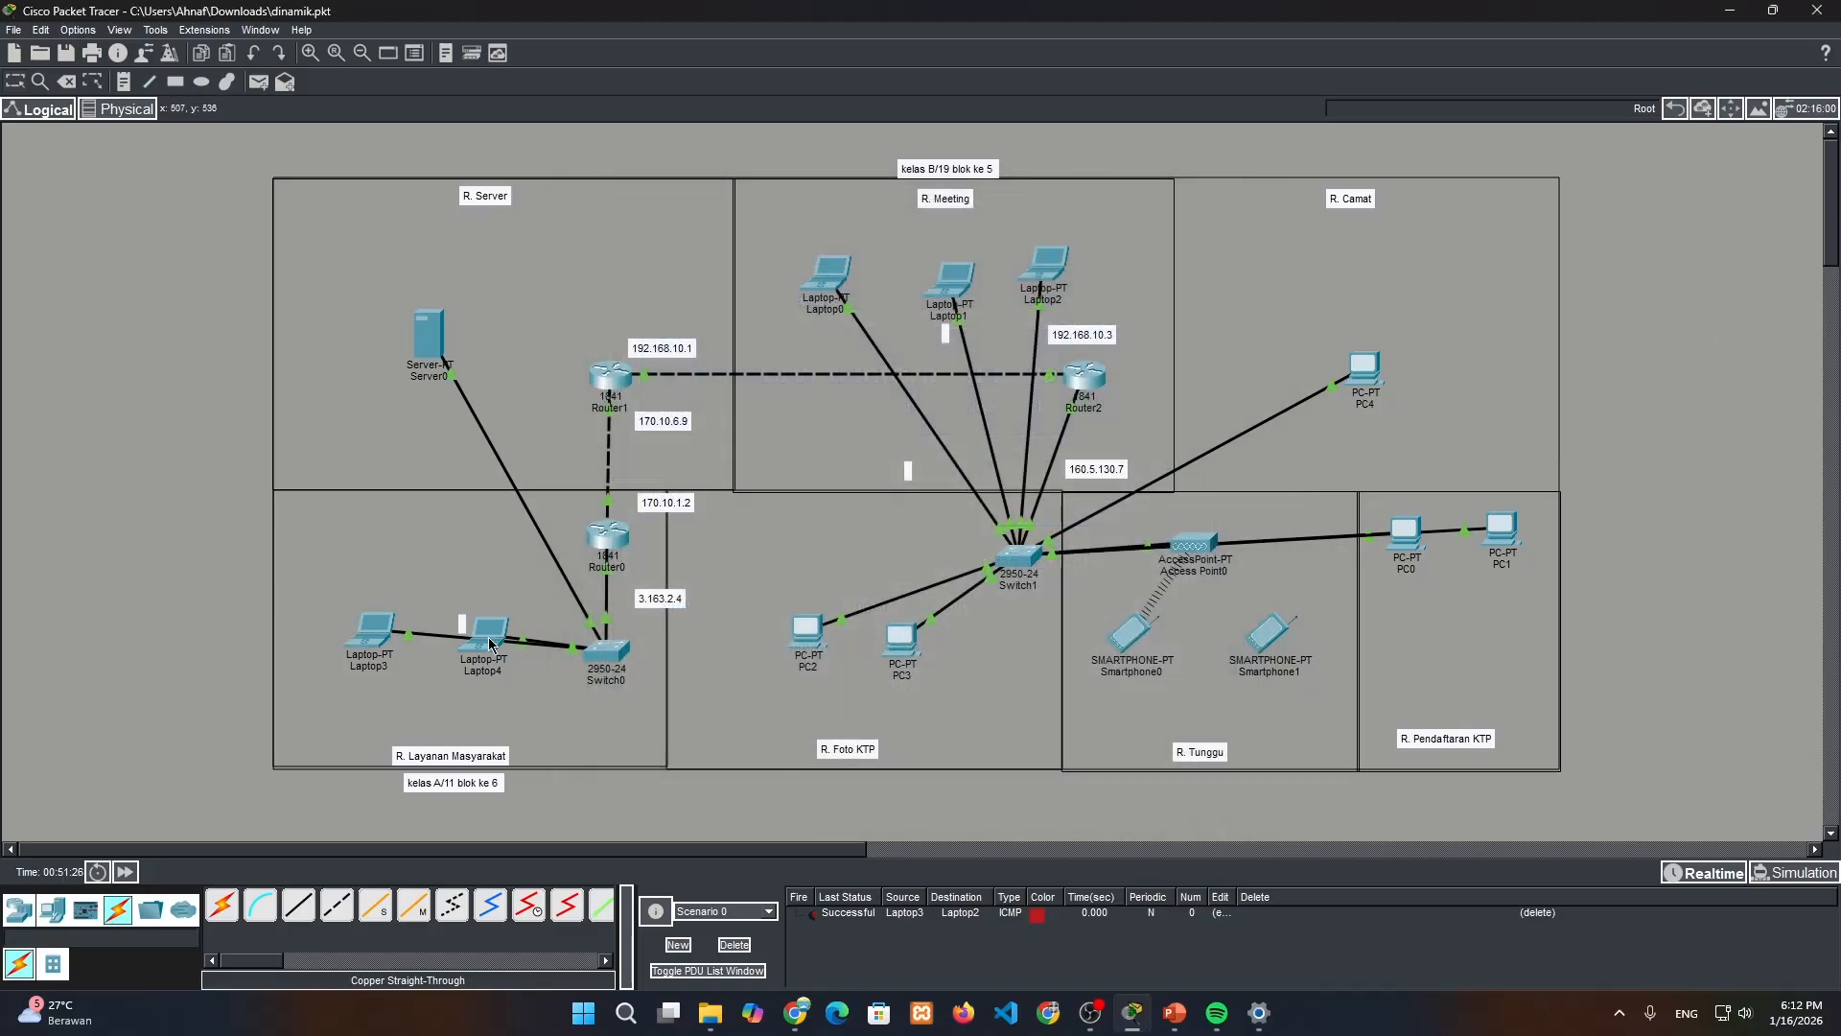
Delete the Laptop3-to-Laptop2 PDU from Scenario 0
mouse_move(490, 645)
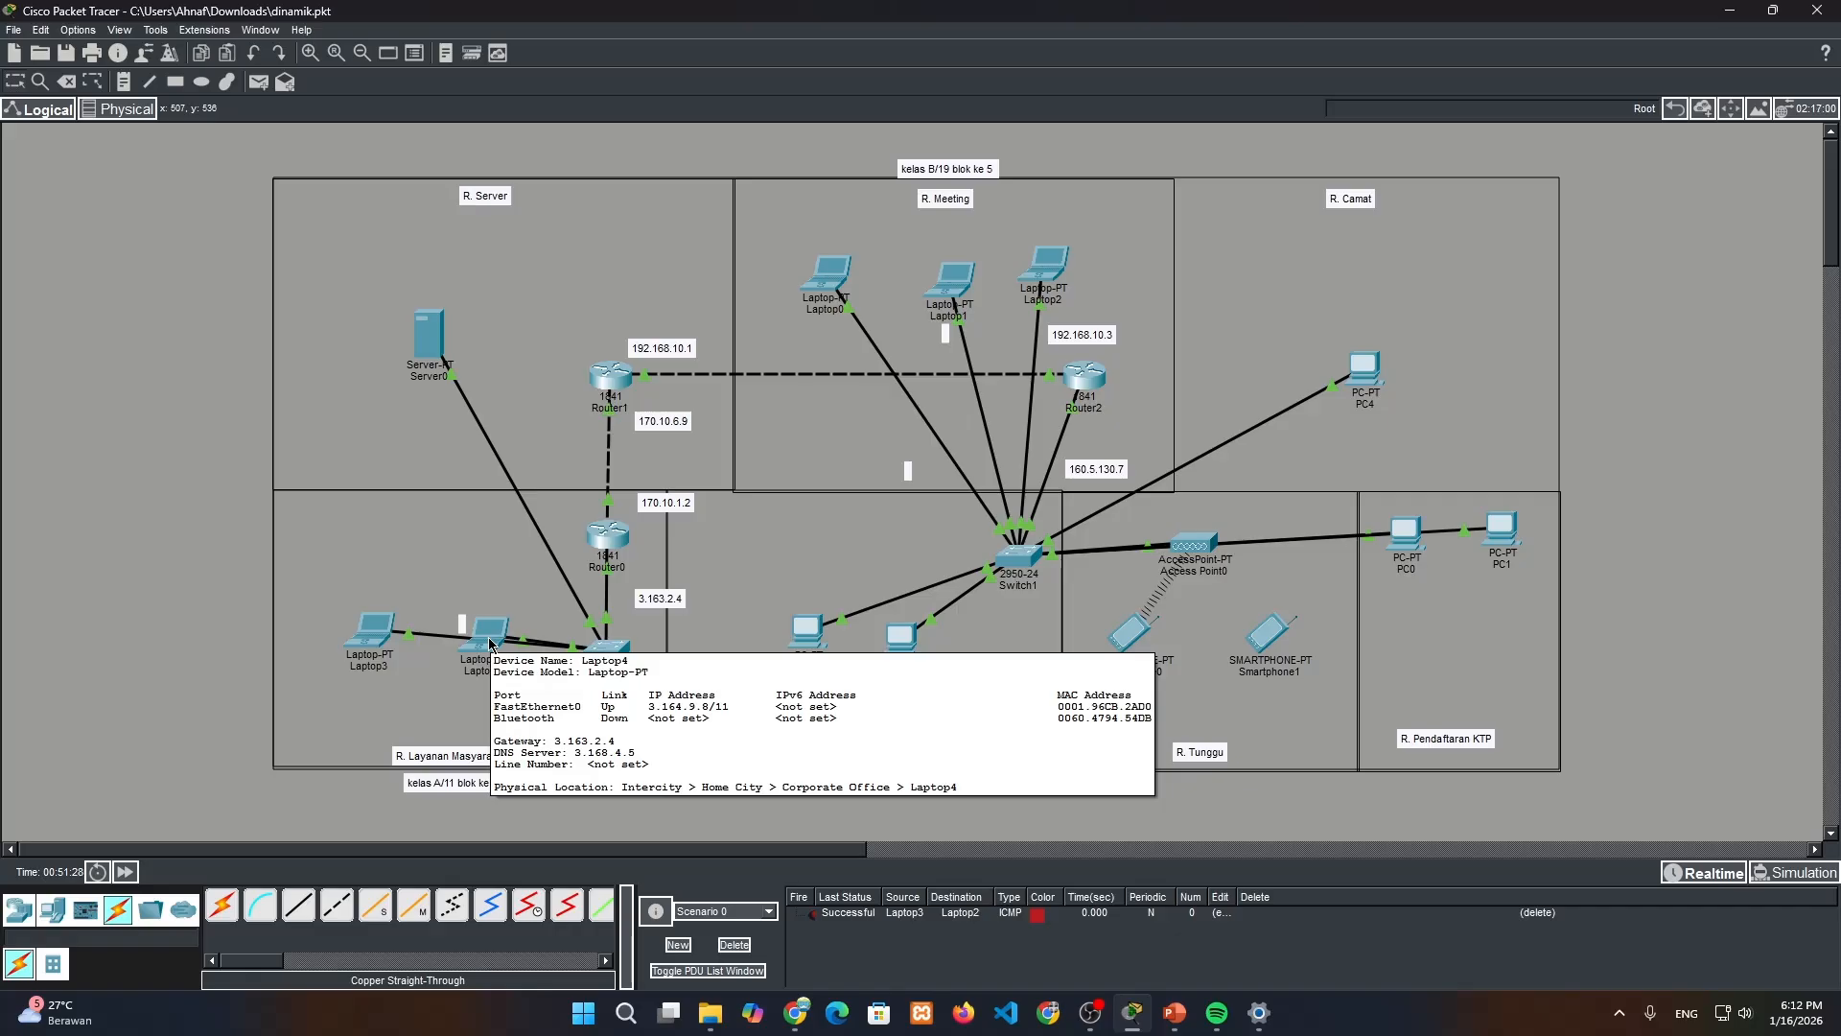
mouse_move(963, 282)
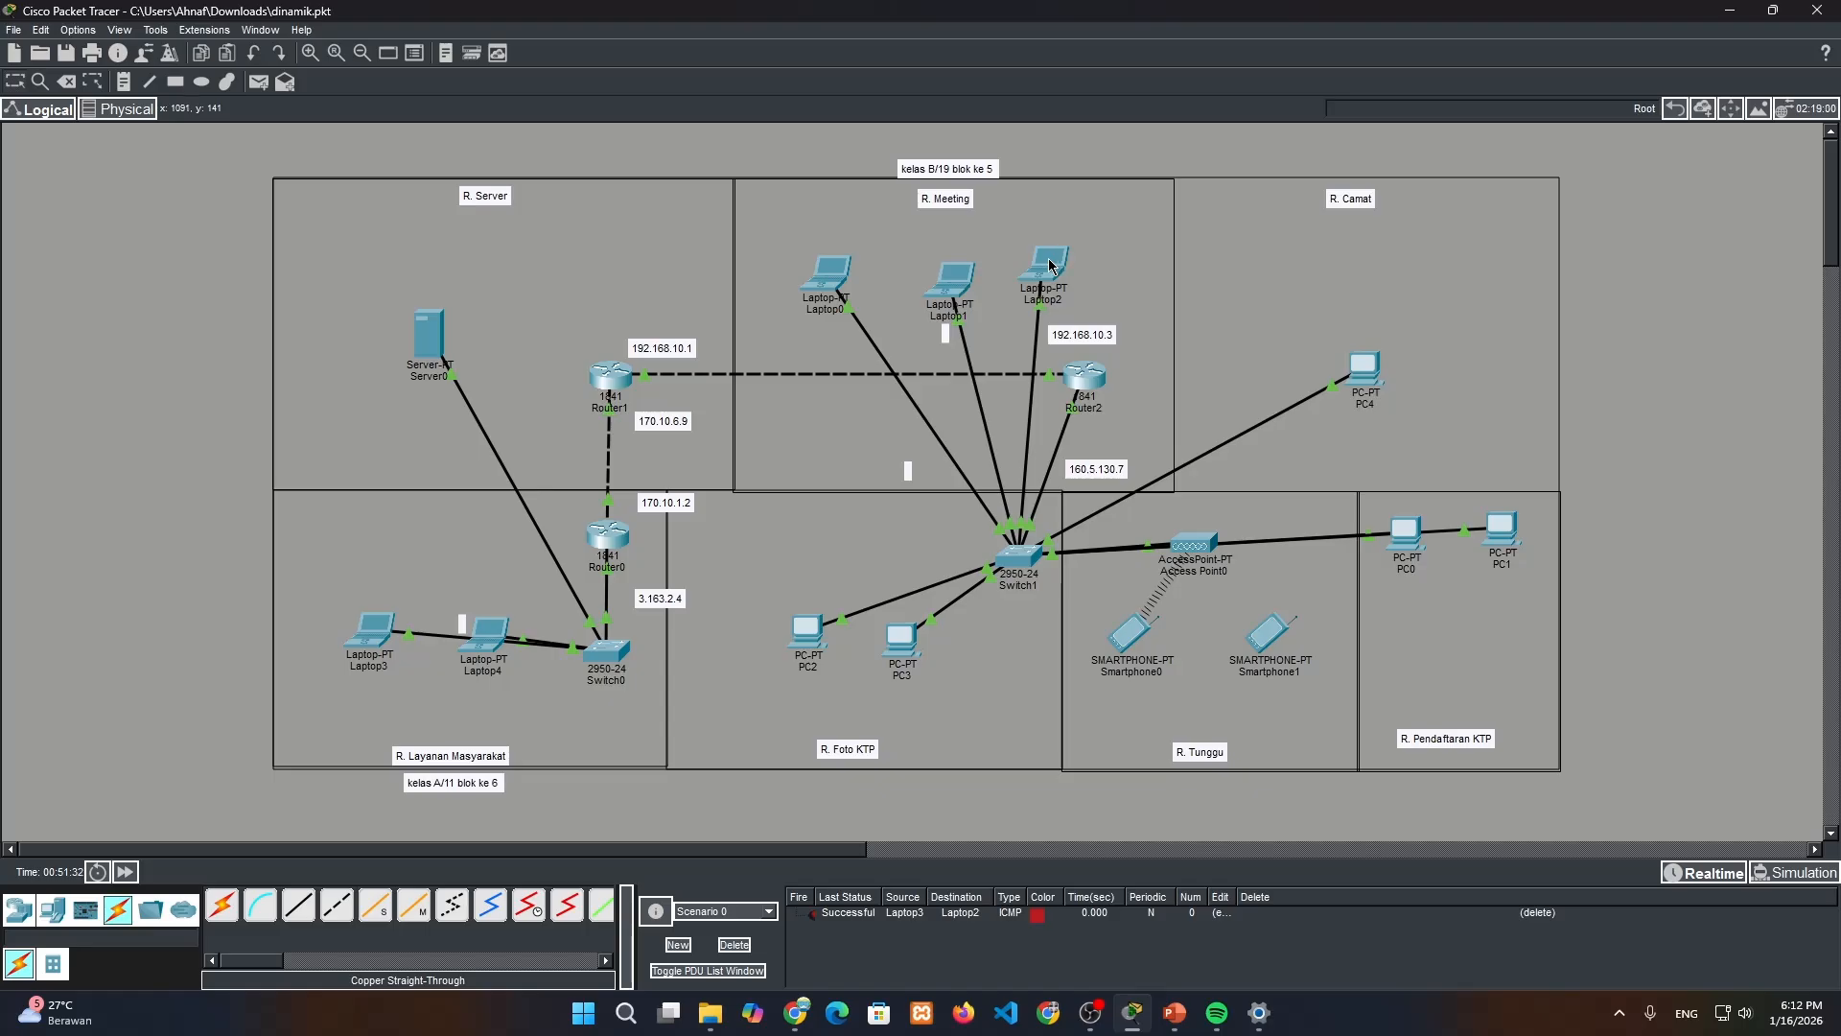
mouse_move(1050, 263)
click(734, 945)
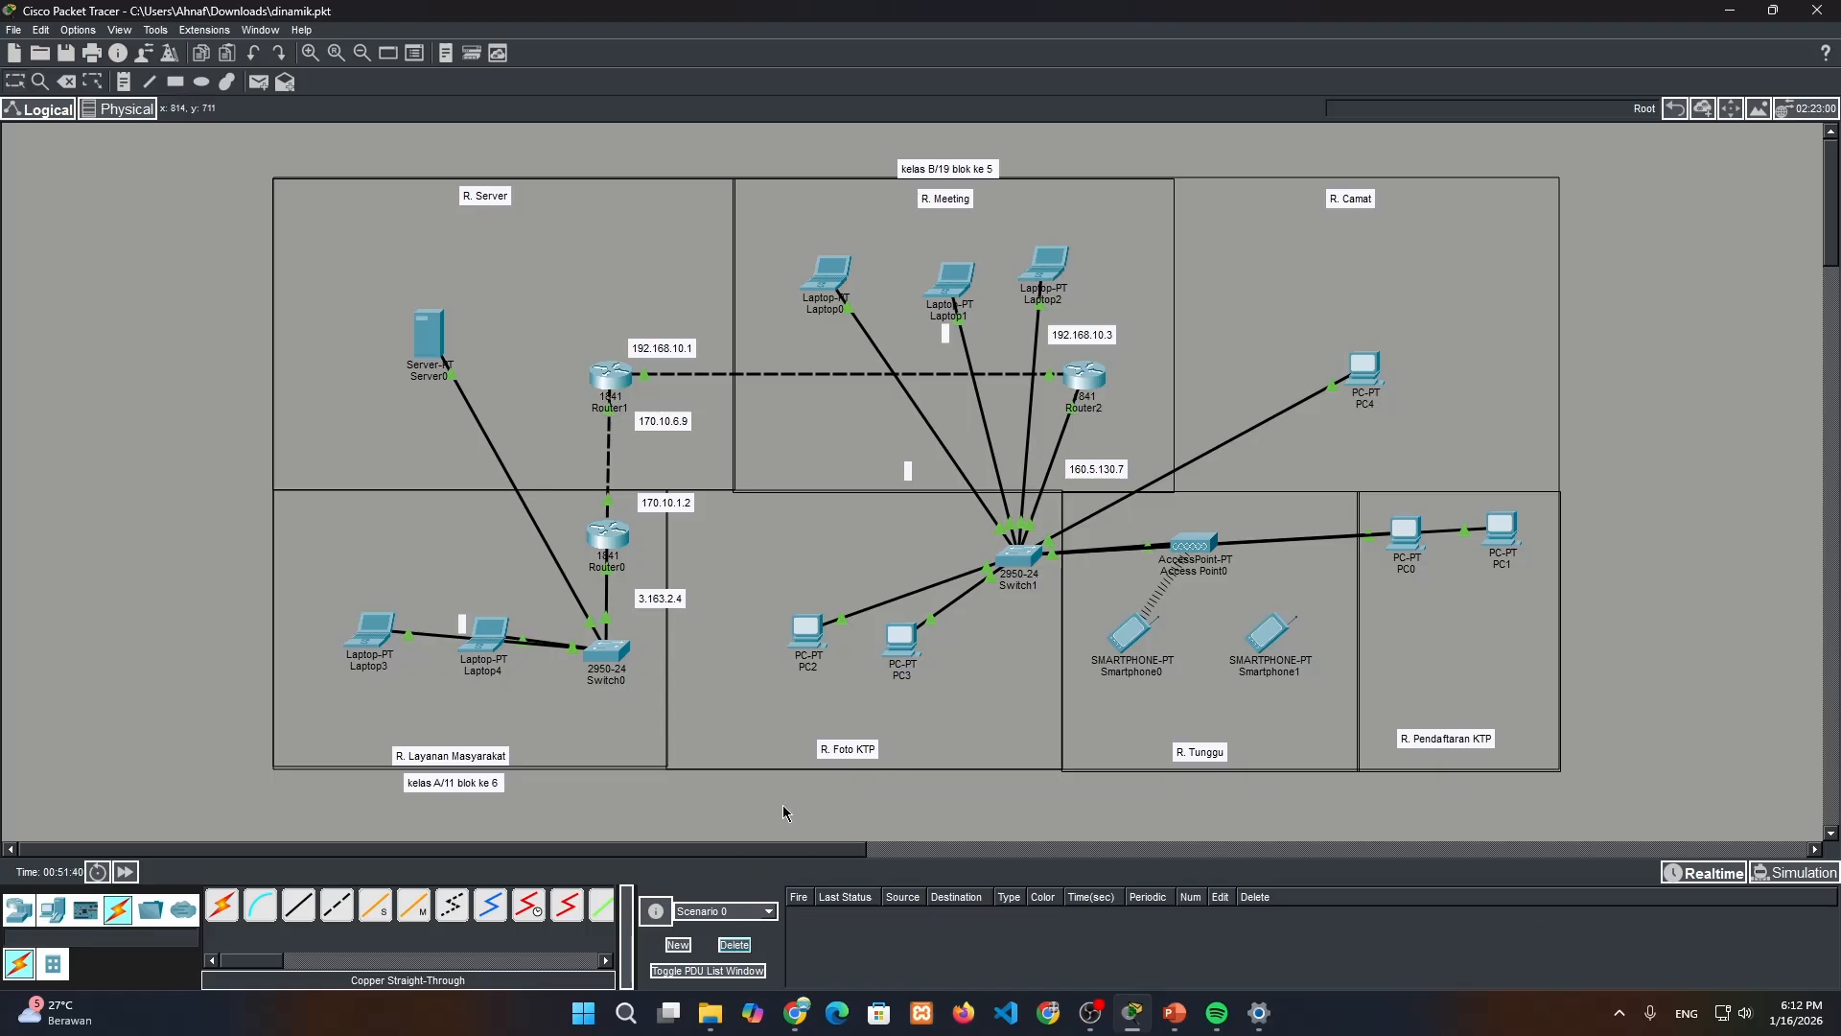